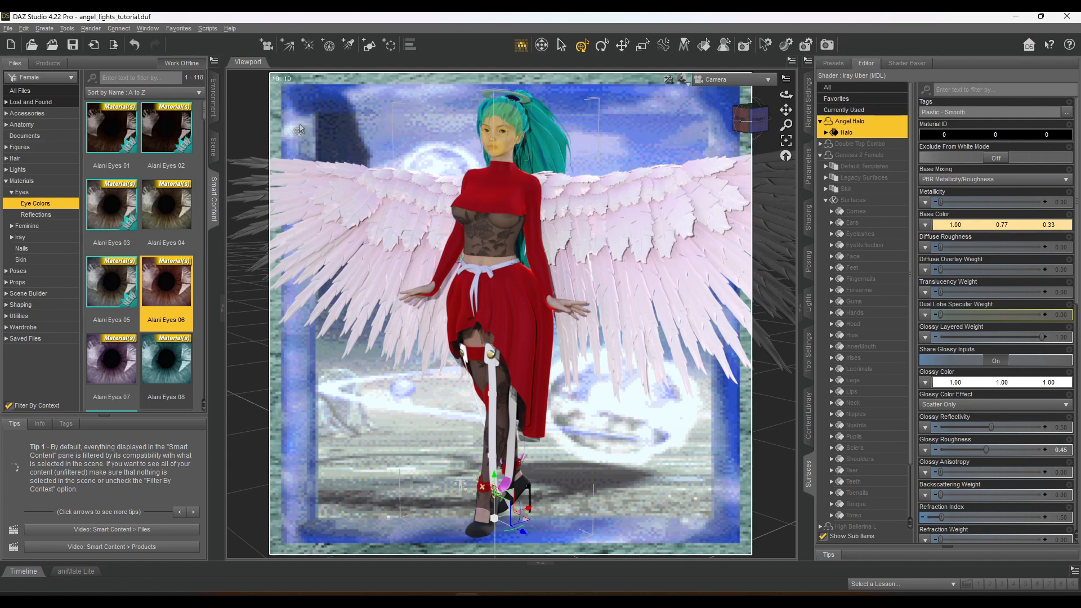
Show the scene's node hierarchy and select the Angel Halo object together with its Halo surface
left_click(213, 145)
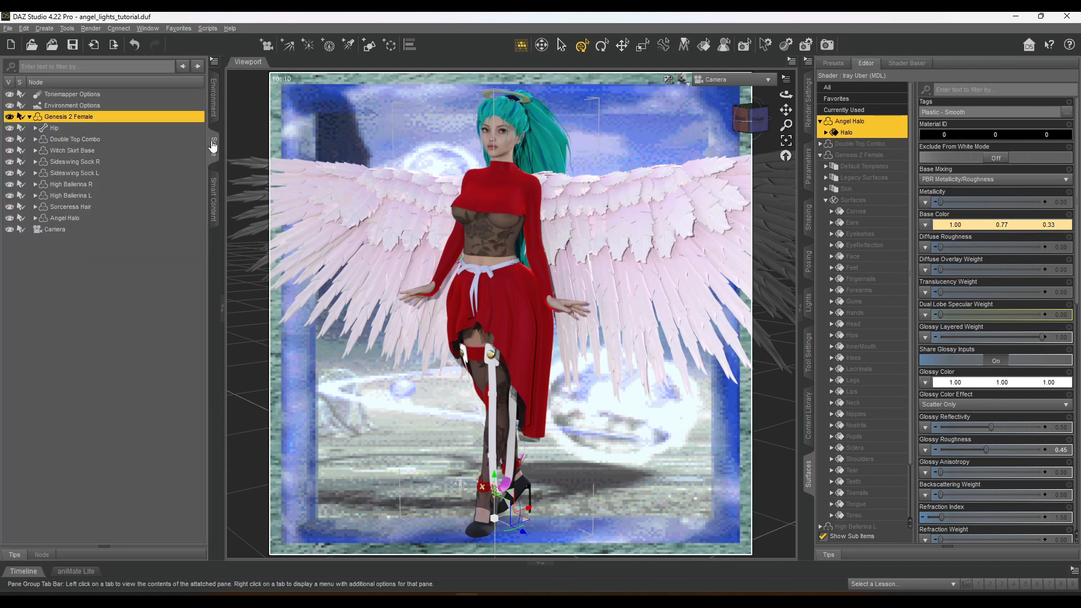
left_click(63, 215)
left_click(10, 218)
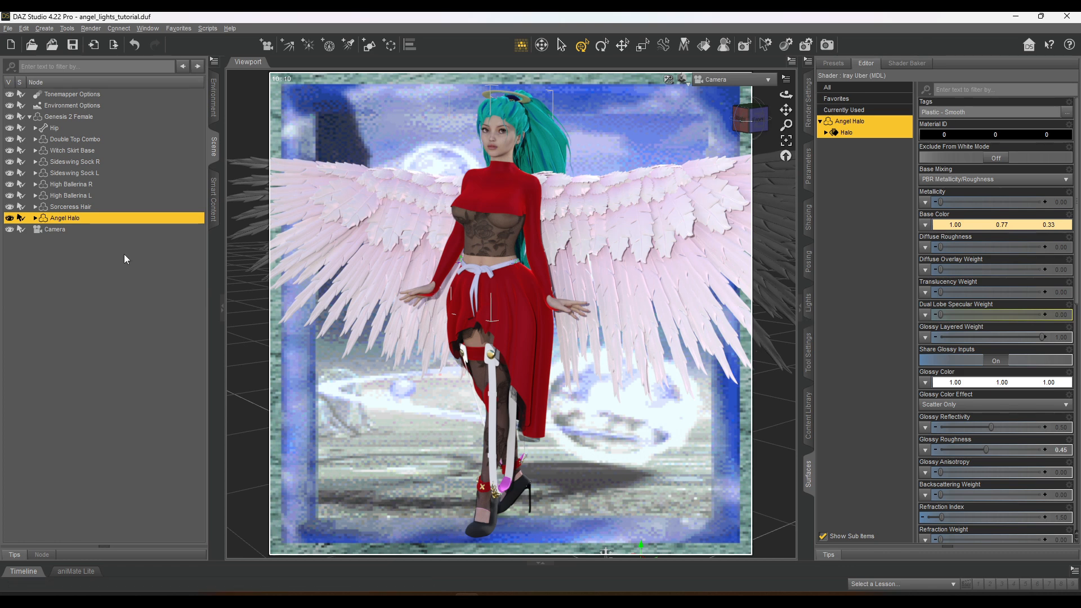
left_click(77, 218, "ctrl")
left_click(76, 217)
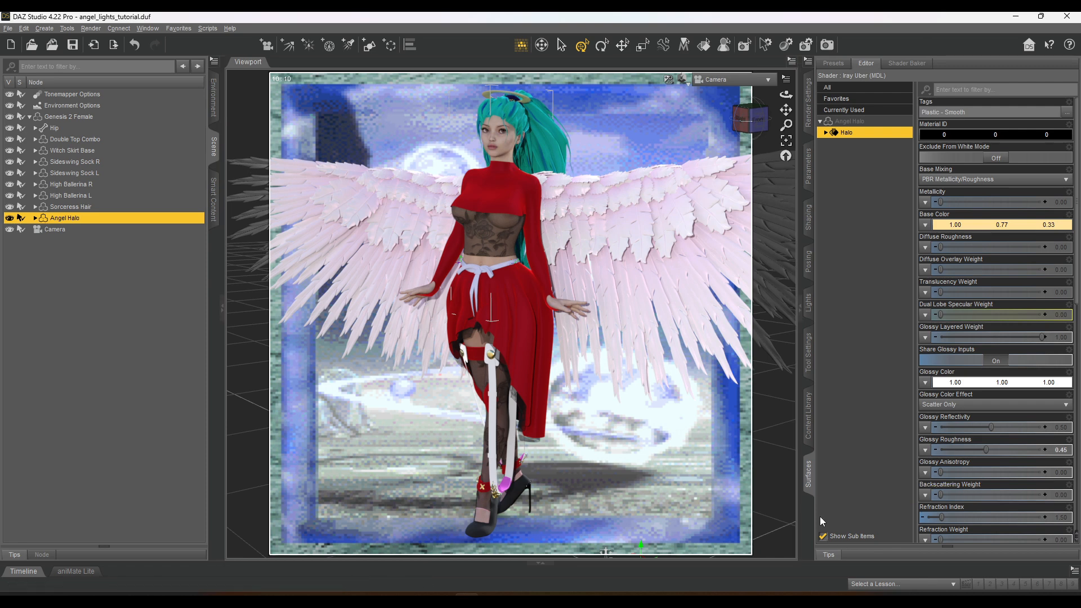
right_click(808, 503)
mouse_move(836, 512)
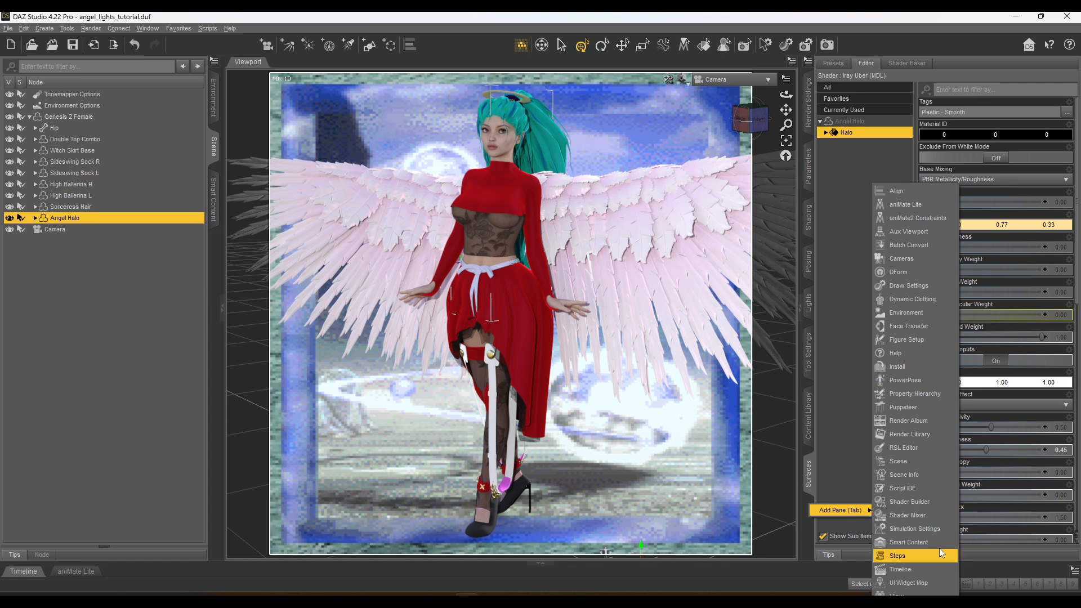
left_click(778, 491)
left_click(141, 30)
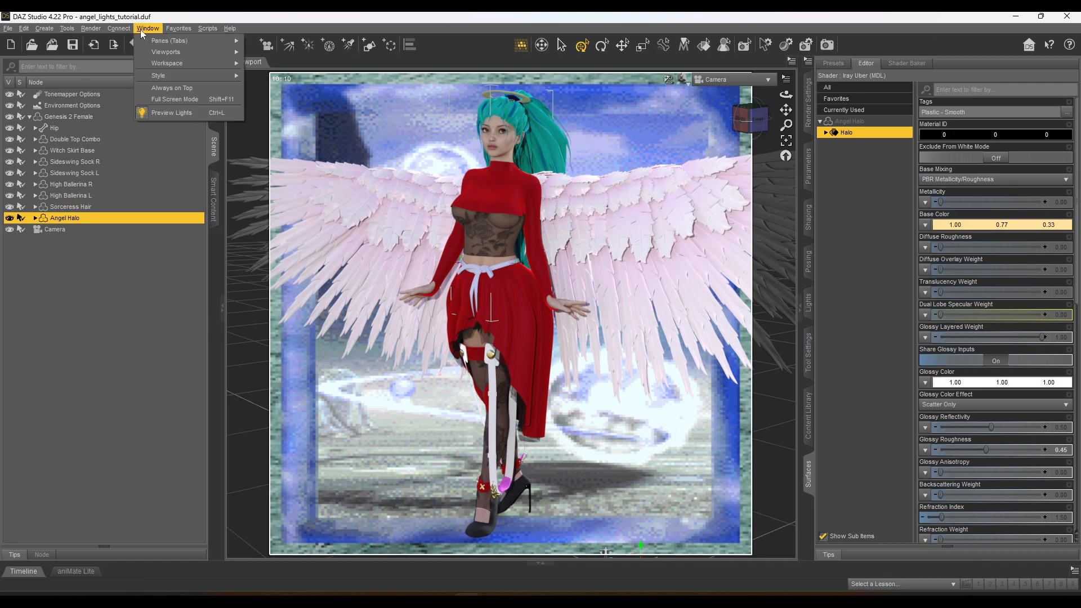
mouse_move(188, 41)
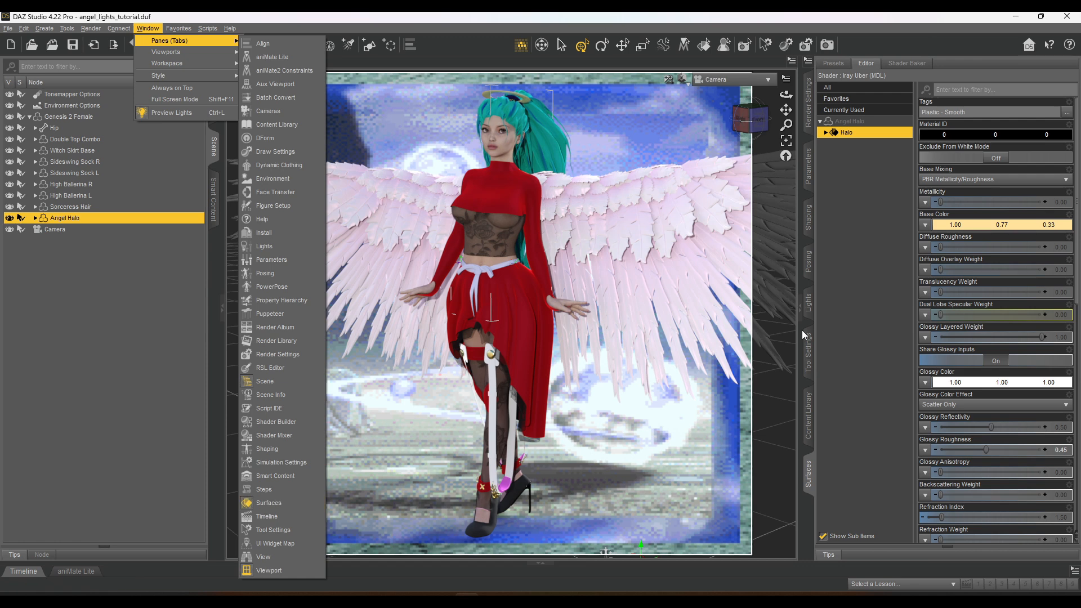
left_click(864, 323)
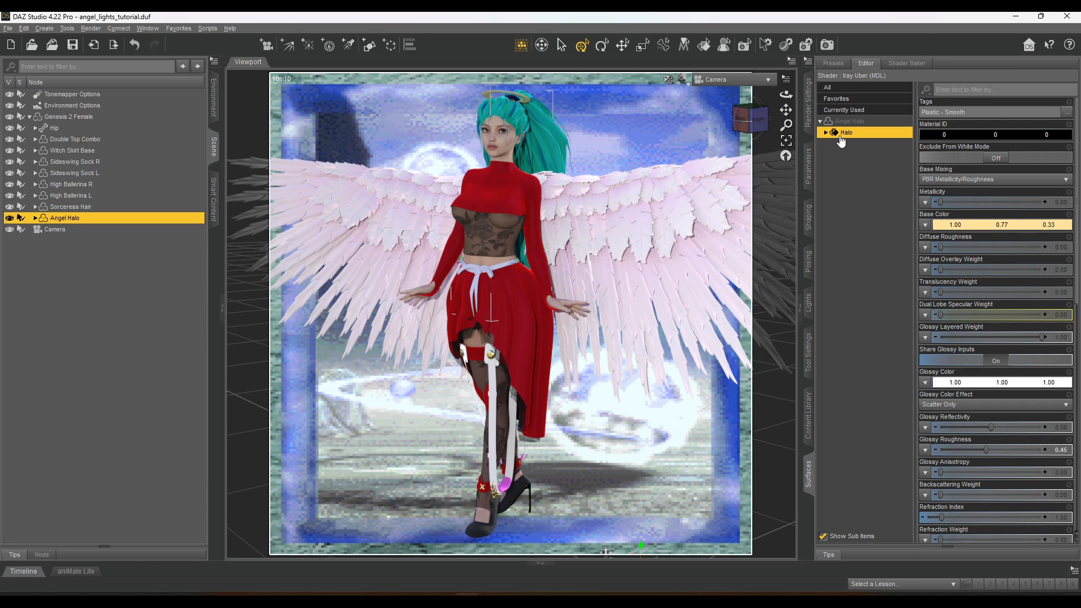
Display the Iray Emissives shader presets for the selected Halo surface
left_click(832, 65)
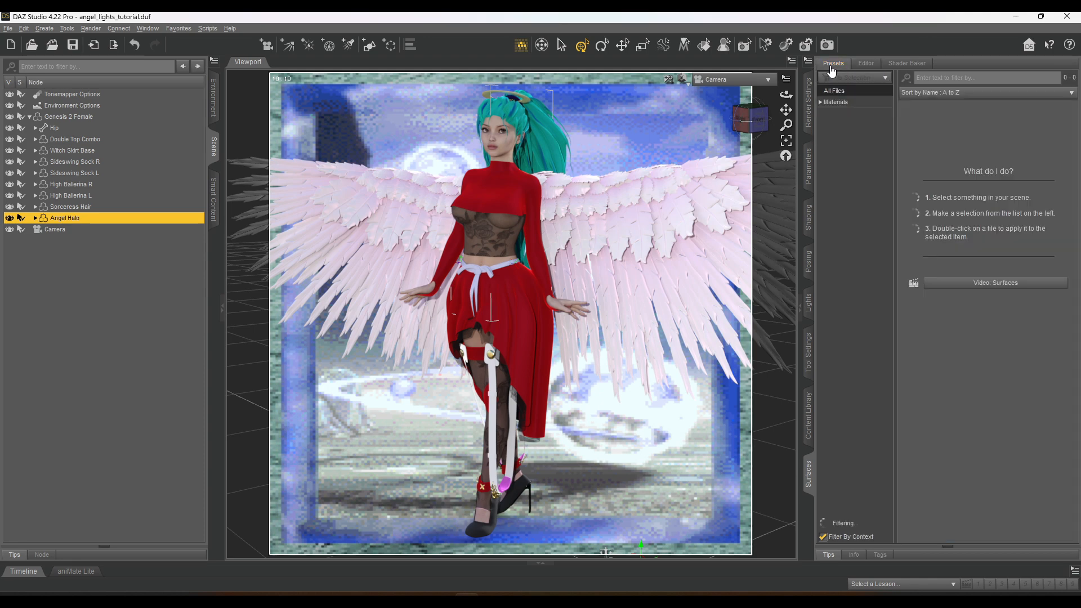
left_click(819, 103)
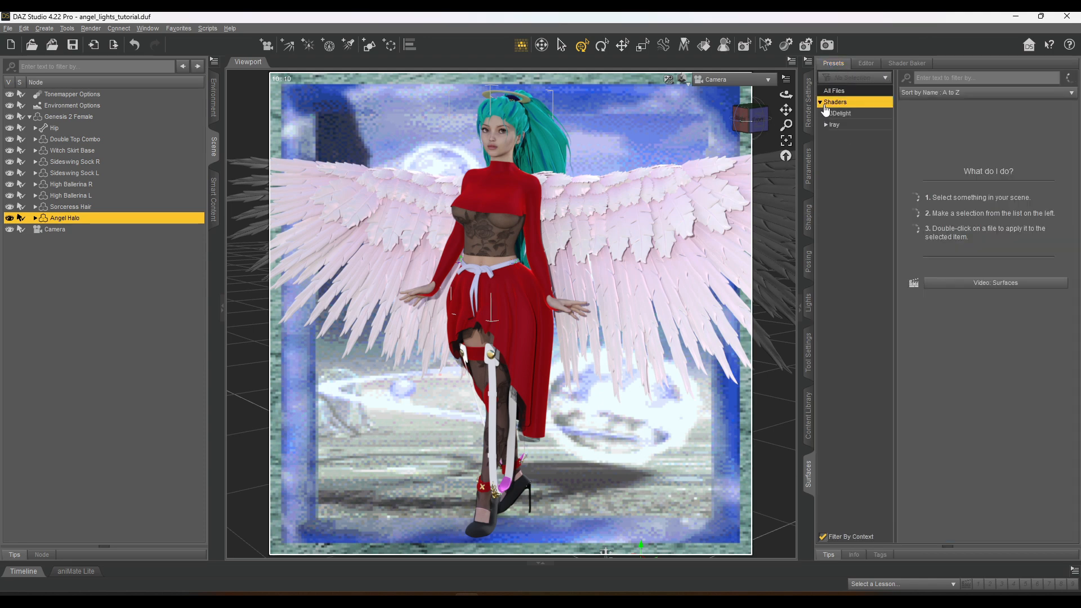
left_click(820, 103)
left_click(820, 103)
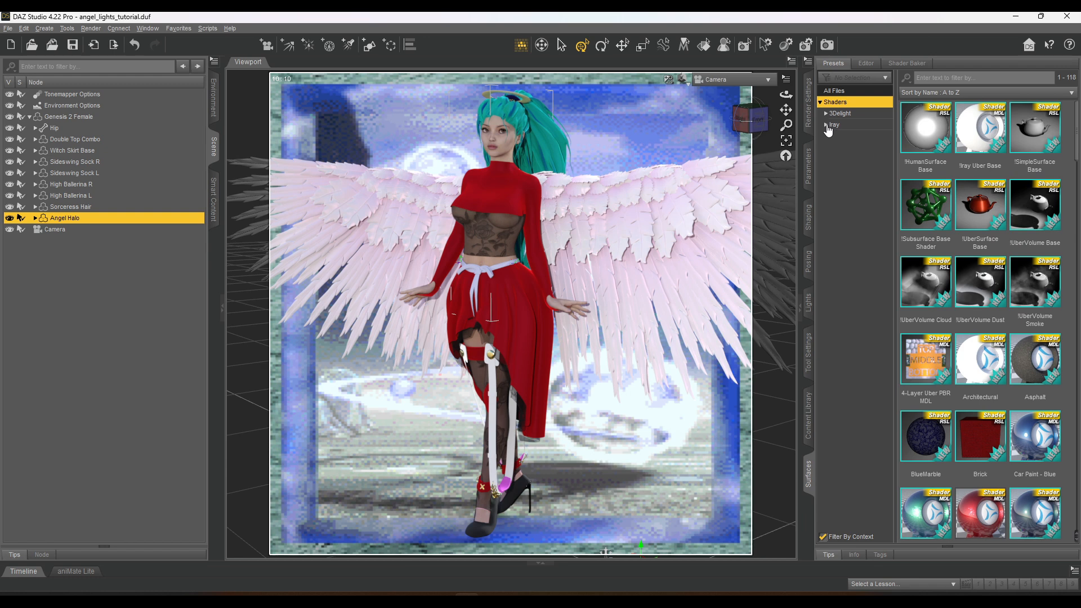
left_click(825, 125)
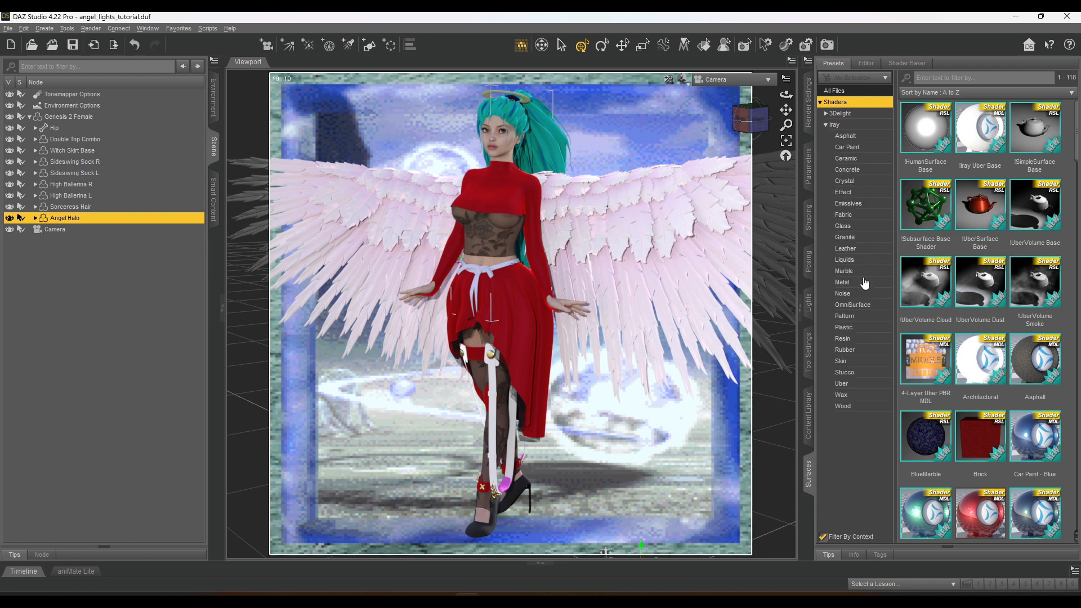
left_click(856, 205)
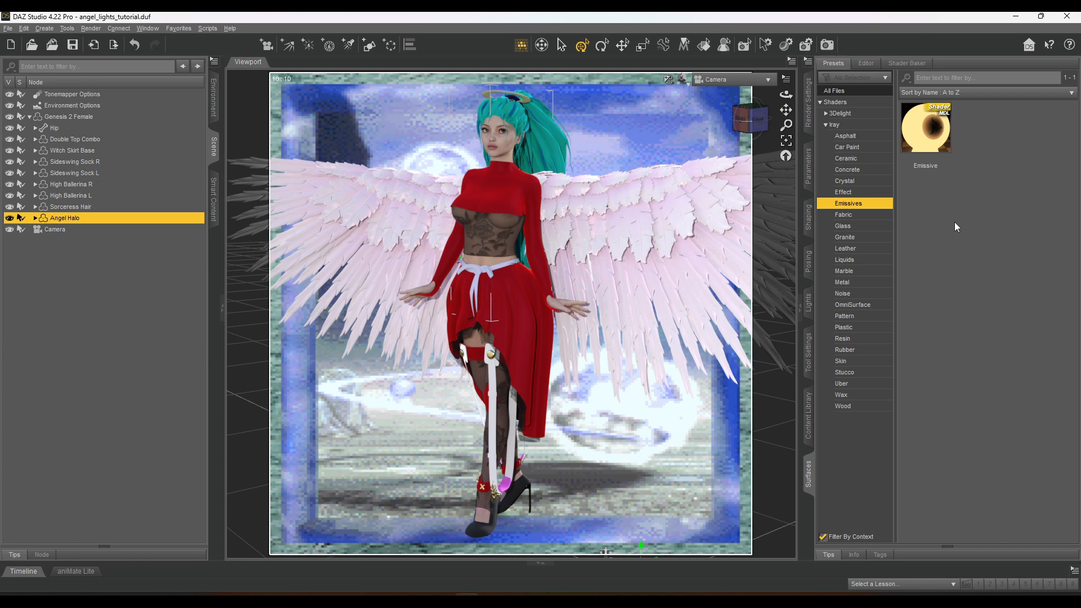
Browse the other Iray shader categories, including Leather, Metal and Asphalt
mouse_move(925, 142)
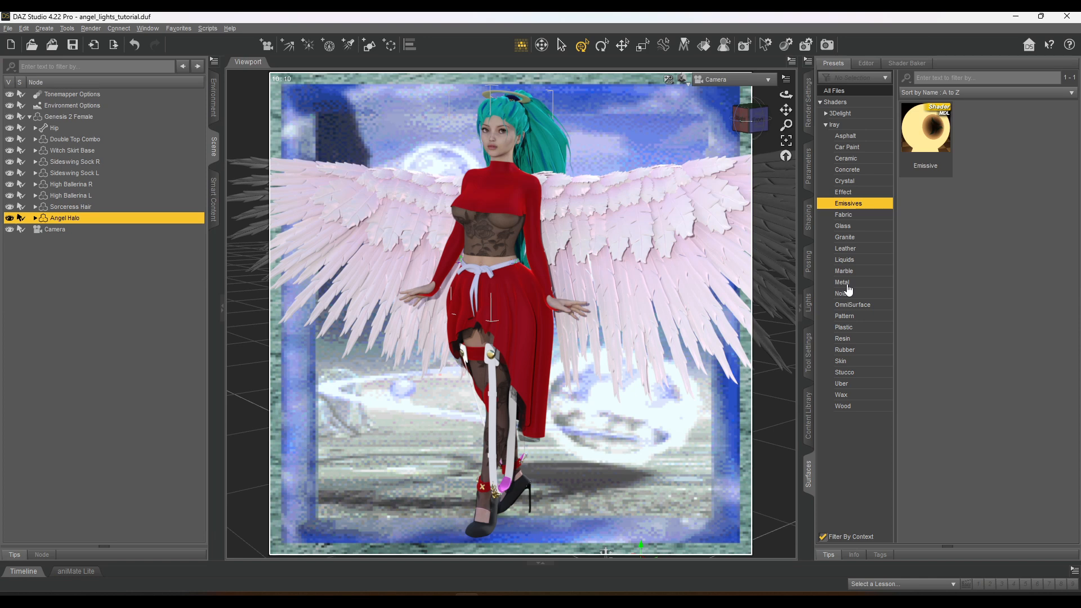
left_click(845, 248)
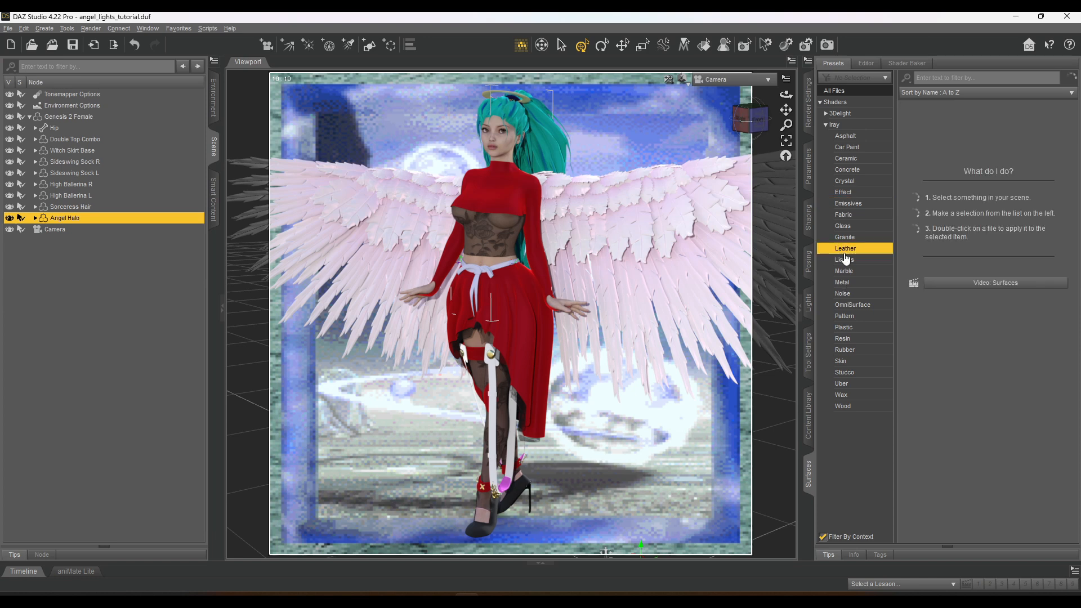
left_click(858, 282)
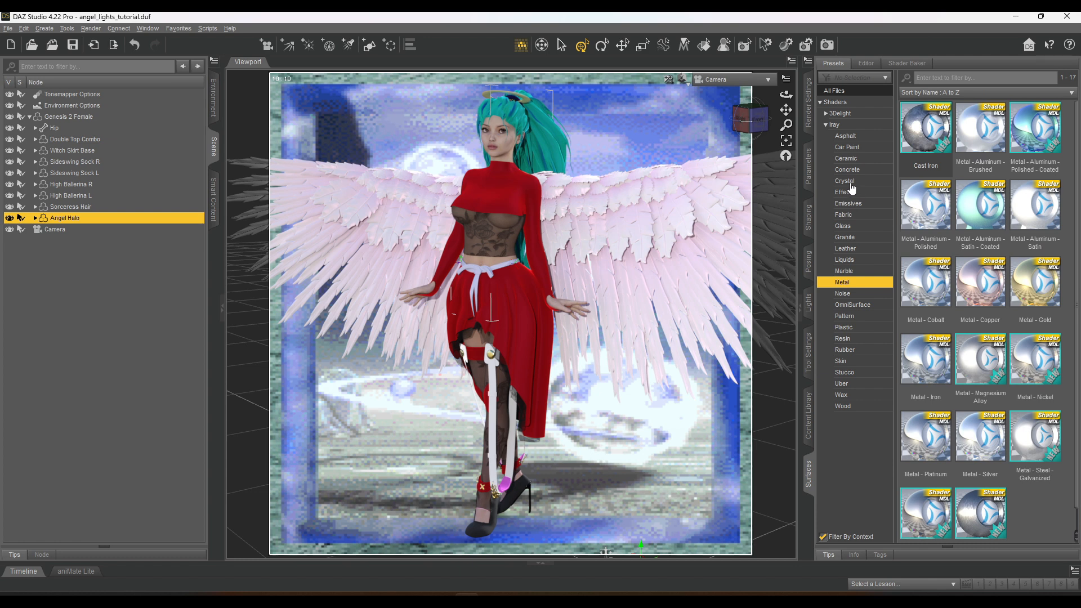
left_click(846, 137)
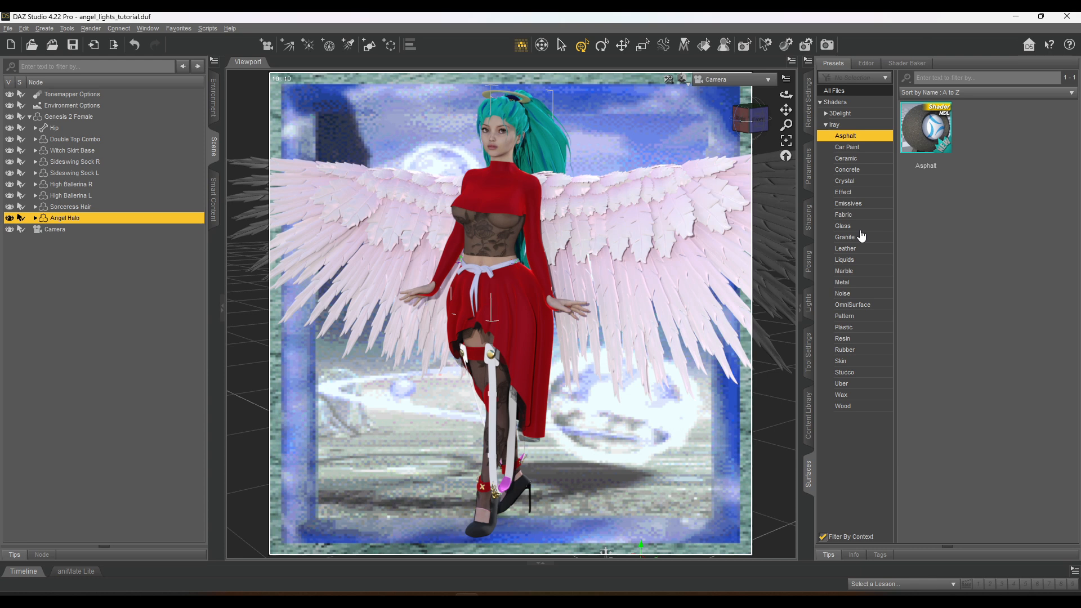
Apply the Iray Emissive shader preset to the Halo surface and bring up its surface properties
left_click(852, 205)
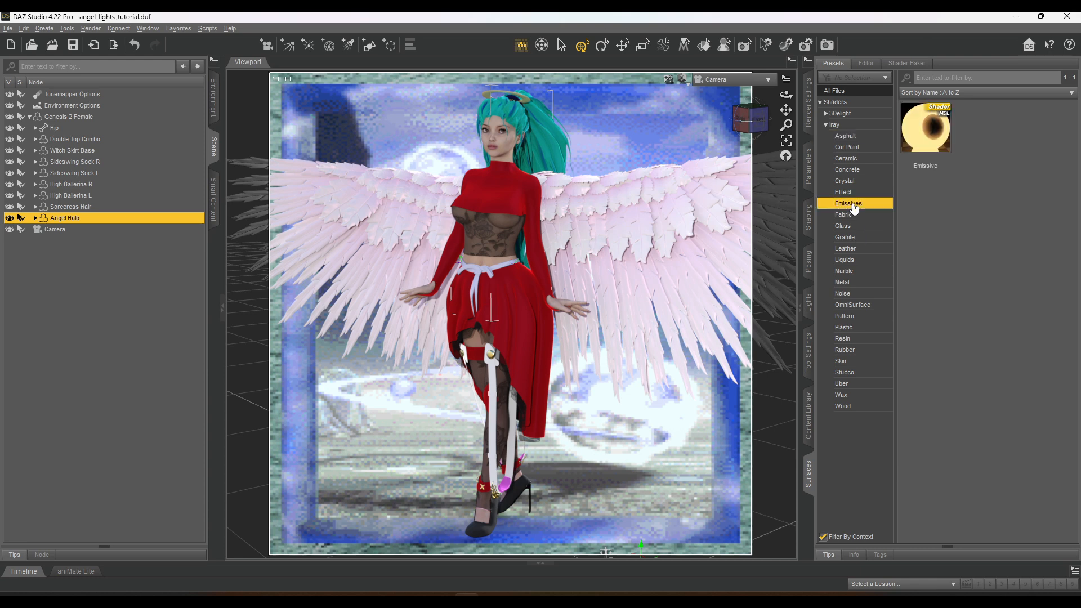
double_click(933, 148)
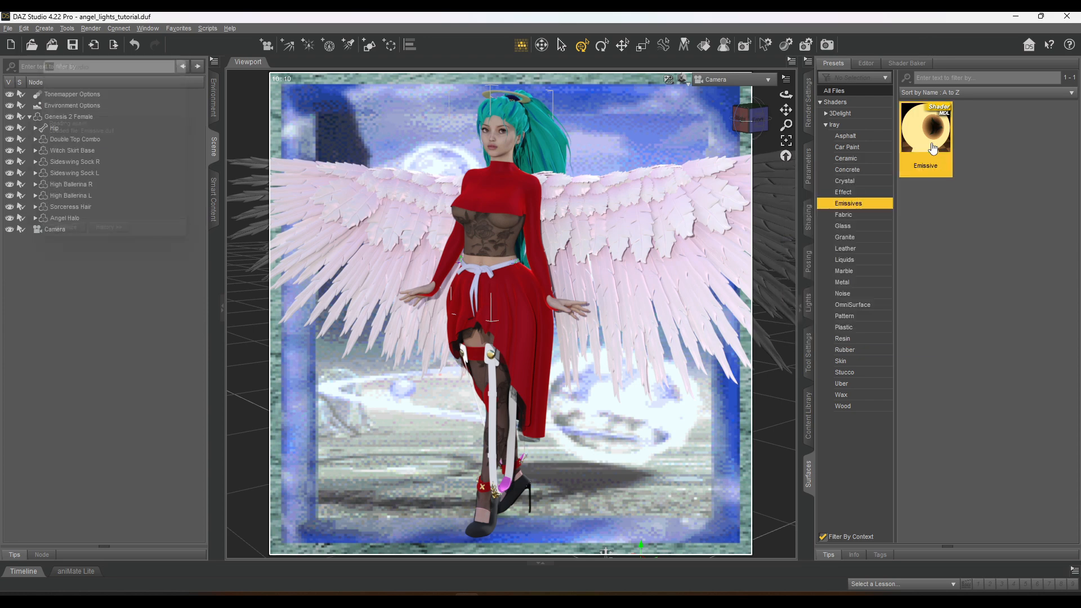
left_click(865, 64)
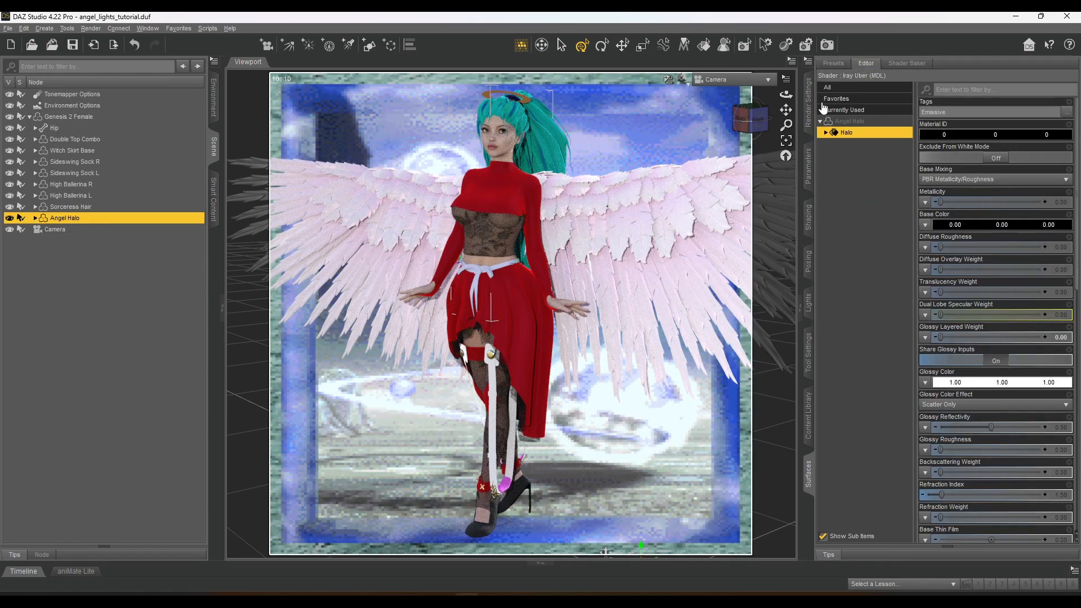
Switch the viewport from the scene camera to Perspective View and frame the figure's head and halo up close
left_click_drag(787, 125, 792, 115)
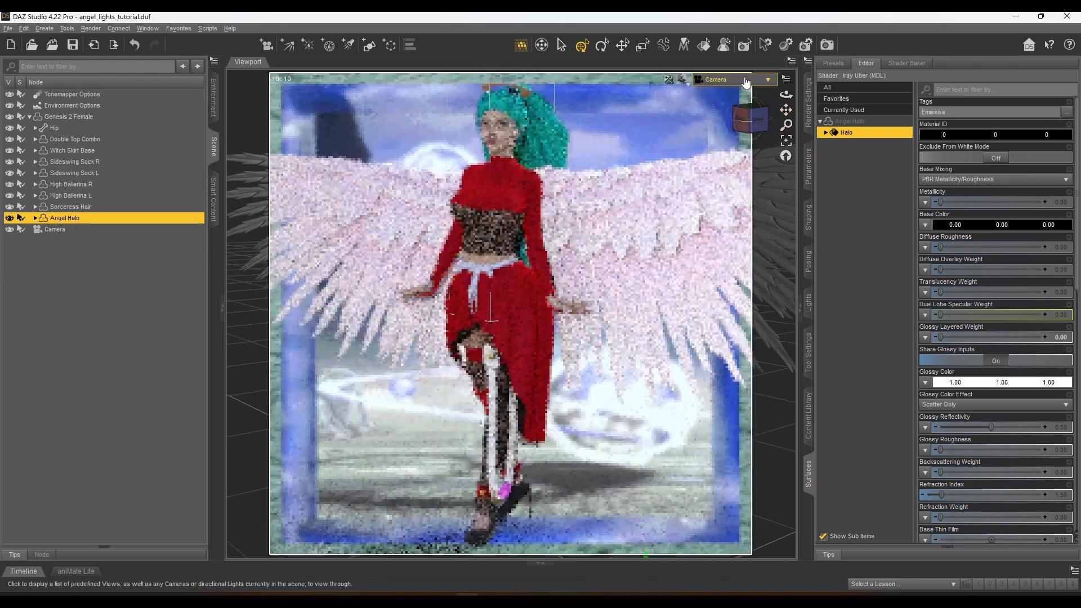
left_click(731, 79)
left_click(734, 89)
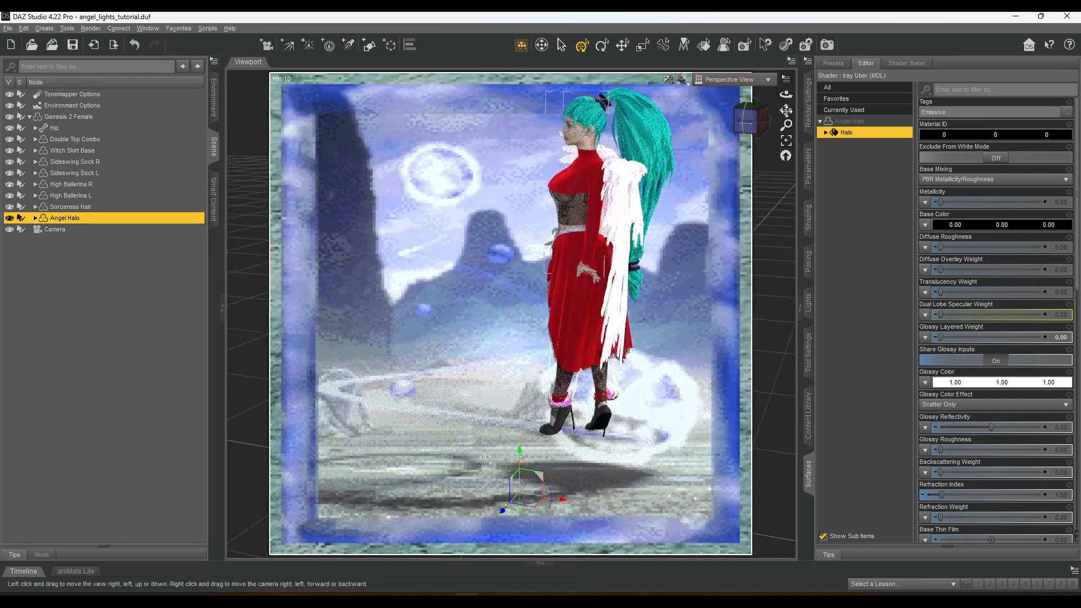
left_click_drag(785, 110, 786, 110)
scroll(699, 137, "up", 8)
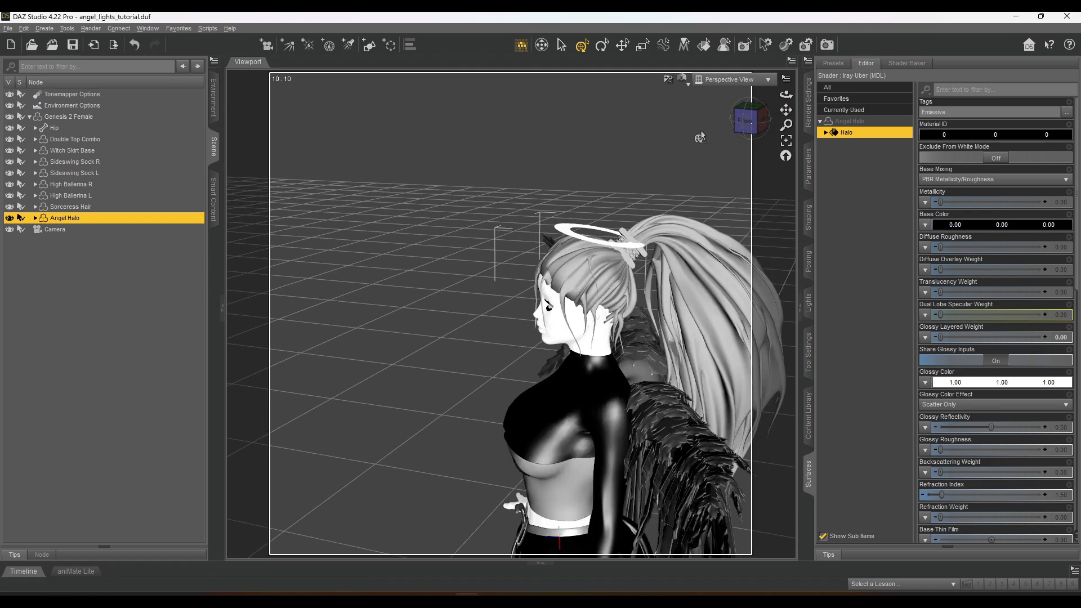
scroll(700, 138, "up", 4)
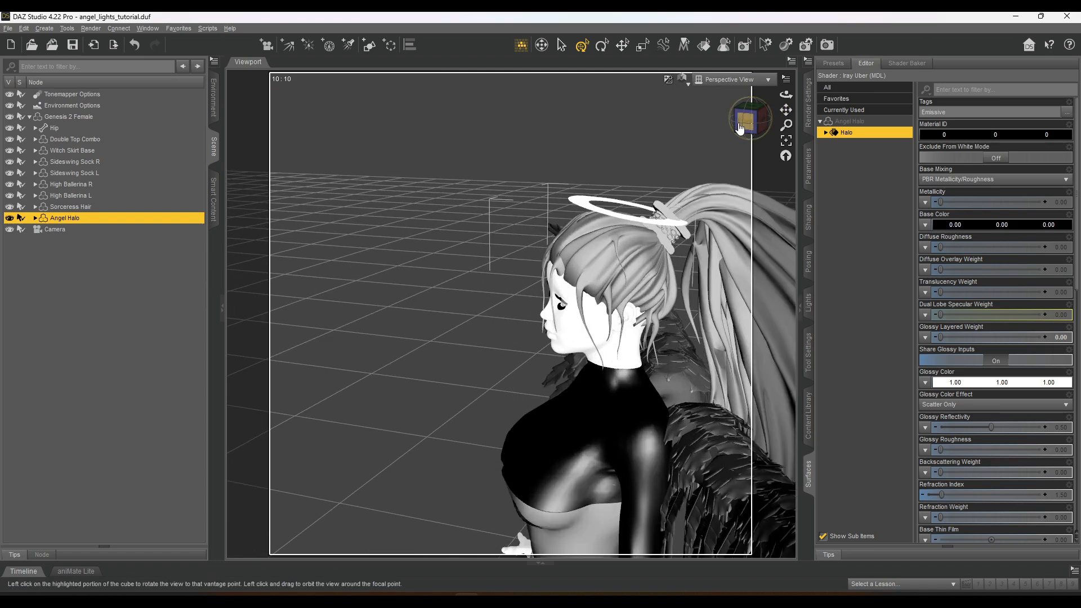
left_click_drag(786, 110, 778, 116)
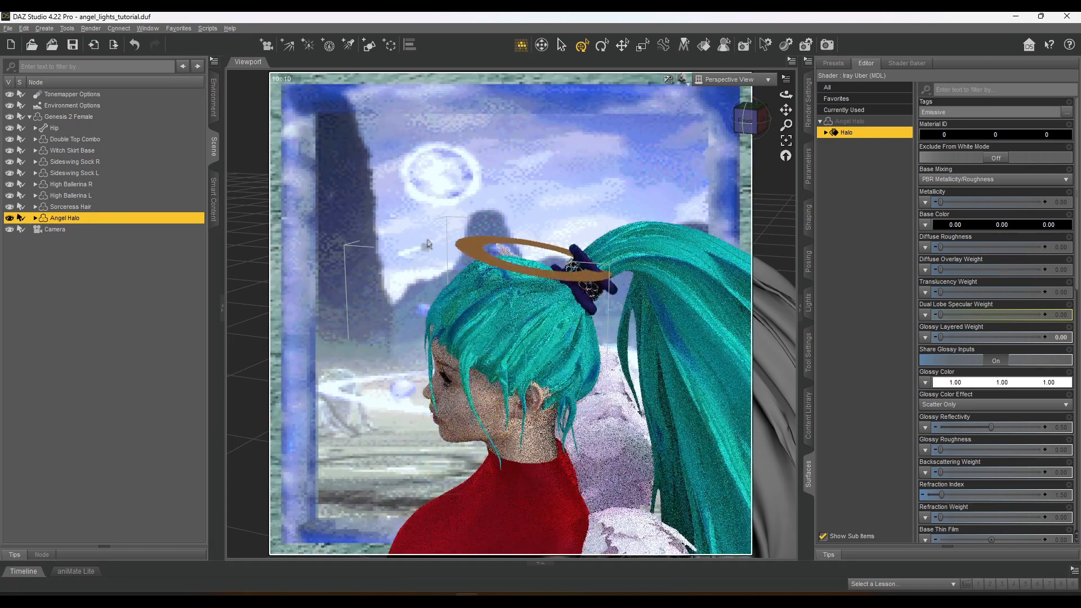
Set the Halo surface's Base Color to white and assign golden.png as its image map
left_click(945, 226)
left_click(522, 302)
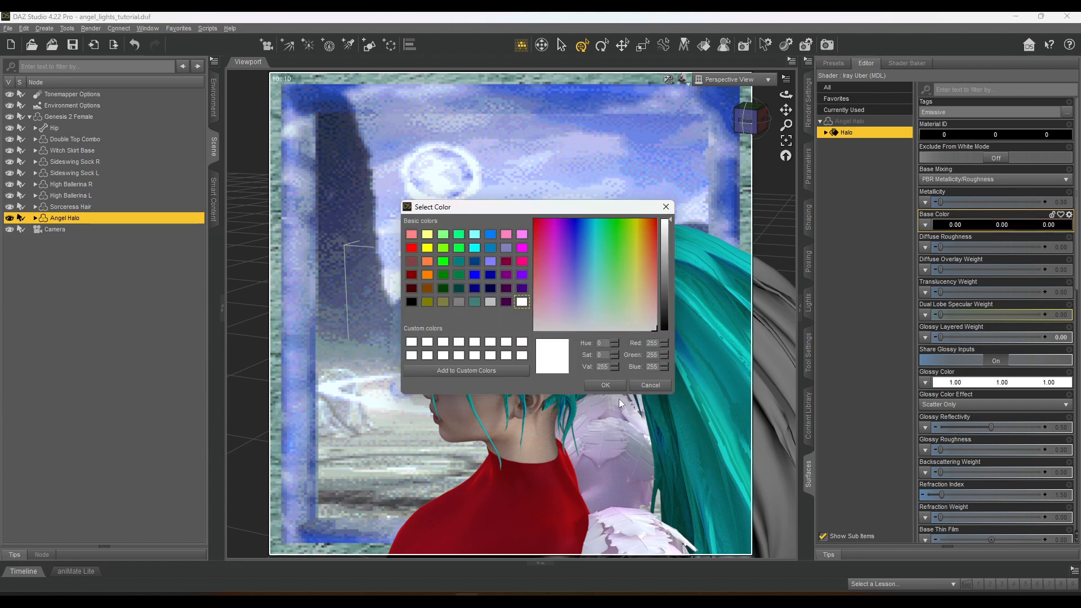
left_click(605, 385)
left_click(925, 313)
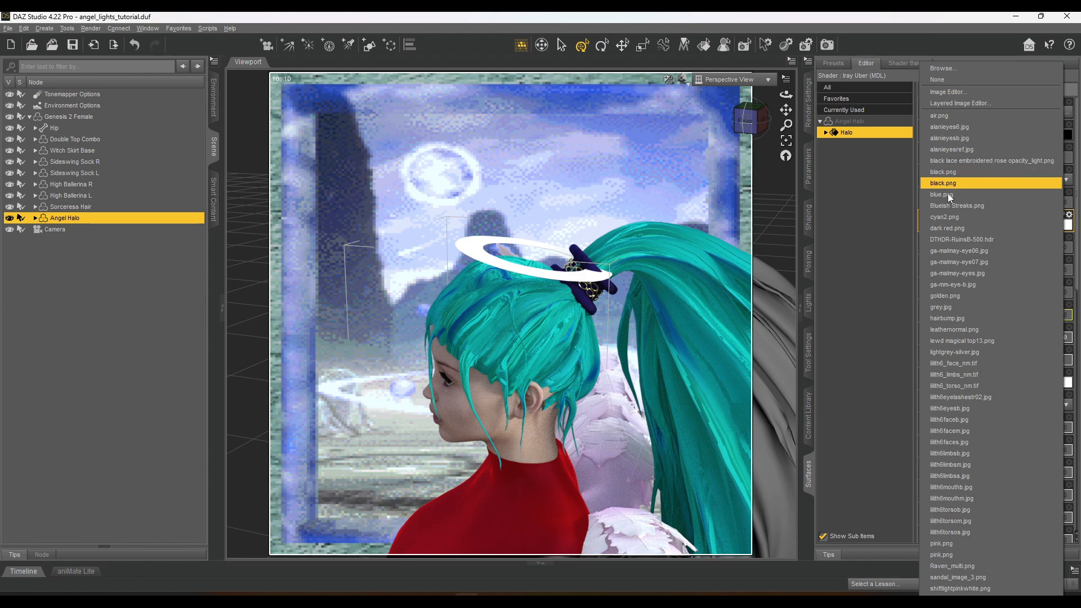
left_click(948, 295)
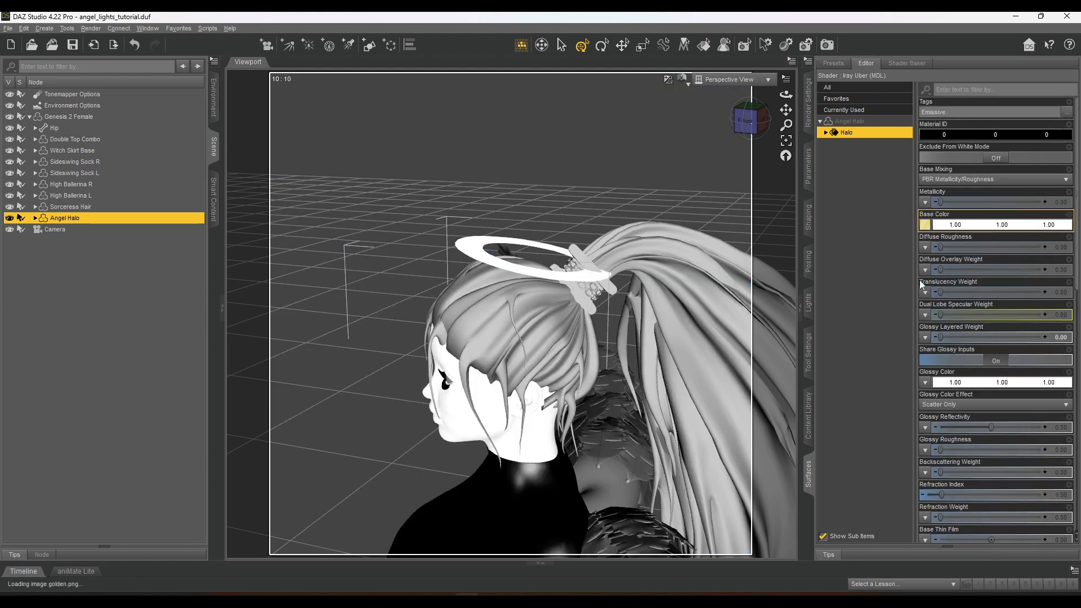
Compare the halo's emission properties with those of the Belt surface on Witch Skirt Base
scroll(926, 270, "down", 6)
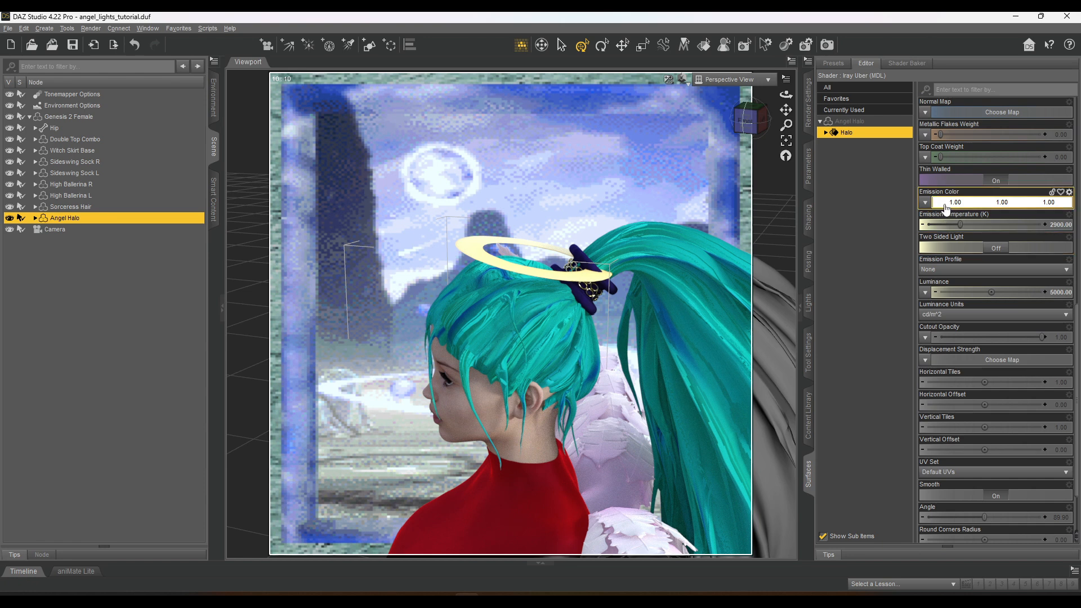
left_click(67, 150)
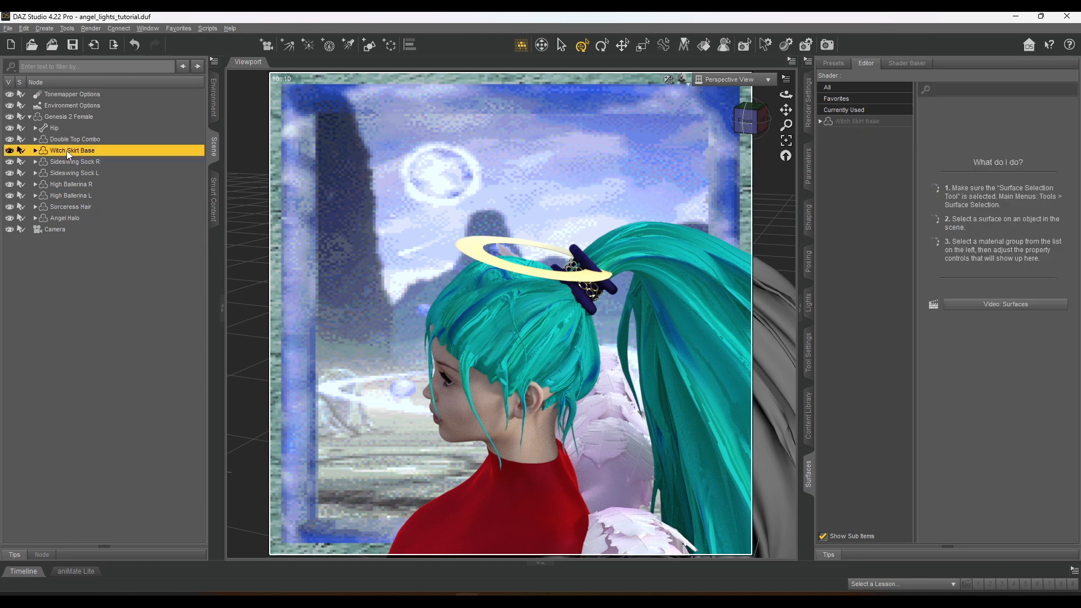
left_click(821, 122)
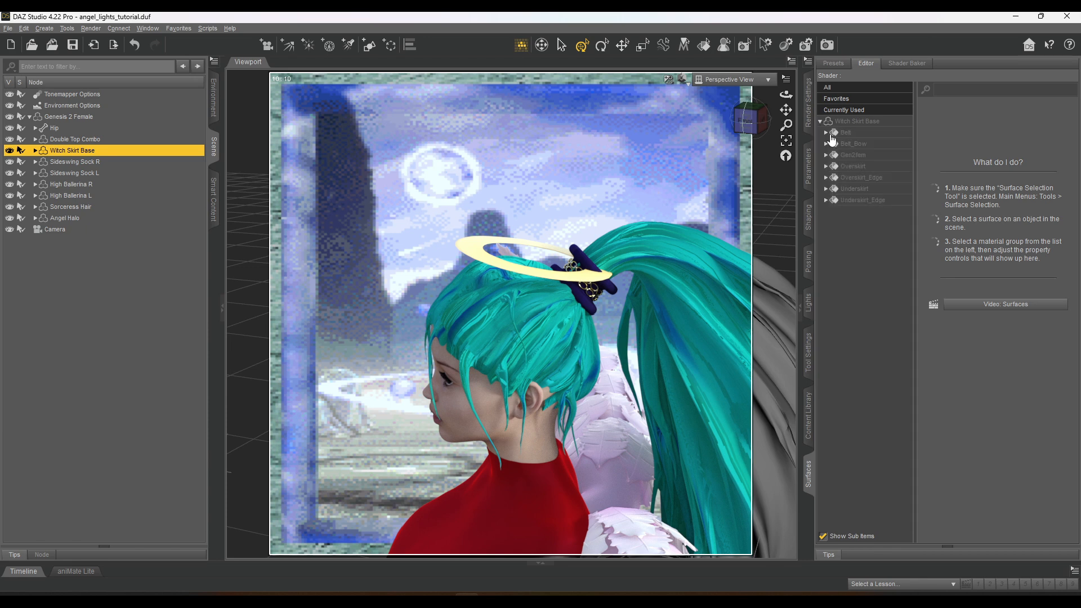
left_click(846, 132)
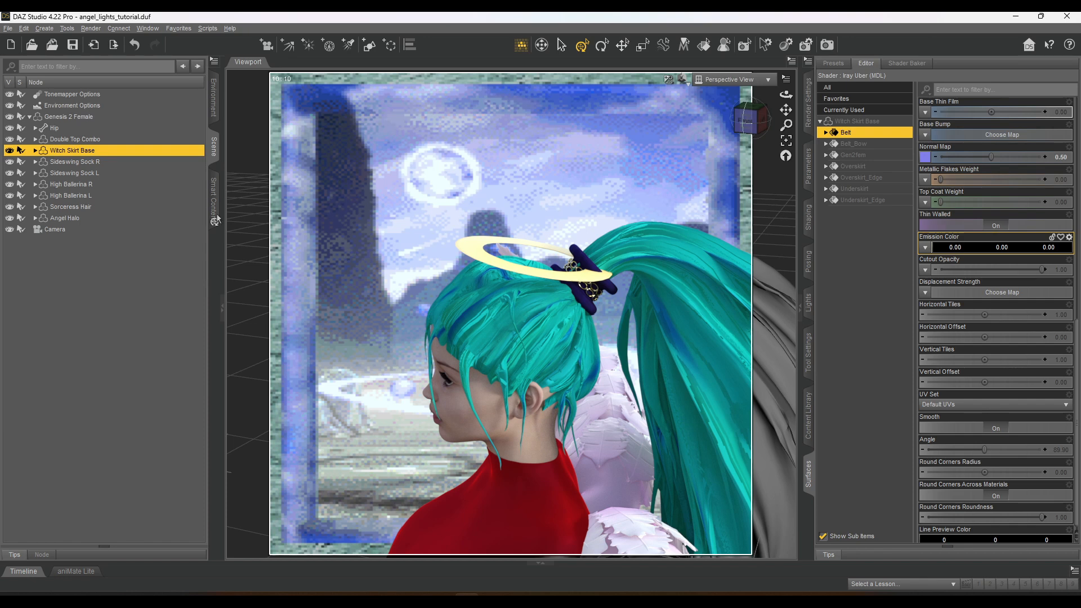
Reselect the Angel Halo's Halo surface and assign golden.png as its Emission Color map
left_click(88, 219)
left_click(861, 134)
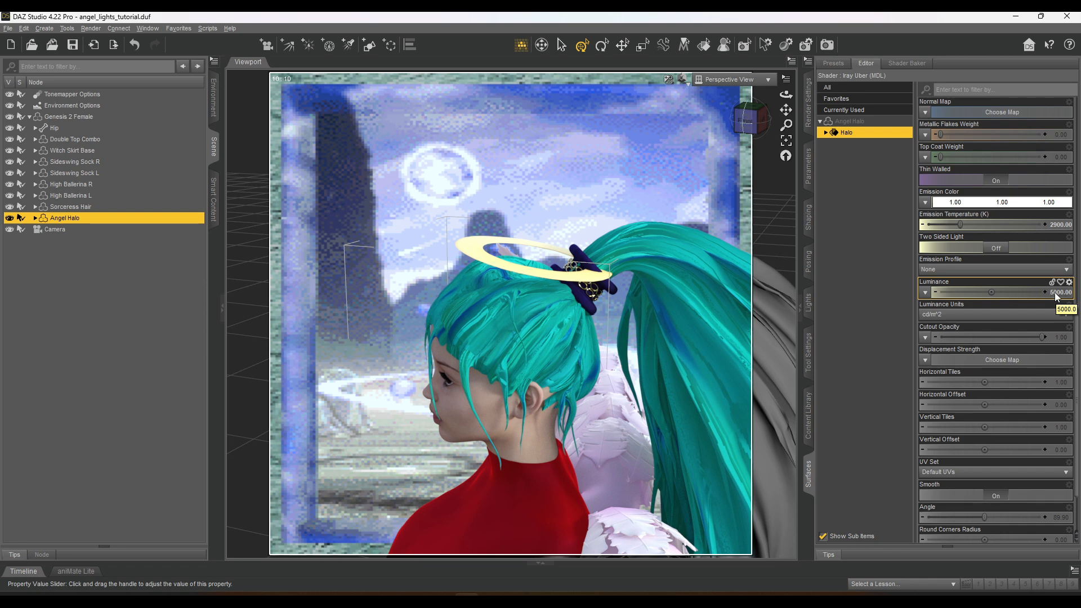
left_click(925, 202)
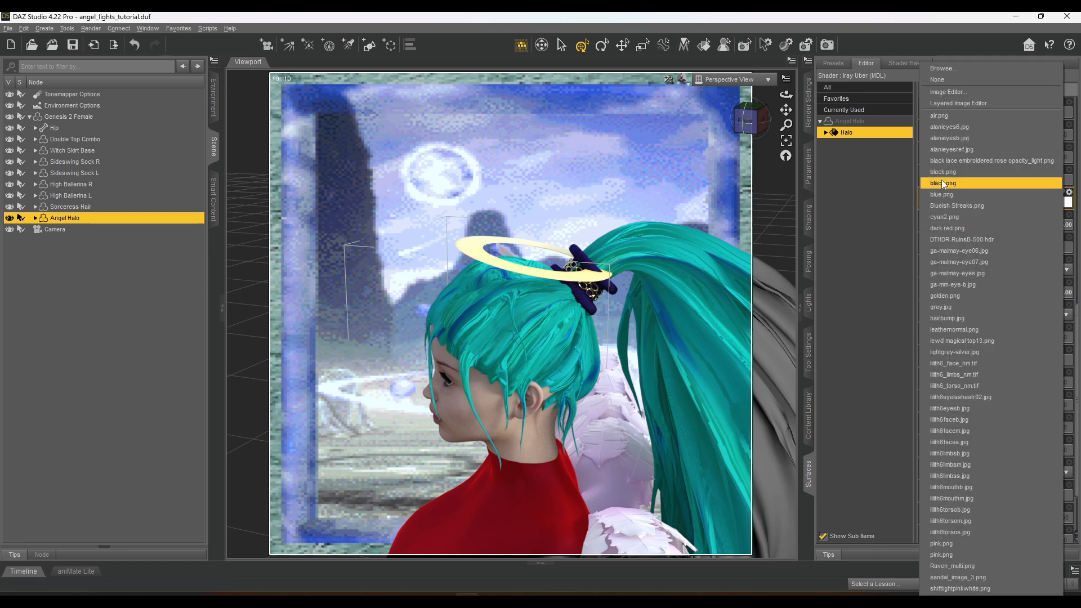
left_click(946, 293)
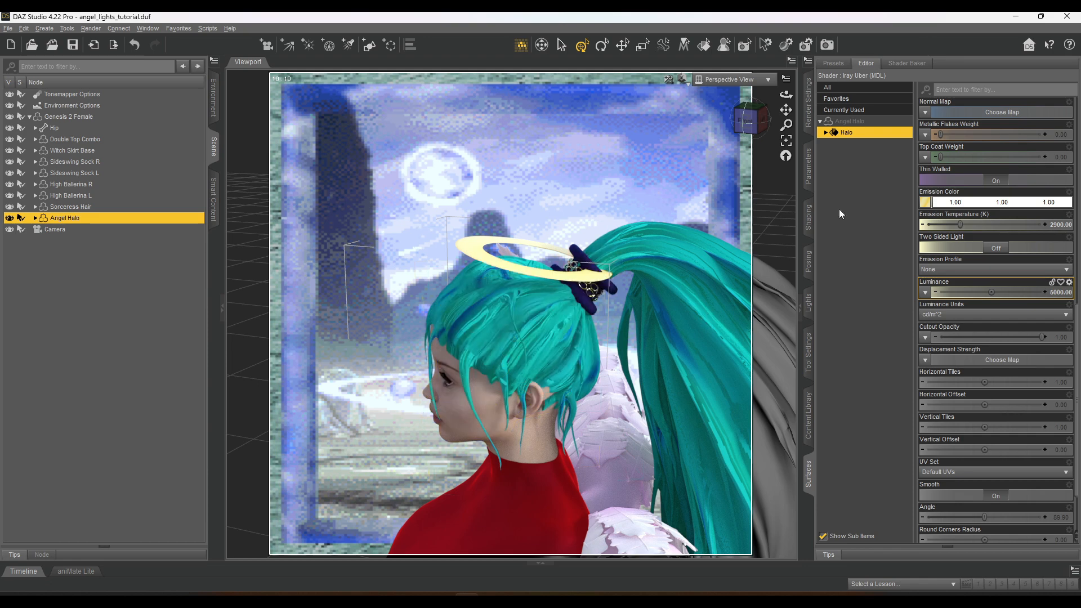
left_click_drag(736, 120, 738, 131)
scroll(738, 131, "up", 4)
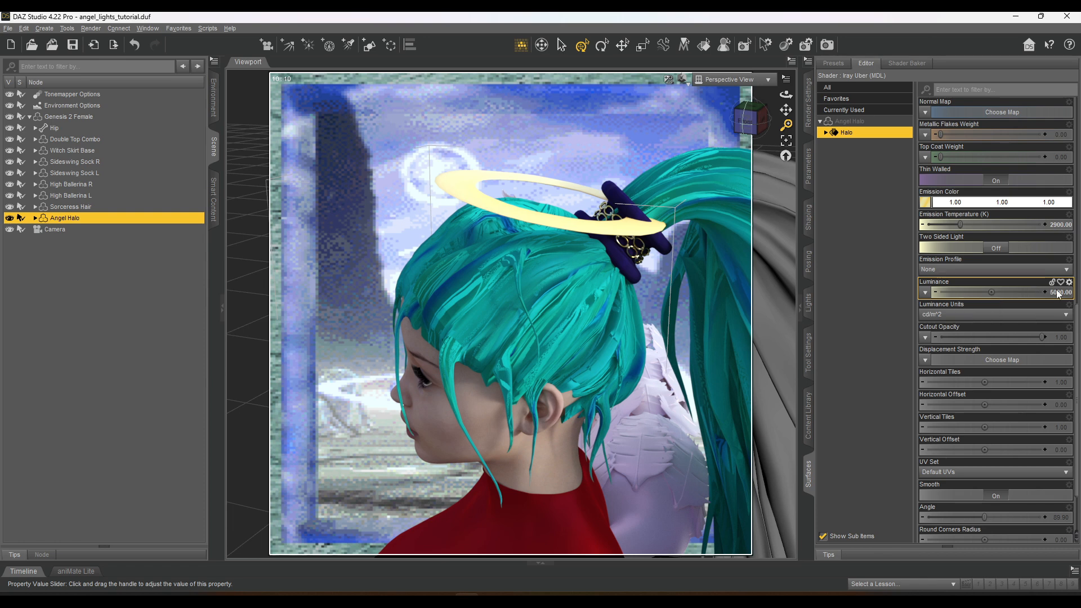
Try kcd/m^2 as the Halo surface's luminance unit, and return it to cd/m^2
left_click(965, 315)
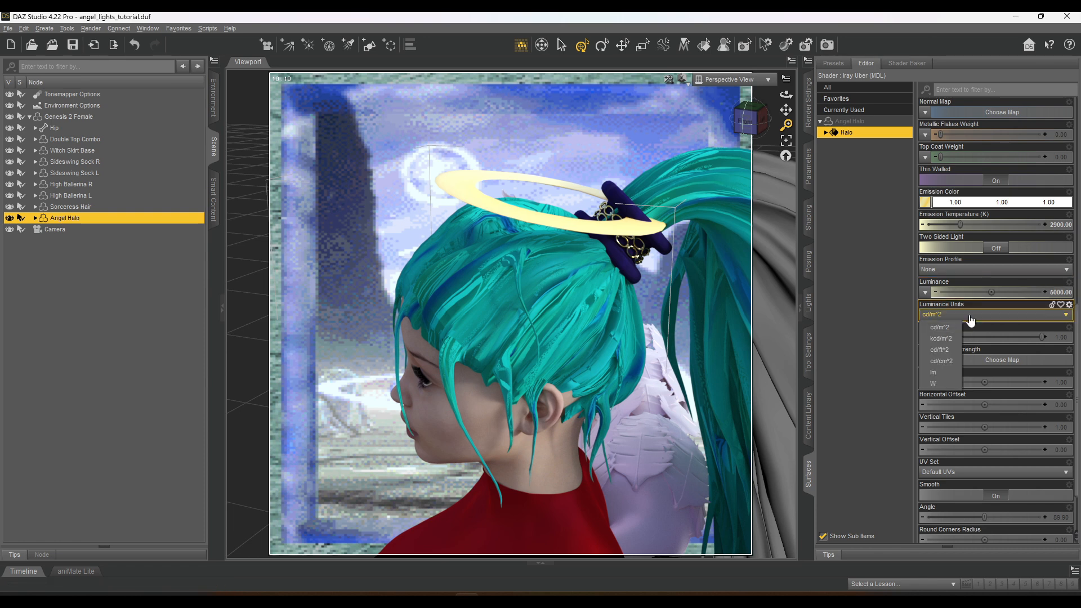
left_click(941, 338)
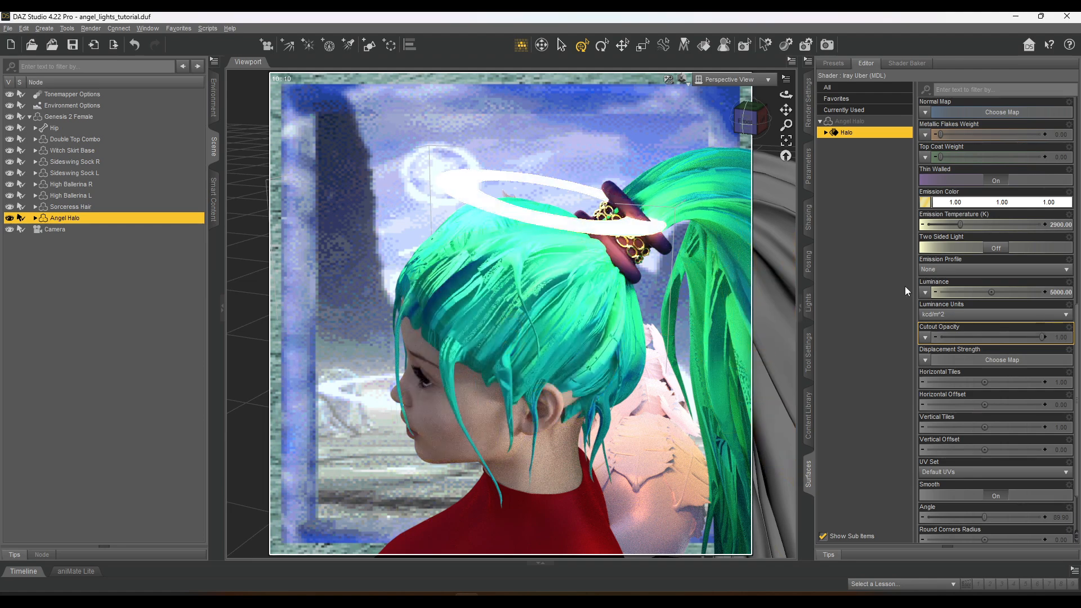
left_click(980, 320)
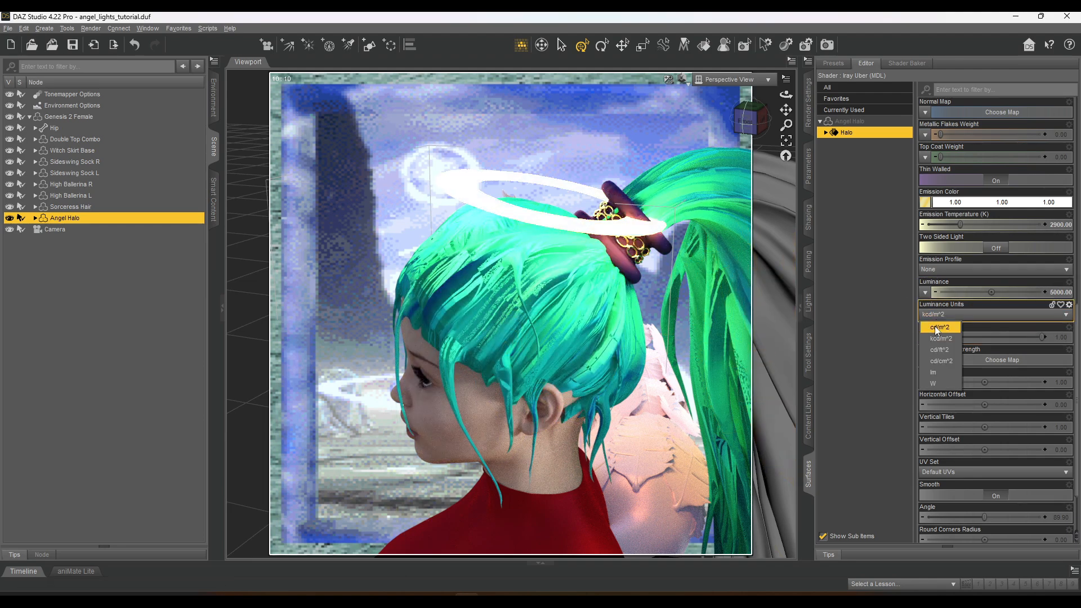
left_click(935, 327)
Set the Halo surface's Luminance Units to kcd/m^2 and its Luminance to 50
left_click(934, 314)
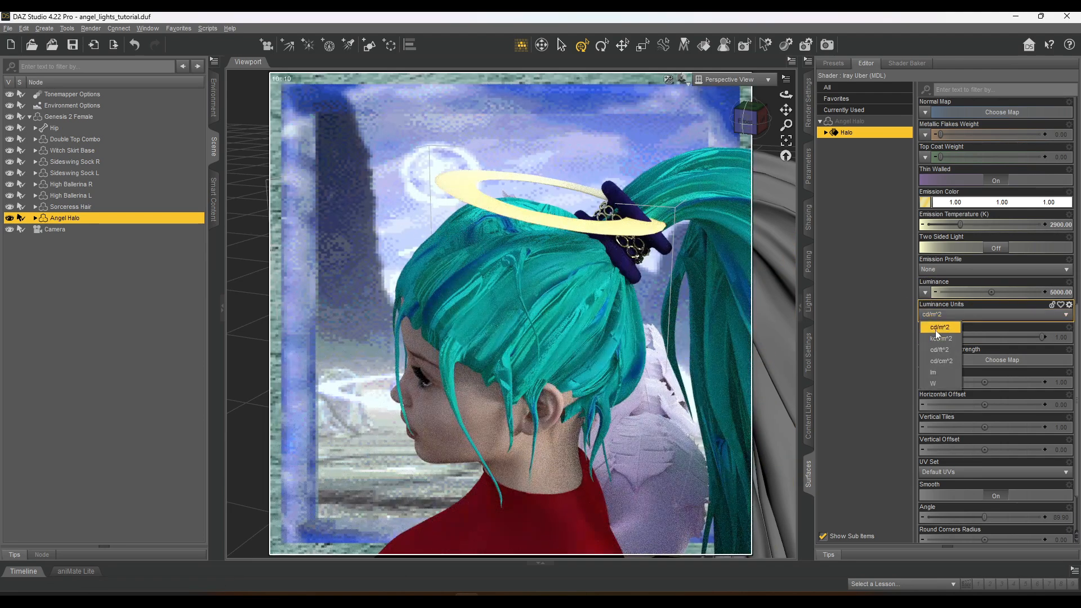
left_click(934, 329)
left_click(1050, 293)
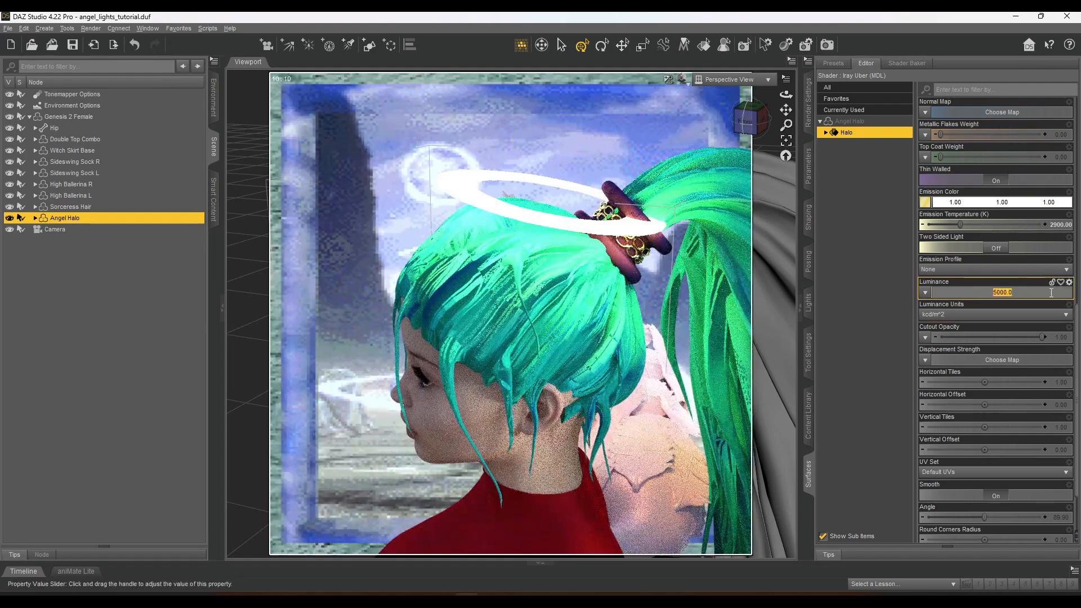
type("50")
key("Return")
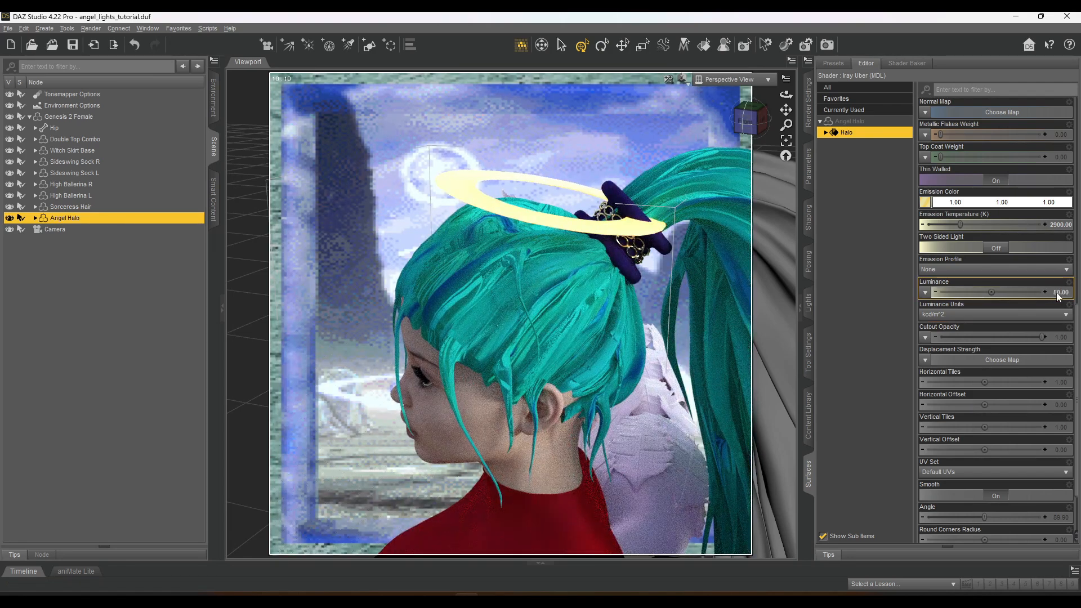
Change the Halo surface's Luminance Units to cd/m^2 and its Luminance to 50000
left_click(945, 314)
left_click(942, 323)
left_click(1061, 292)
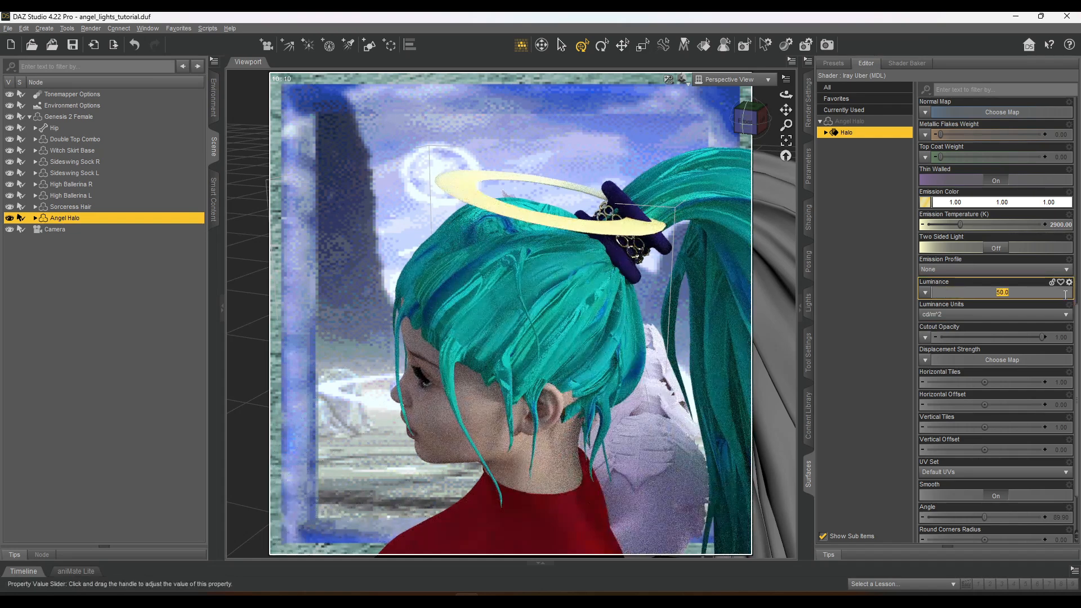
type("50000")
key("Return")
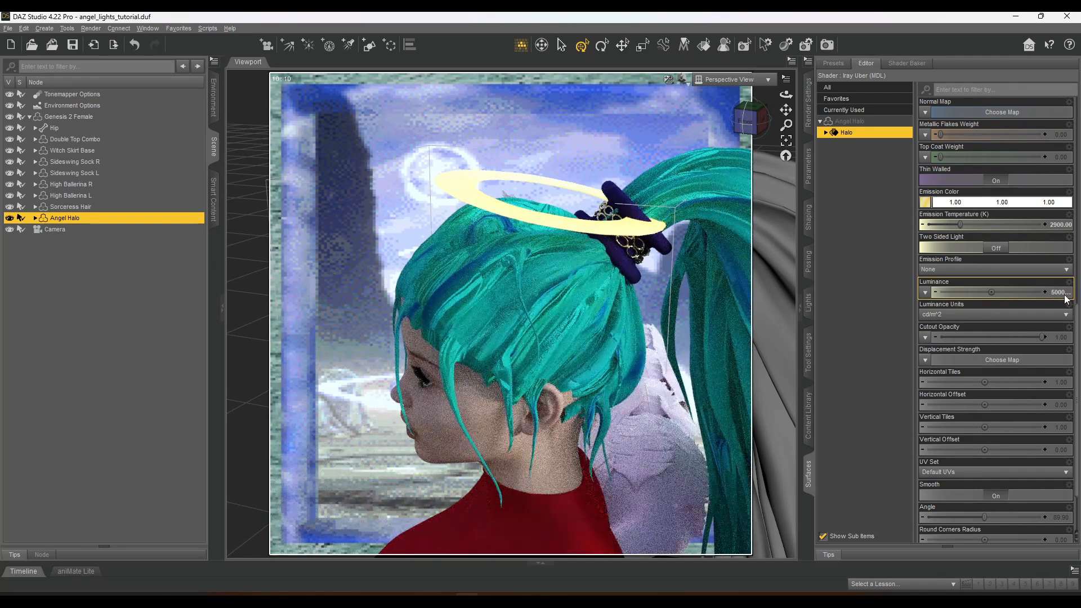
Set the Halo surface's Luminance Units to kcd/m^2 and raise its Luminance to 150 after trying 50
left_click(968, 314)
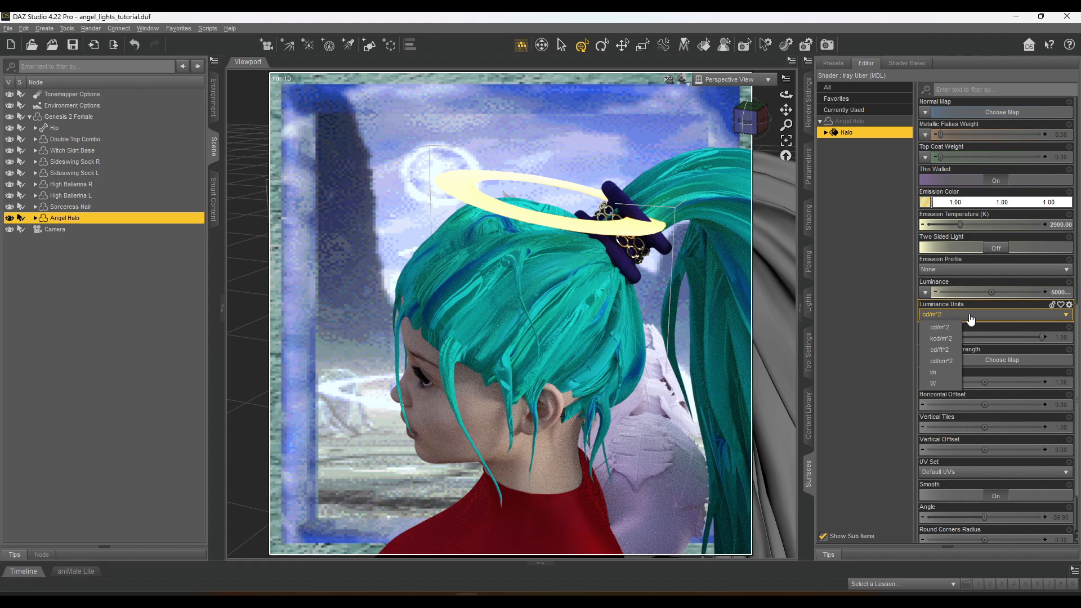
left_click(944, 341)
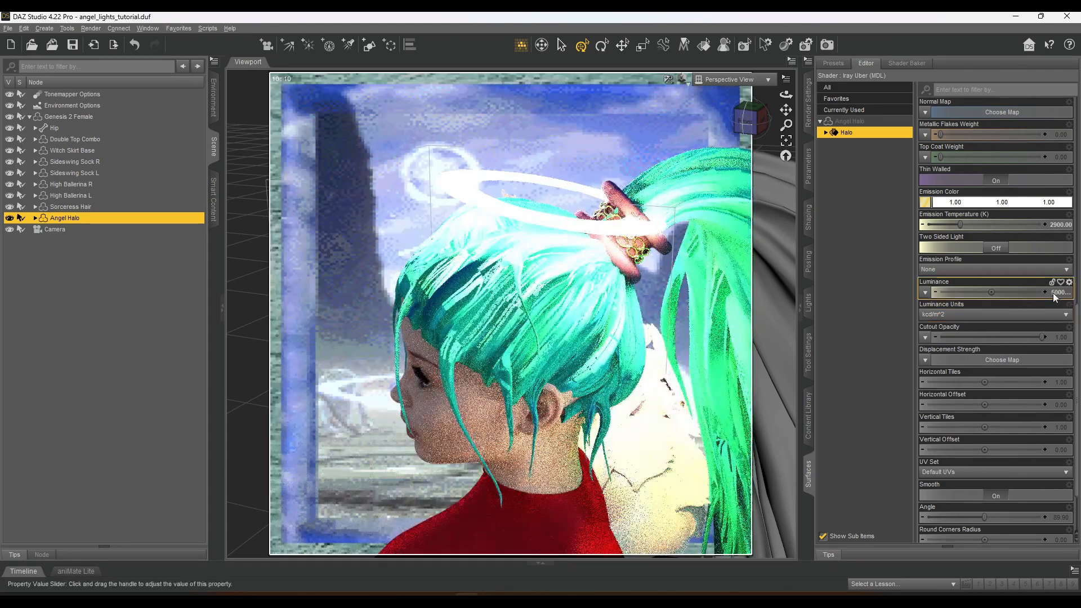
left_click(1053, 293)
type("50")
key("Return")
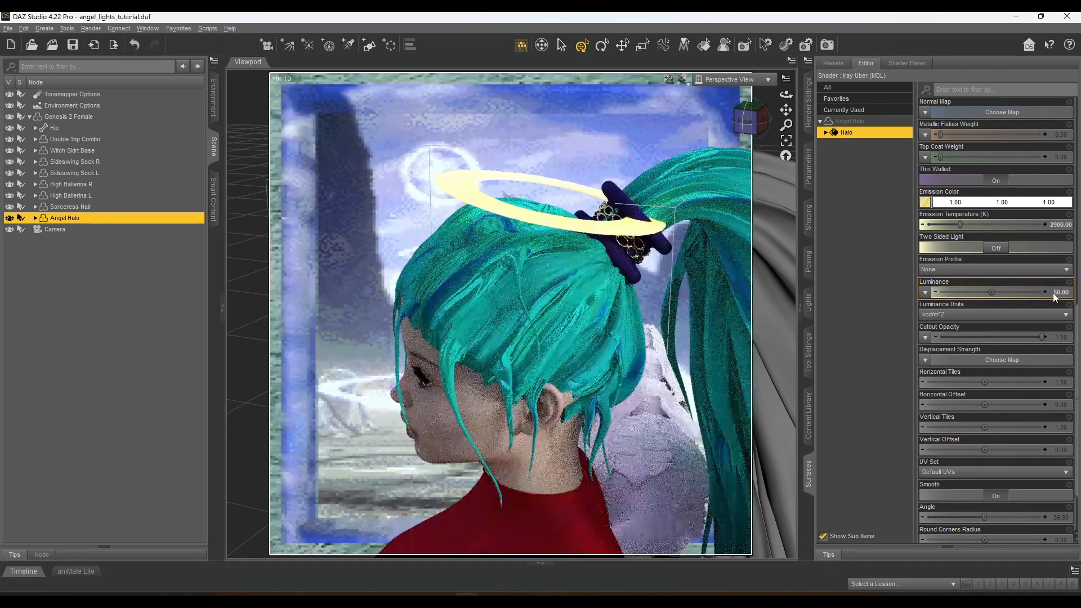
left_click(1054, 293)
type("150")
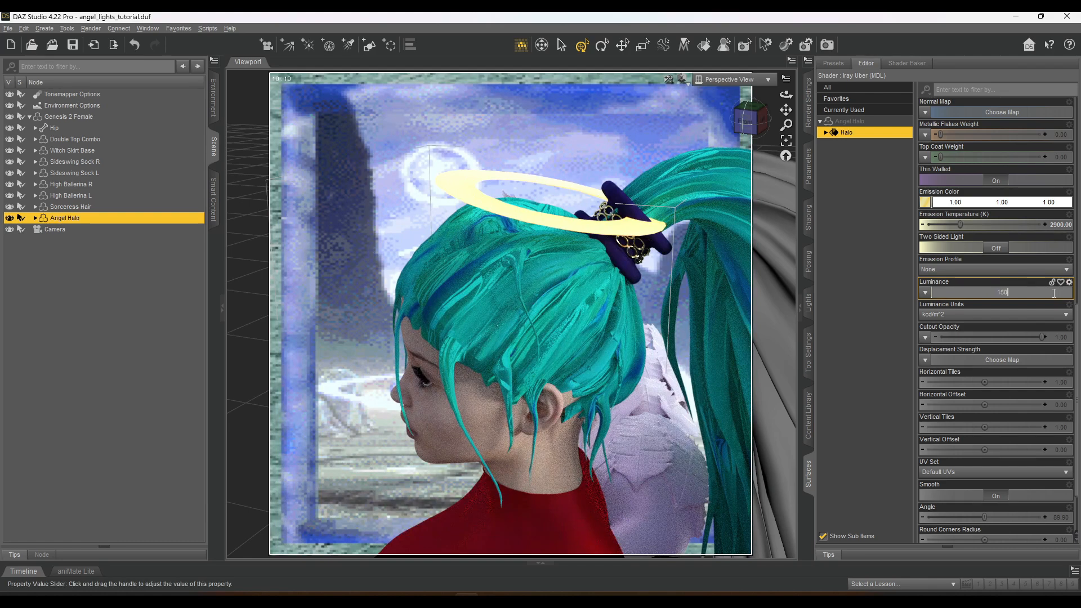
key("Return")
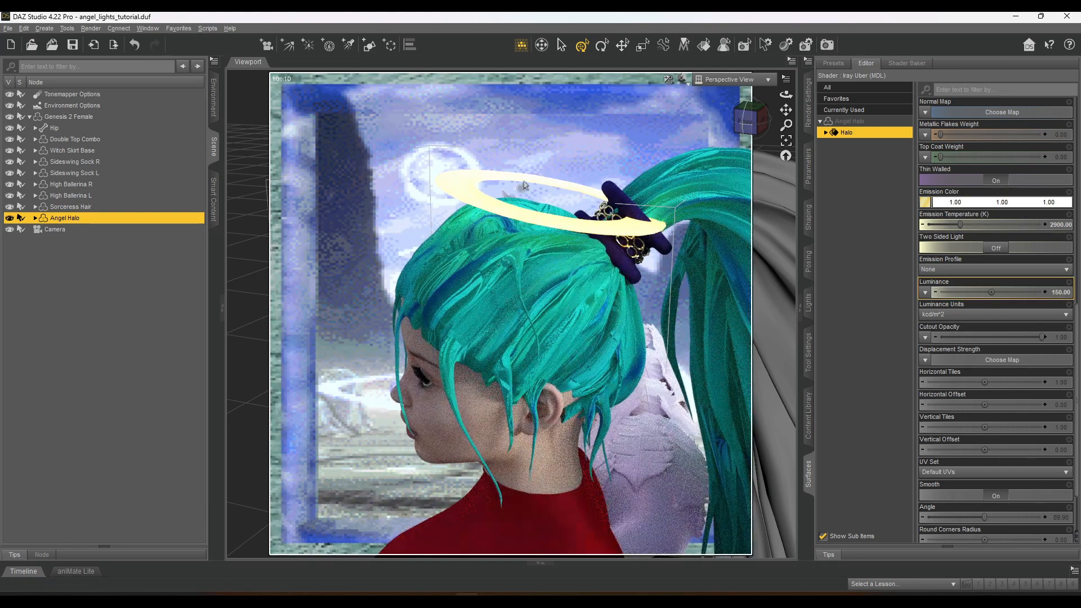
Assign blue.png as the Halo surface's Emission Color map and remove the image map from its Base Color
left_click(924, 201)
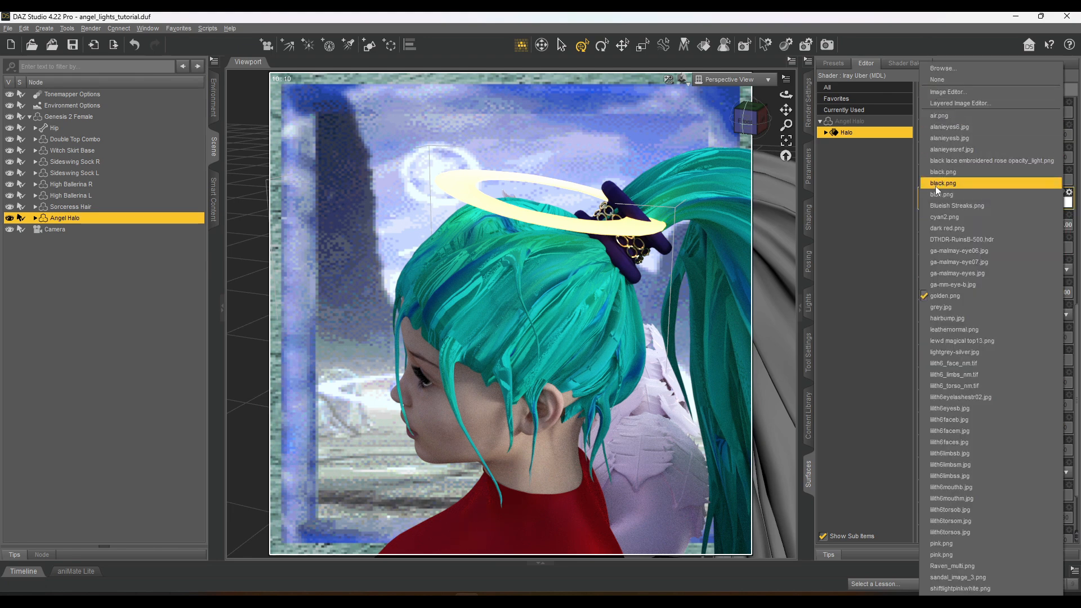
left_click(935, 194)
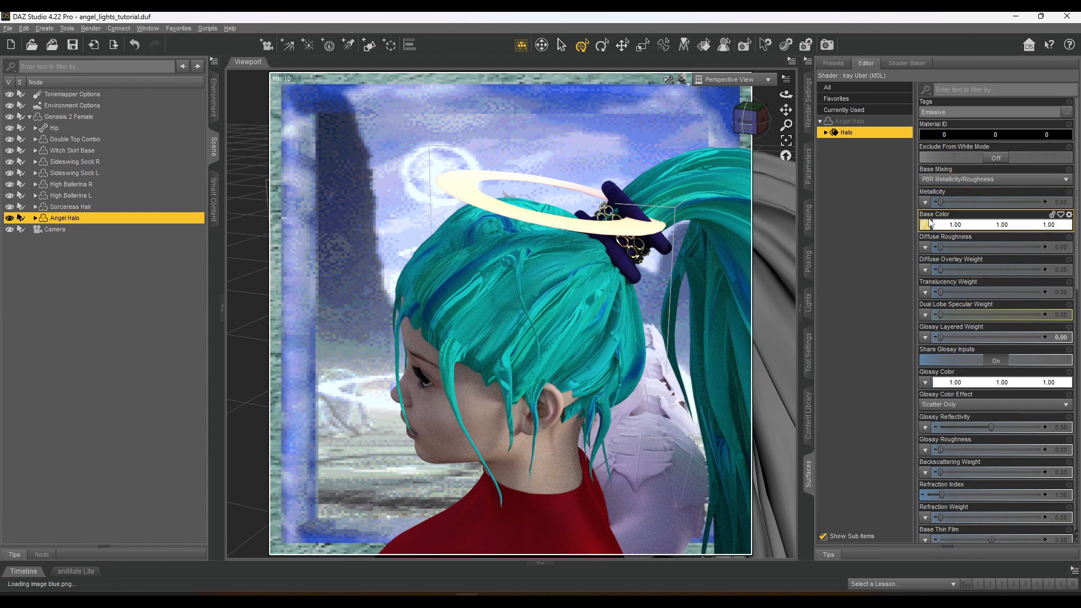
left_click(928, 224)
left_click(939, 79)
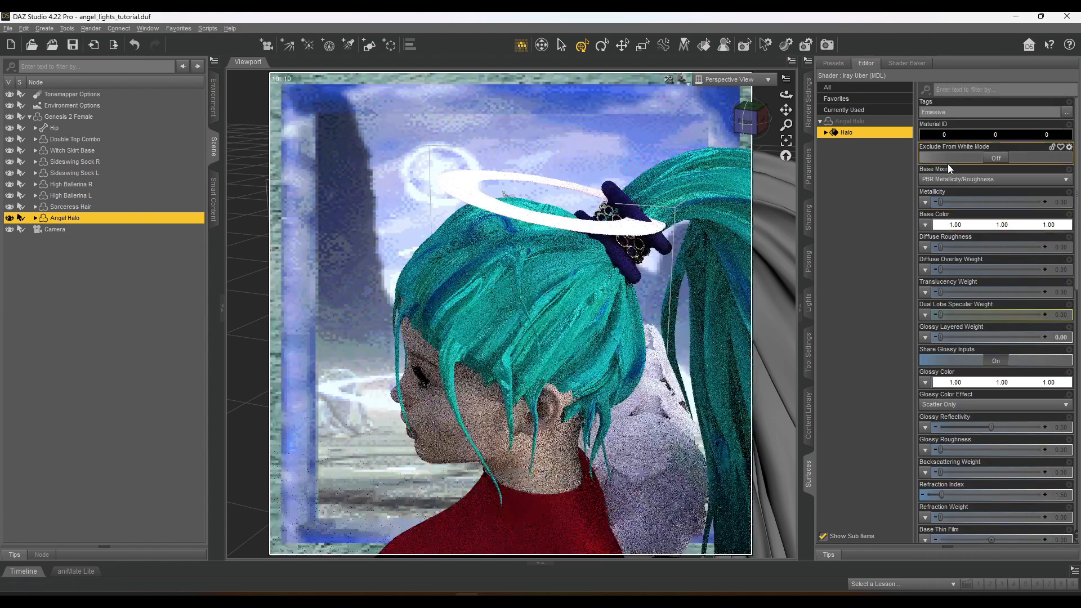
scroll(948, 166, "down", 10)
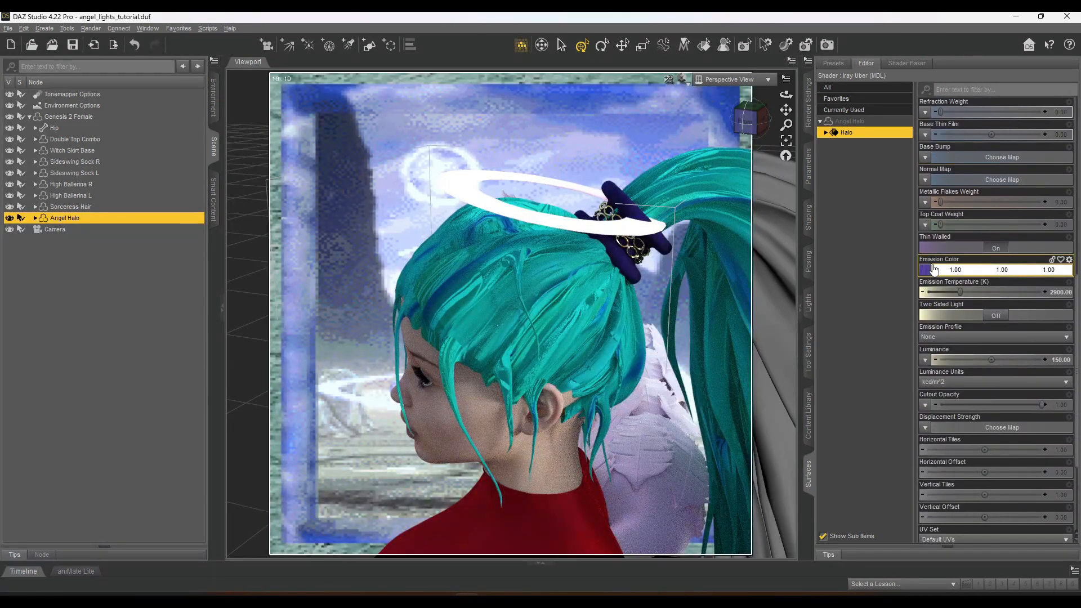
scroll(932, 269, "down", 2)
View the halo from the front and try black.png as its Emission Color map
mouse_move(924, 204)
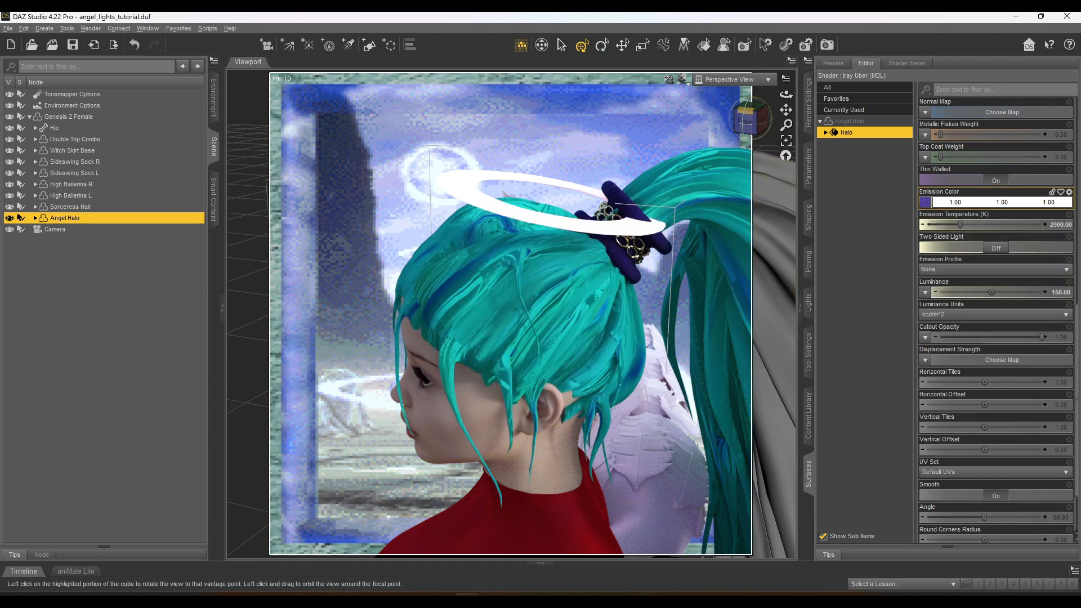
left_click_drag(750, 121, 958, 79)
scroll(785, 109, "down", 5)
left_click_drag(786, 109, 752, 111)
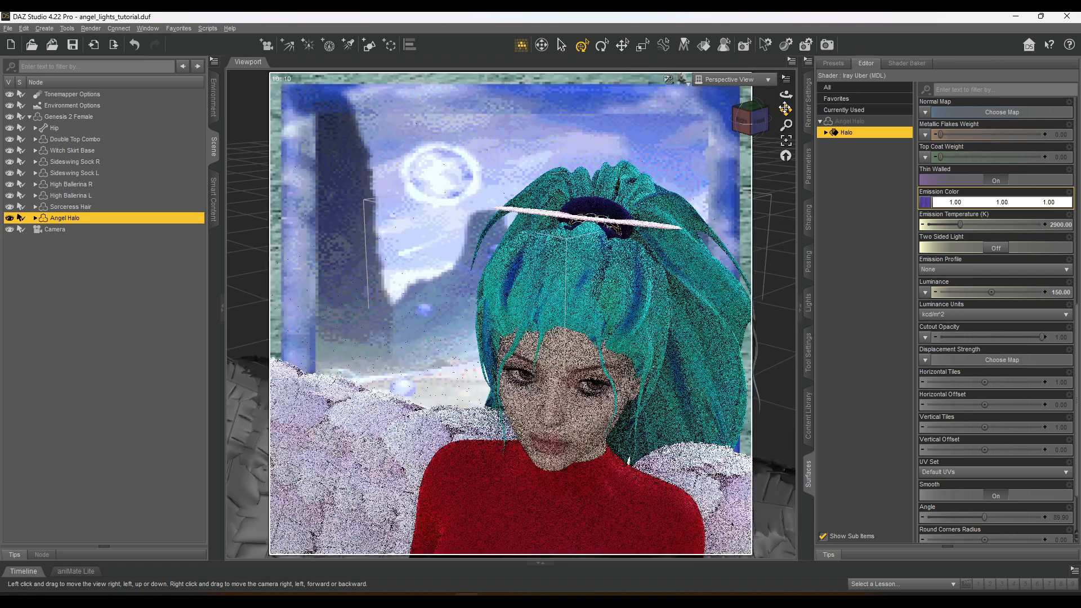
left_click(924, 201)
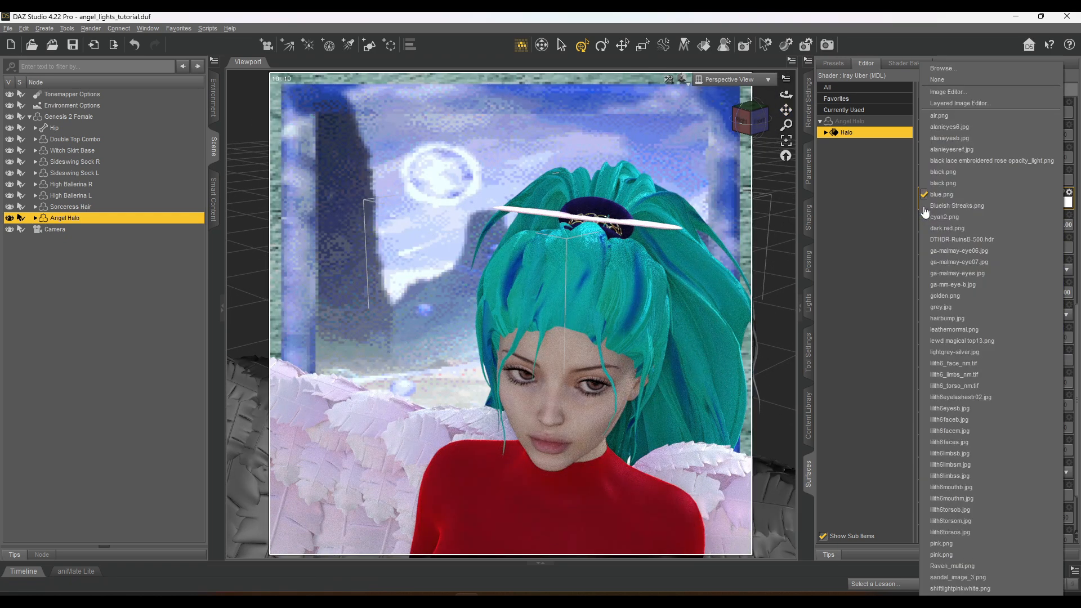
left_click(938, 171)
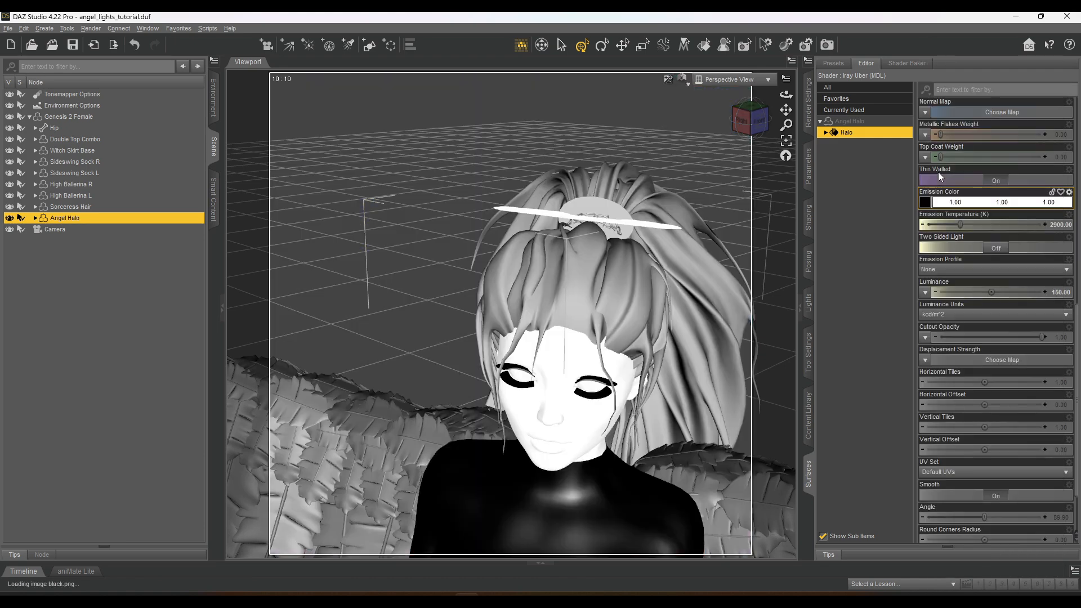
Browse for a red image file, assign it as the Halo's Emission Color map, and inspect the halo from the side
left_click(924, 201)
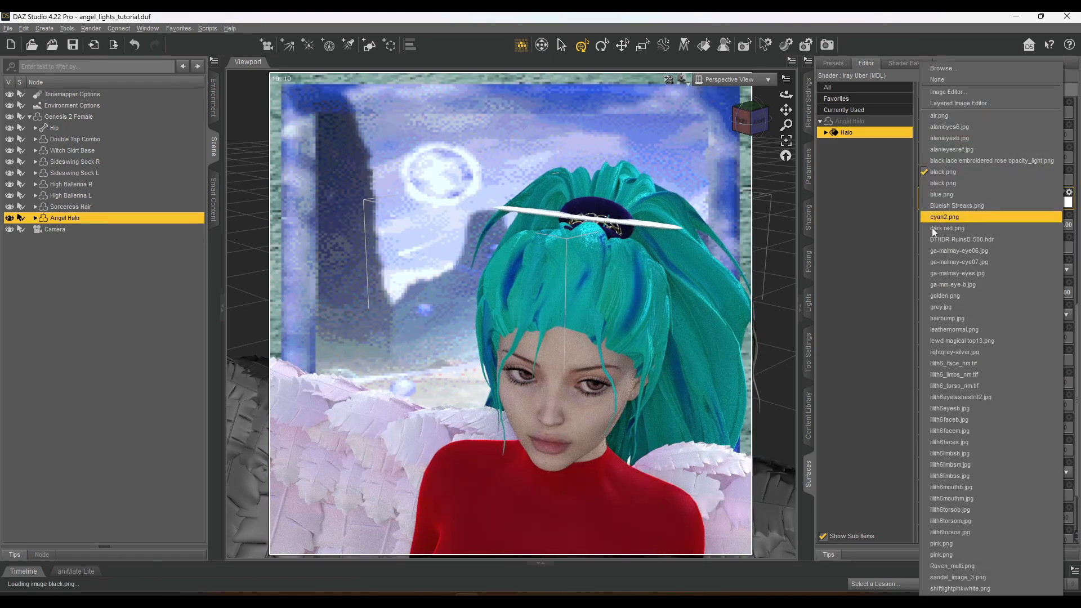
left_click(942, 68)
double_click(377, 204)
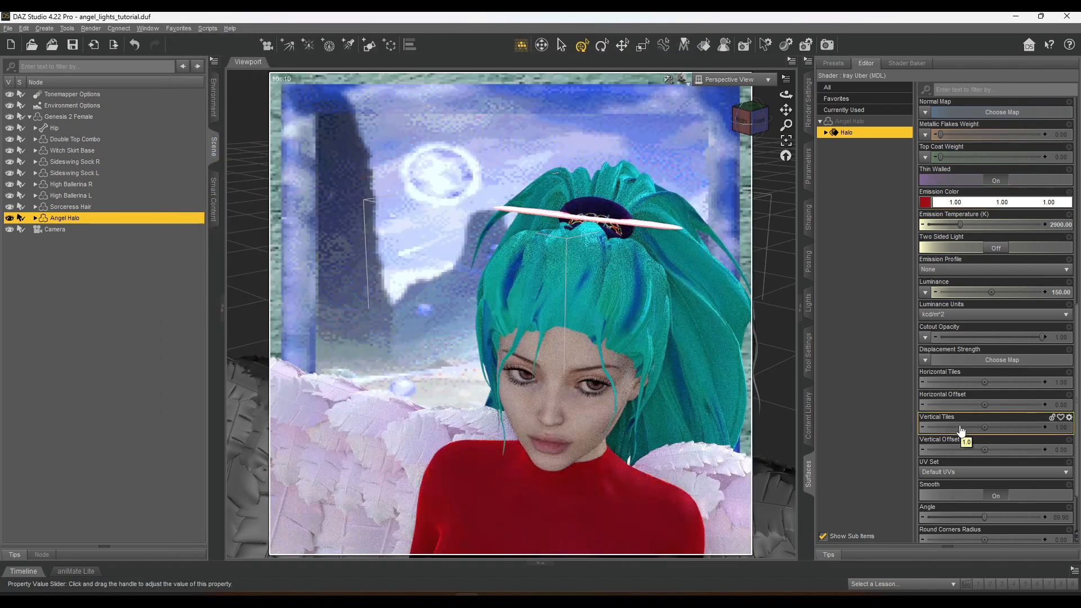
left_click_drag(759, 120, 701, 134)
left_click_drag(785, 111, 489, 88)
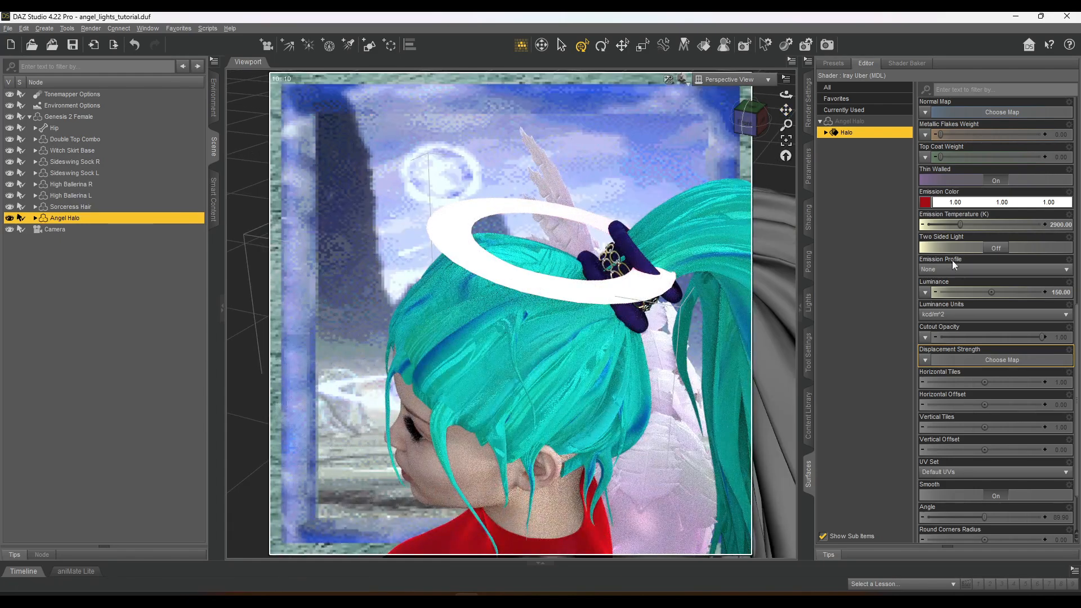
Reassign golden.png as the Halo's Emission Color map and frame the figure's face and halo from the front
left_click(927, 203)
left_click(952, 295)
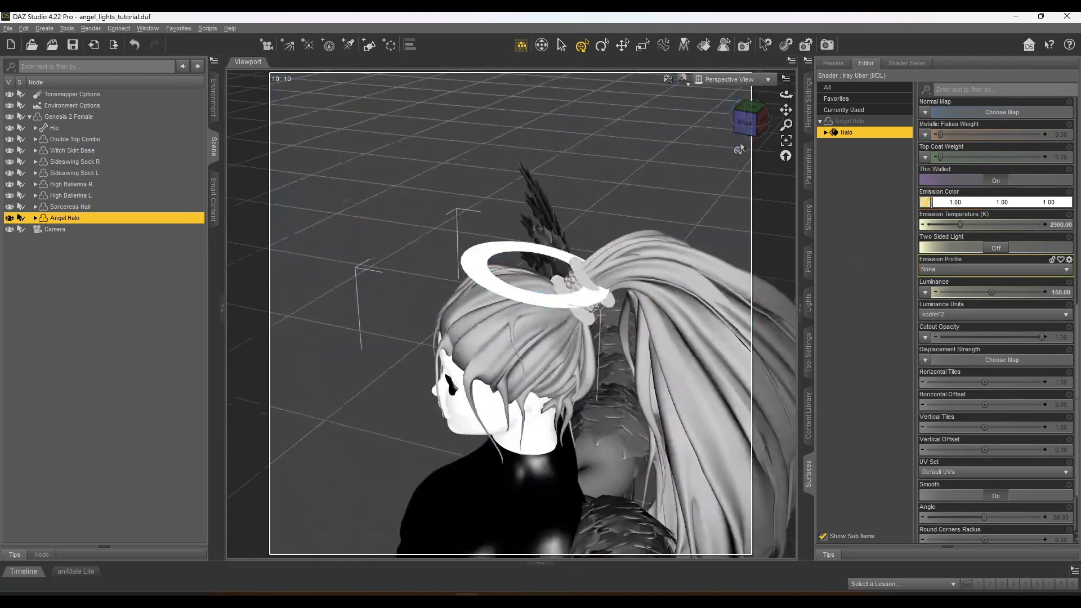
left_click(744, 121)
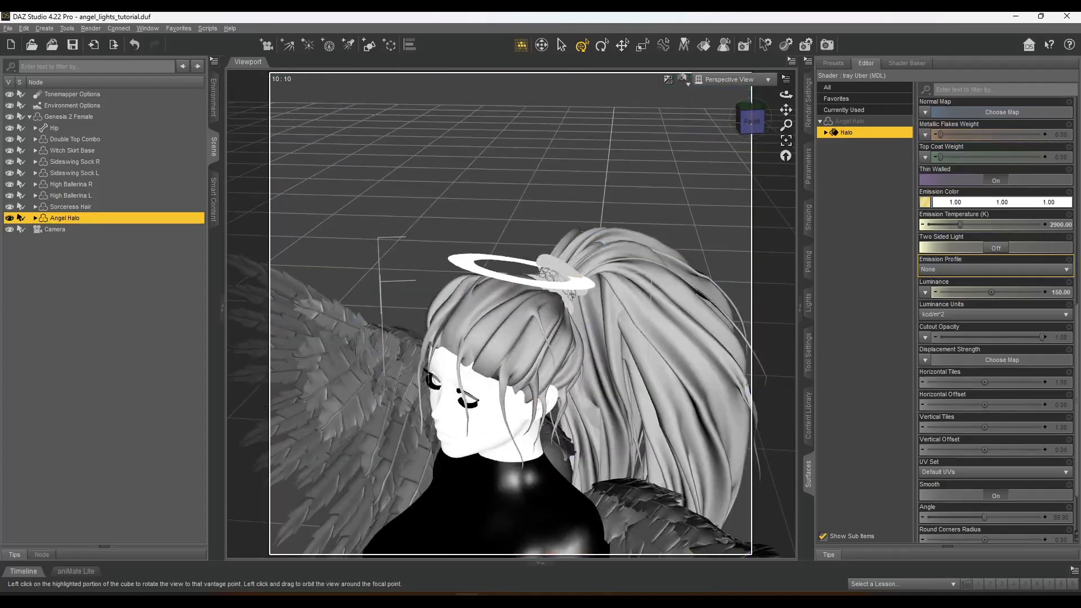
left_click_drag(749, 118, 824, 41)
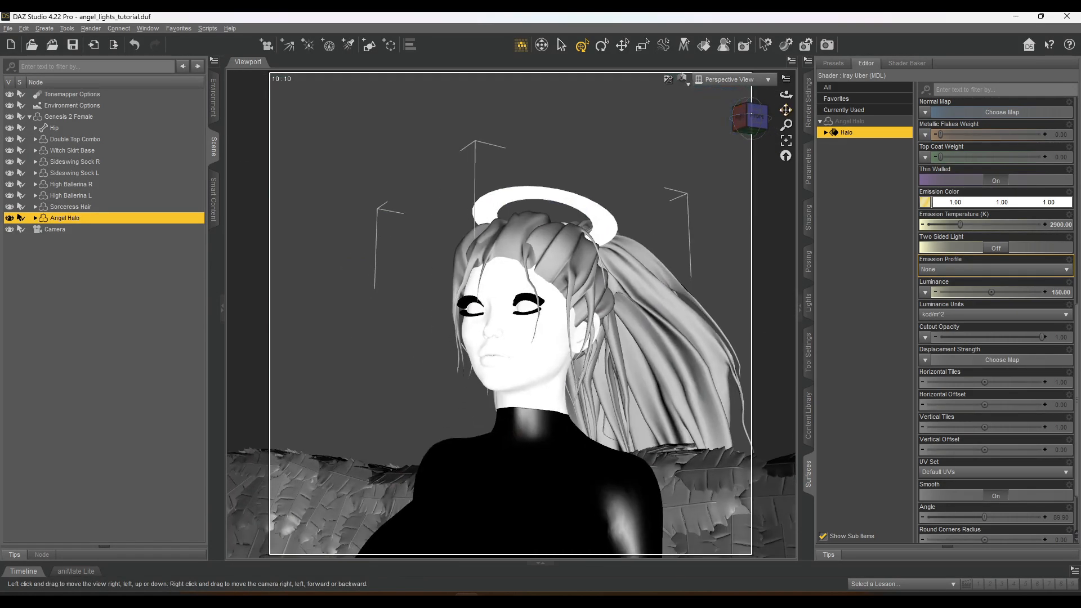
scroll(786, 110, "up", 7)
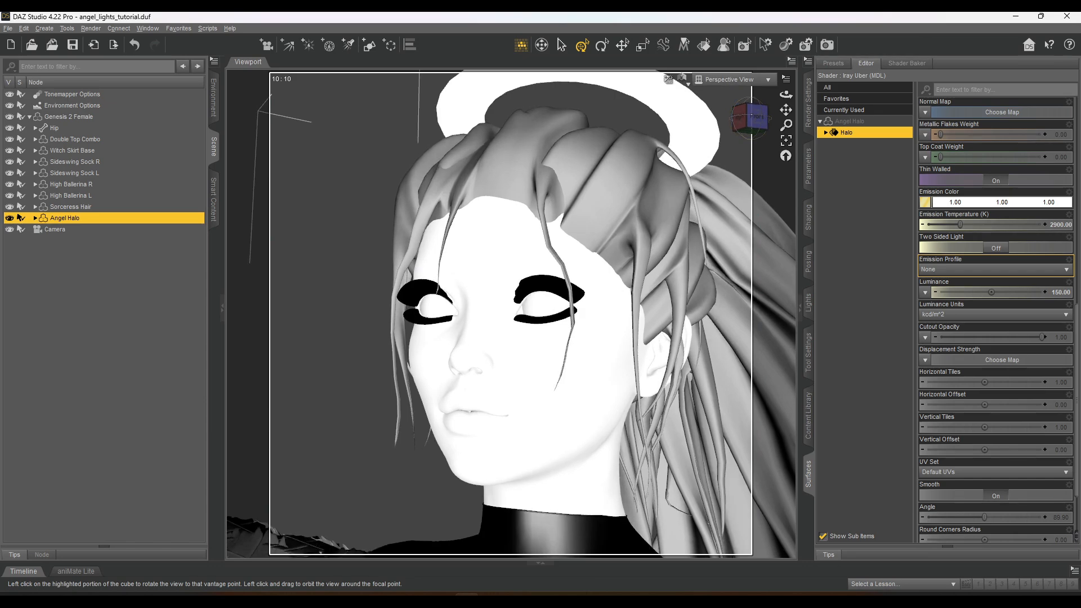
left_click_drag(752, 115, 786, 83)
scroll(786, 110, "down", 5)
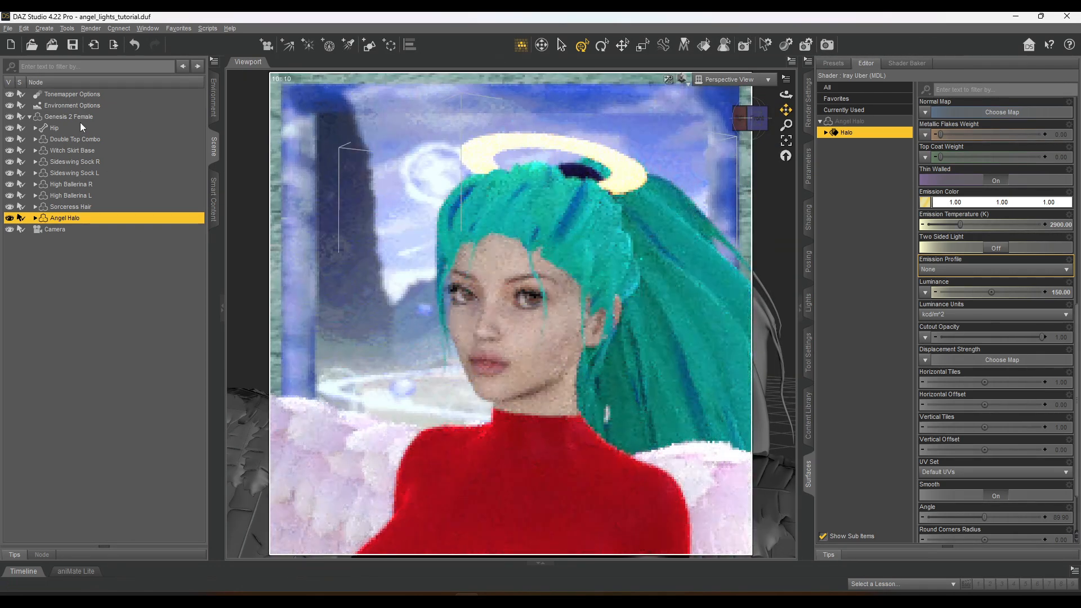
Examine the Genesis 2 Female's Cornea, EyeReflection, Irises and Lacrimals surfaces and their Diffuse Color texture
left_click(82, 117)
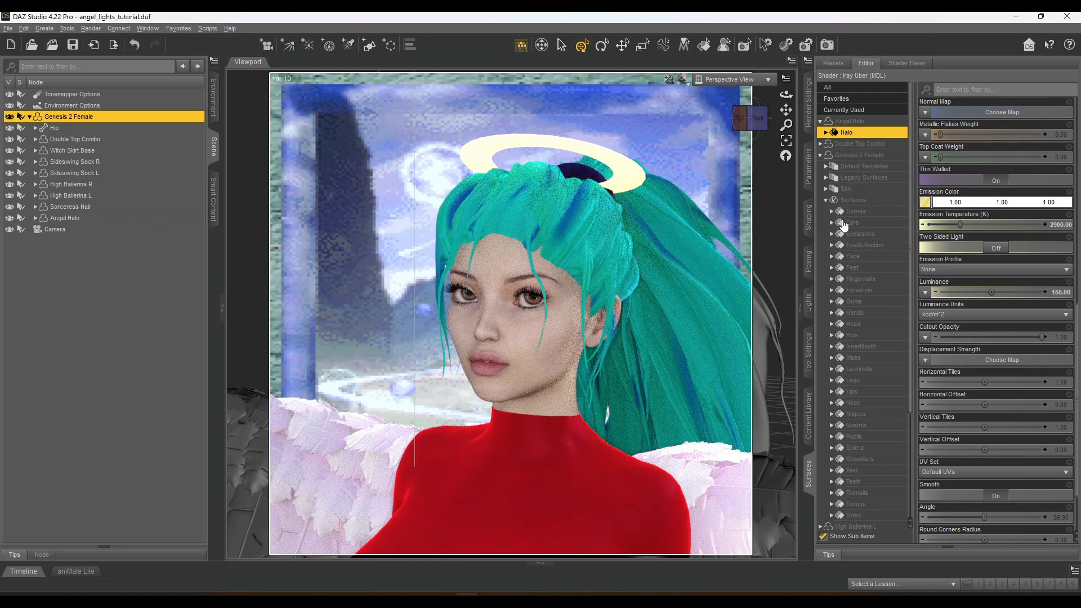
left_click(865, 213)
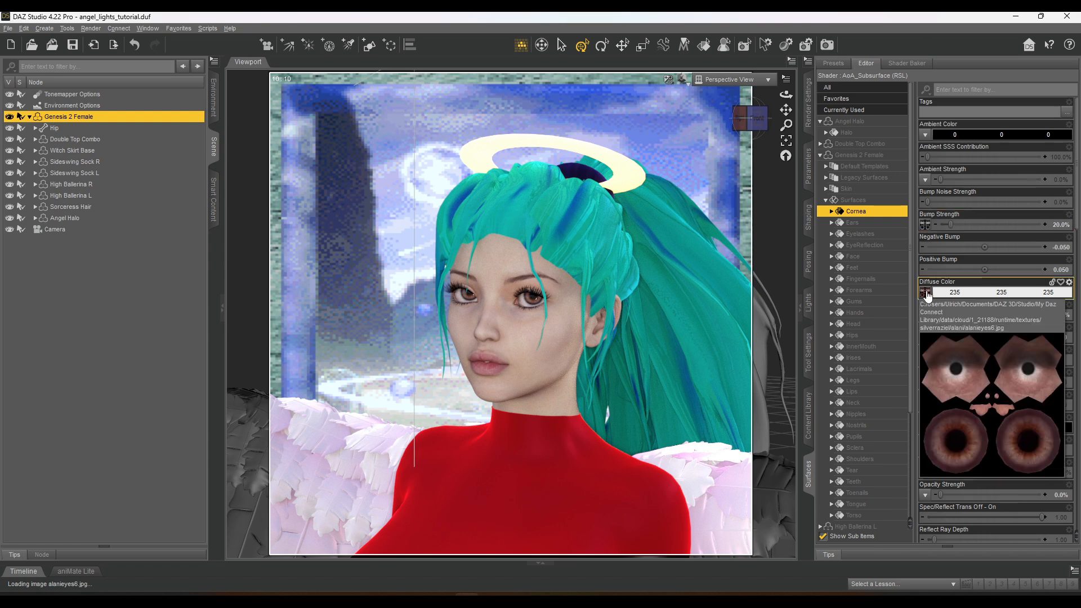
left_click(867, 247)
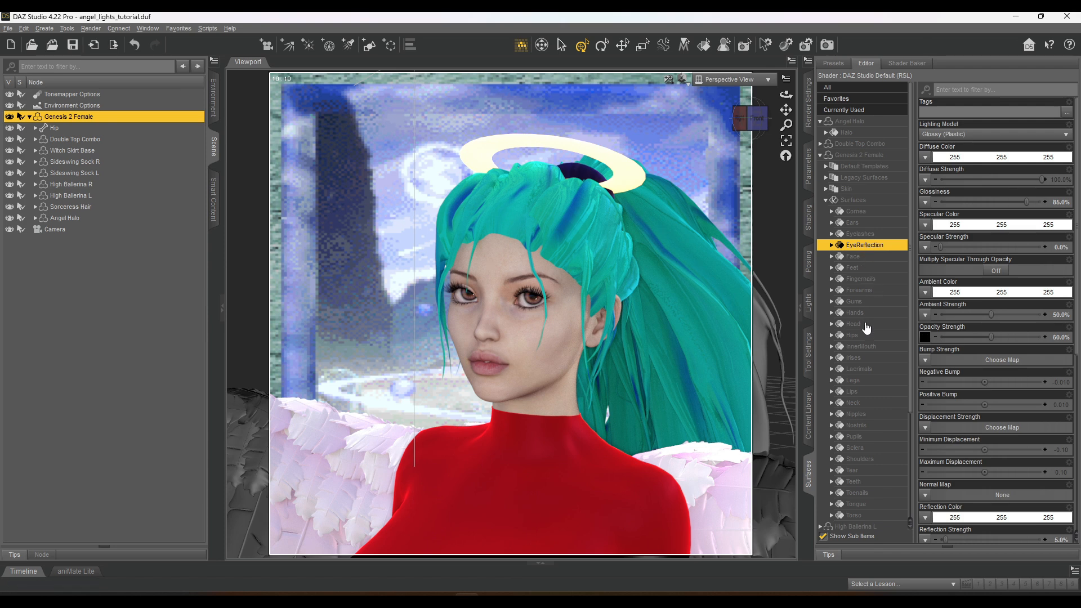
left_click(853, 358)
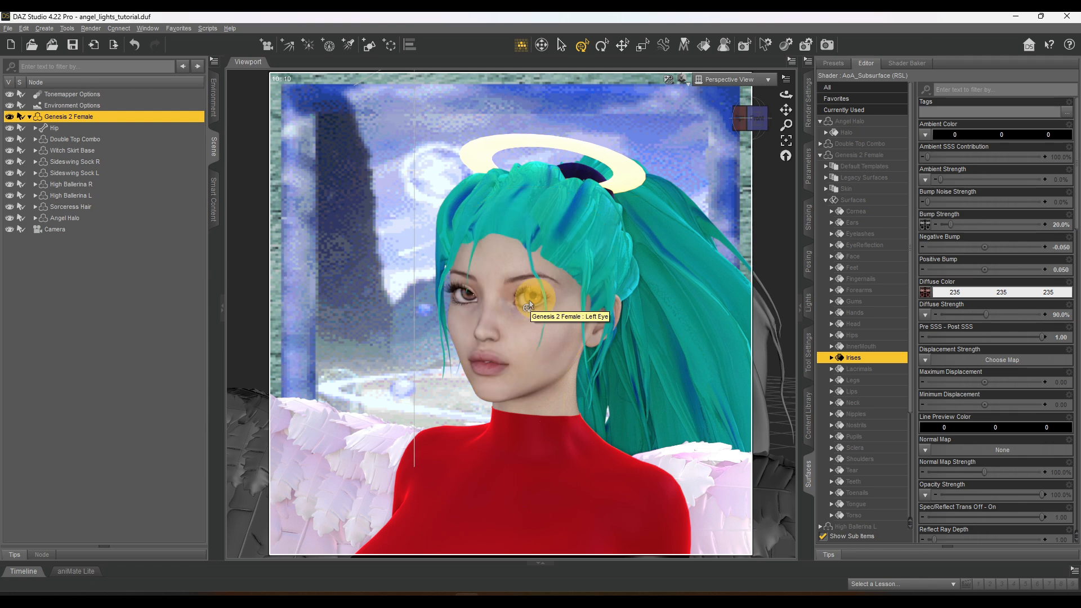
left_click(870, 370)
mouse_move(926, 300)
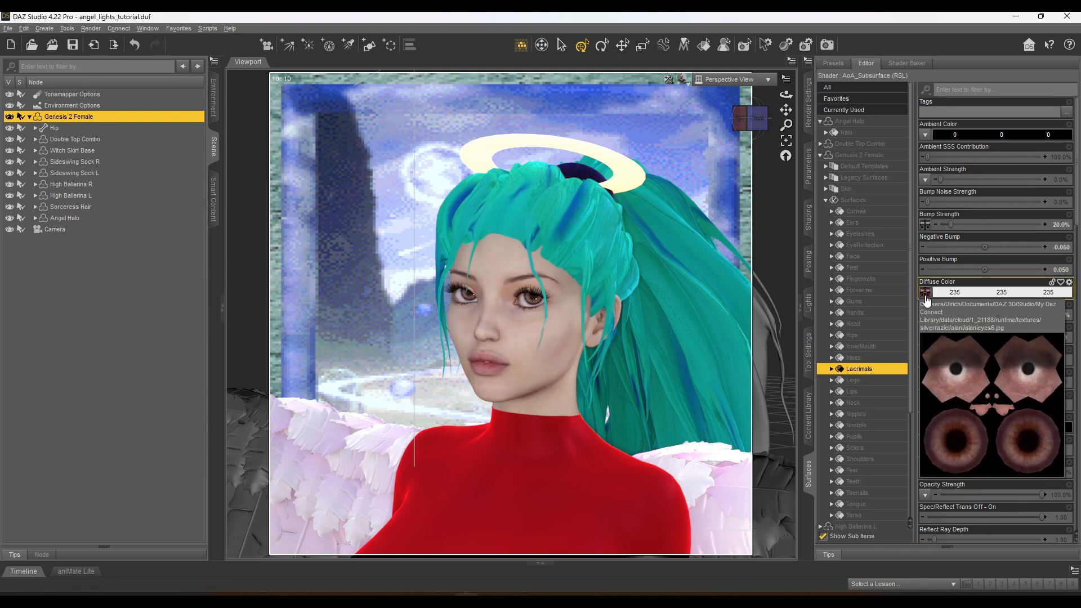
Try removing the image map from the Pupils surface's Diffuse Color, and undo the removal
scroll(867, 338, "down", 2)
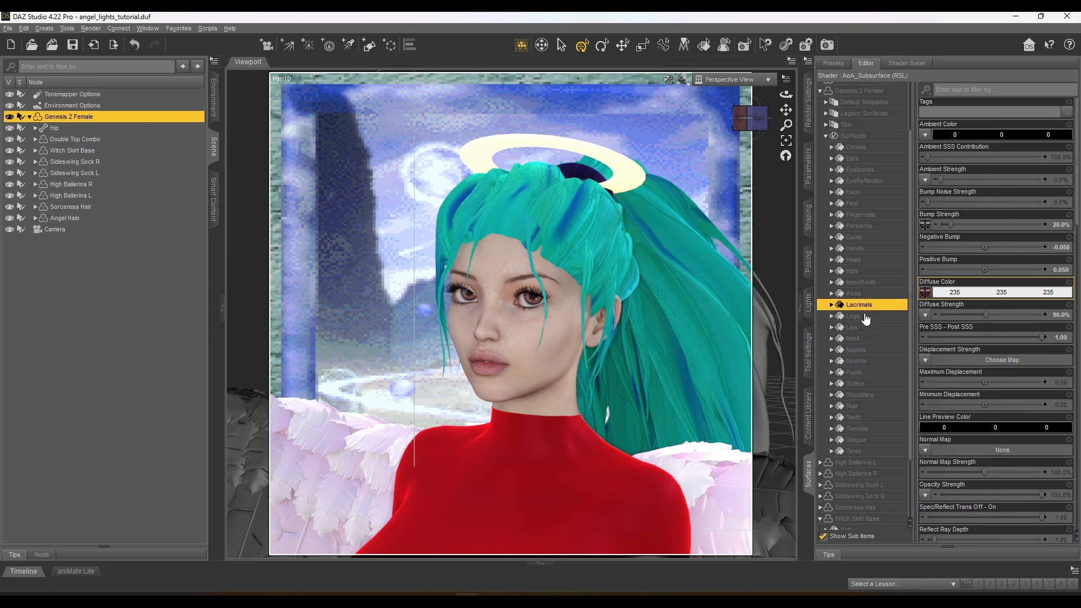
scroll(866, 319, "down", 1)
left_click(855, 340)
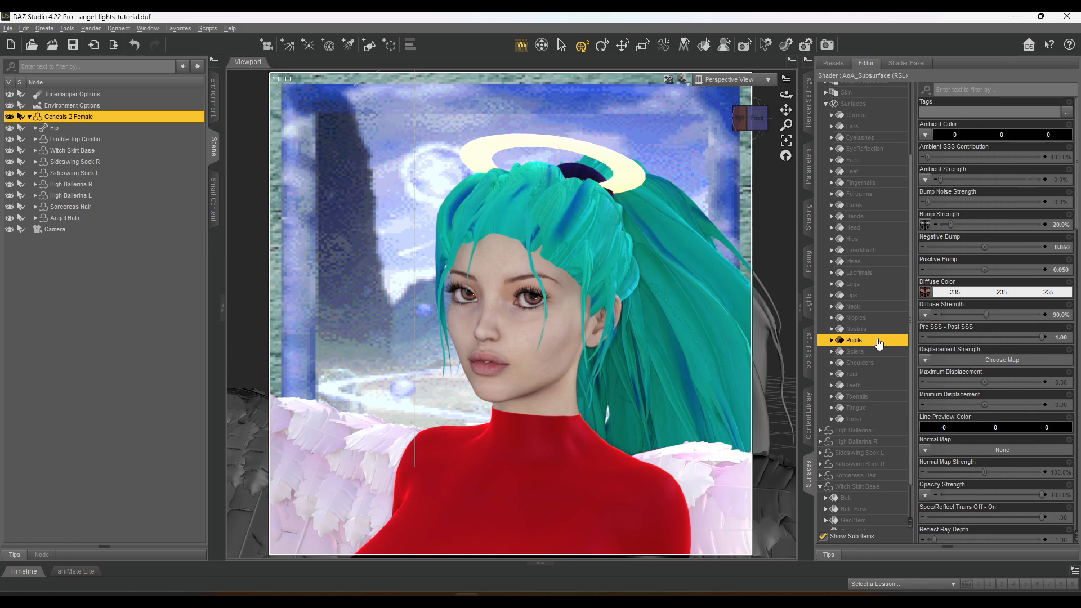
left_click(927, 293)
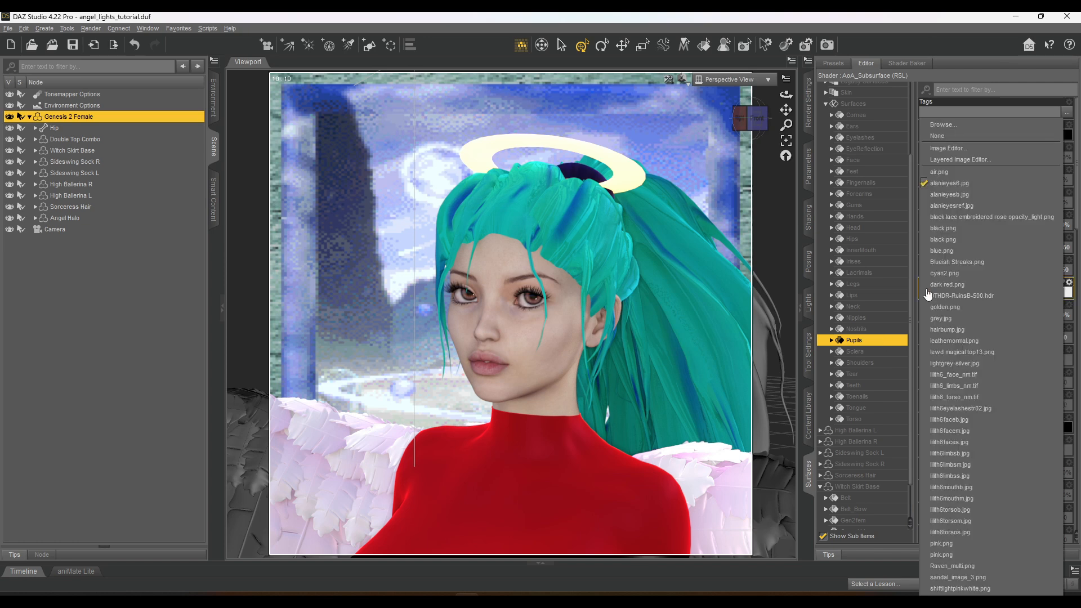
left_click(952, 138)
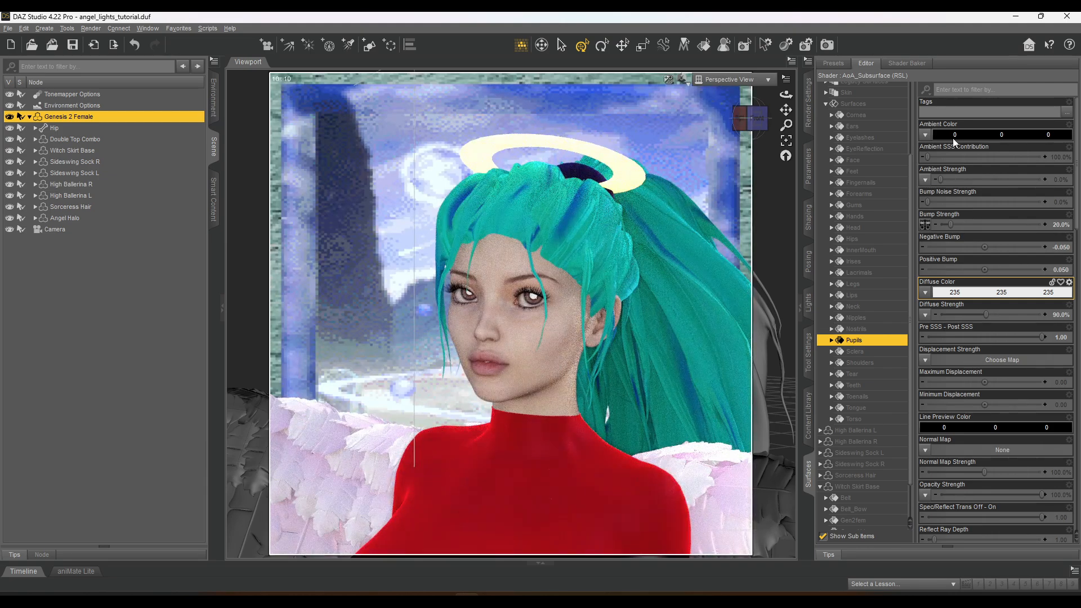
key("ctrl+z")
Check the Sclera surface, and search the Irises surface's properties for emission settings
left_click(867, 352)
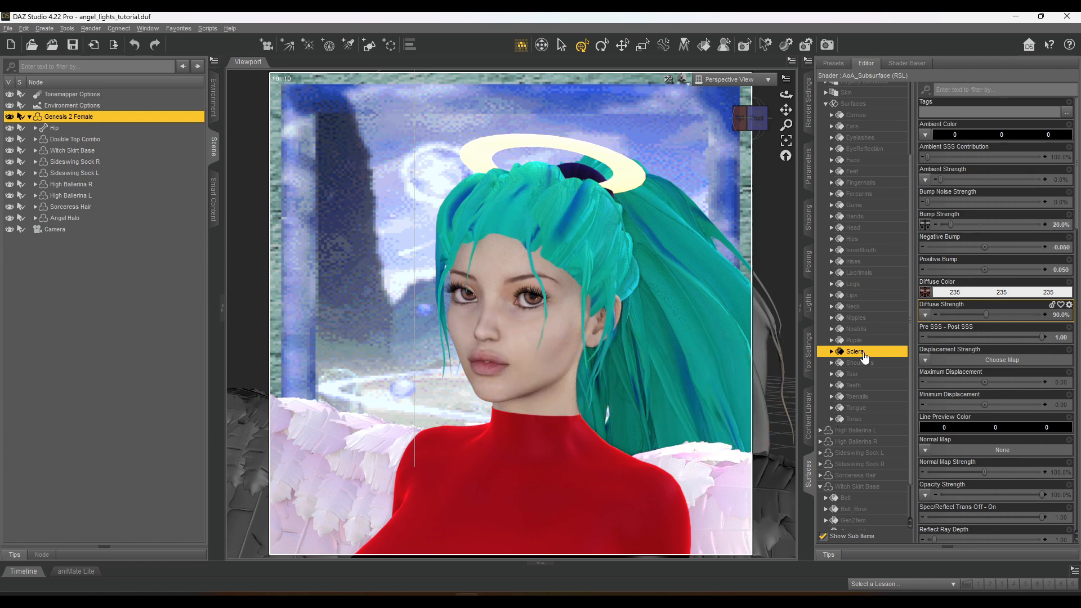
left_click(856, 262)
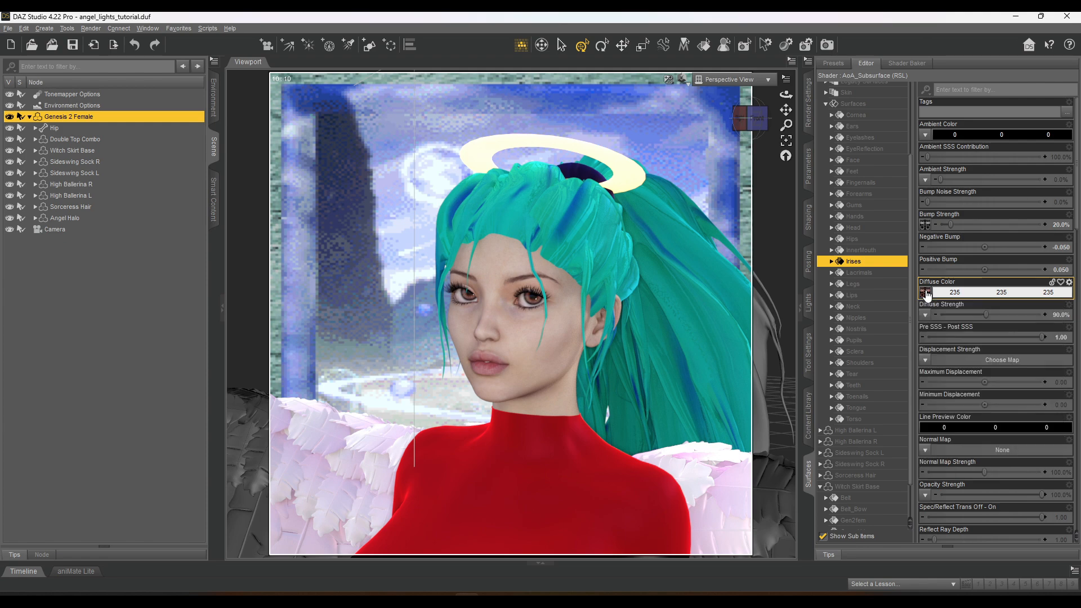
scroll(960, 148, "down", 10)
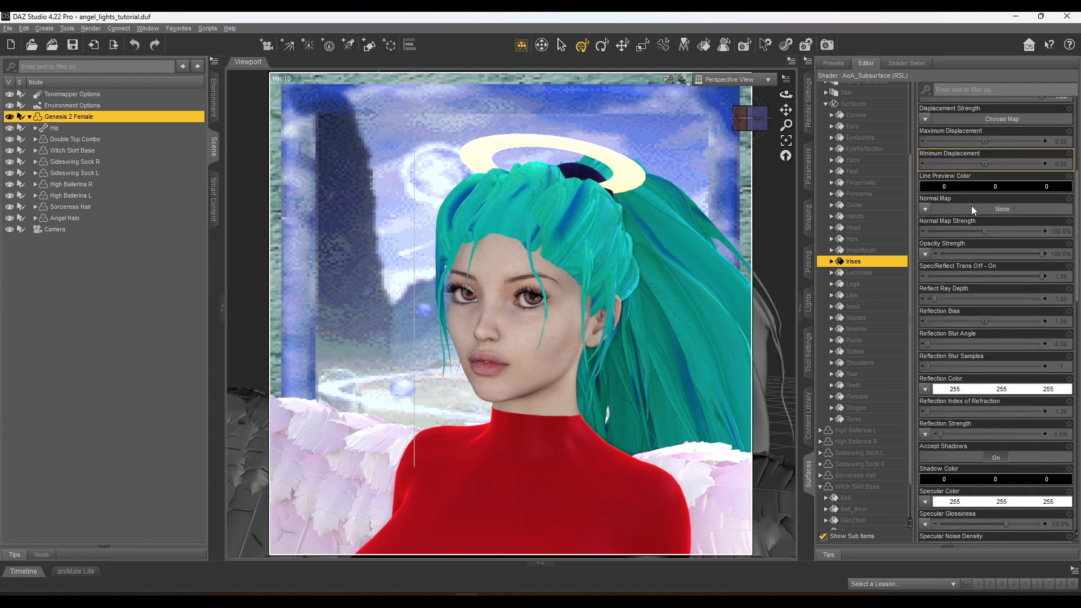
scroll(970, 205, "down", 15)
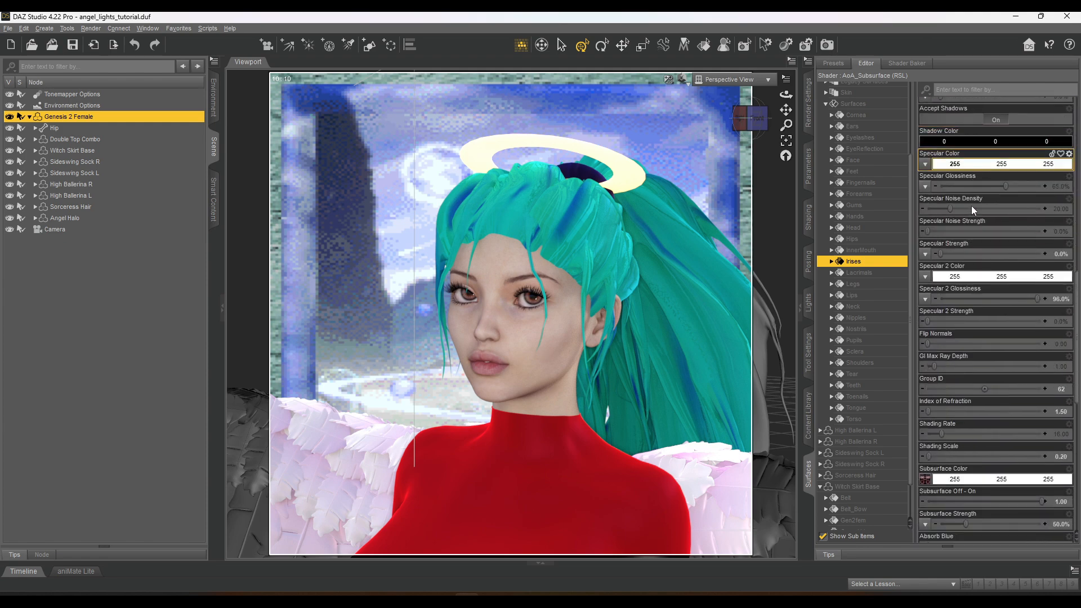
scroll(951, 161, "down", 1)
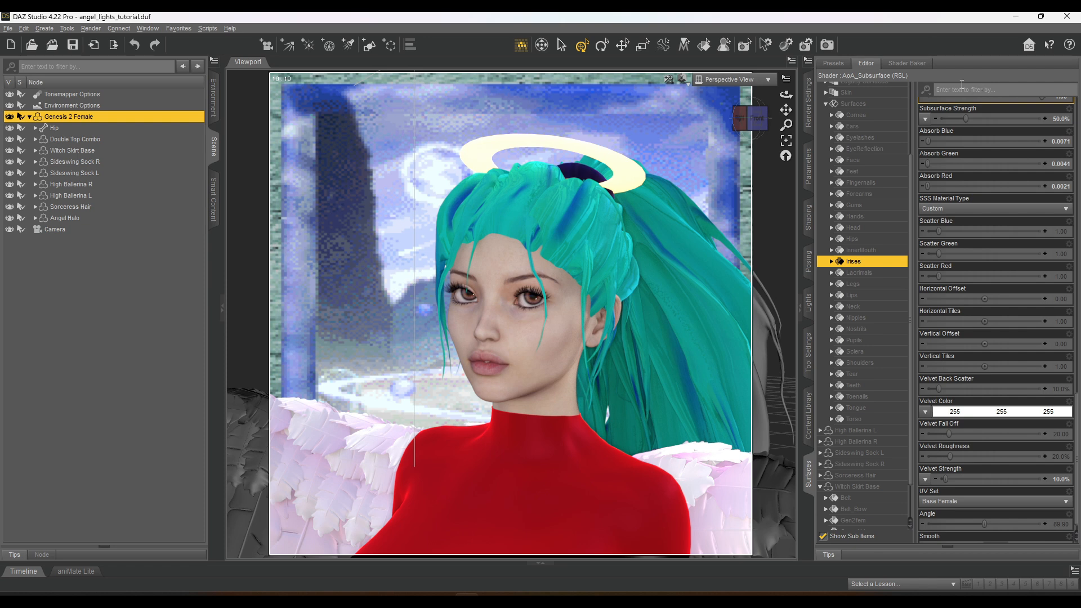
left_click(961, 89)
type("smi")
Apply the Iray Metal - Gold shader preset to the Genesis 2 Female's Irises surface
left_click(842, 61)
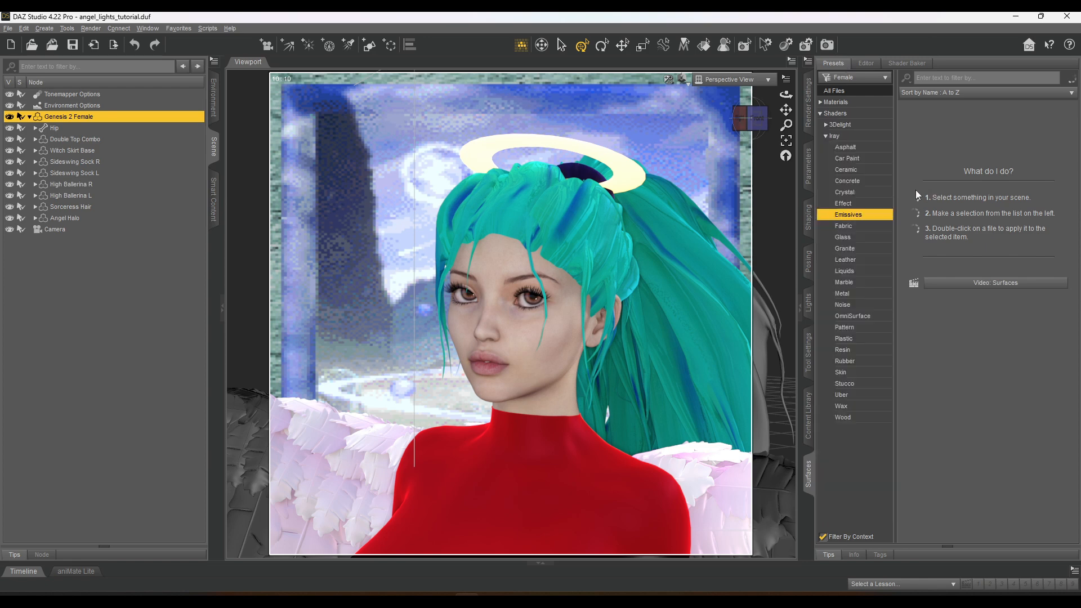
left_click(842, 294)
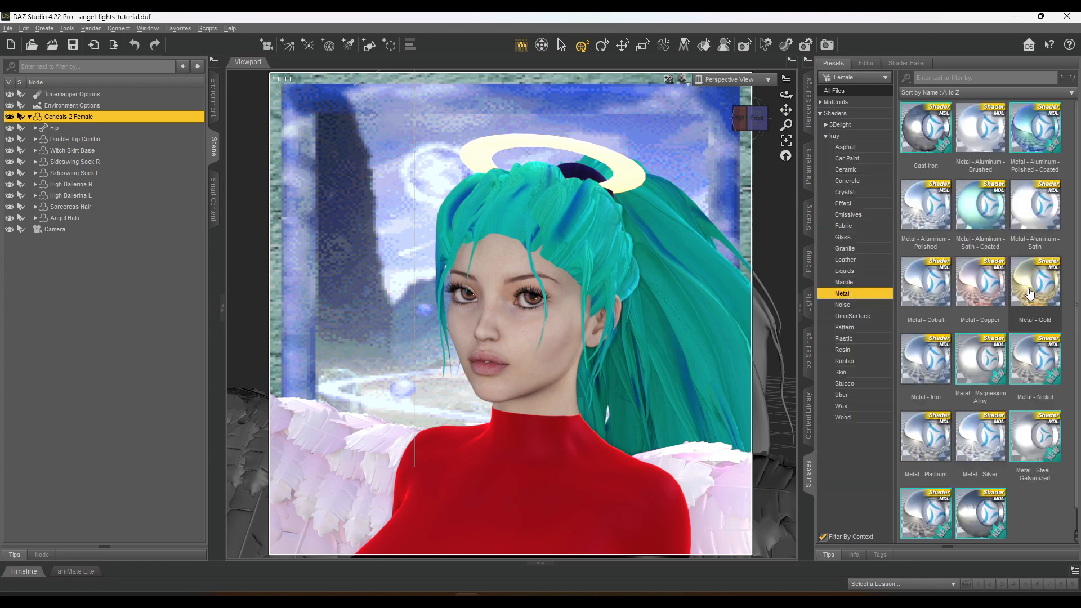
double_click(1035, 282)
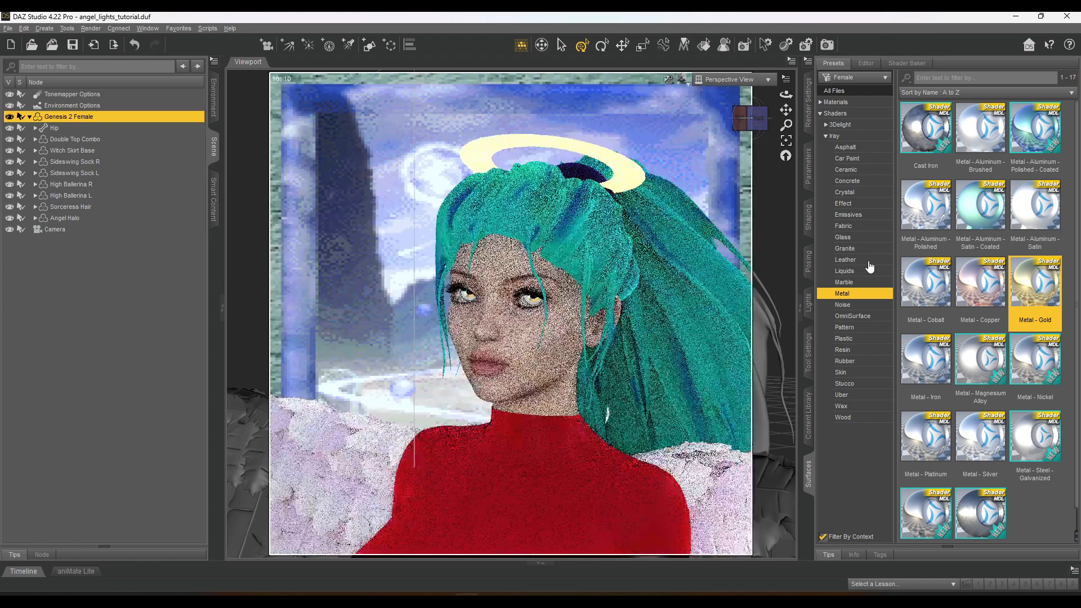
Set the Irises' Base Color to white with golden.png as its image map, and view the eyes up close
left_click(867, 63)
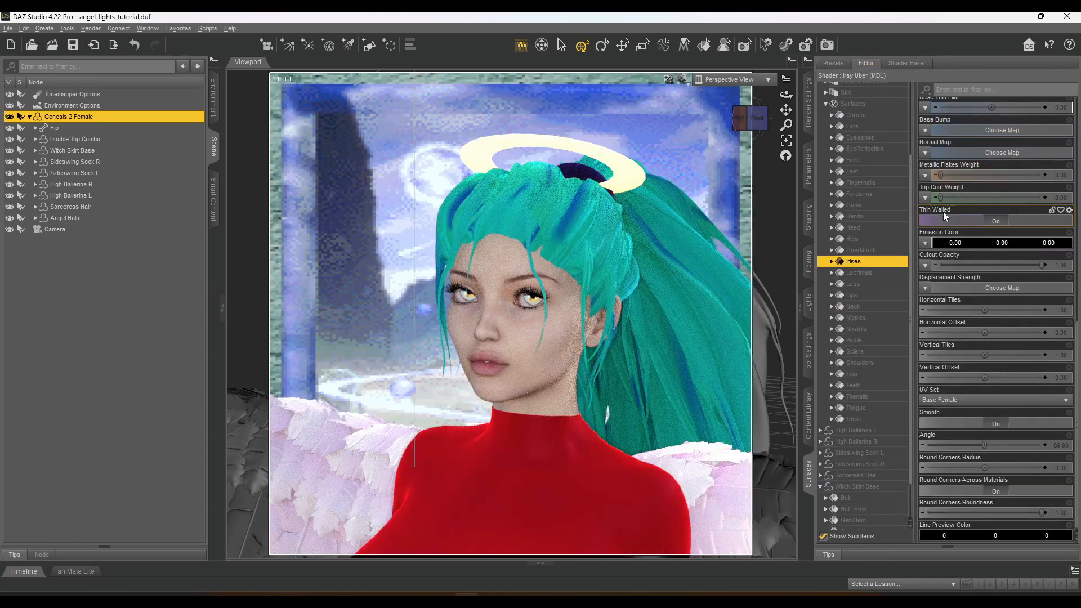
scroll(944, 214, "up", 10)
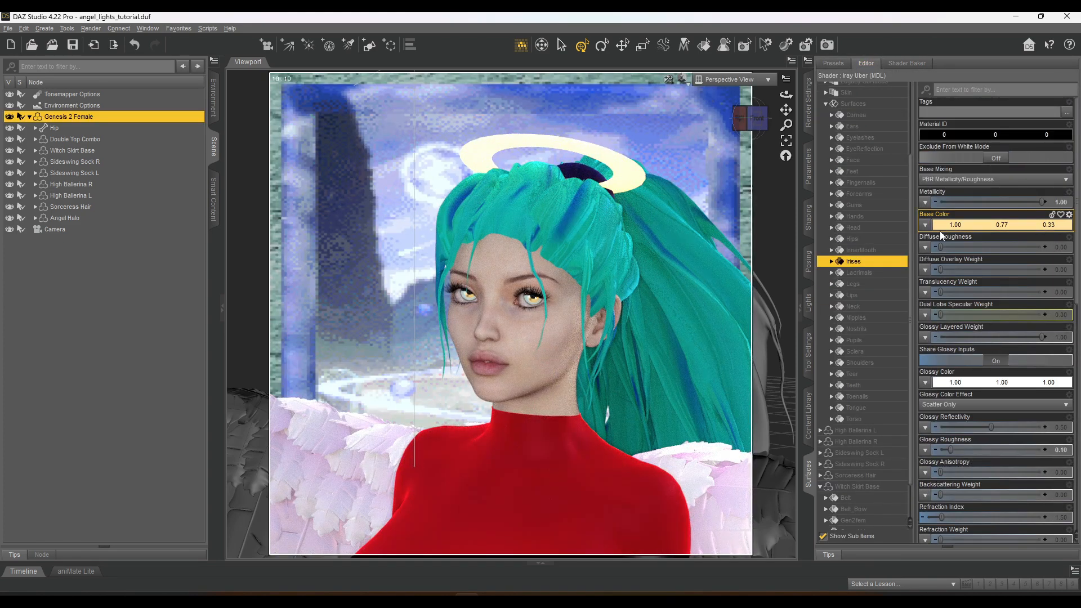
scroll(954, 252, "down", 10)
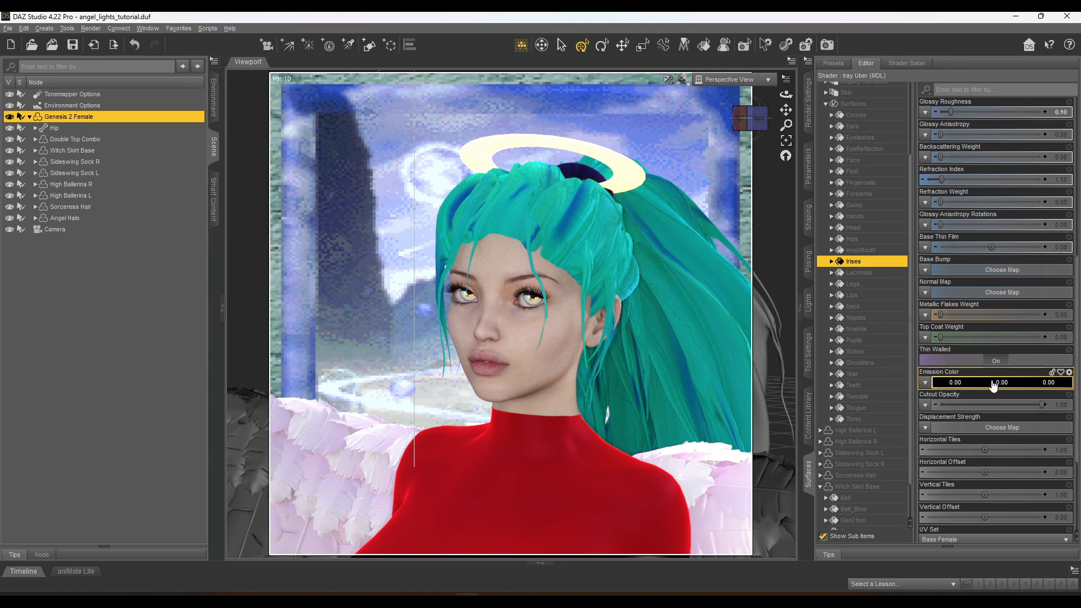
scroll(968, 377, "up", 10)
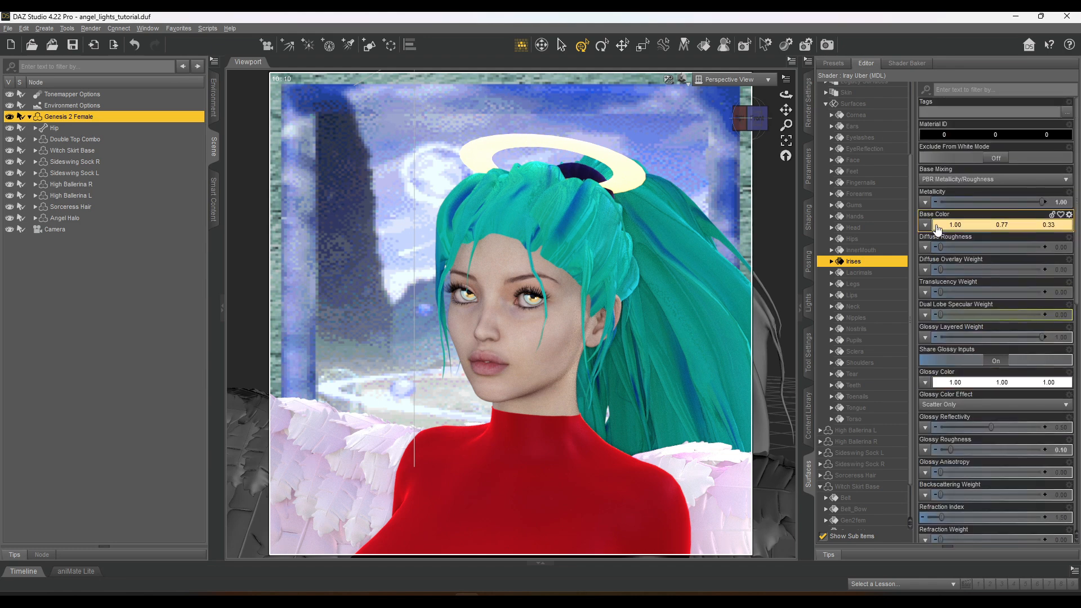
left_click(937, 225)
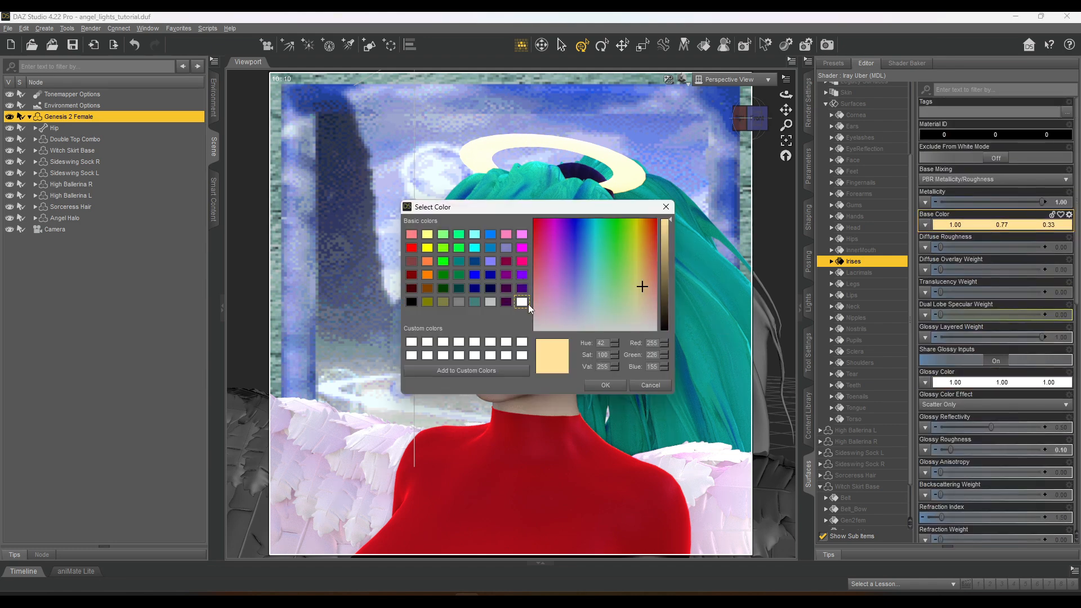
left_click(522, 301)
left_click(605, 385)
left_click(924, 225)
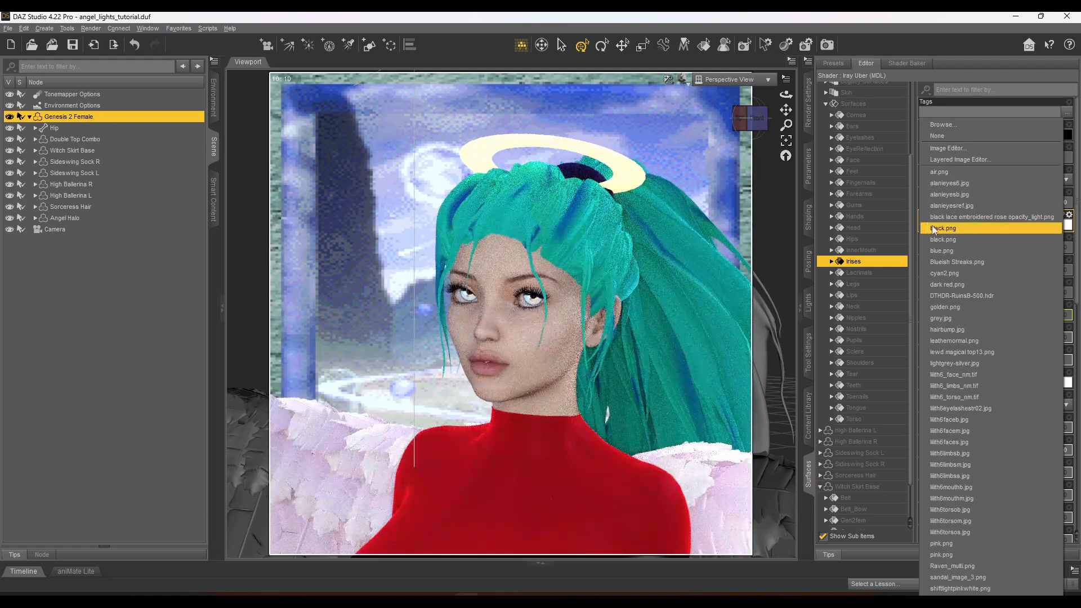
left_click(947, 307)
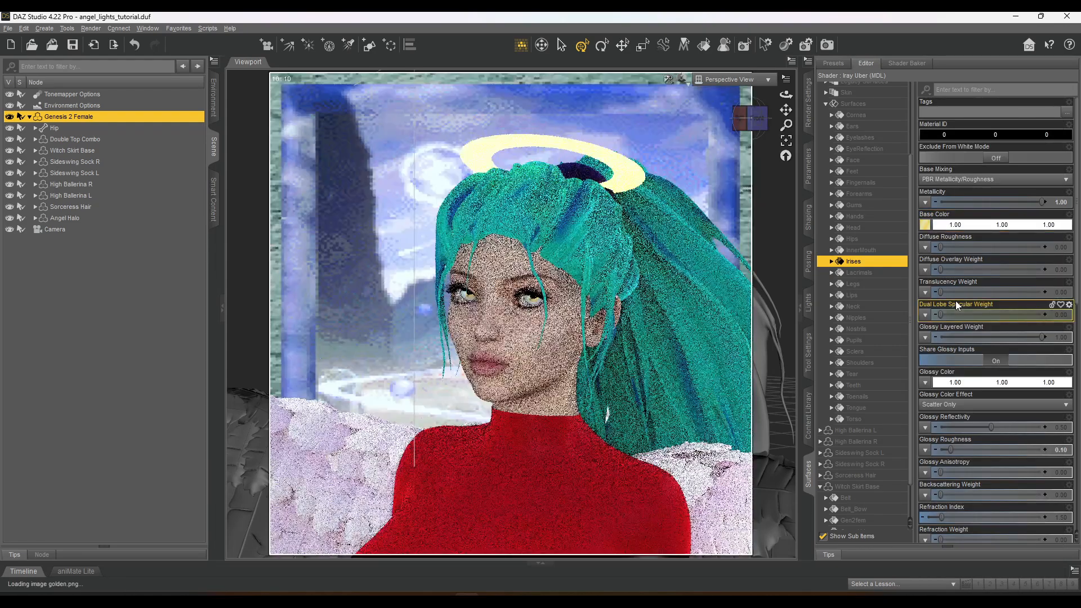
scroll(511, 327, "up", 10)
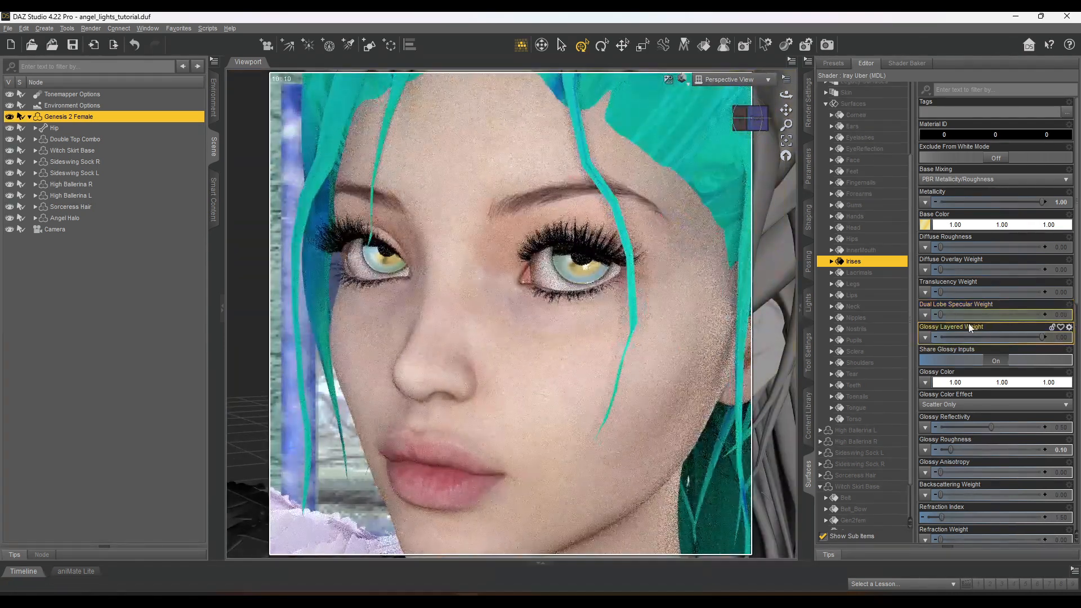
Turn on Post Denoiser Available in the Filtering group of the render settings
left_click(808, 109)
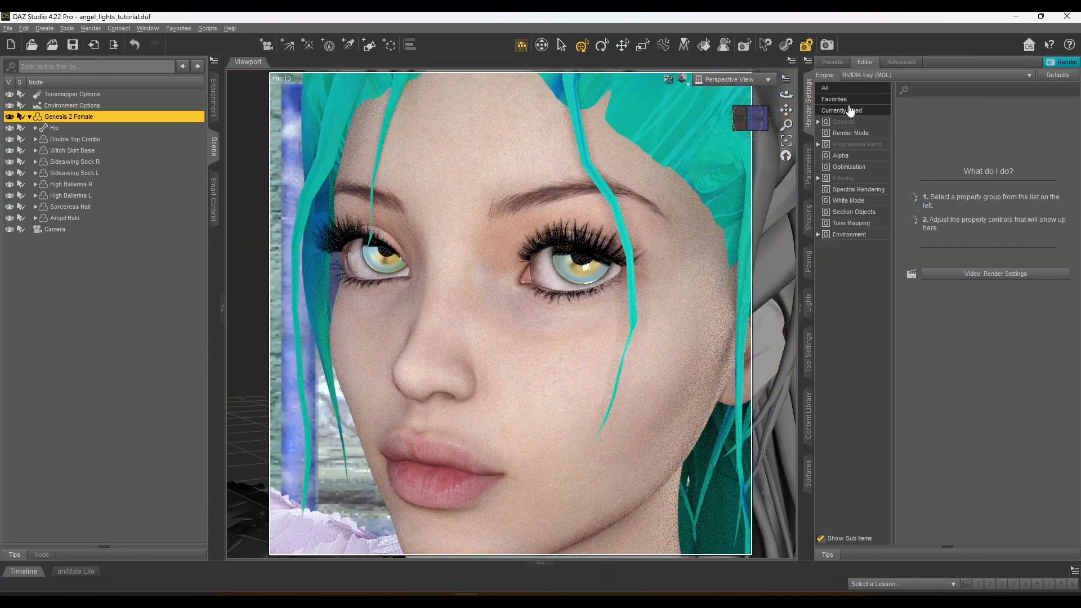
left_click(855, 178)
left_click(989, 248)
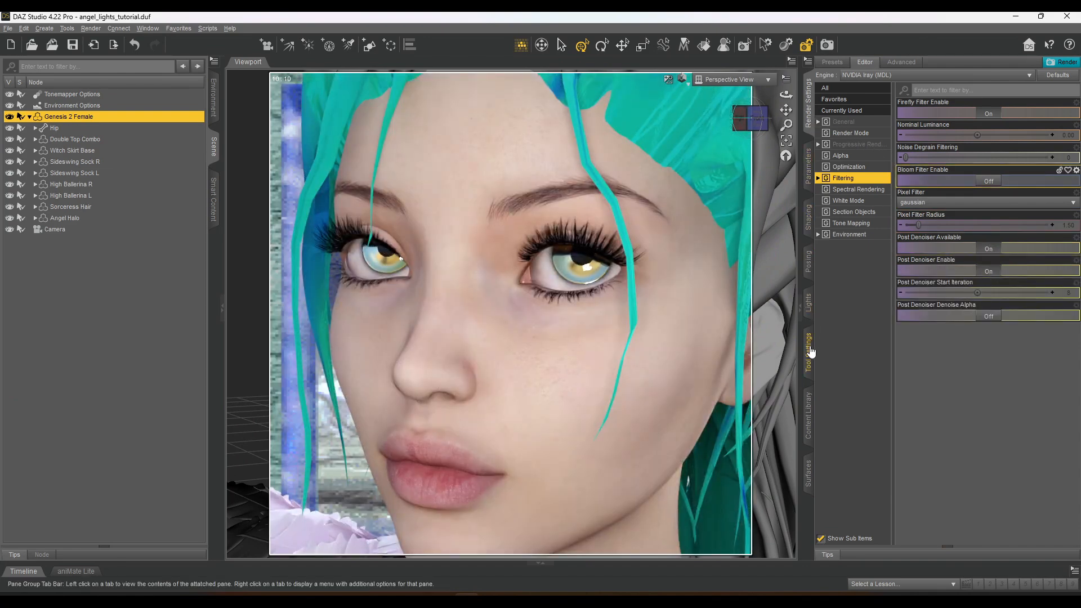
left_click(809, 298)
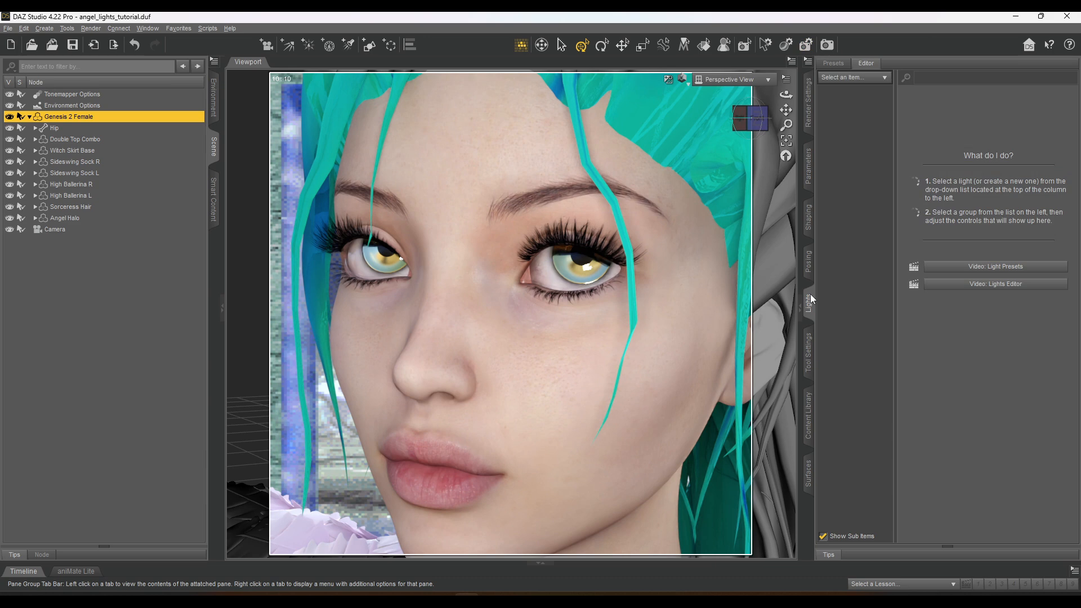
Set the Irises surface's Emission Color to white
left_click(808, 472)
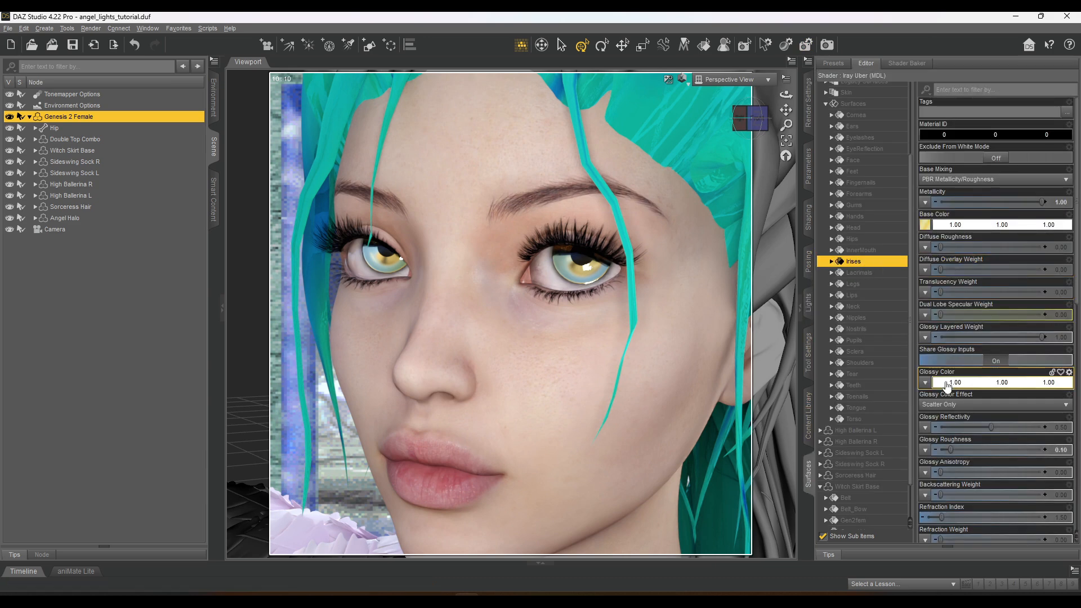
scroll(941, 380, "down", 1)
scroll(941, 381, "down", 10)
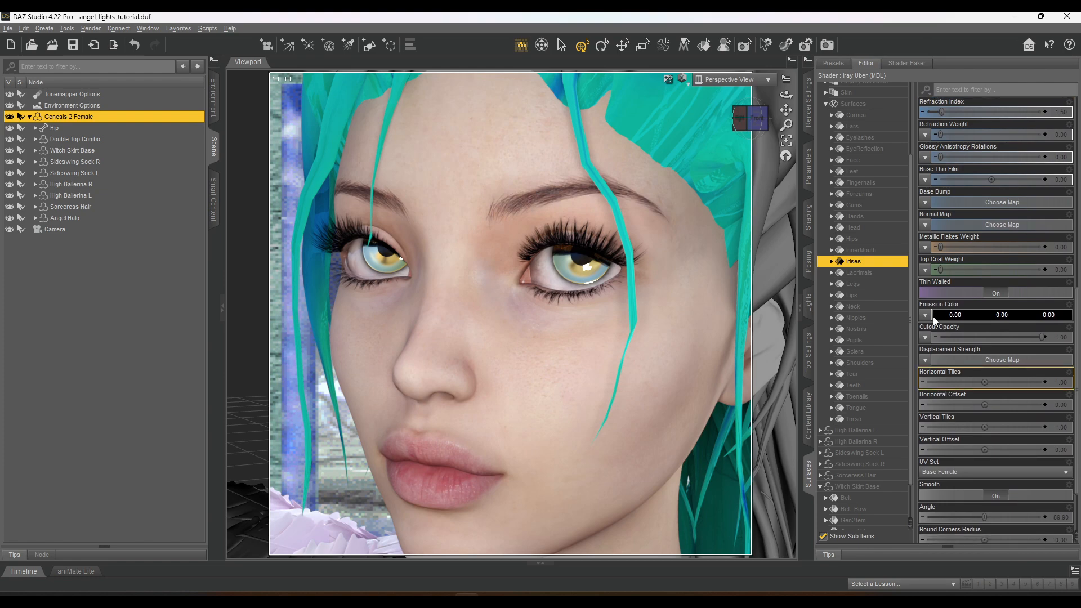
left_click(946, 317)
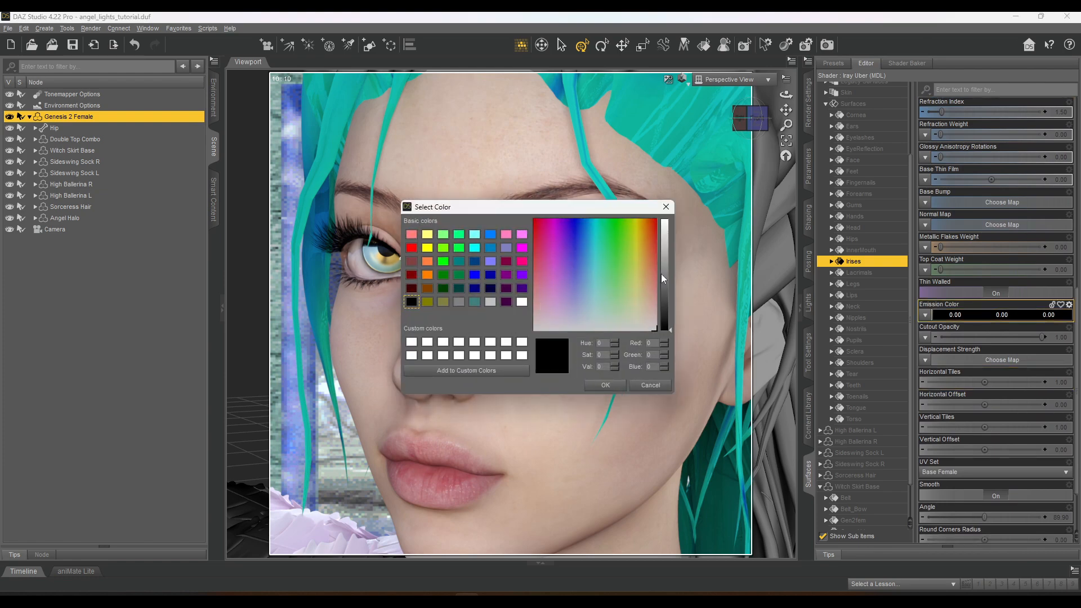
left_click_drag(663, 271, 679, 215)
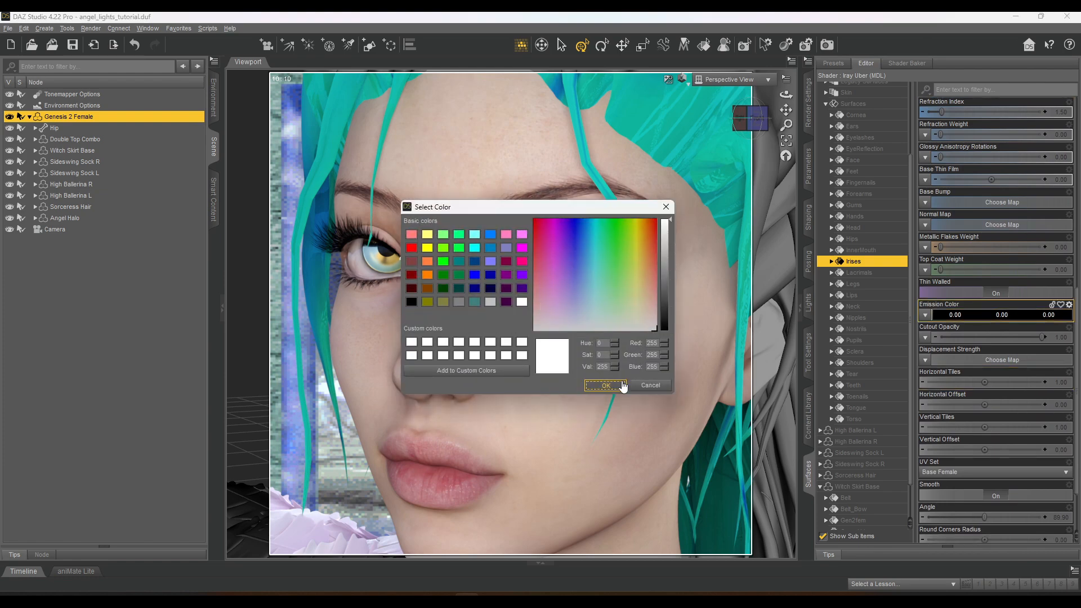
left_click(605, 385)
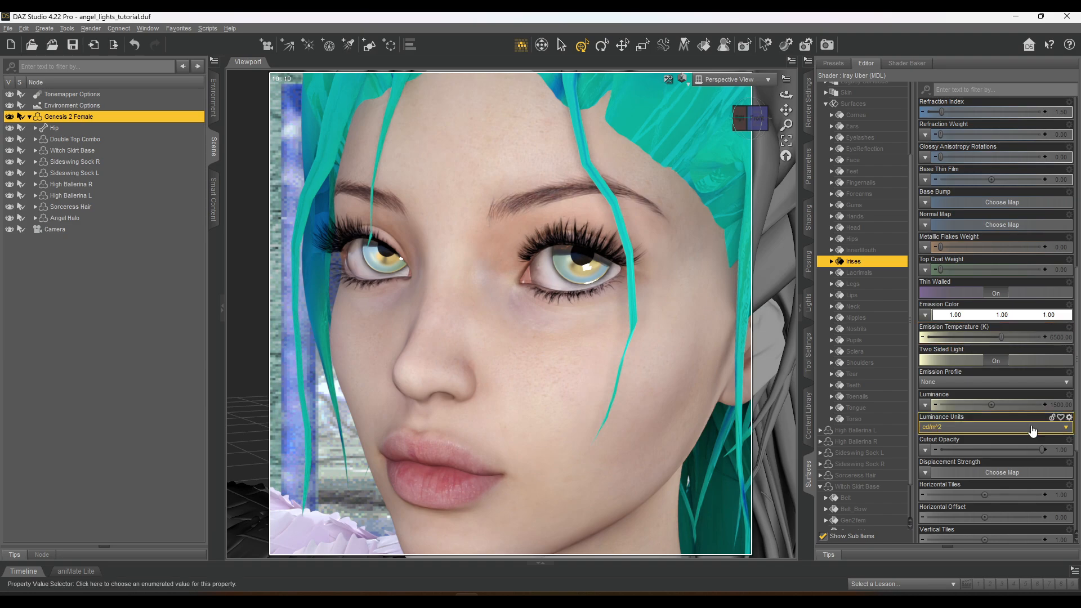
Set the Irises surface's Luminance Units to kcd/m^2
mouse_move(1060, 408)
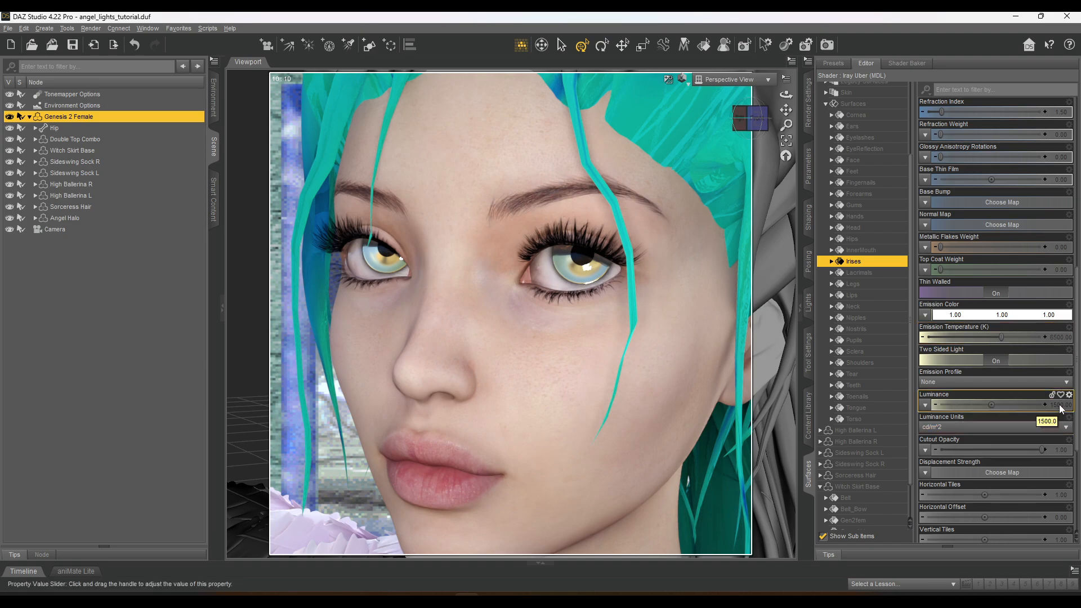
left_click(1025, 427)
left_click(1024, 438)
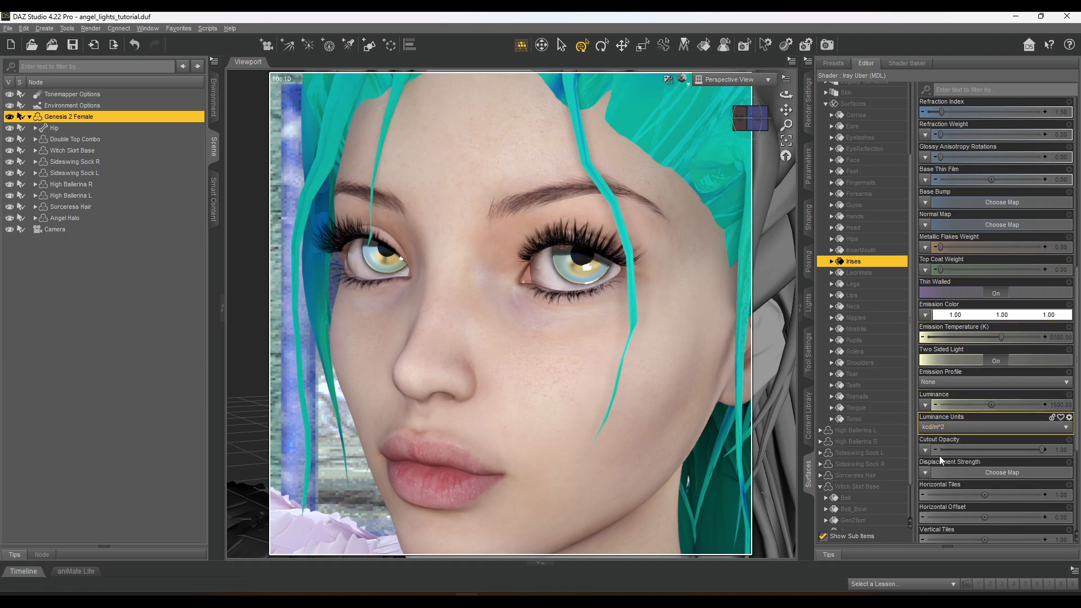
Try Luminance values of 50, 5 and 15 on the Irises surface
left_click(1056, 404)
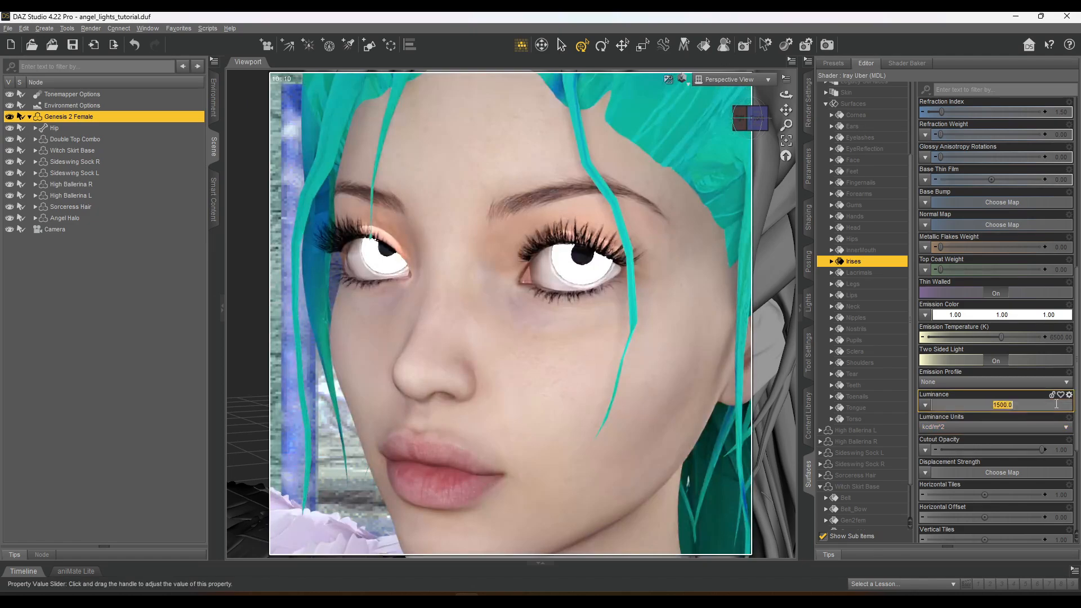
key("Return")
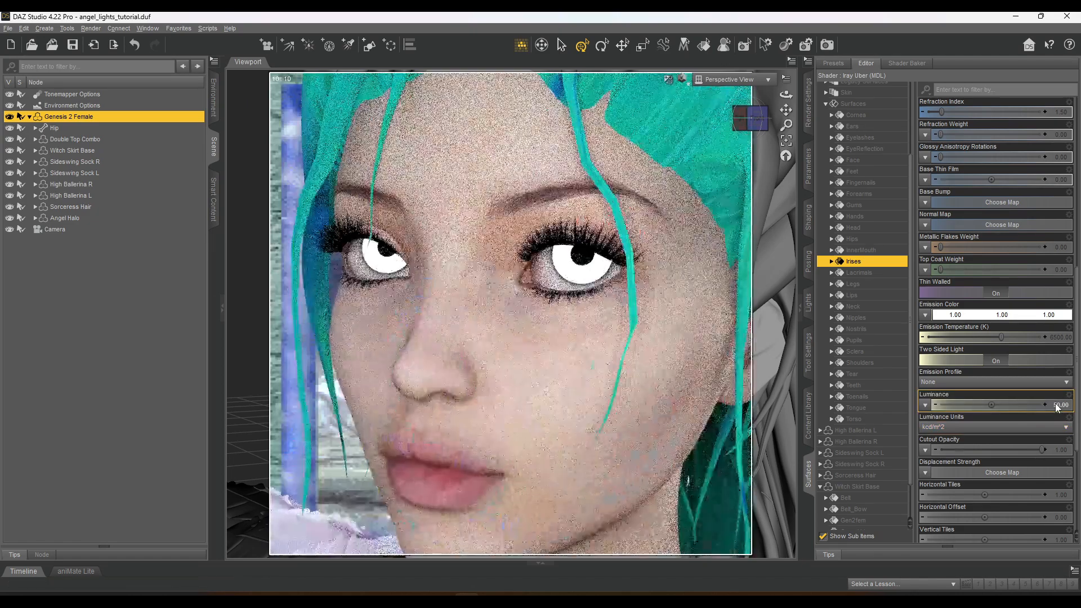
type("5")
key("Return")
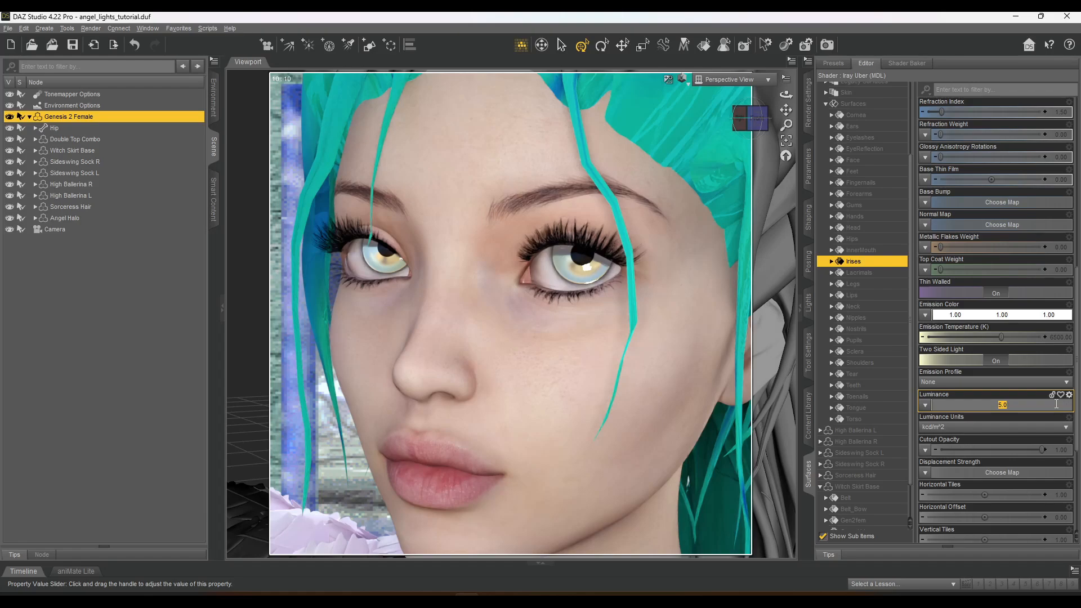
type("15")
key("Return")
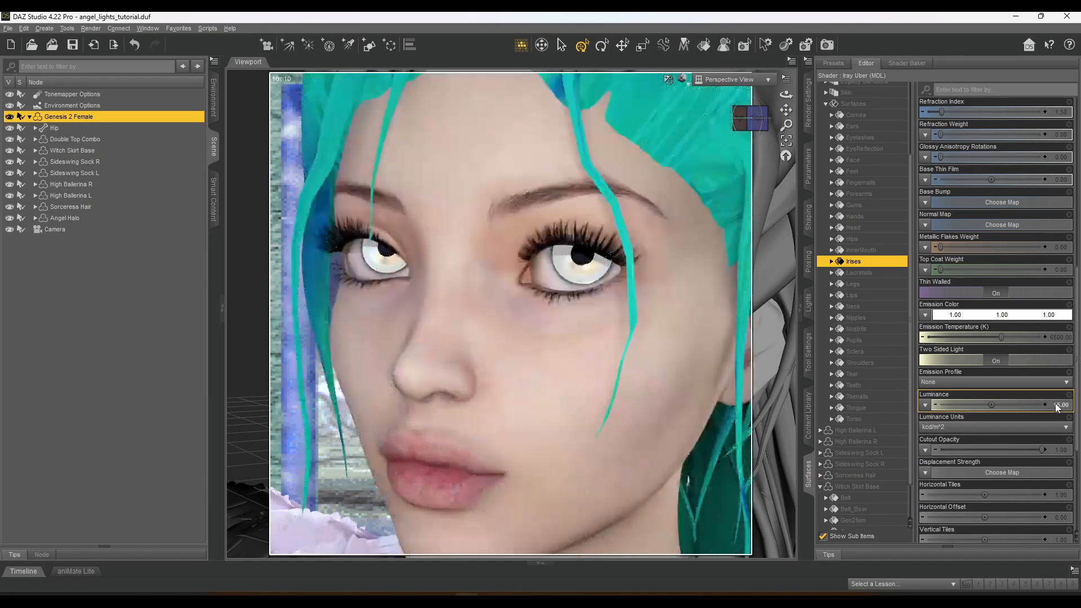
Set the Irises surface's Luminance to 25
left_click(1055, 405)
type("25")
key("Return")
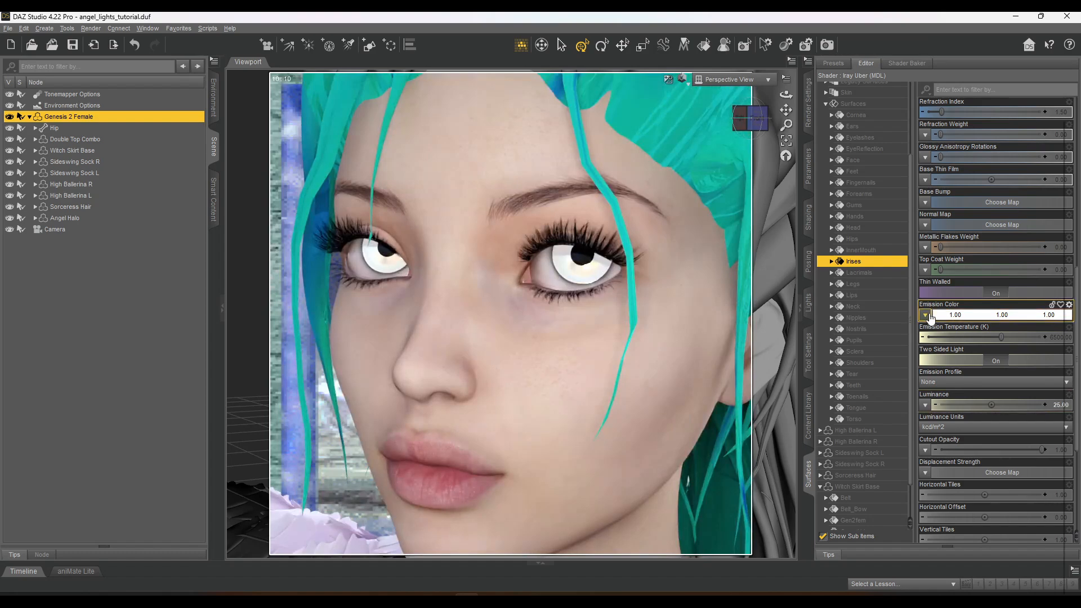
Assign golden.png as the Irises' Emission Color map and lower their Metallicity to 0
left_click(926, 314)
left_click(931, 309)
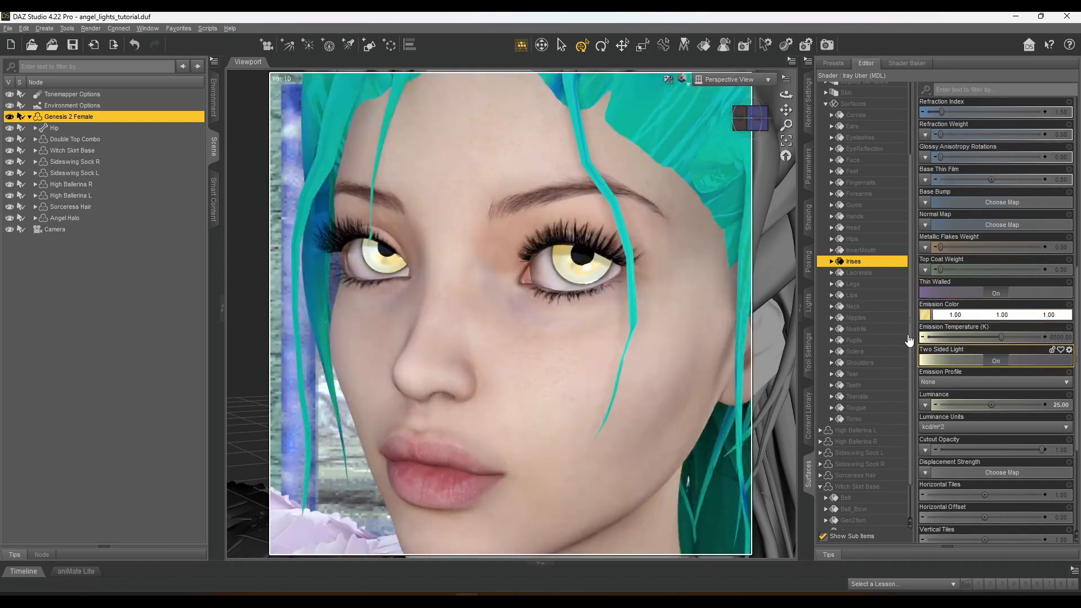
mouse_move(926, 317)
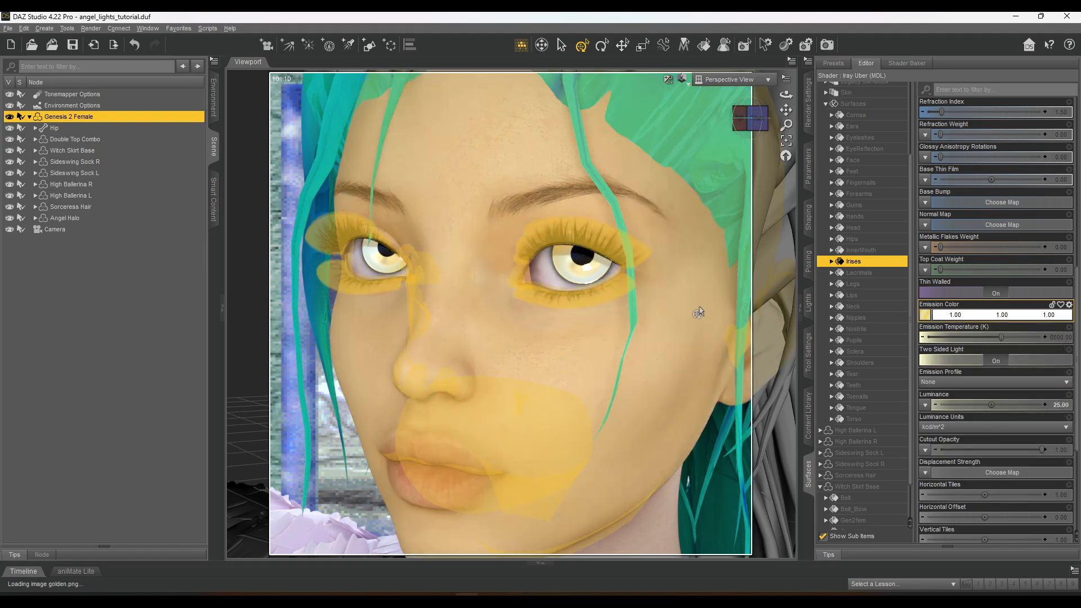
scroll(1007, 254, "up", 10)
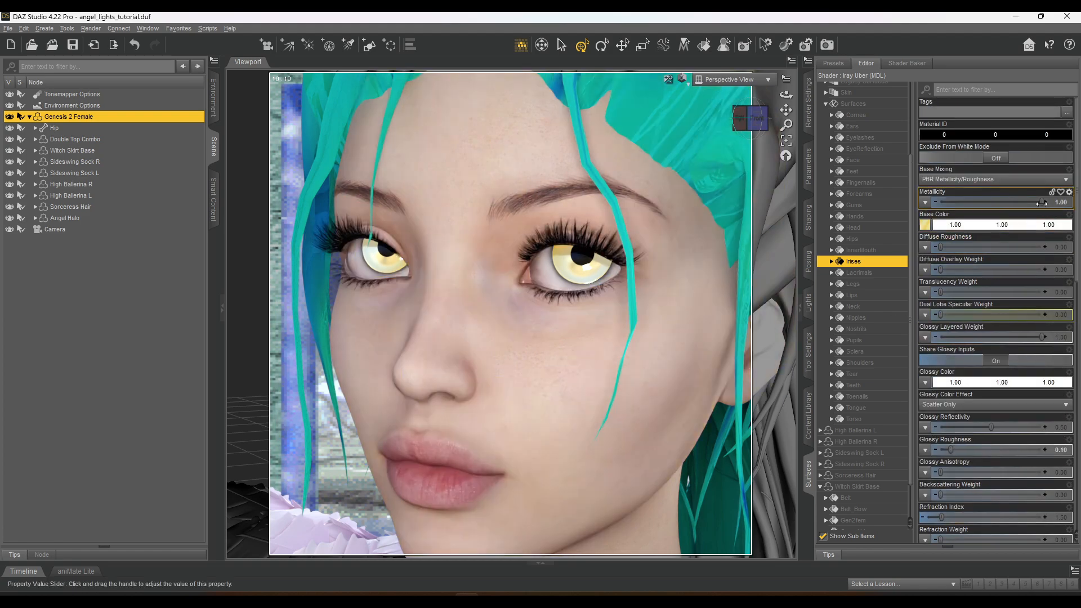
left_click_drag(1042, 202, 829, 208)
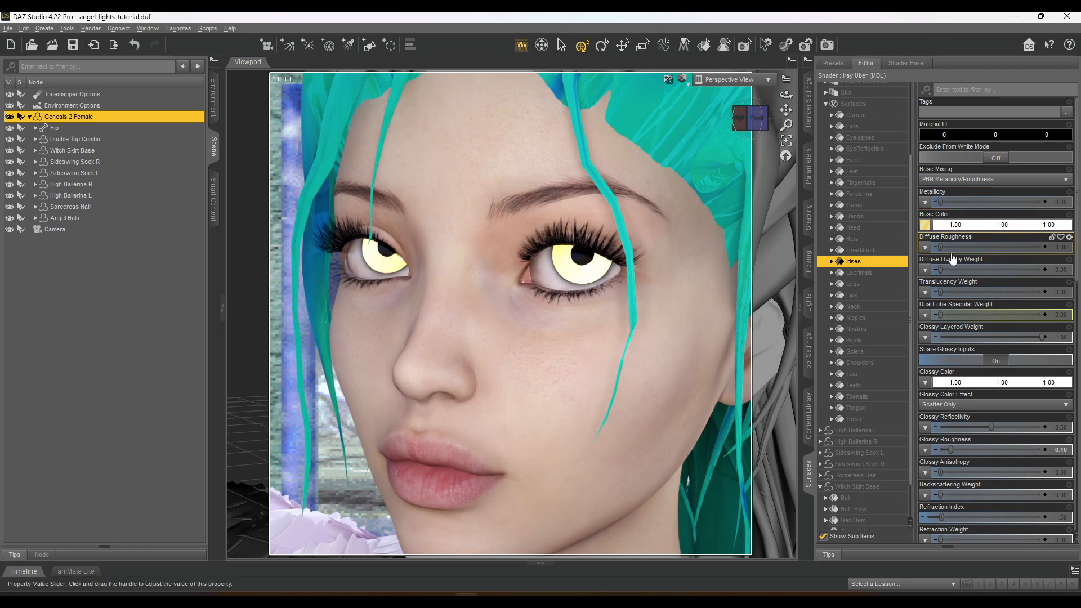
View the winged figure from farther away, switch to the Camera view and orbit slightly around it
key("ctrl+9")
scroll(759, 269, "down", 8)
scroll(760, 269, "down", 5)
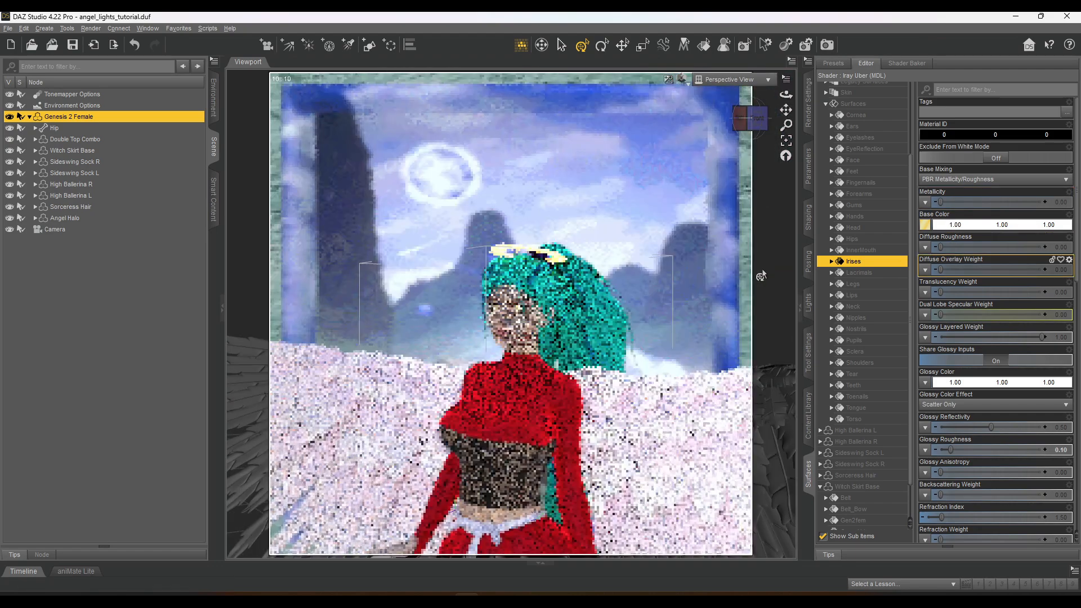
scroll(685, 257, "down", 3)
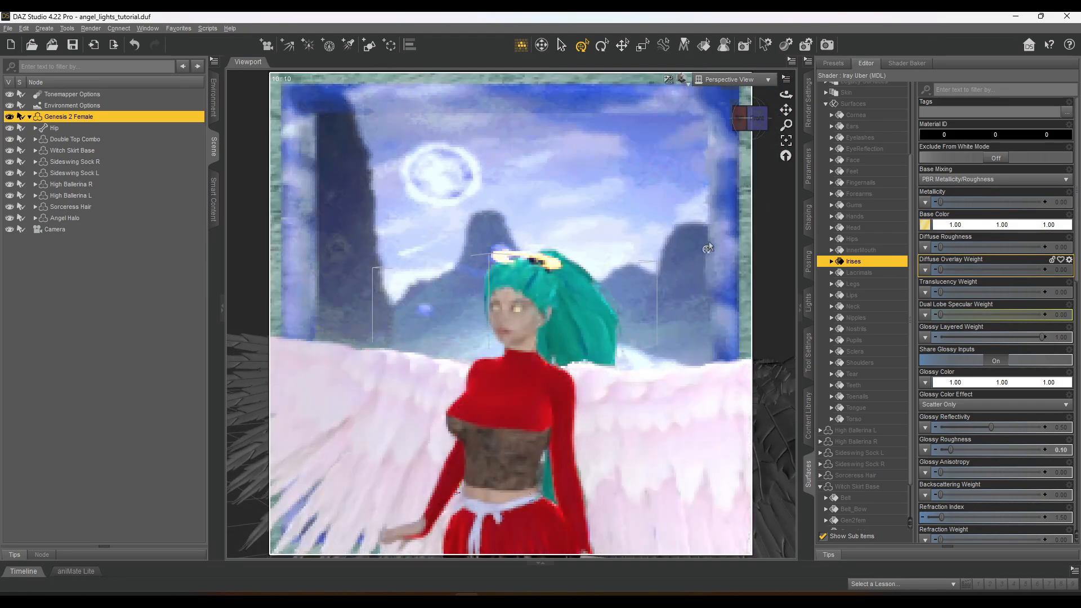
scroll(683, 256, "down", 3)
left_click_drag(786, 111, 795, 42)
left_click(728, 81)
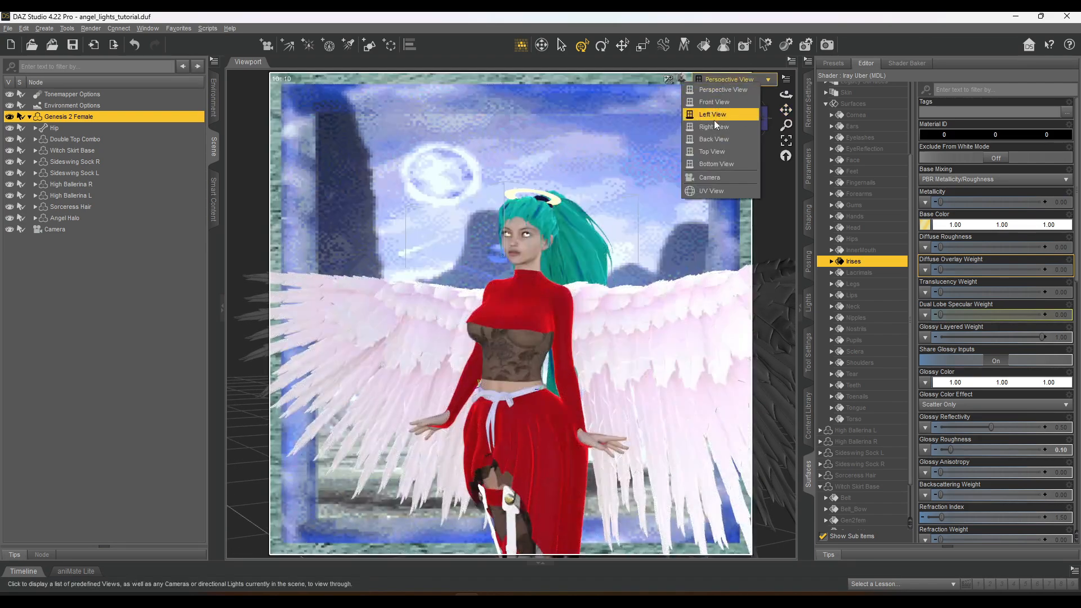
left_click(700, 177)
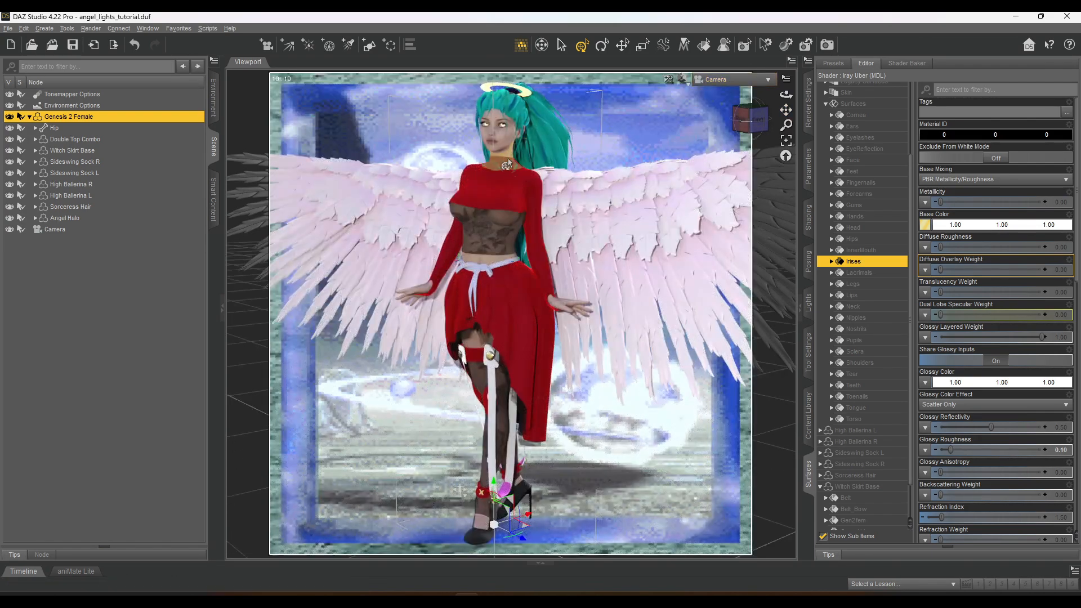
left_click_drag(743, 122, 684, 132)
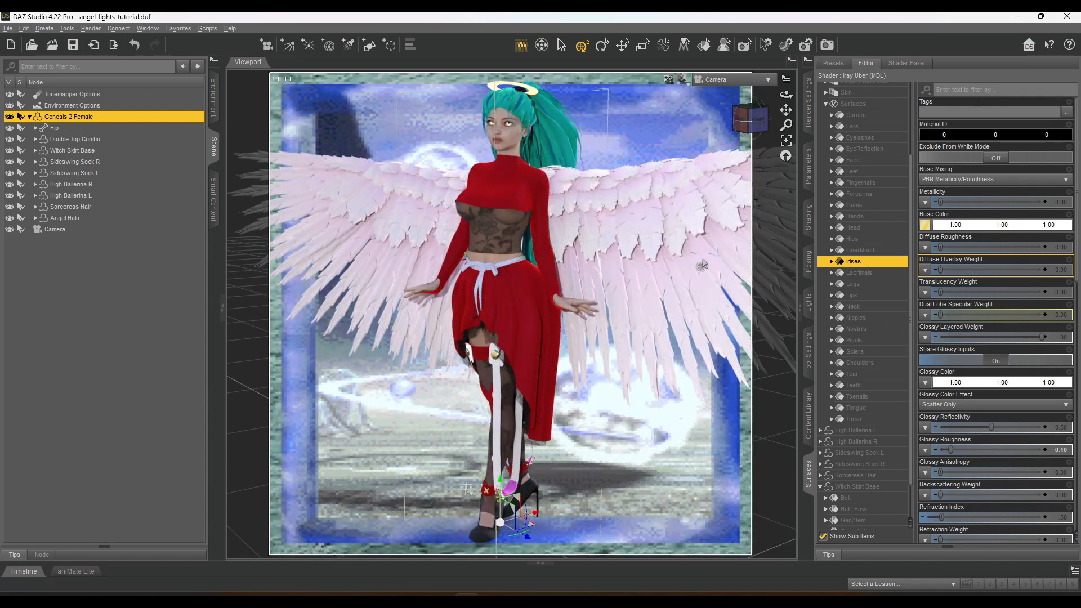
Select the Pupils surface, return to Perspective View and frame the whole winged figure from head to feet
left_click(853, 340)
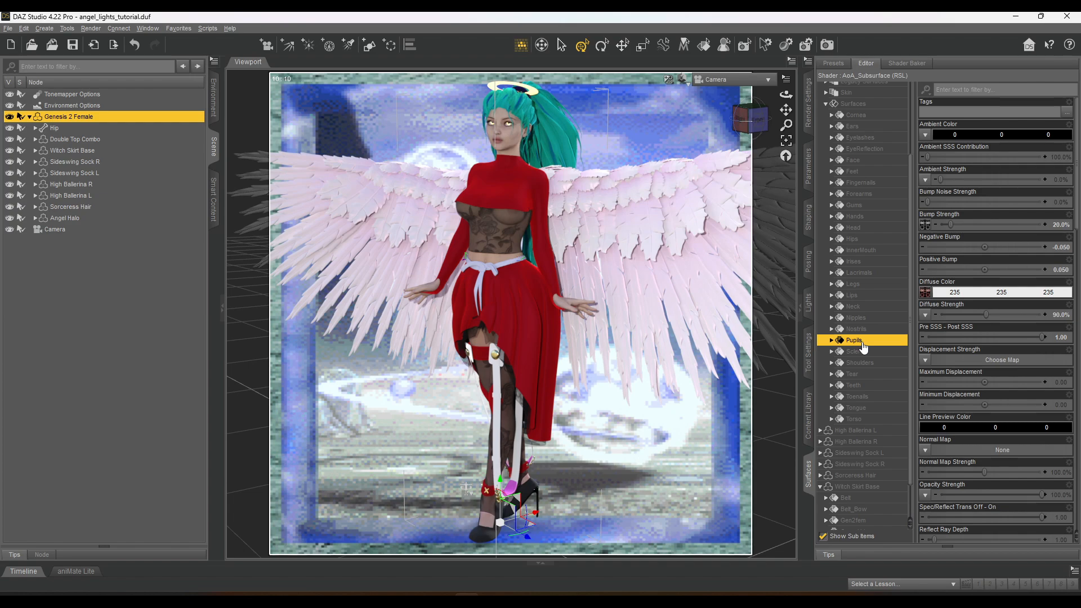
scroll(764, 275, "down", 1)
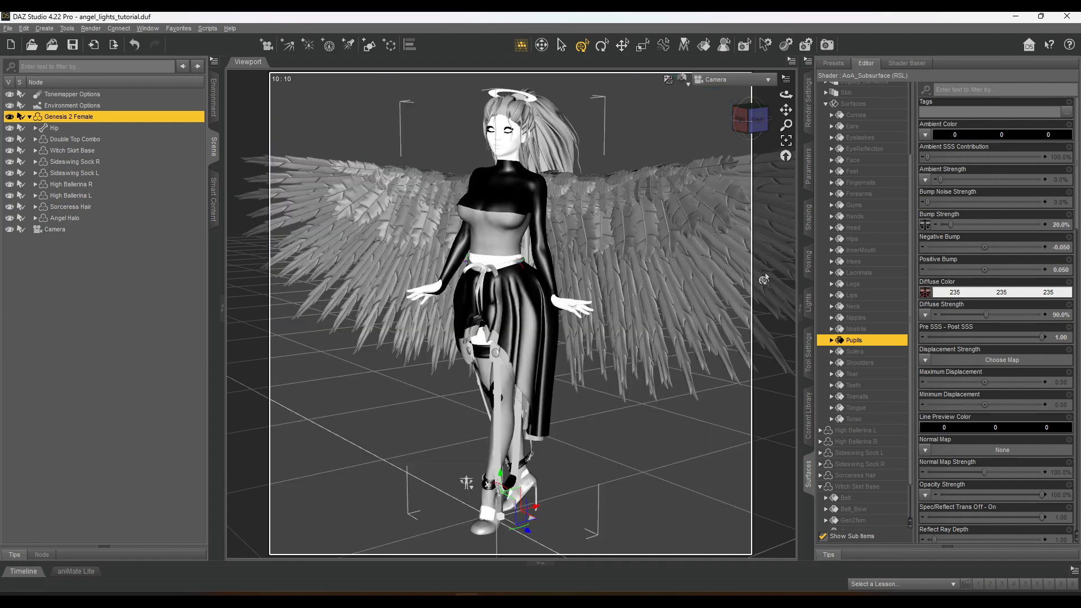
left_click_drag(786, 110, 782, 111)
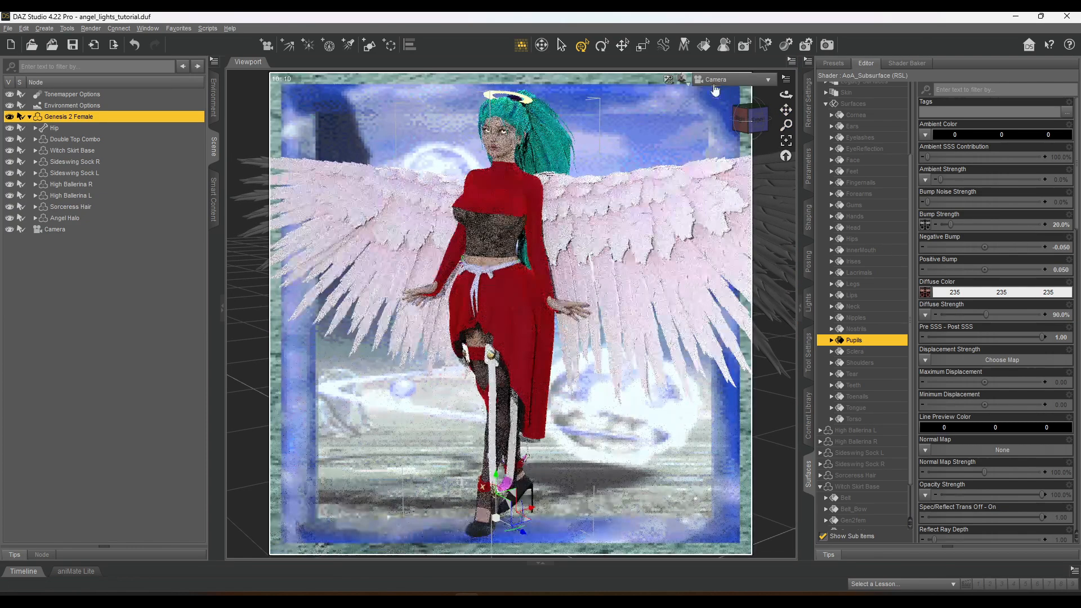
left_click(715, 80)
left_click(712, 93)
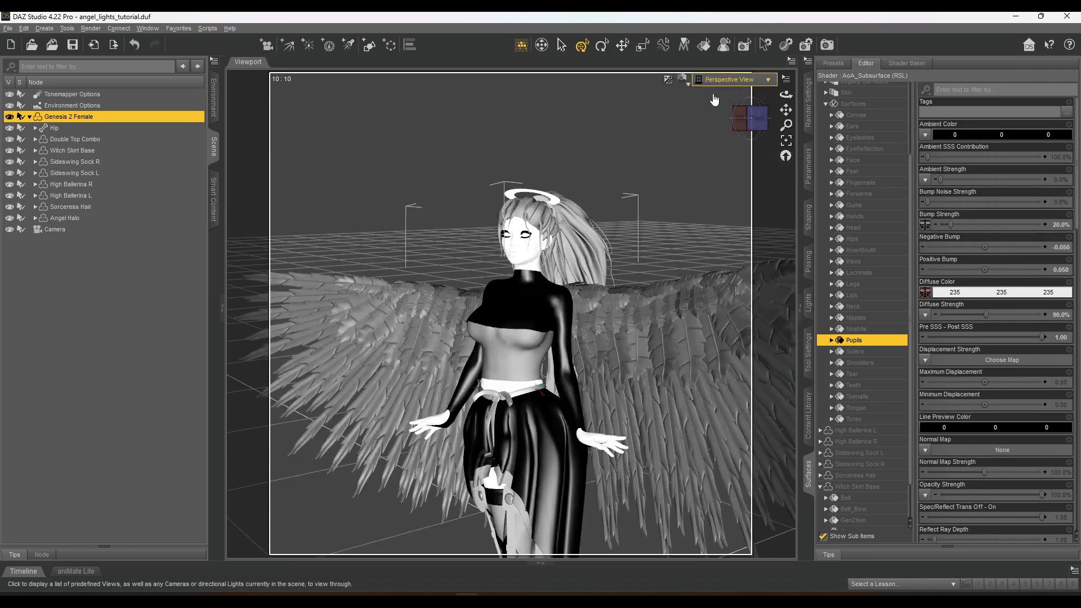
left_click_drag(750, 118, 740, 148)
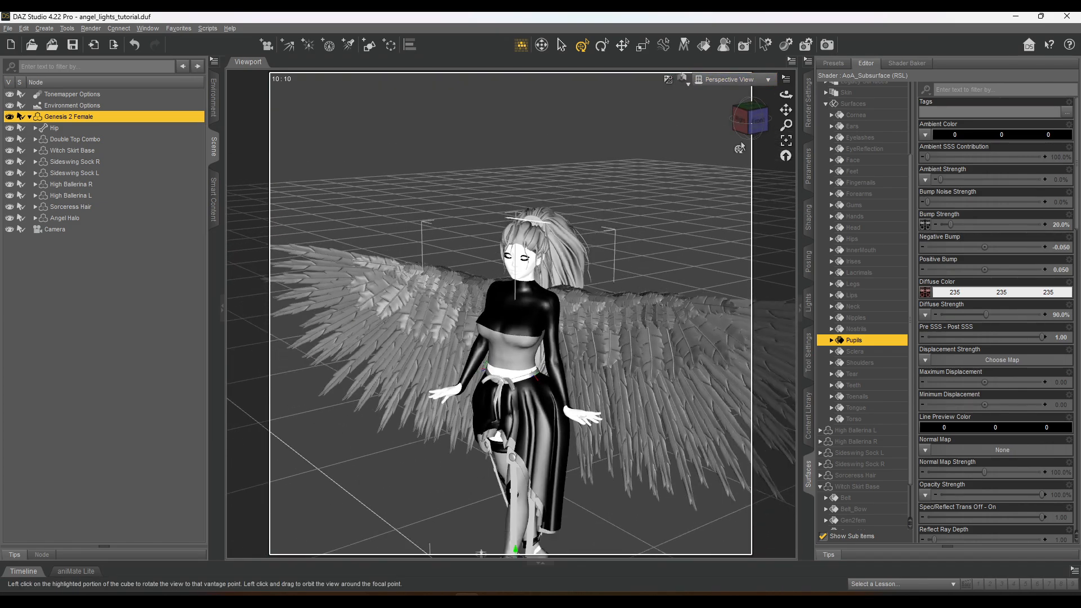
left_click_drag(786, 110, 783, 28)
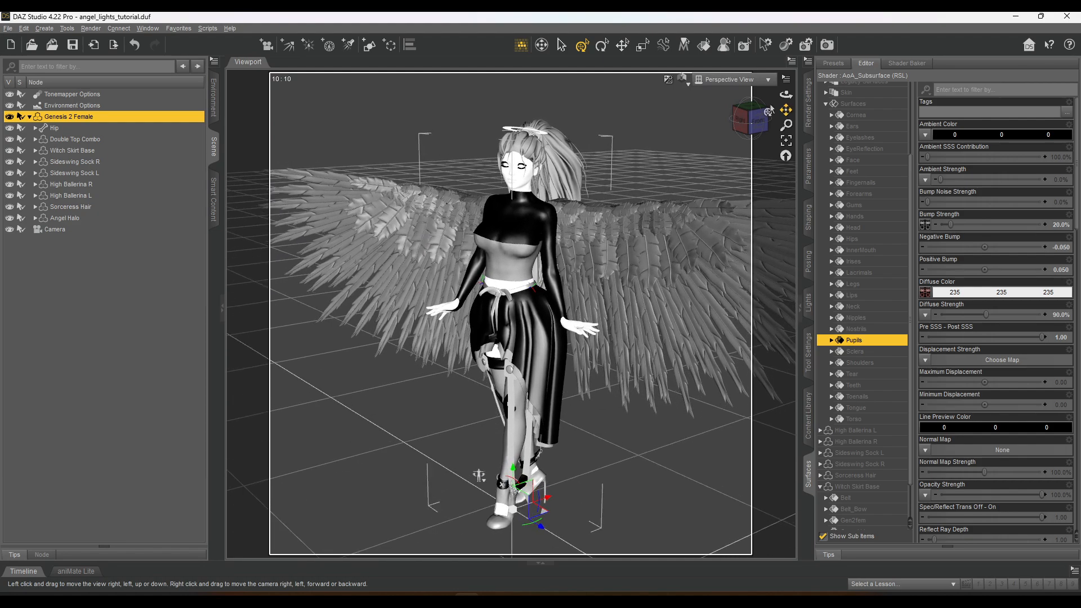
left_click_drag(755, 119, 780, 112)
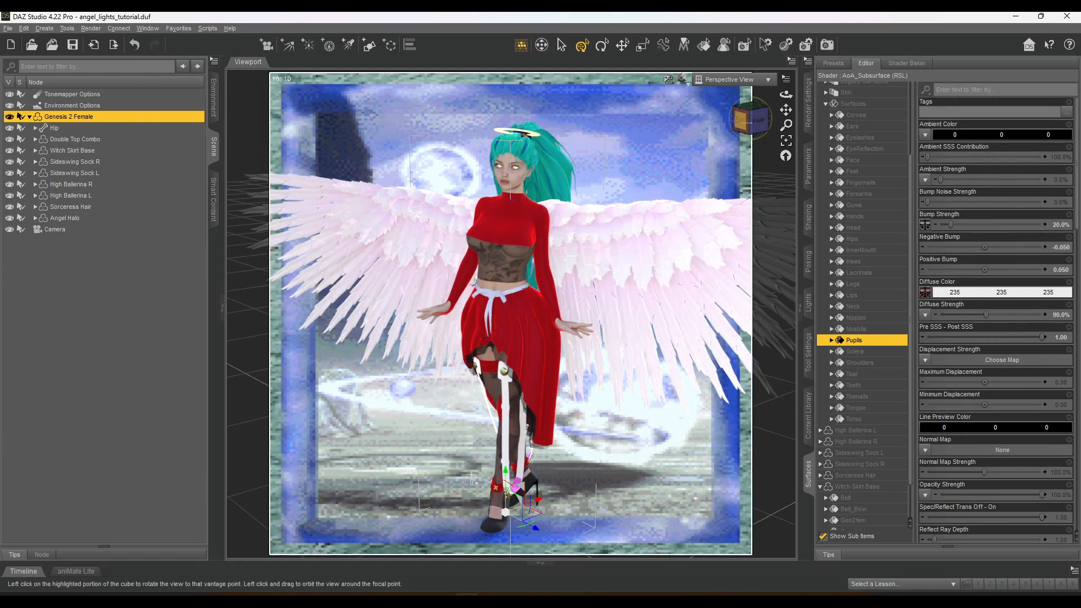
mouse_move(754, 119)
left_mouse_down()
mouse_move(750, 111)
mouse_move(740, 146)
left_mouse_up()
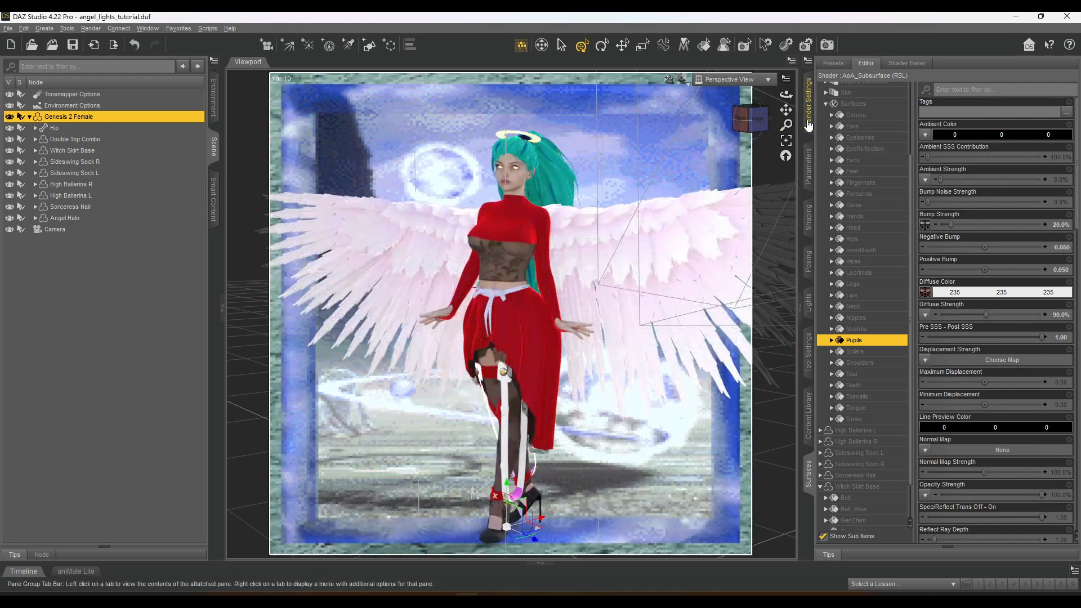
Open the Environment group of the render settings and check the available Environment Mode options
left_click(808, 125)
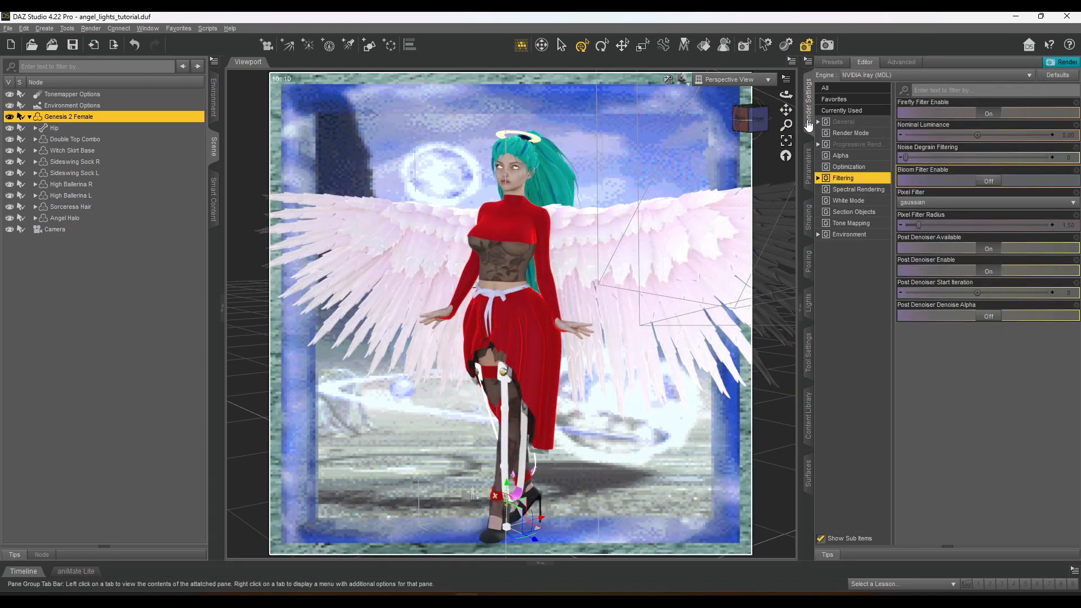
left_click(848, 235)
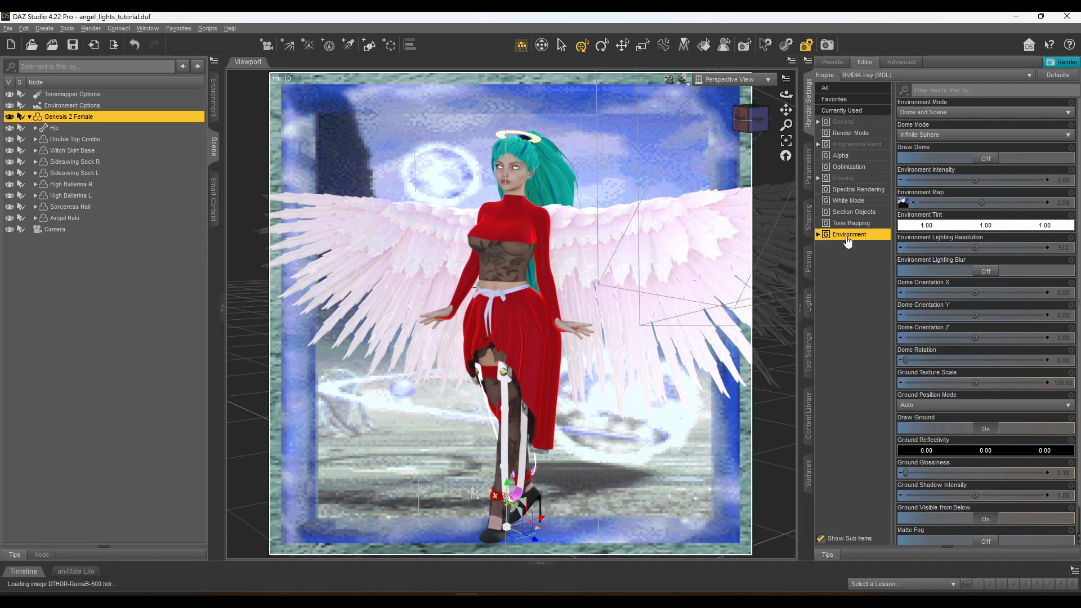
left_click(931, 112)
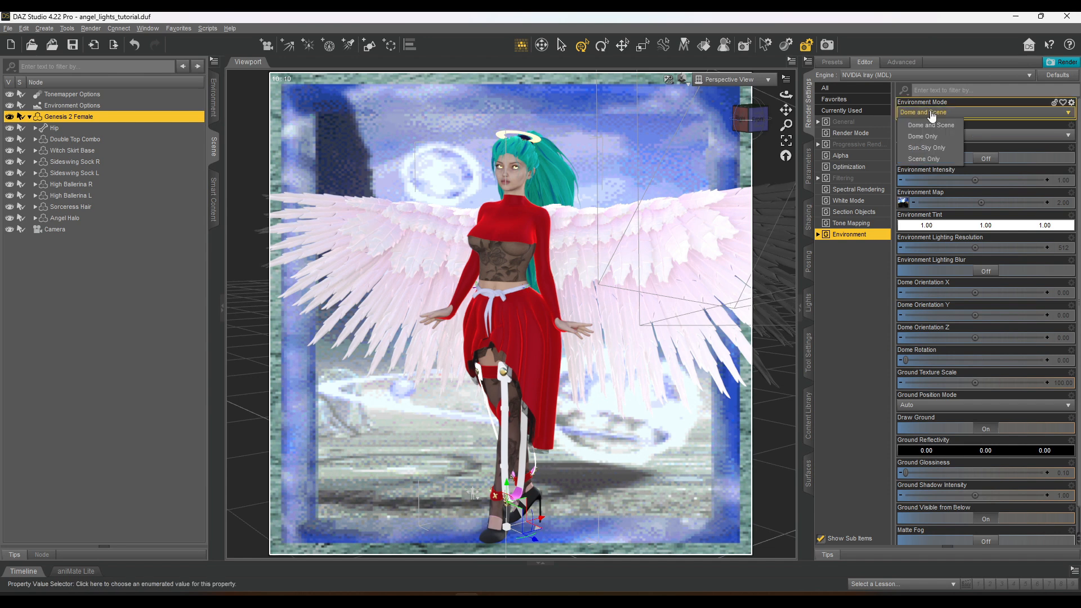
left_click(860, 279)
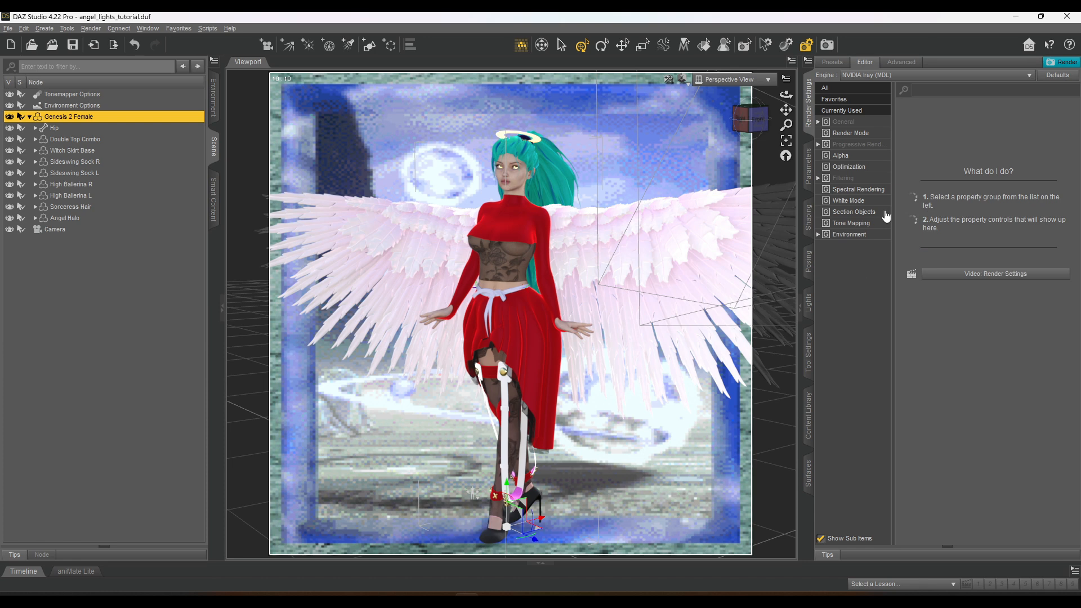
left_click(855, 237)
mouse_move(911, 206)
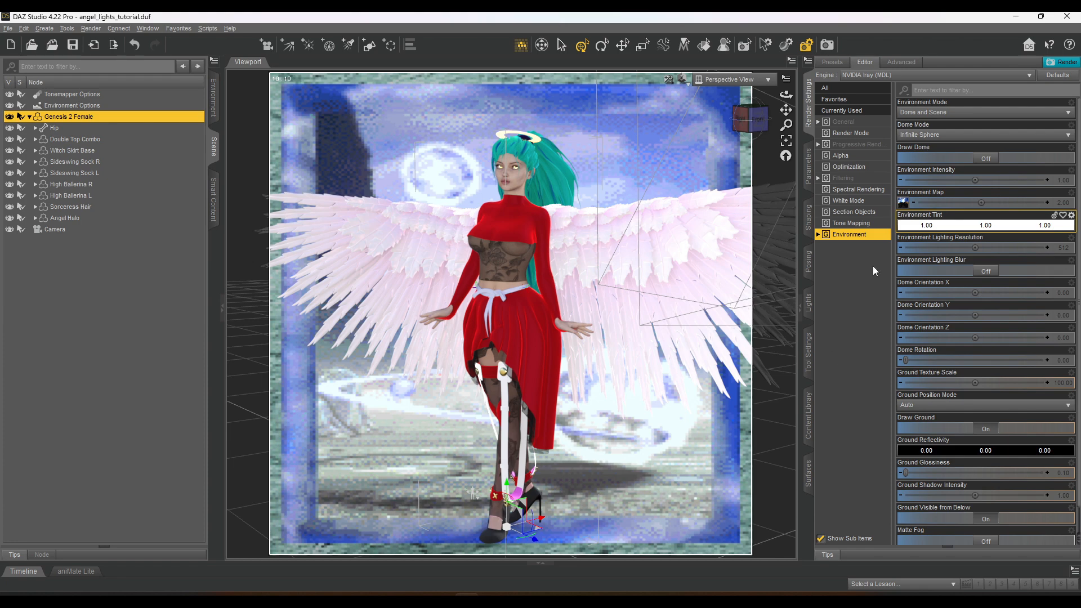
Try Dome Only as the Environment Mode and check the figure's lighting
left_click(912, 112)
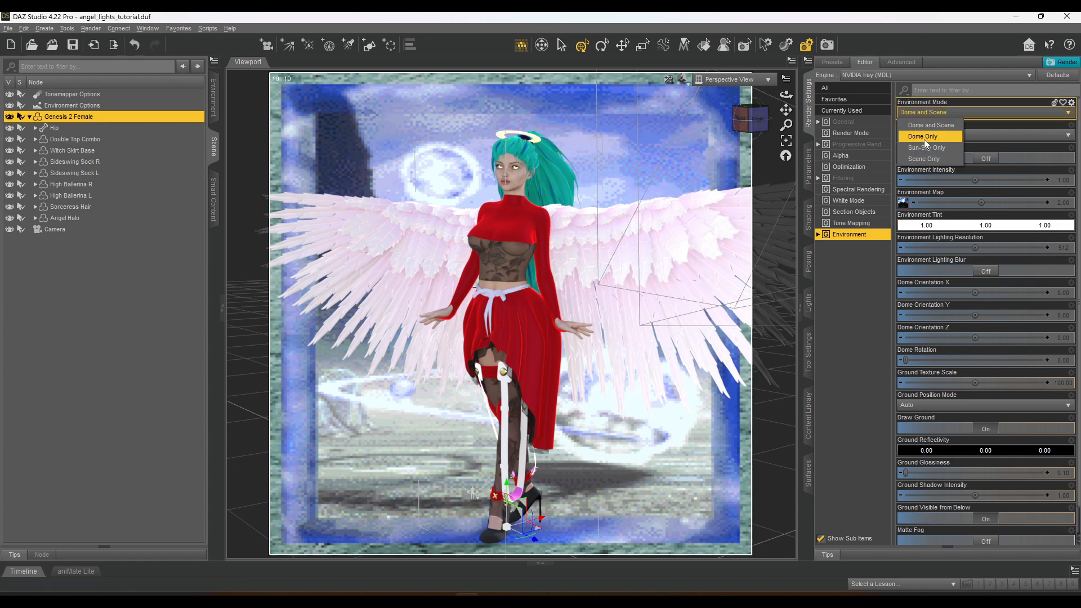
left_click(924, 140)
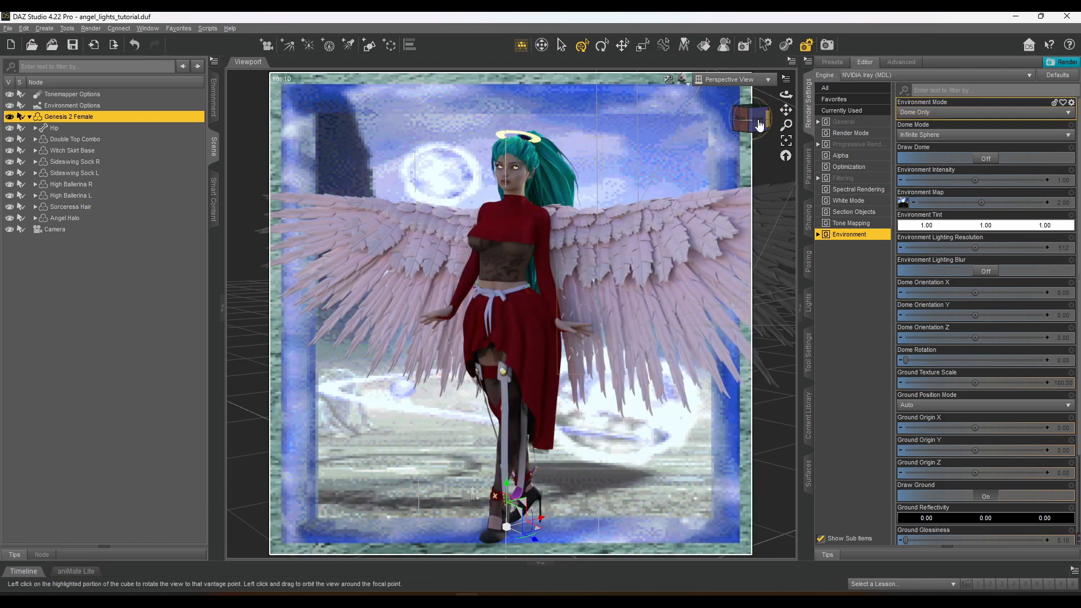
left_click_drag(761, 122, 760, 125)
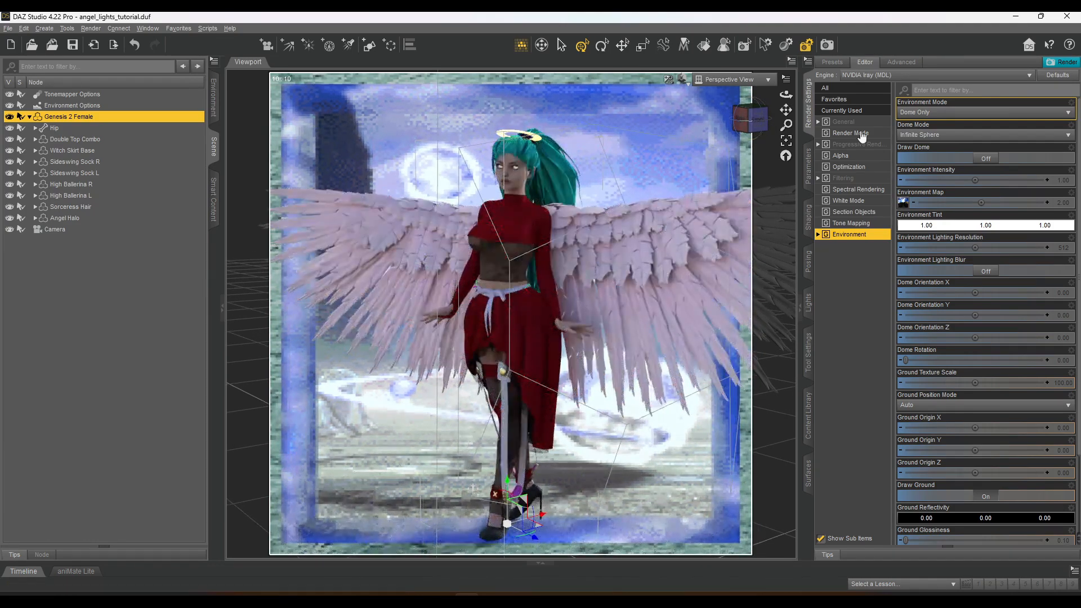
Set the Environment Mode to Sun-Sky Only and raise SS Saturation to 3.46
left_click(934, 112)
left_click(926, 147)
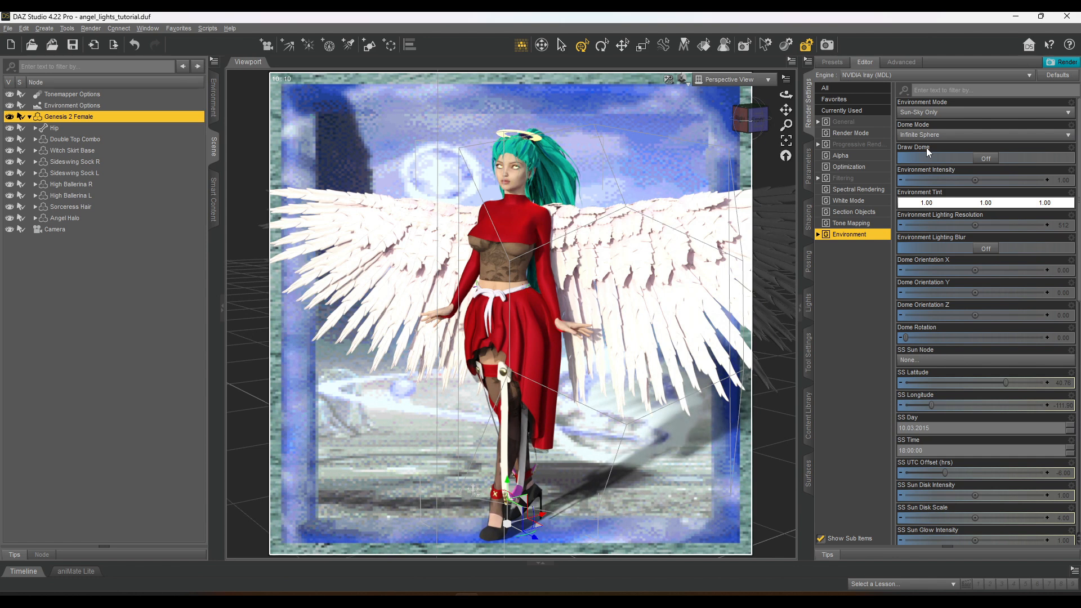
scroll(977, 303, "down", 3)
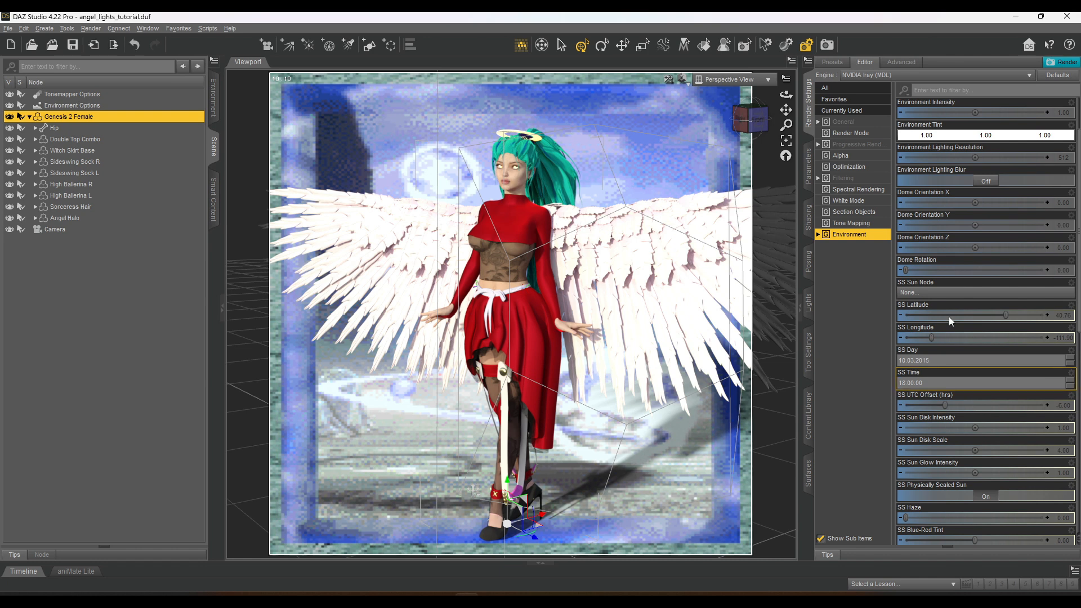
scroll(959, 414, "down", 6)
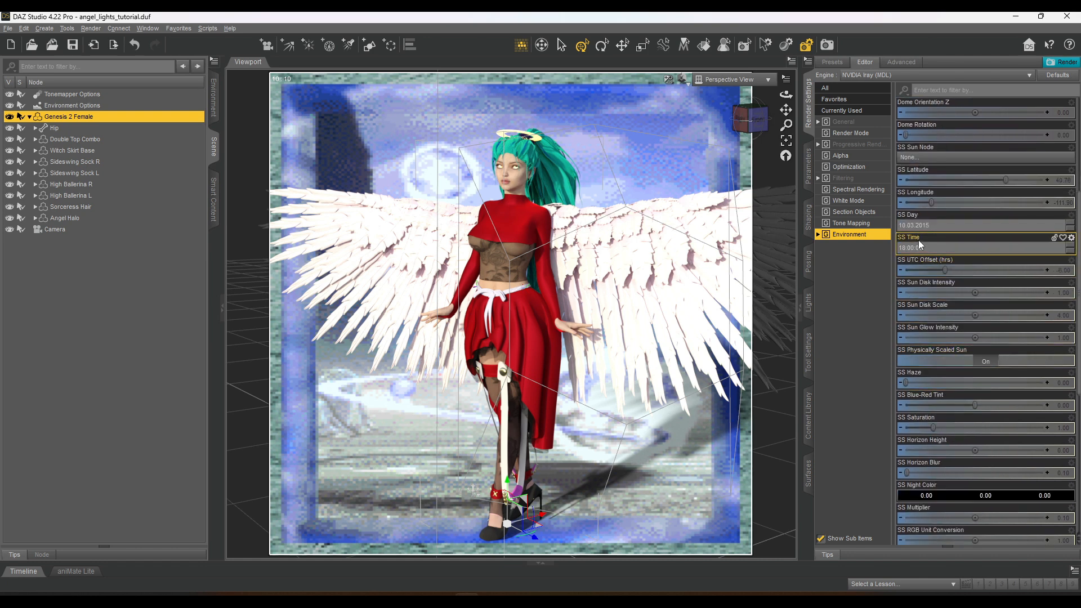
mouse_move(944, 270)
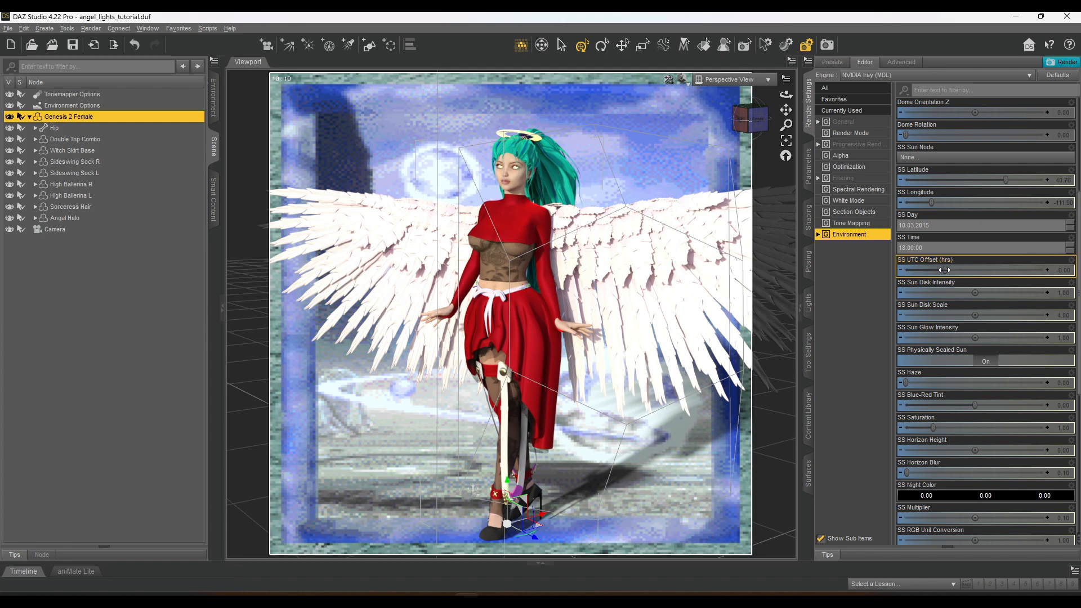
left_click_drag(933, 427, 1000, 427)
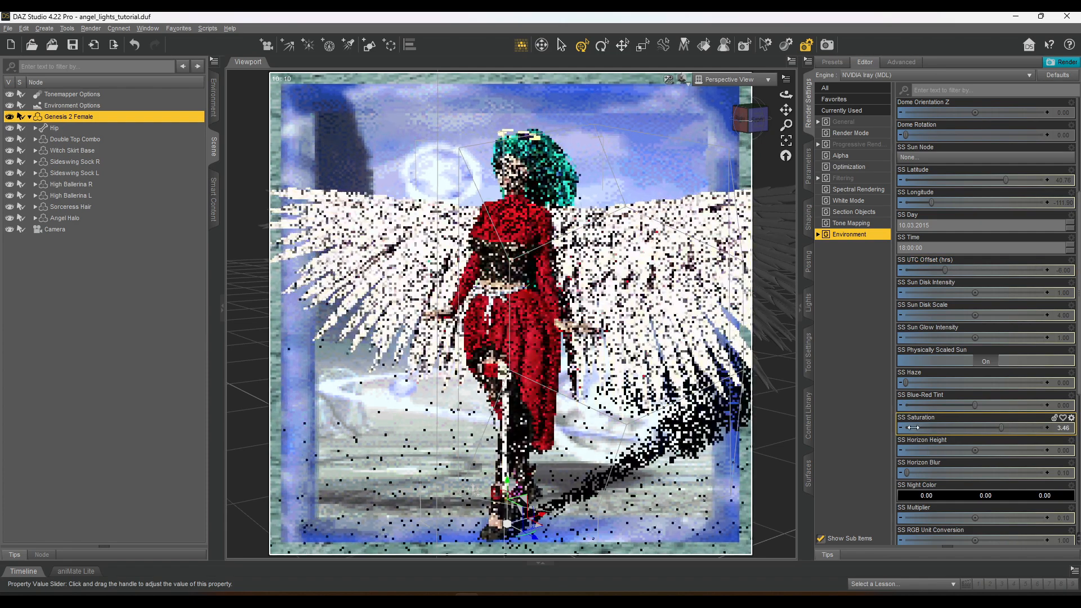
Try SS Saturation at 0.00 and undo the recent saturation changes
left_click(913, 427)
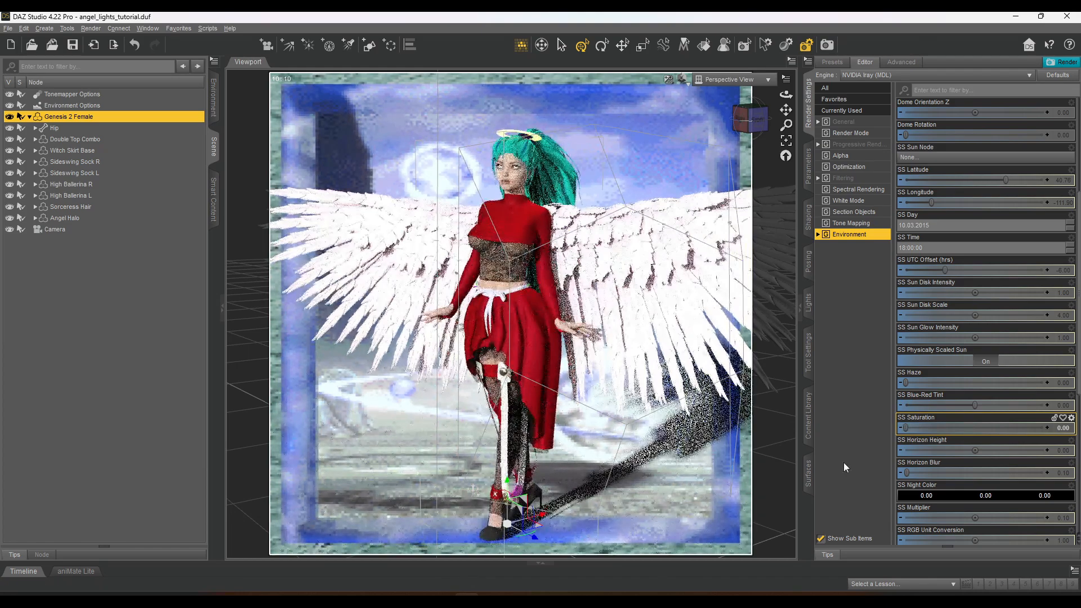
left_click(1039, 428)
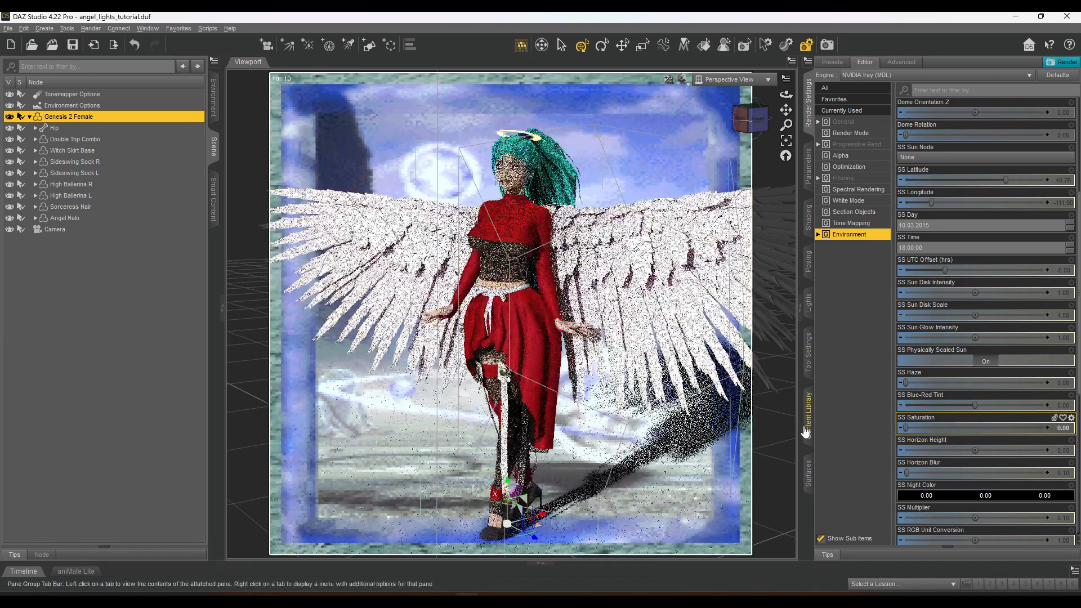
key("ctrl+z")
key("ctrl+z")
key("ctrl+z")
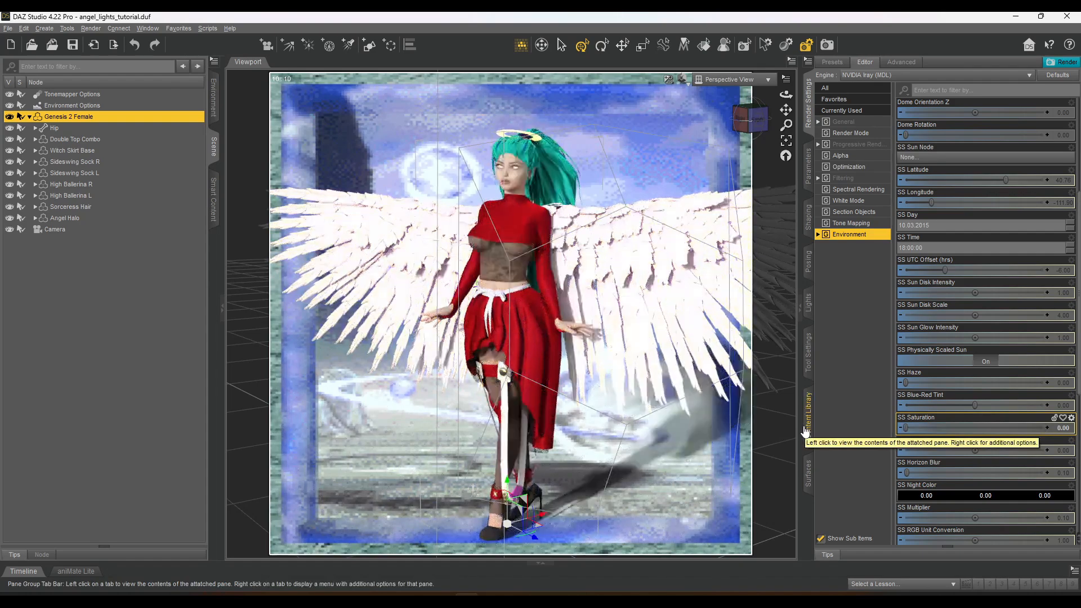
key("ctrl+z")
Try Scene Only and Dome and Scene as the Environment Mode and compare the figure's lighting
scroll(933, 358, "up", 5)
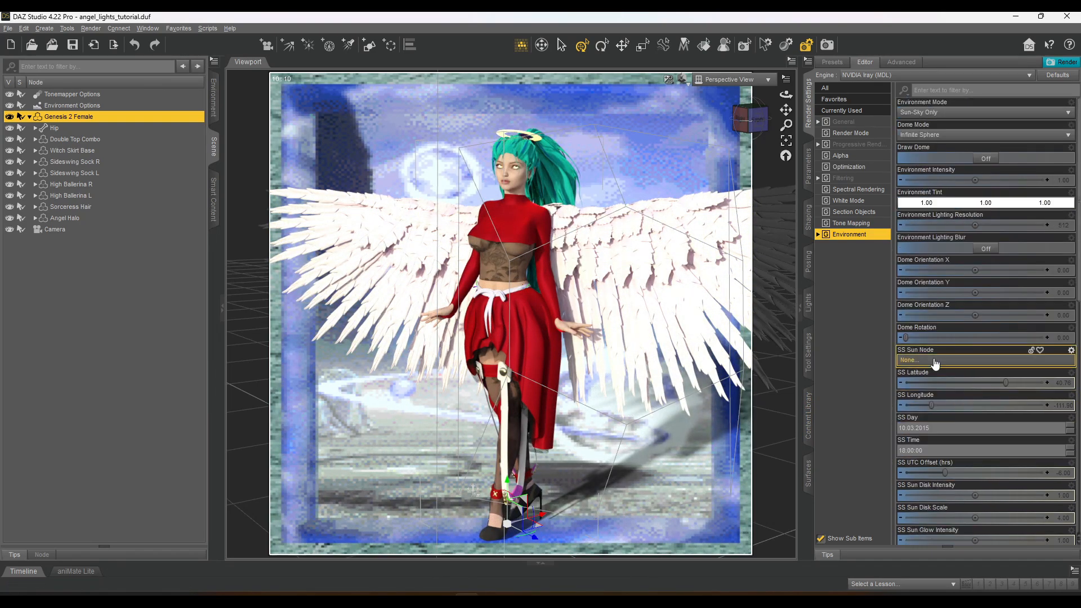
left_click(934, 115)
left_click(923, 159)
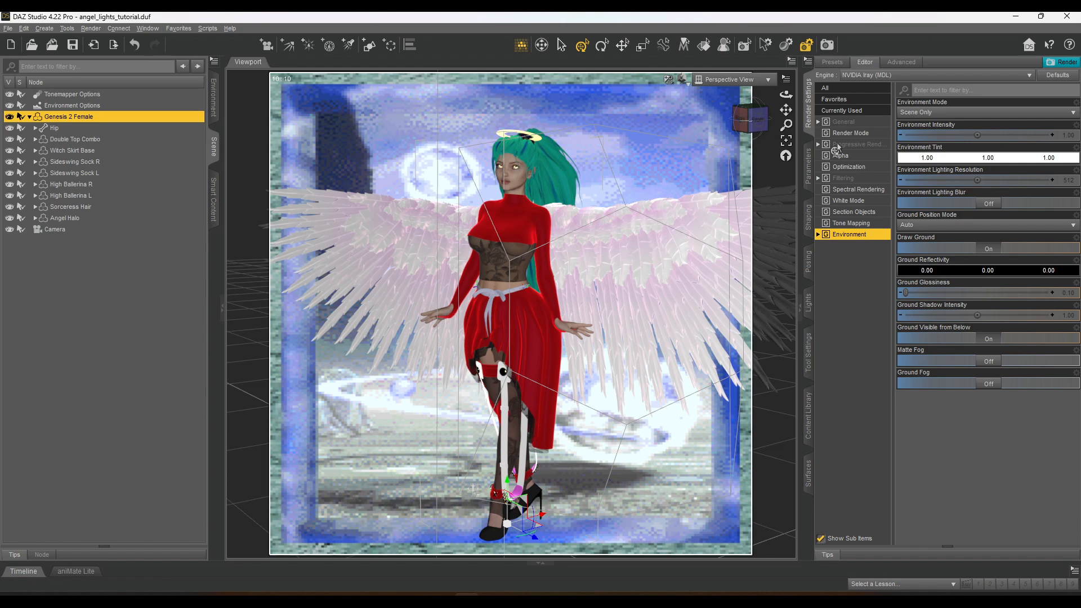
left_click(905, 113)
left_click(923, 125)
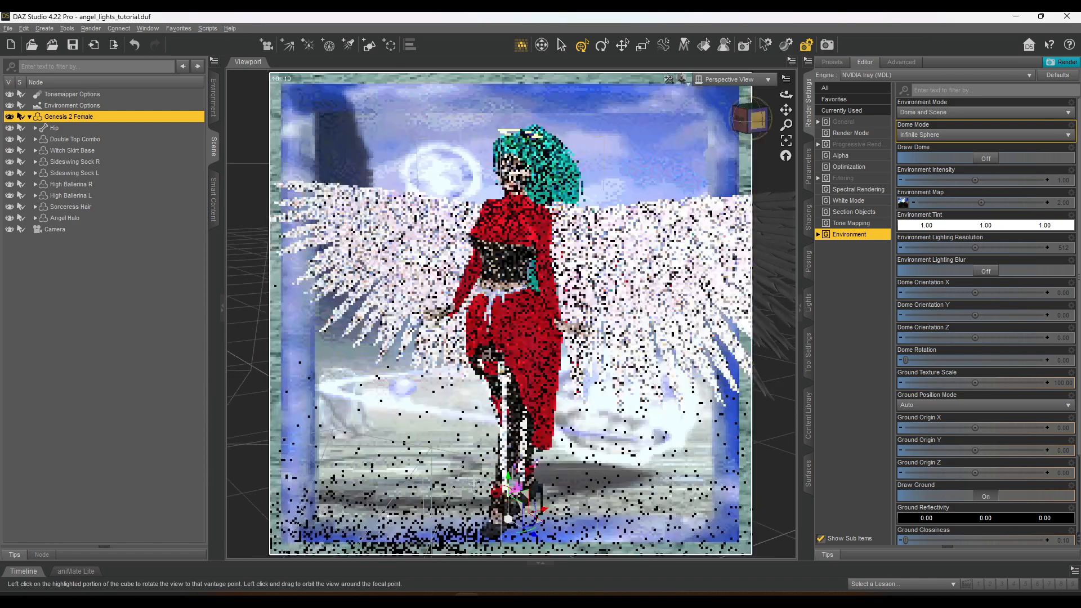
left_click_drag(755, 127, 777, 107)
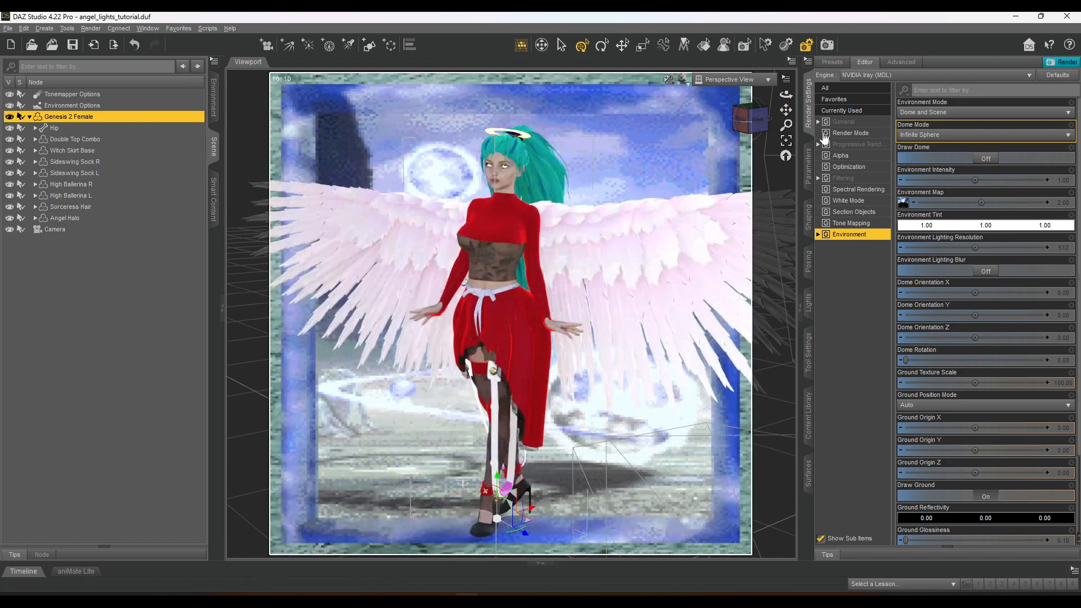
Switch the Environment Mode to Dome Only and try the Finite Sphere Dome Mode before restoring Infinite Sphere
left_click(939, 112)
left_click(934, 135)
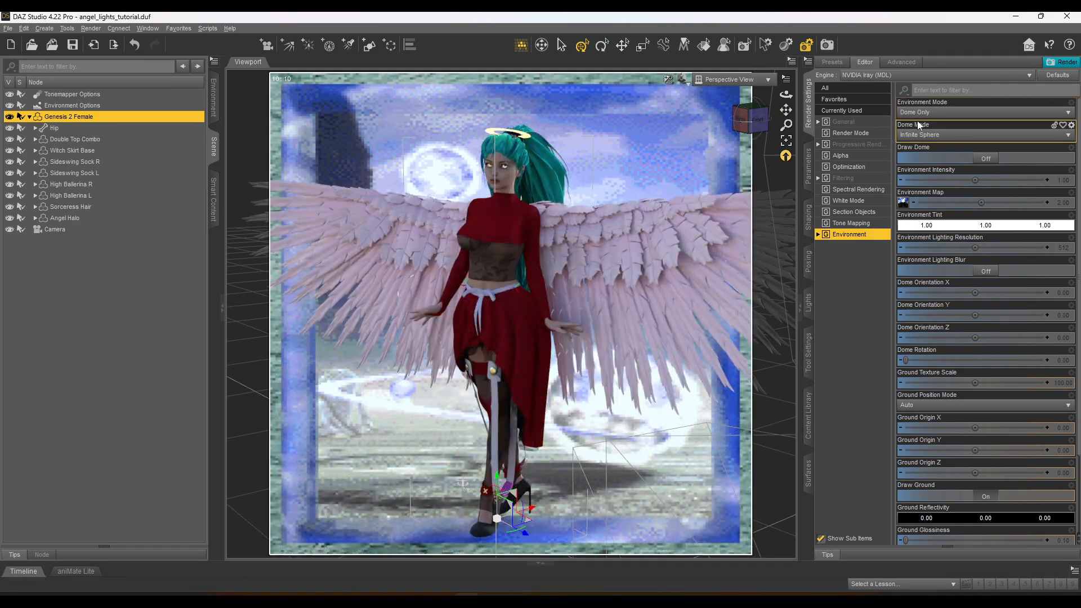
left_click(919, 136)
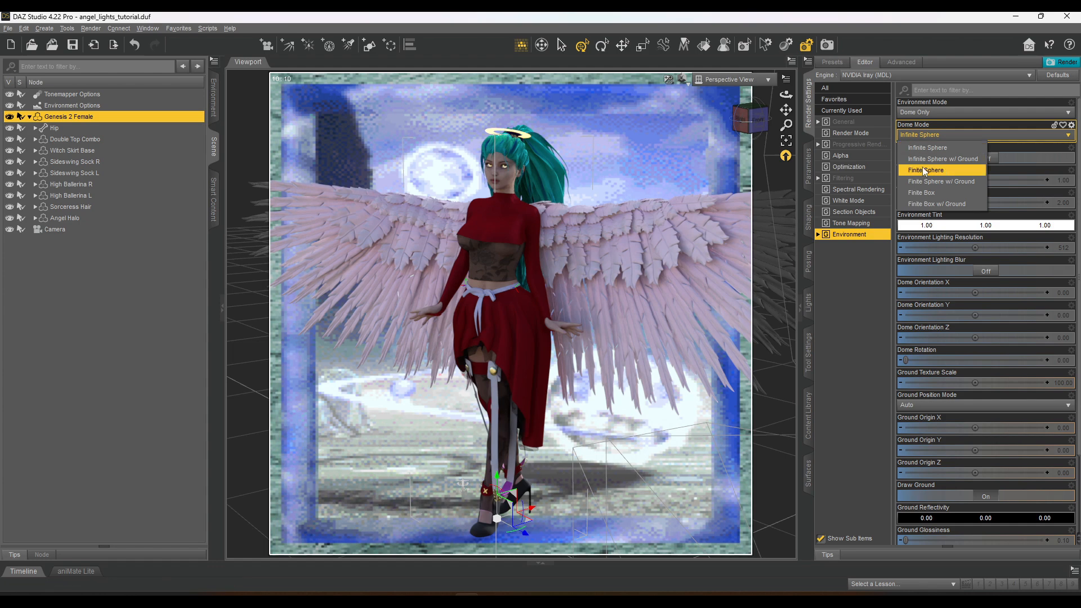
left_click(923, 169)
left_click(918, 138)
left_click(918, 147)
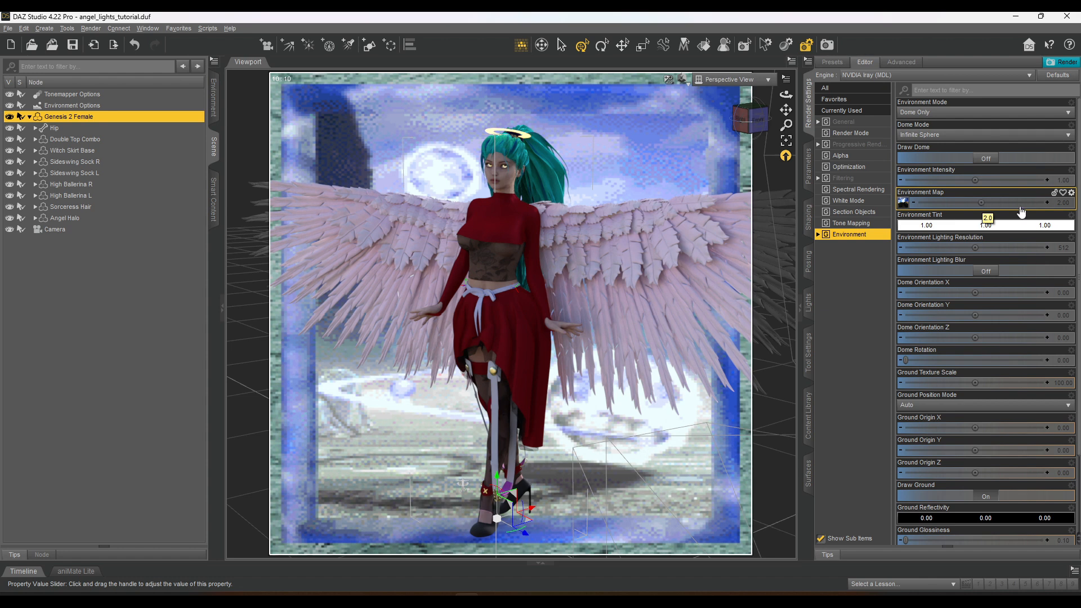
Try Environment Map values of 15, 0.01 and 0.5 to compare how strongly the dome lights the figure
mouse_move(904, 204)
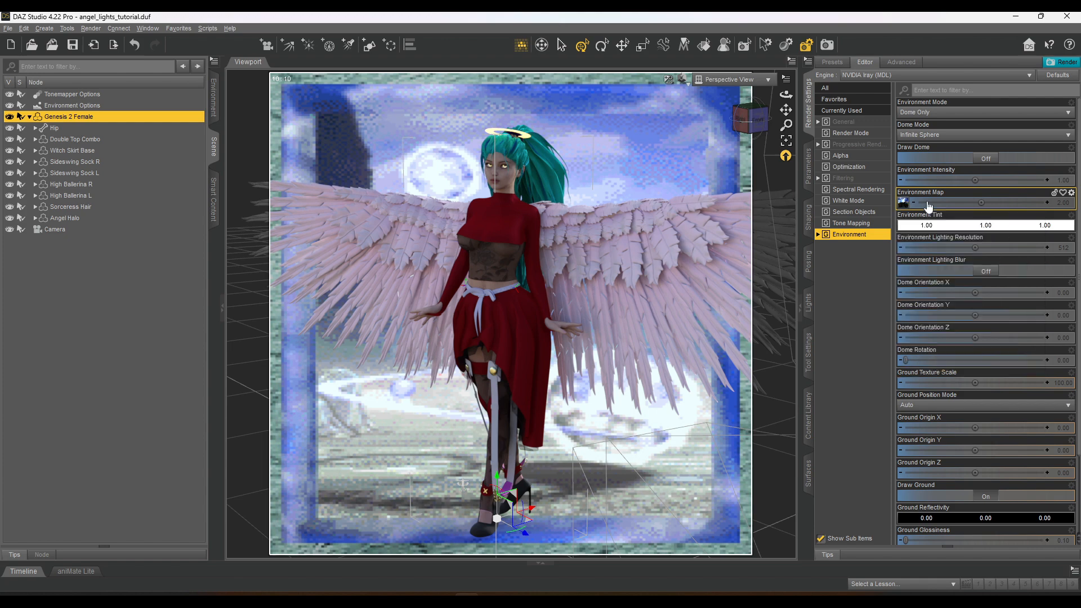
type("15")
key("Return")
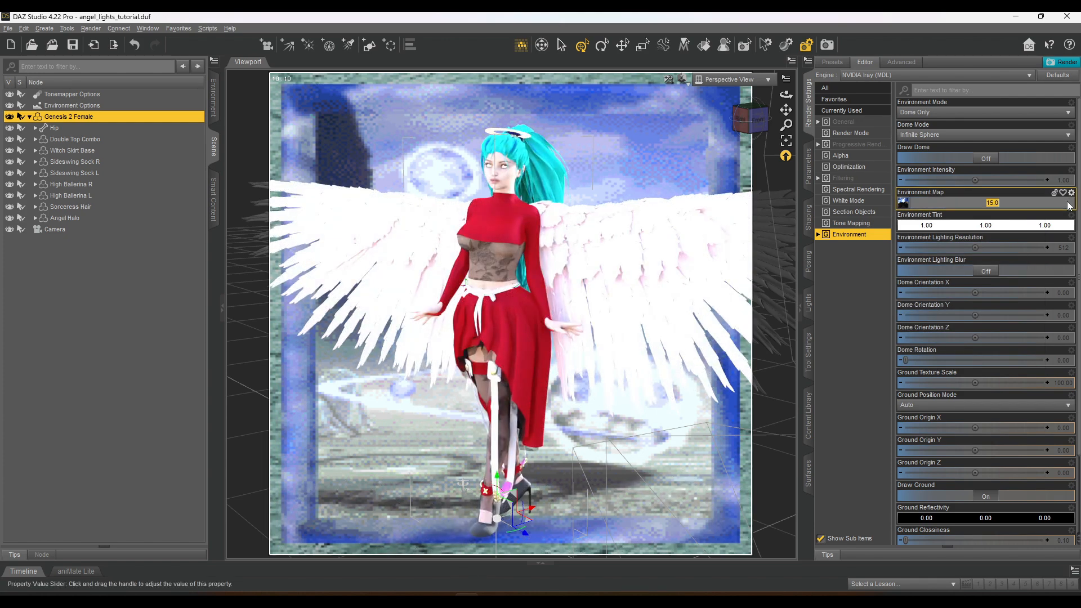
type("0.01")
key("Return")
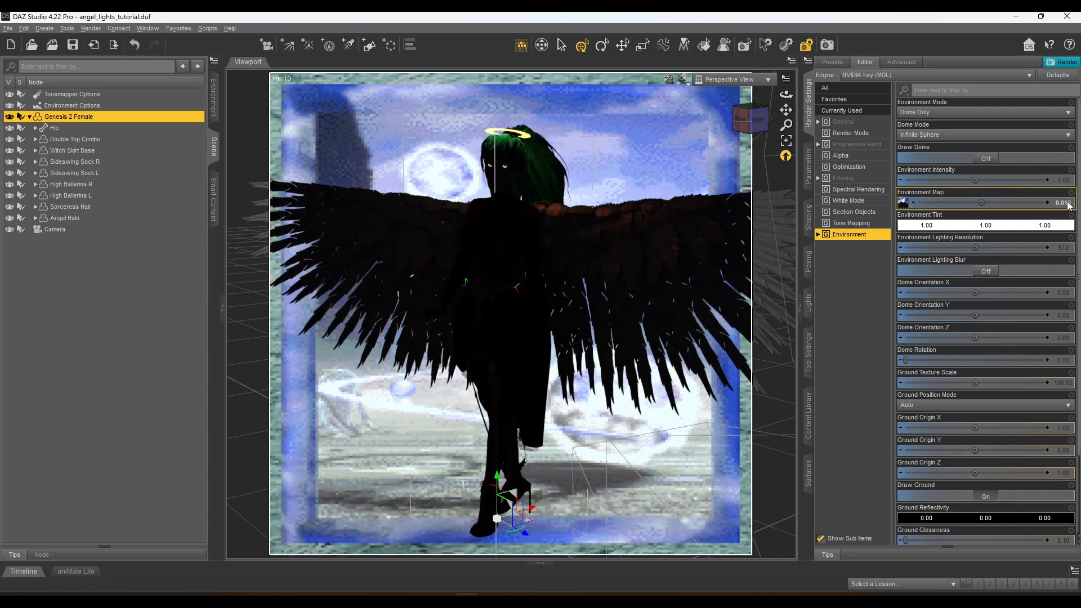
left_click(1068, 203)
type("0")
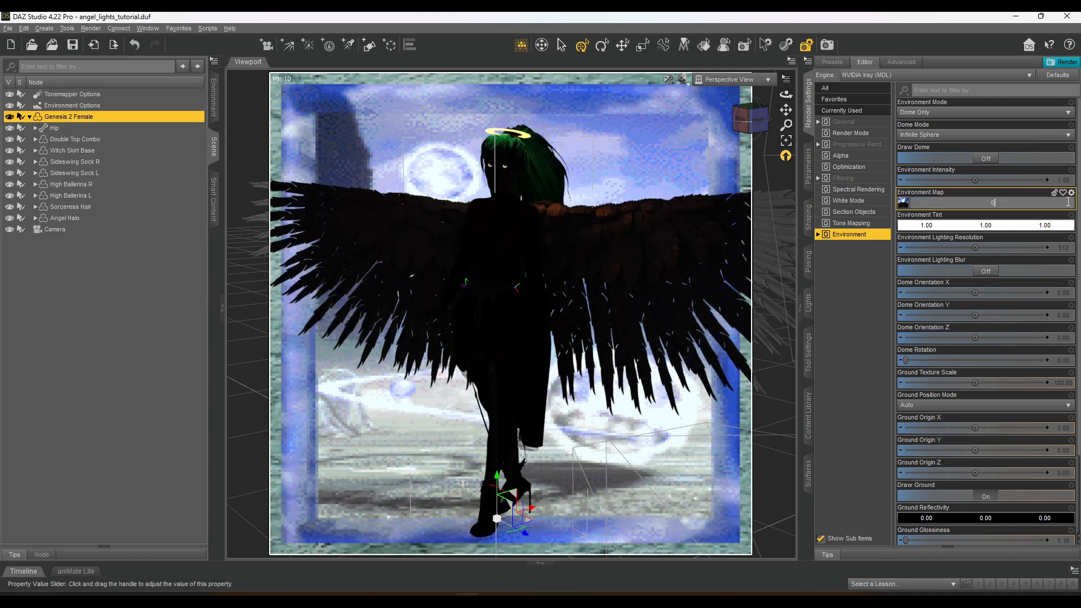
type(".5")
key("Return")
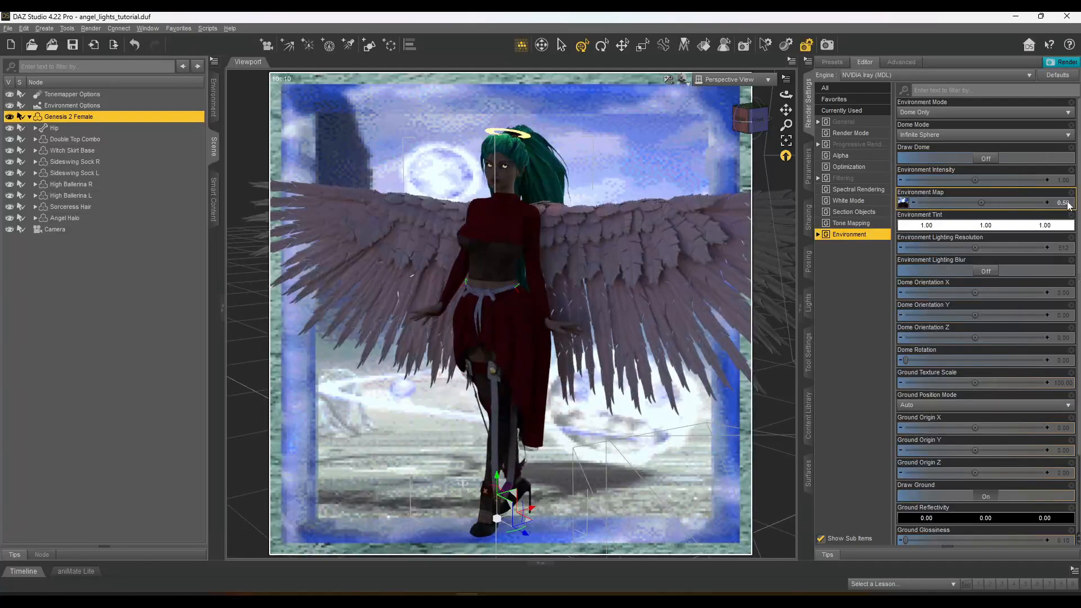
Try Environment Map values of 1 and 2 and return the value to 1
left_click(1069, 203)
type("1")
key("Return")
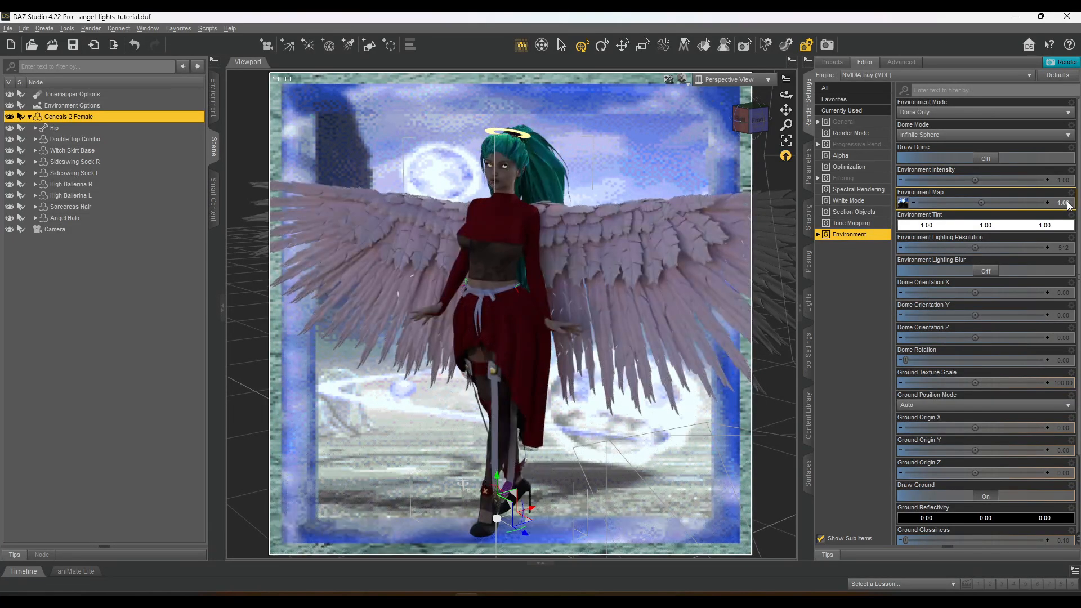
left_click(1068, 203)
type("2")
key("Return")
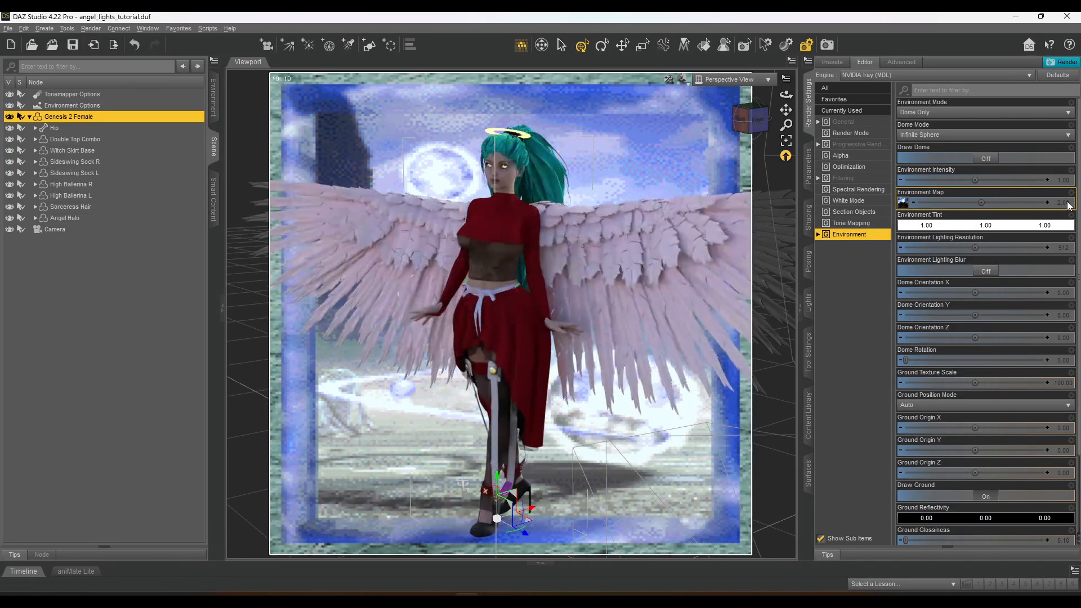
left_click(1069, 203)
key("BackSpace")
type("1")
key("Return")
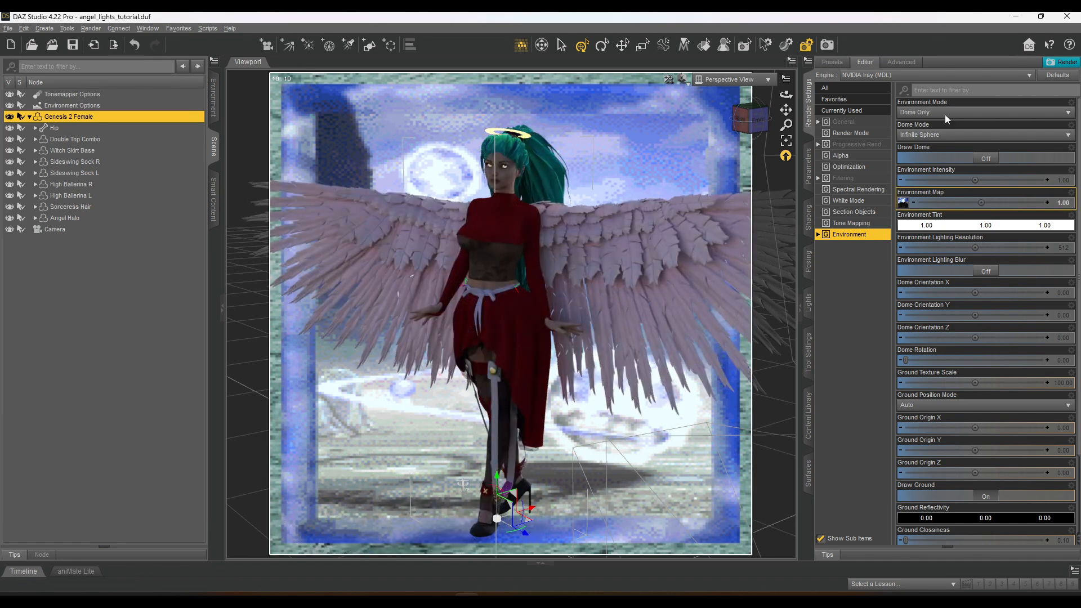
Switch the Environment Mode to Dome and Scene and try an Environment Map value of 0.055
left_click(945, 113)
left_click(927, 120)
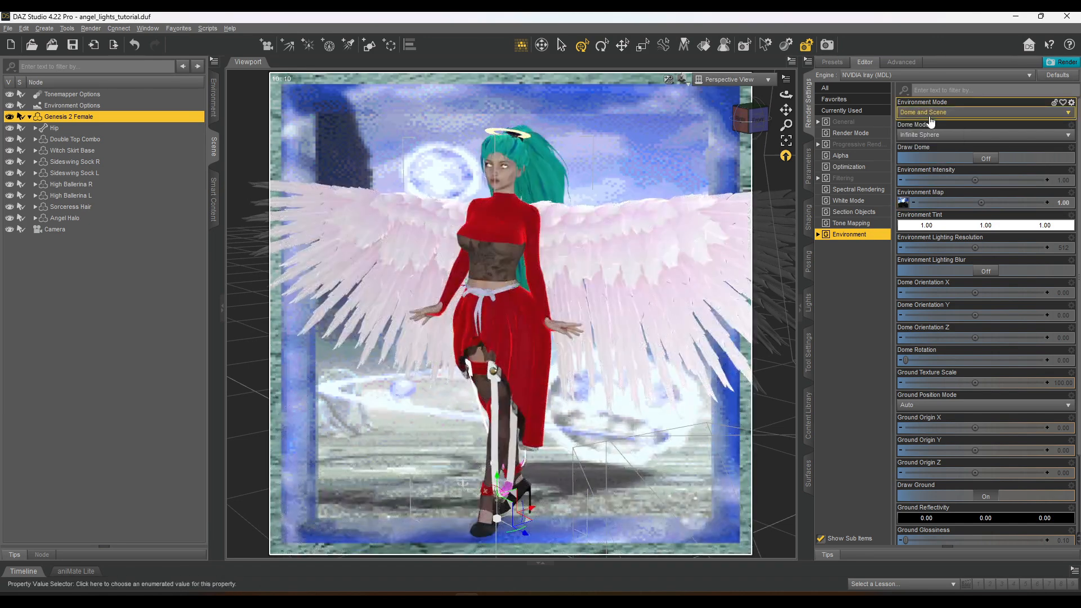
left_click(1063, 203)
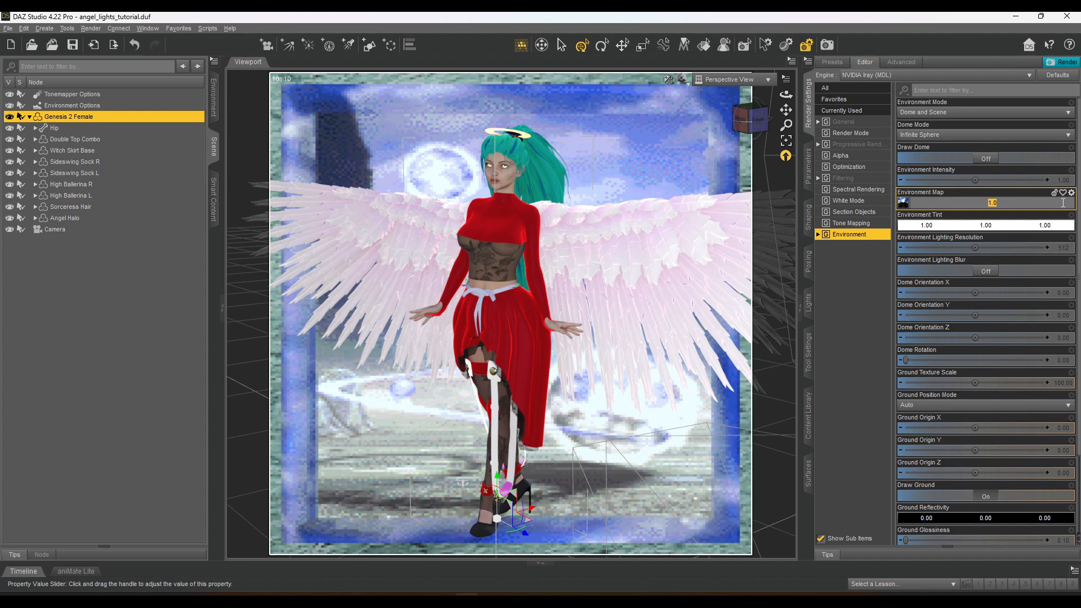
type("0.055")
key("Return")
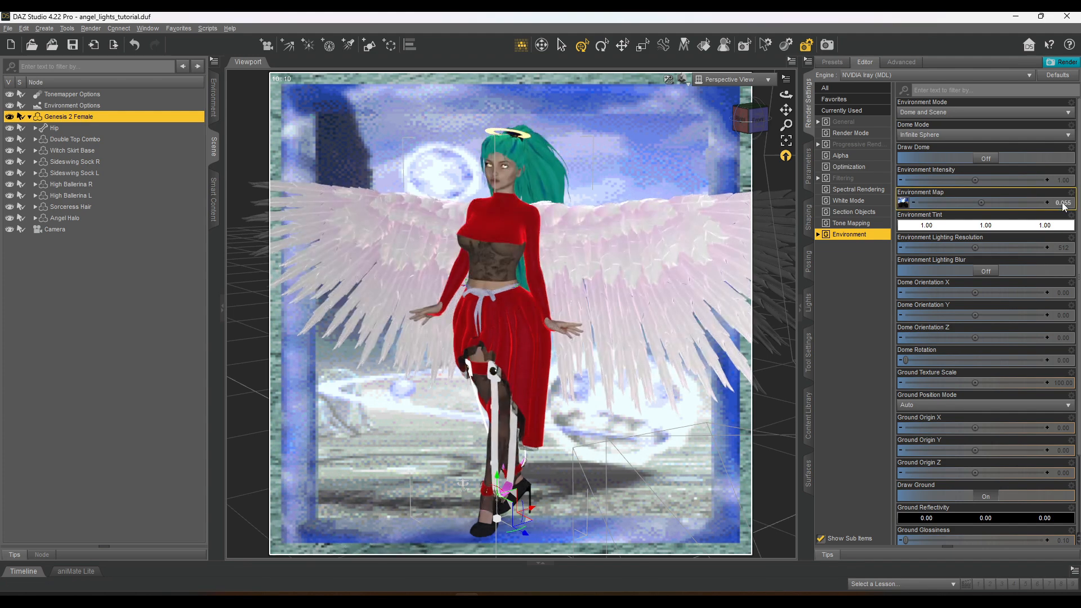
Try Environment Map values of 15 and 1 with Dome and Scene lighting and settle on 2
left_click(1063, 204)
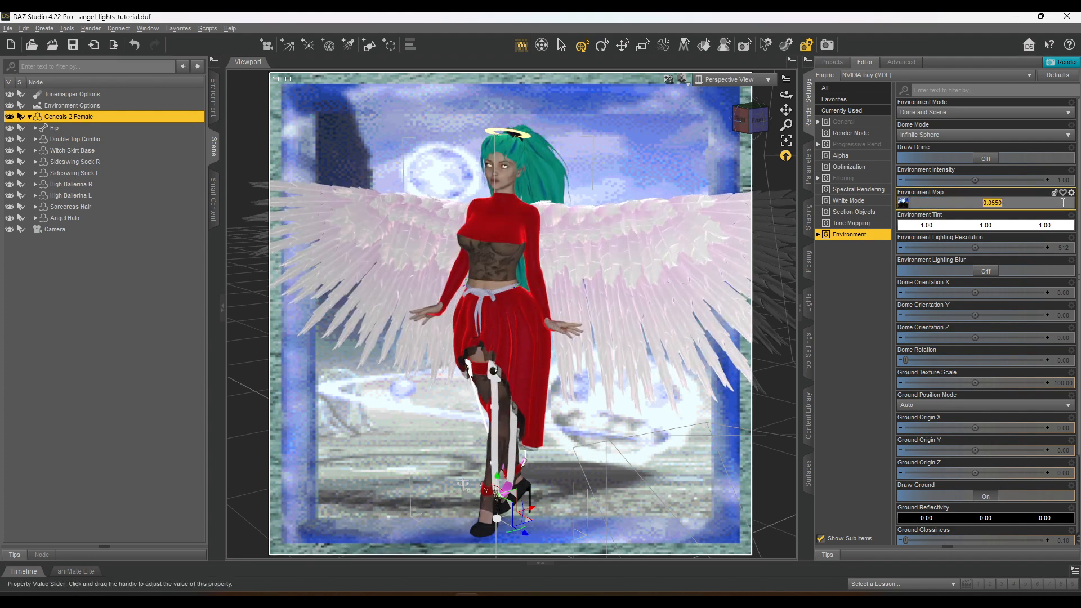
type("15")
key("Return")
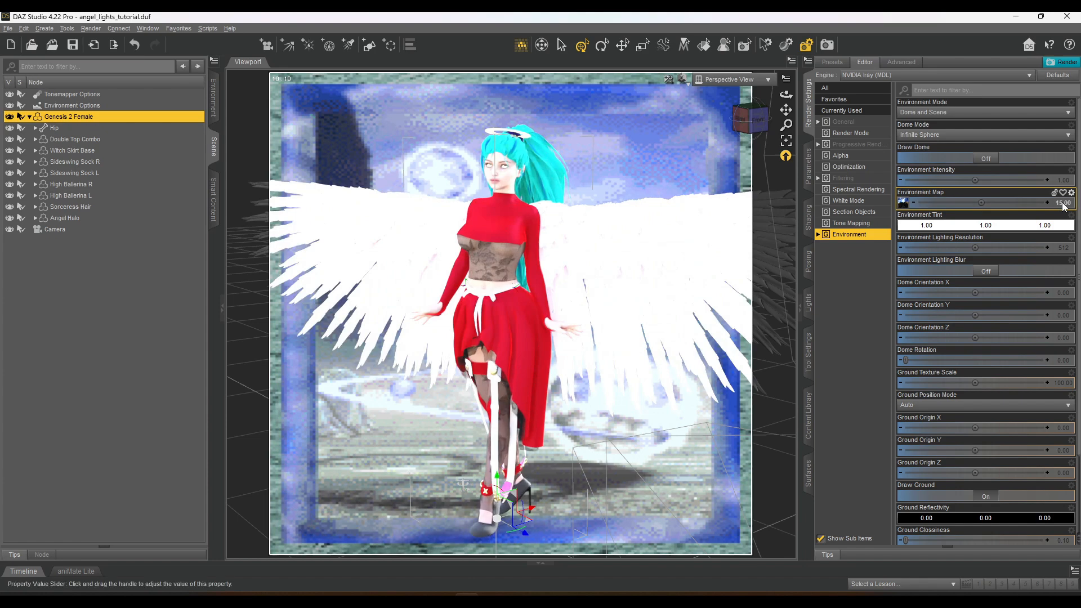
left_click(1063, 204)
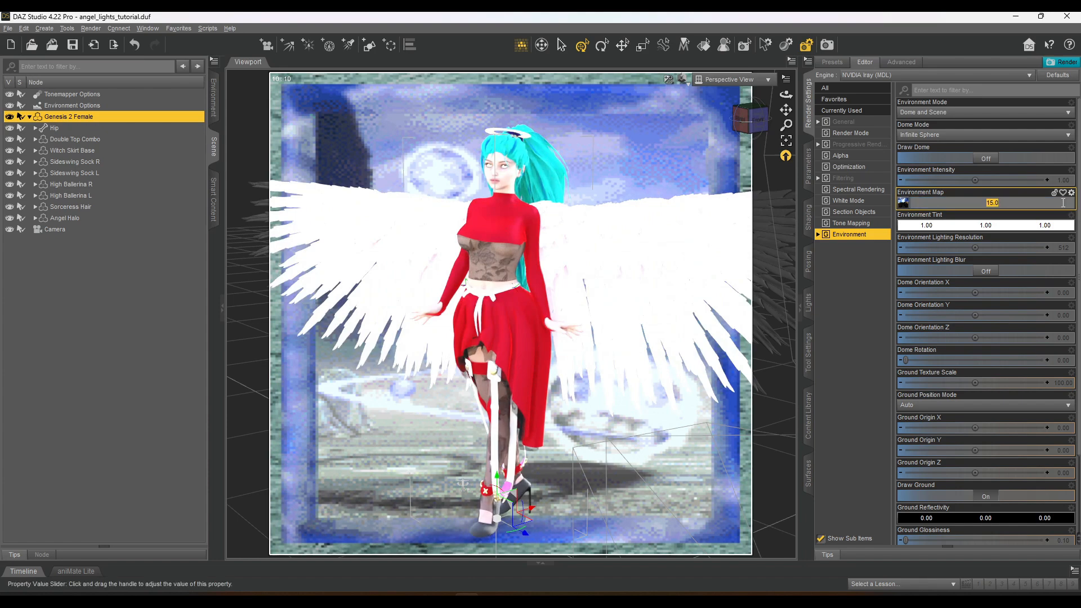
type("1")
key("Return")
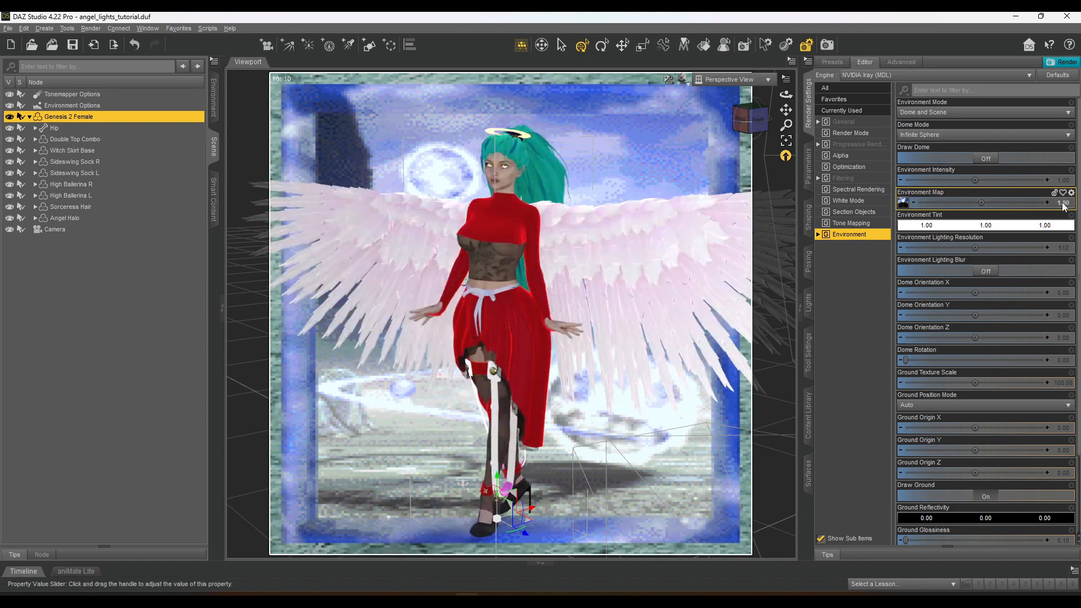
left_click(1062, 204)
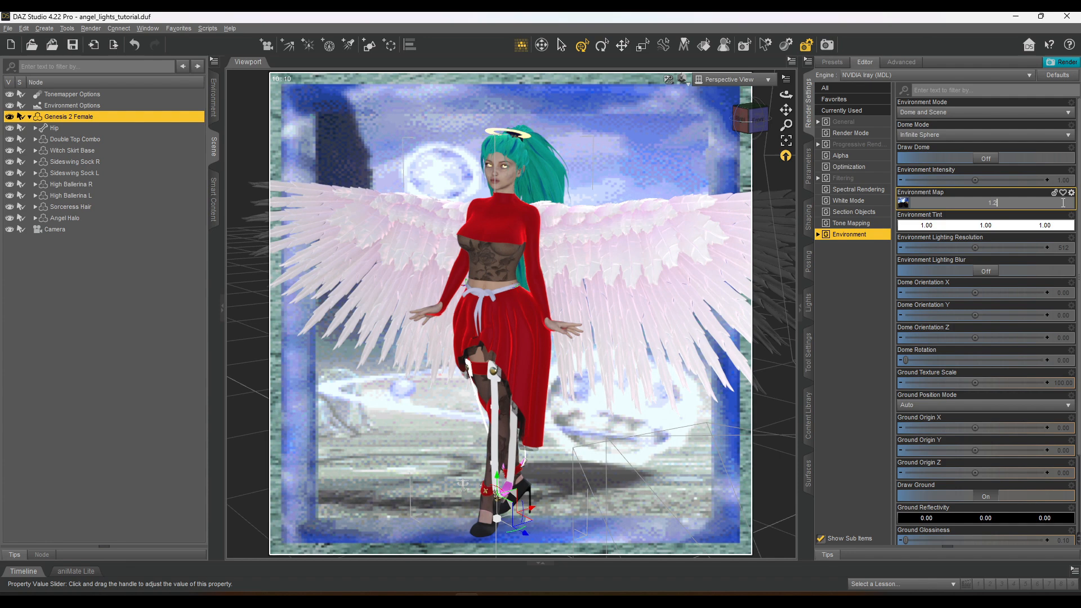
type("2")
key("Return")
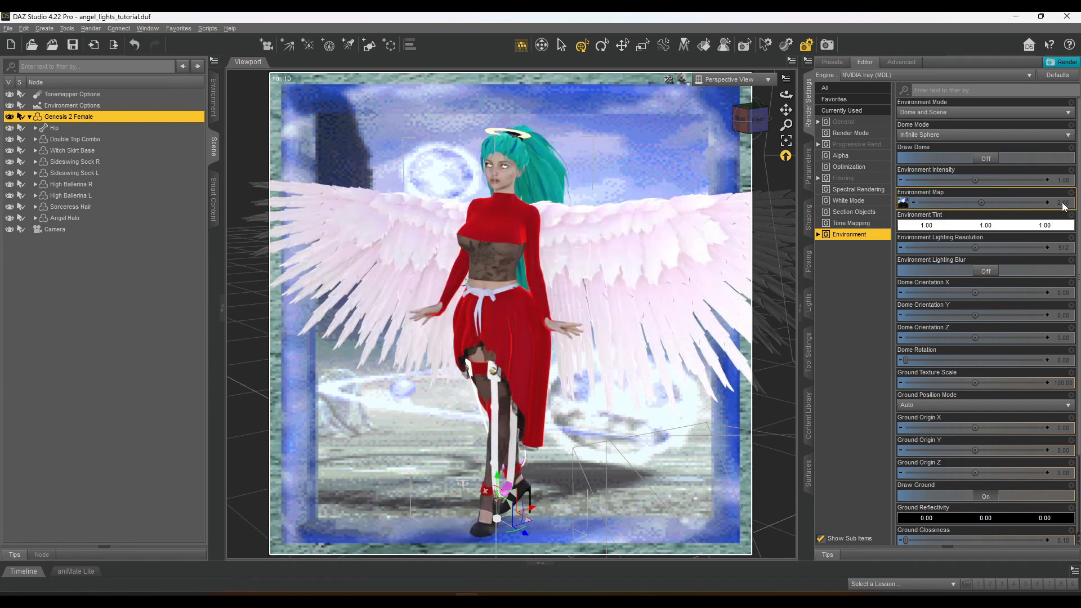
Try Dome Only once more and set the Environment Mode to Scene Only
left_click(935, 112)
left_click(924, 137)
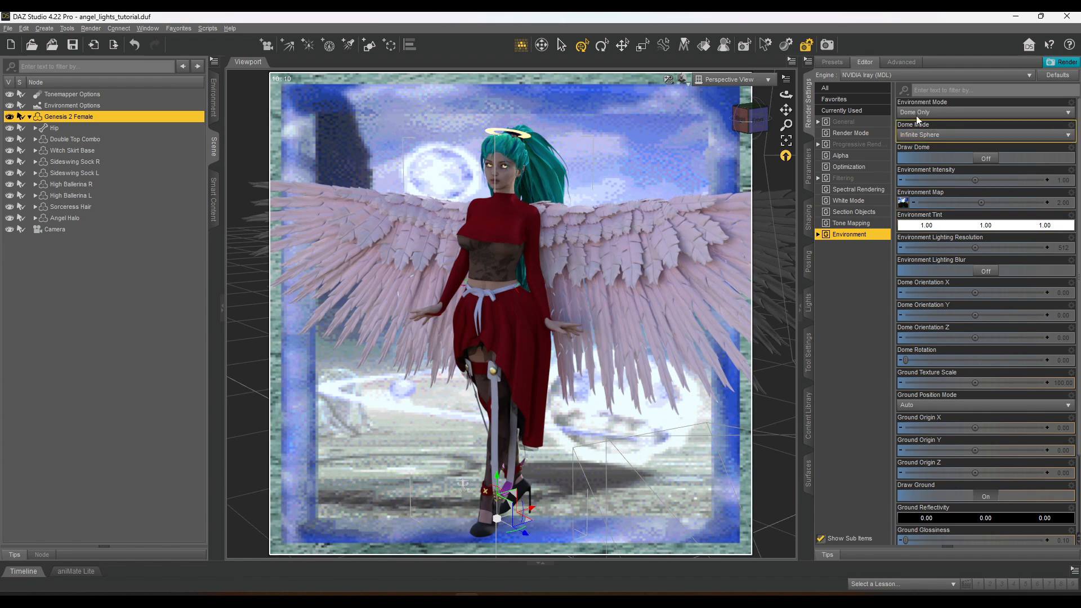
left_click(917, 113)
left_click(926, 159)
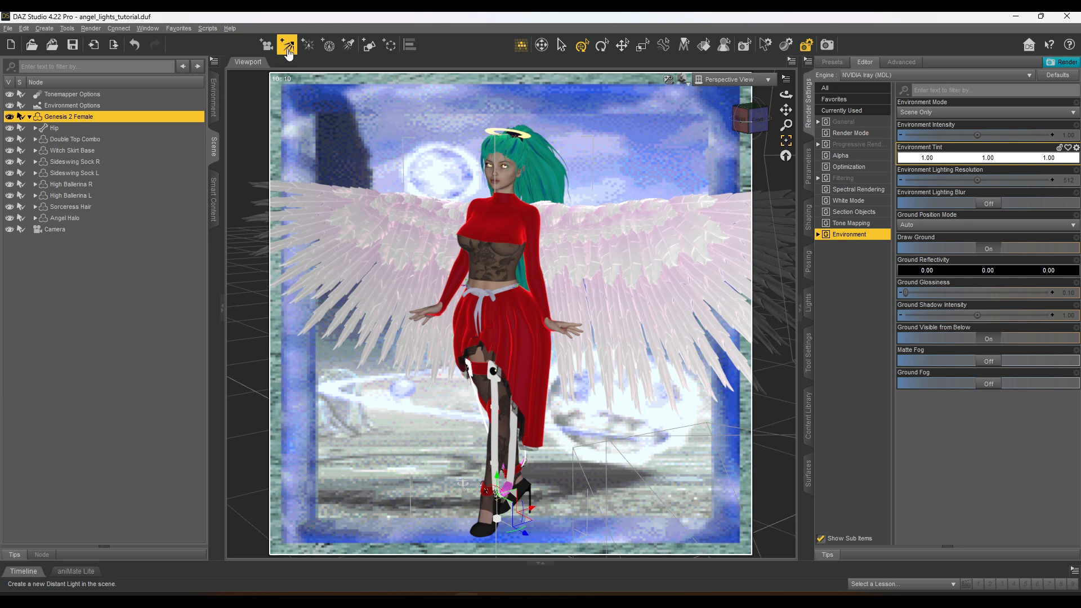
Deselect the Genesis 2 Female and create a new distant light with the default name, keeping NVIDIA Iray as the render engine
left_click(82, 279)
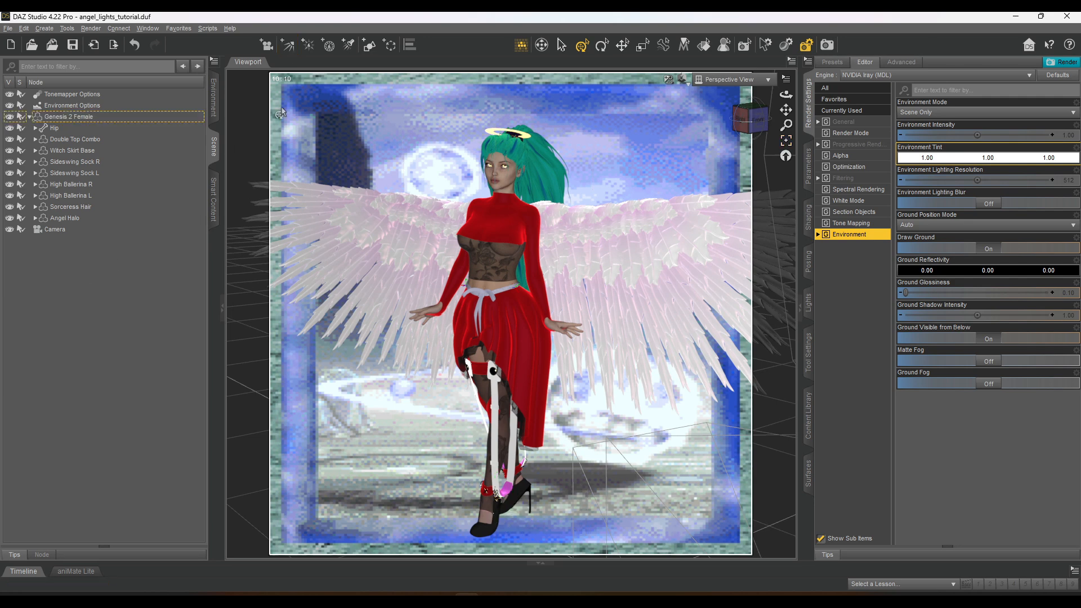
left_click(872, 76)
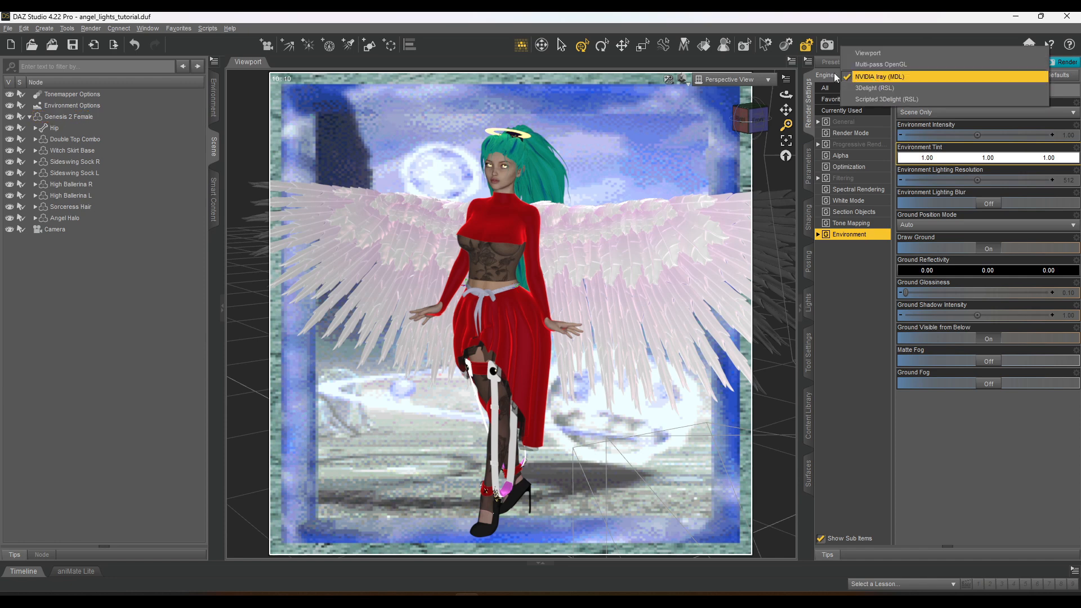
left_click(836, 77)
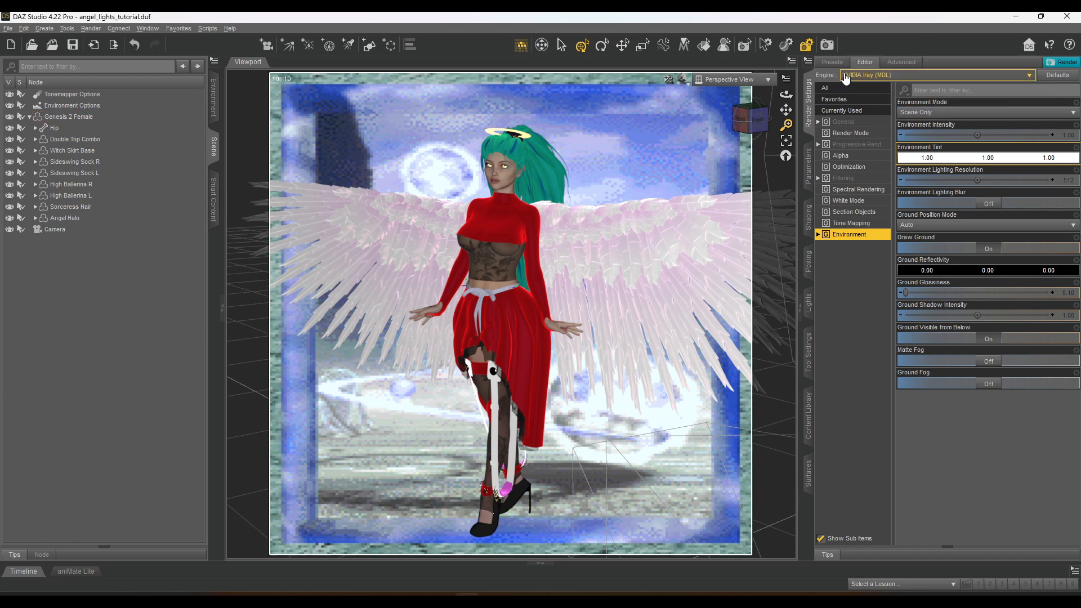
left_click(287, 46)
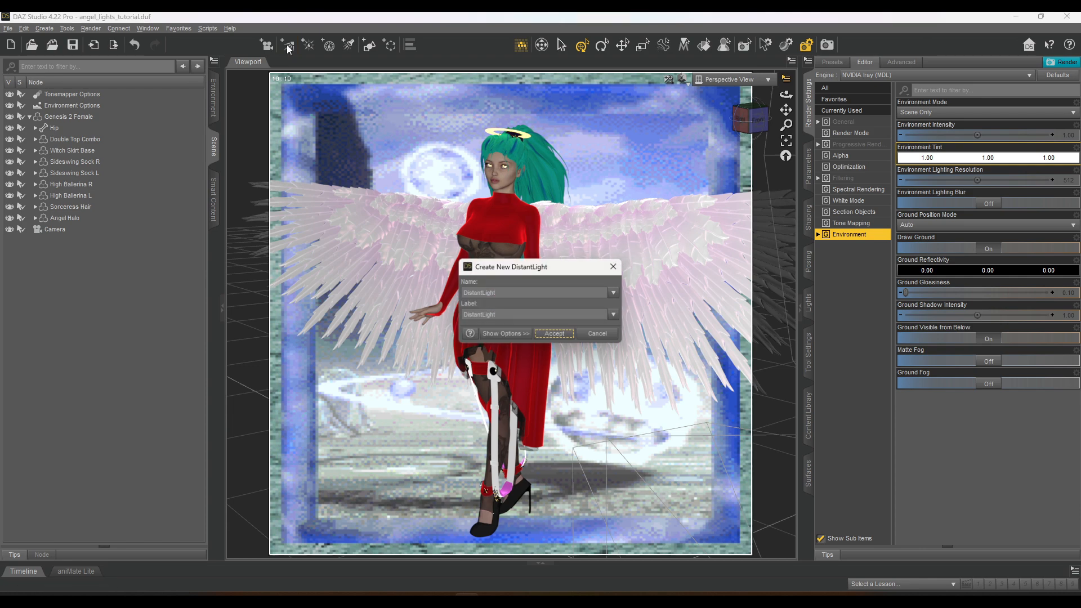
left_click(547, 337)
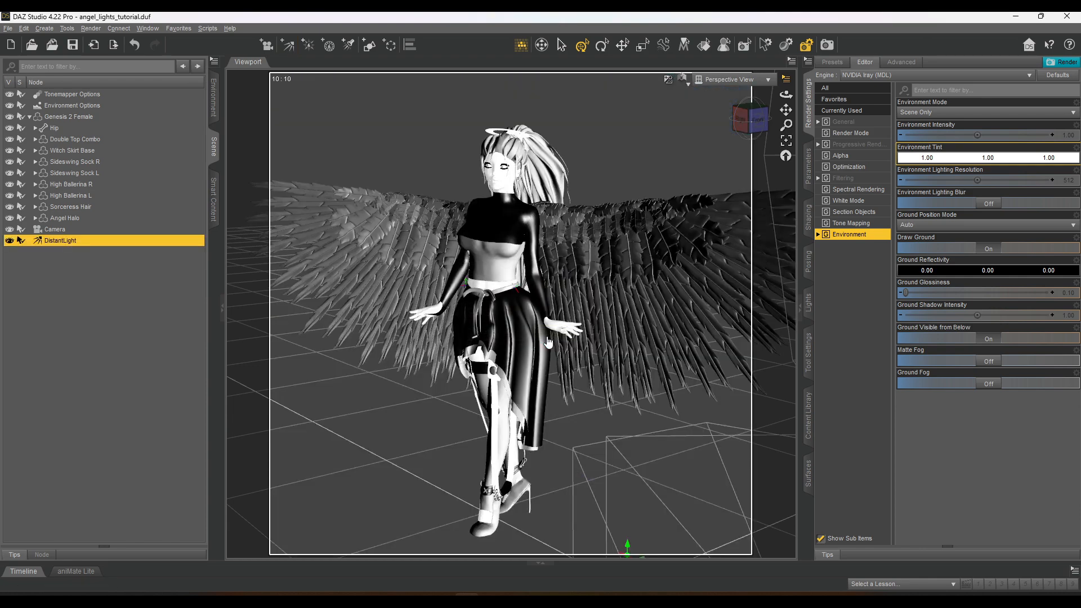
Look through the distant light, aim it diagonally down at the angel from the front, and return to the Camera view
left_click(707, 79)
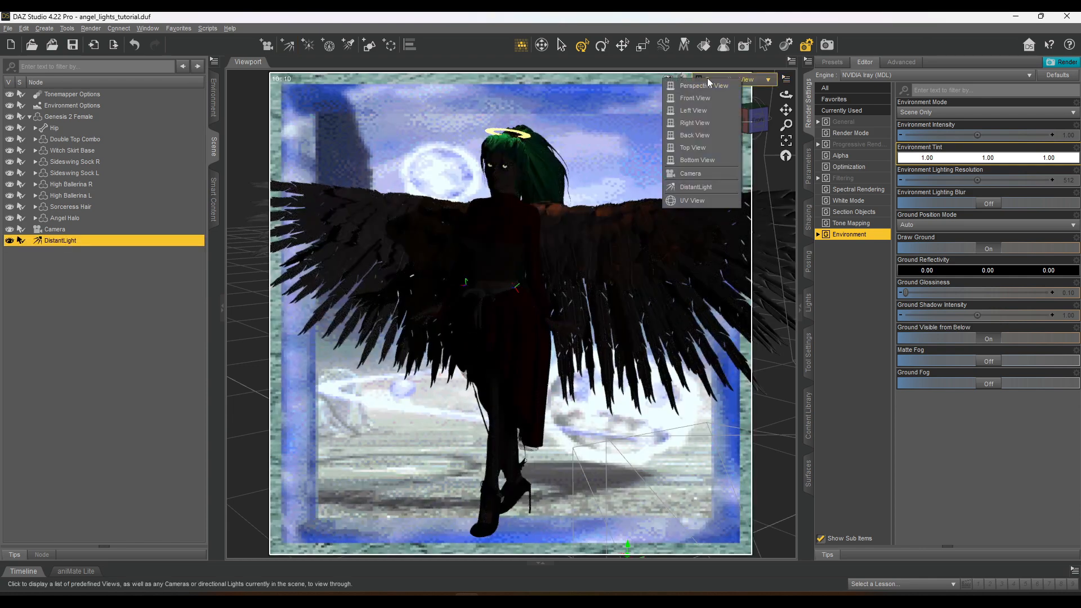
left_click(698, 188)
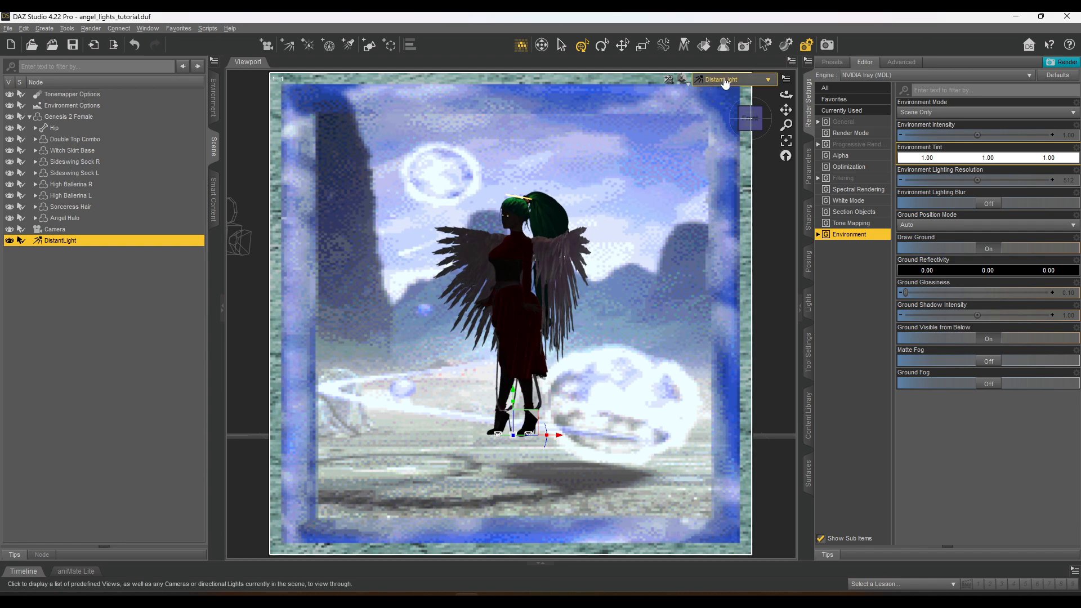
left_click(755, 107)
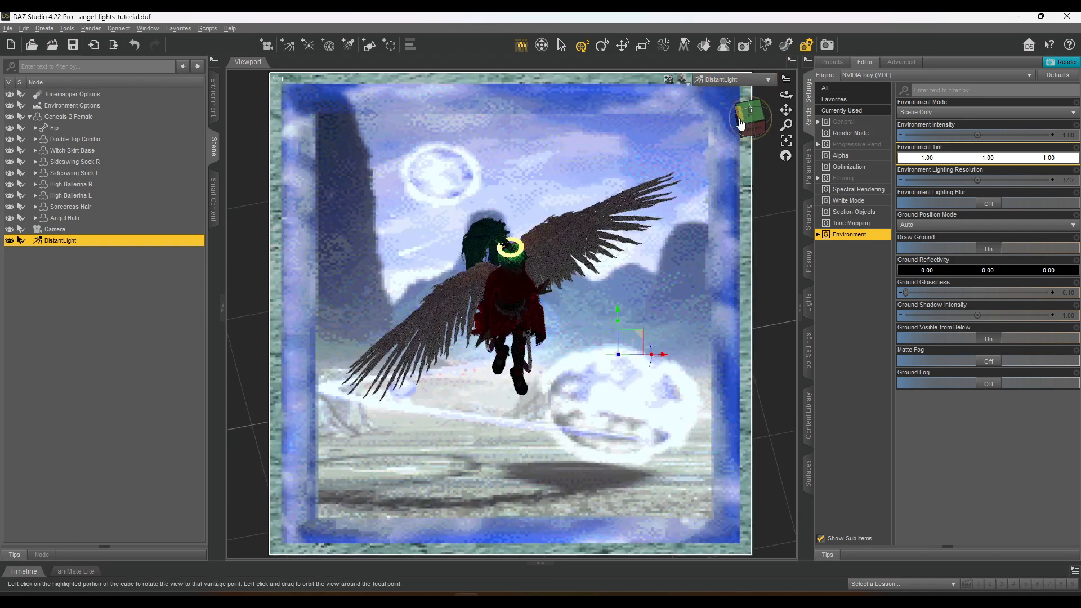
left_click_drag(737, 118, 751, 116)
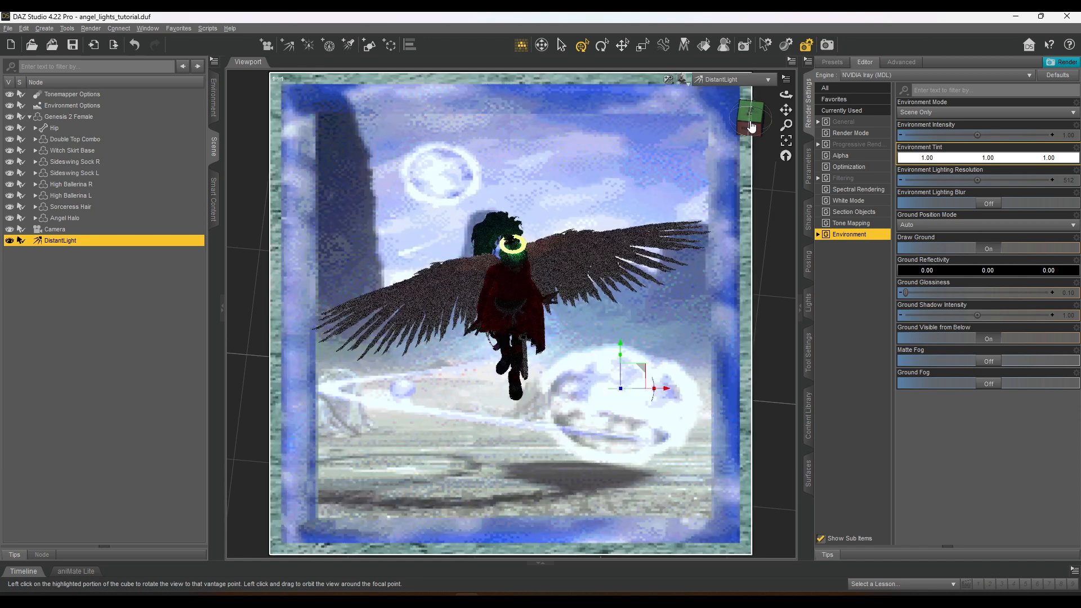
left_click(731, 80)
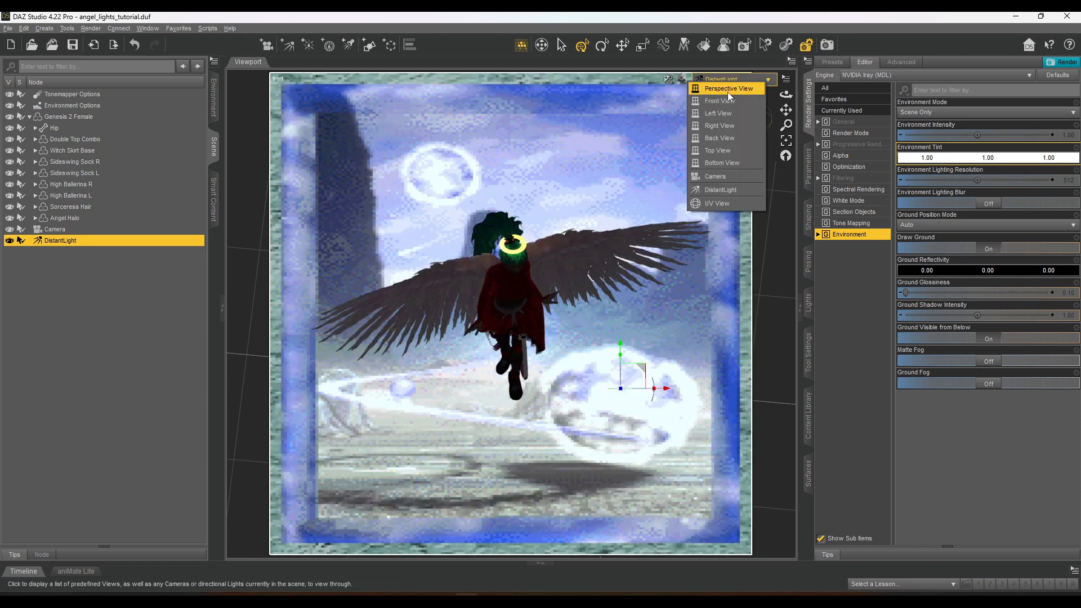
left_click(724, 176)
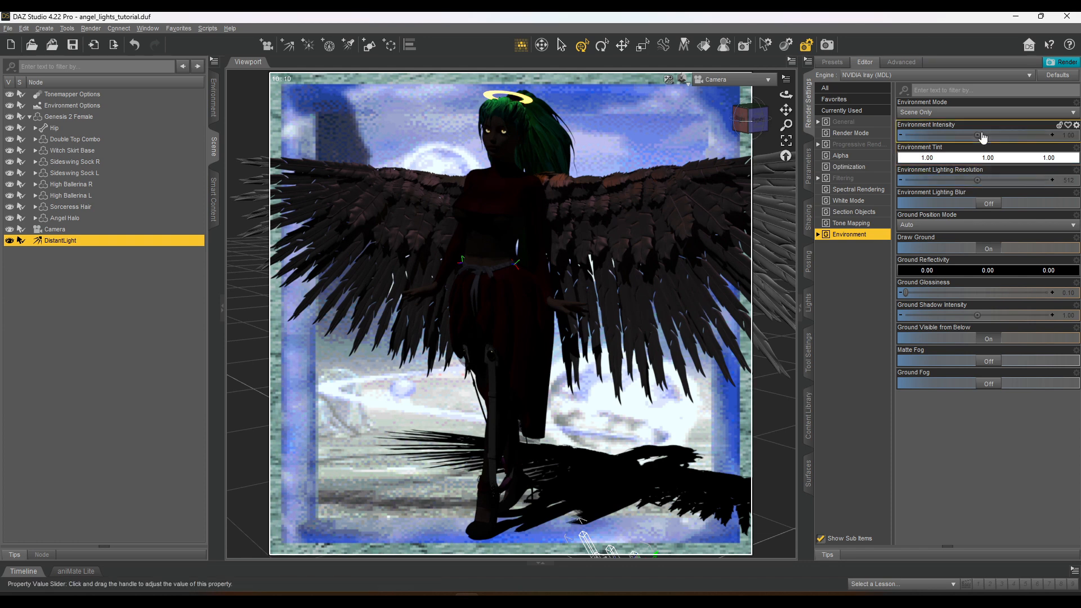
Bring up the distant light's Light properties and set its Intensity to 200%
mouse_move(1039, 300)
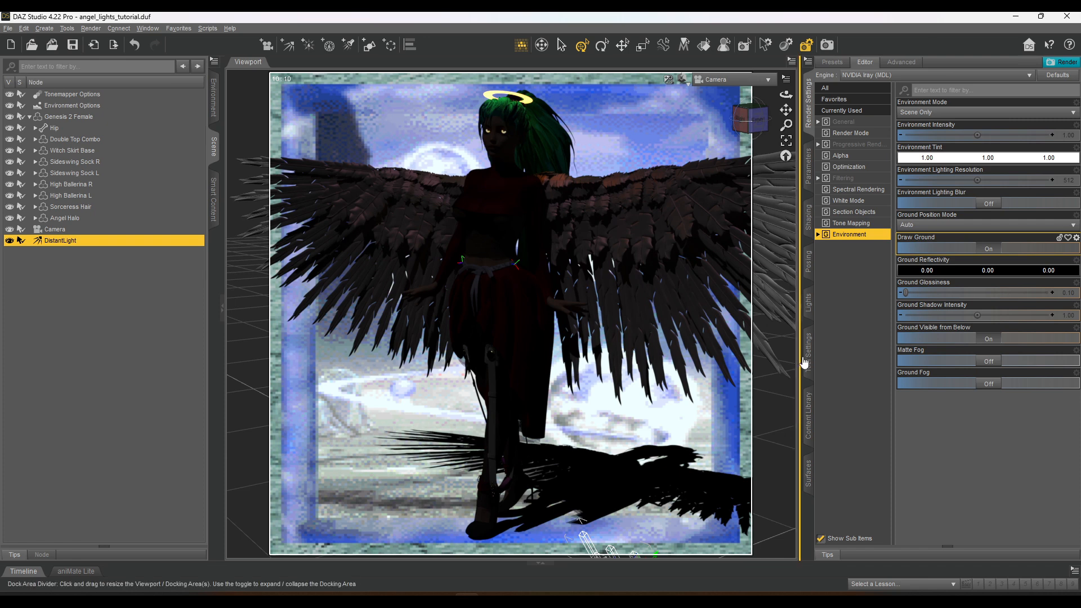
left_click(807, 315)
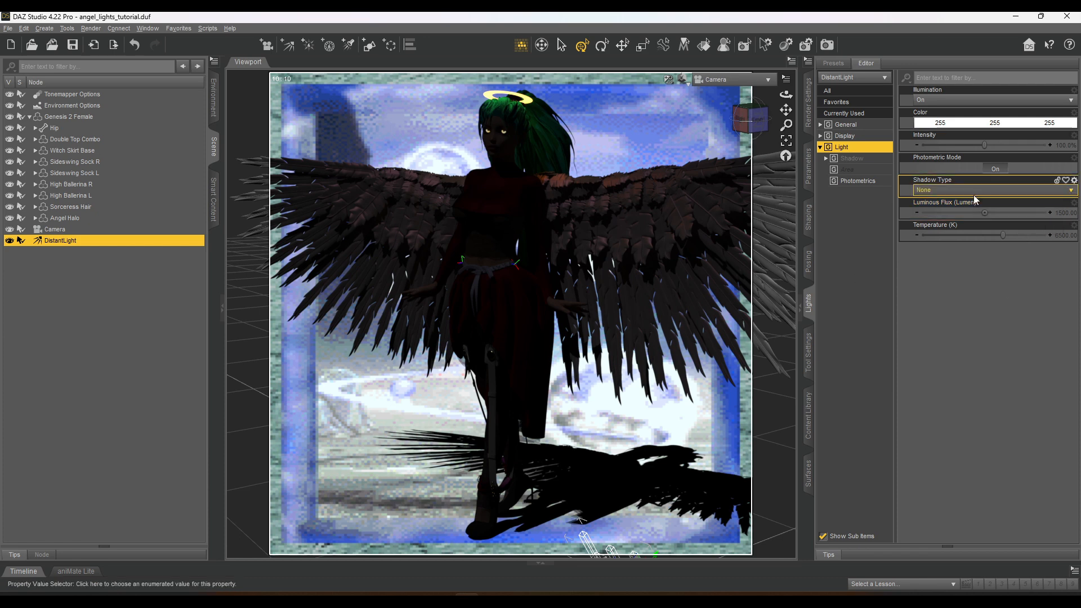
right_click(947, 256)
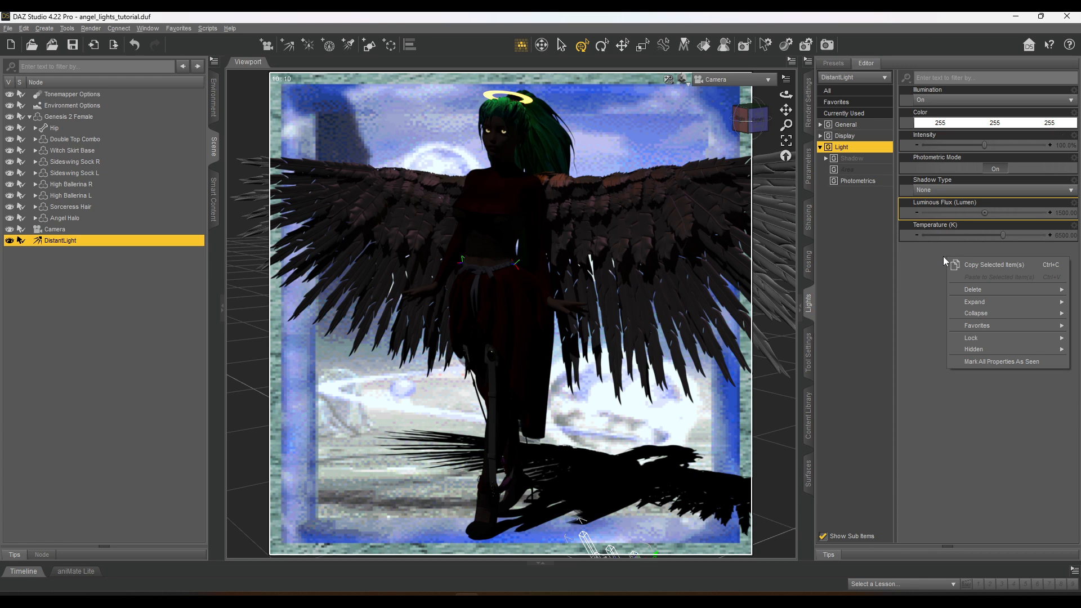
left_click(854, 22)
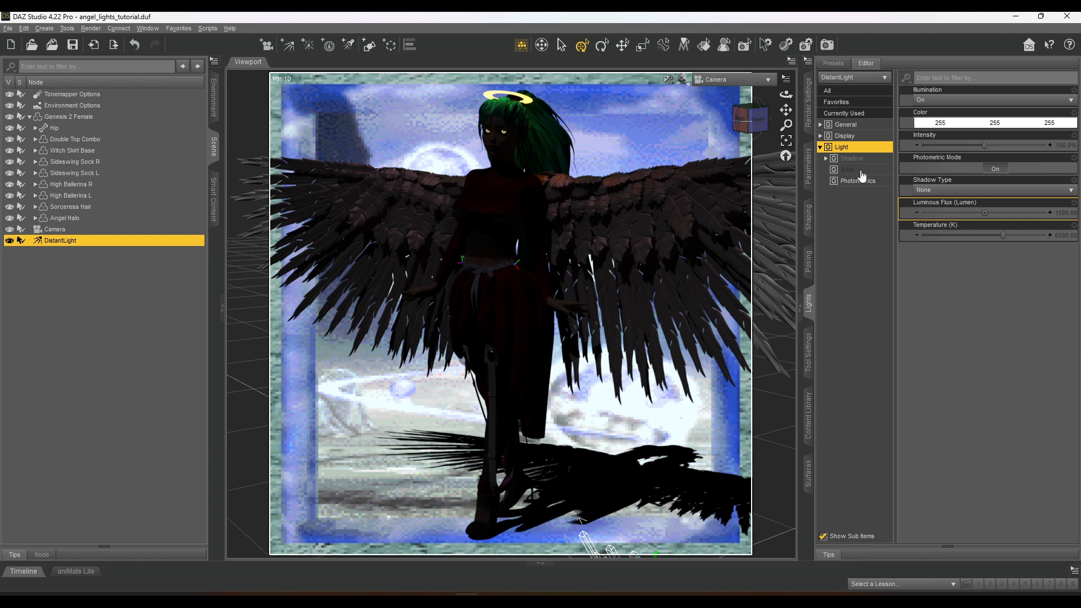
double_click(1068, 144)
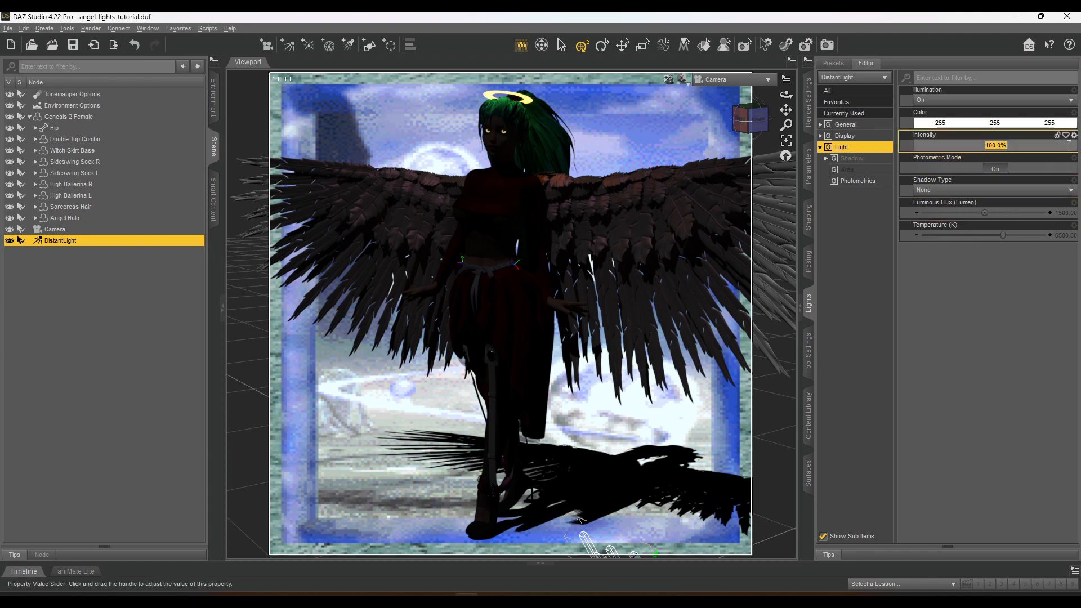
type("200")
key("Return")
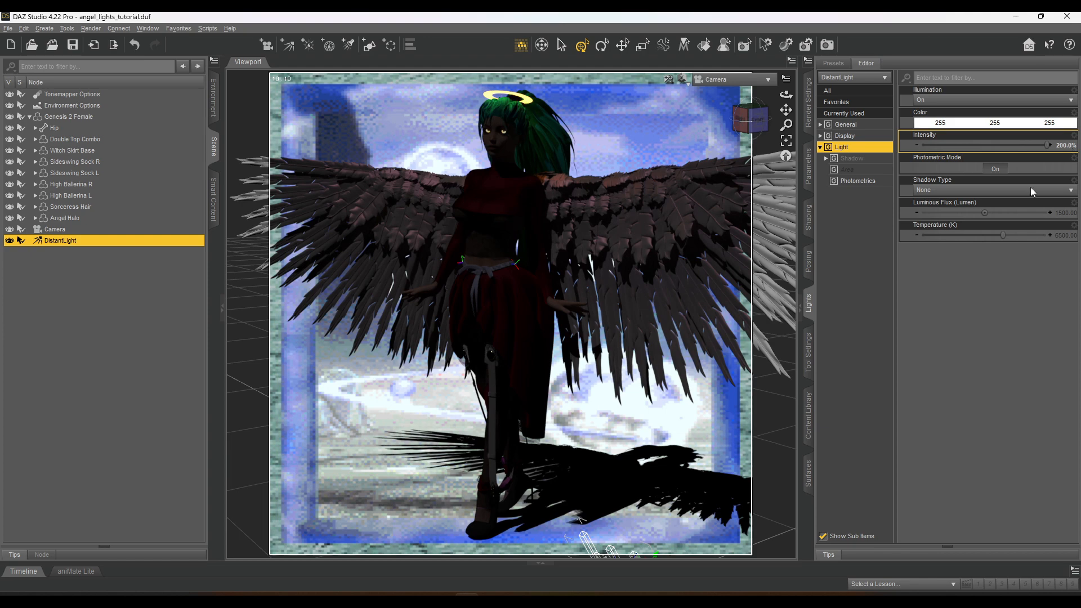
Set the distant light's Luminous Flux to 15000 lumen and raise it to 45000
double_click(1067, 214)
left_click(1011, 213)
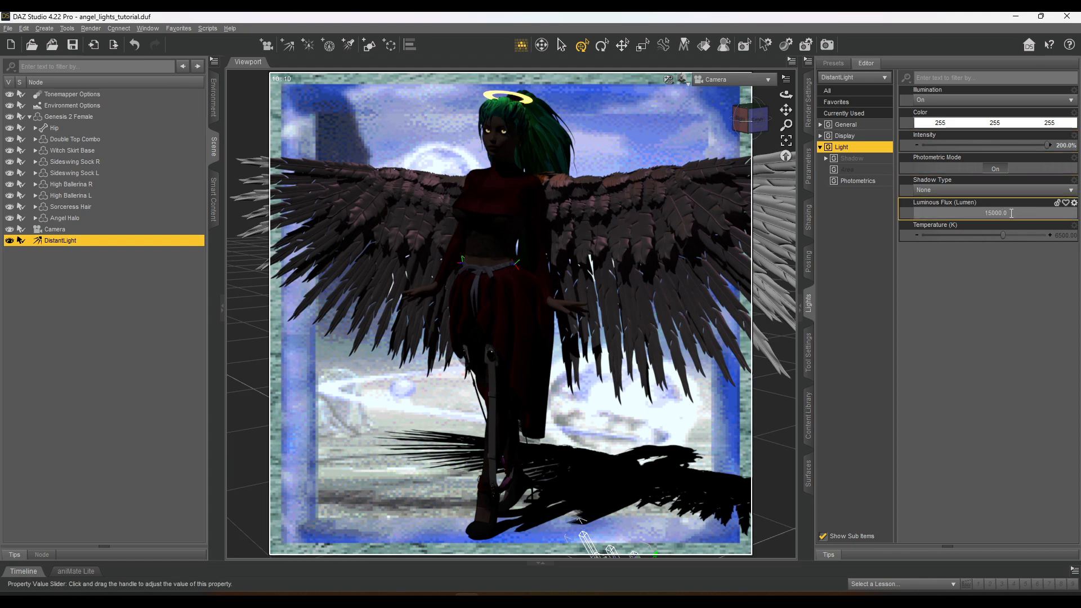
key("Return")
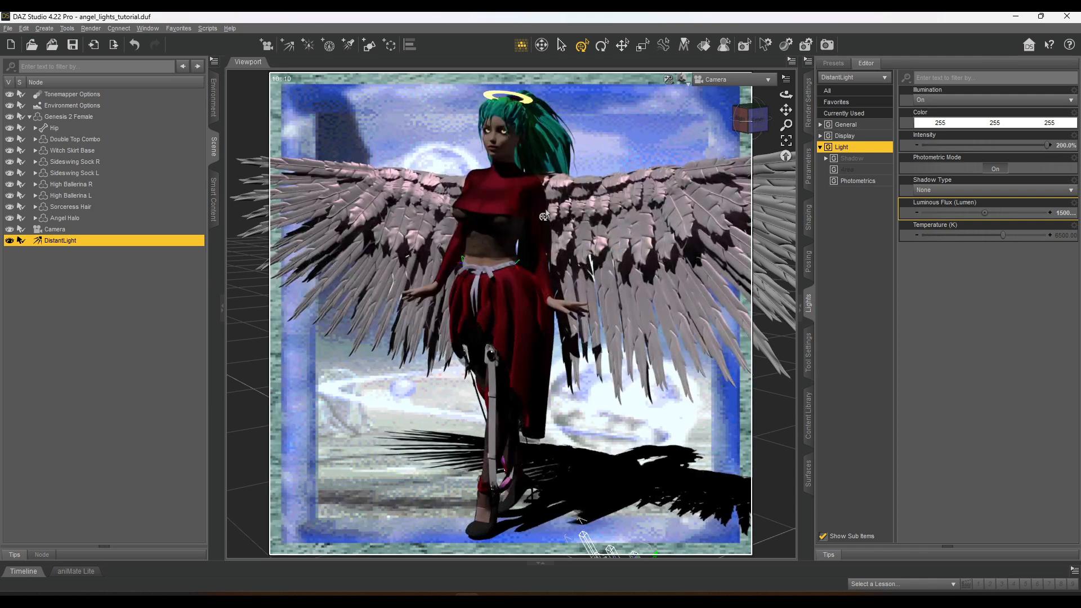
double_click(1063, 214)
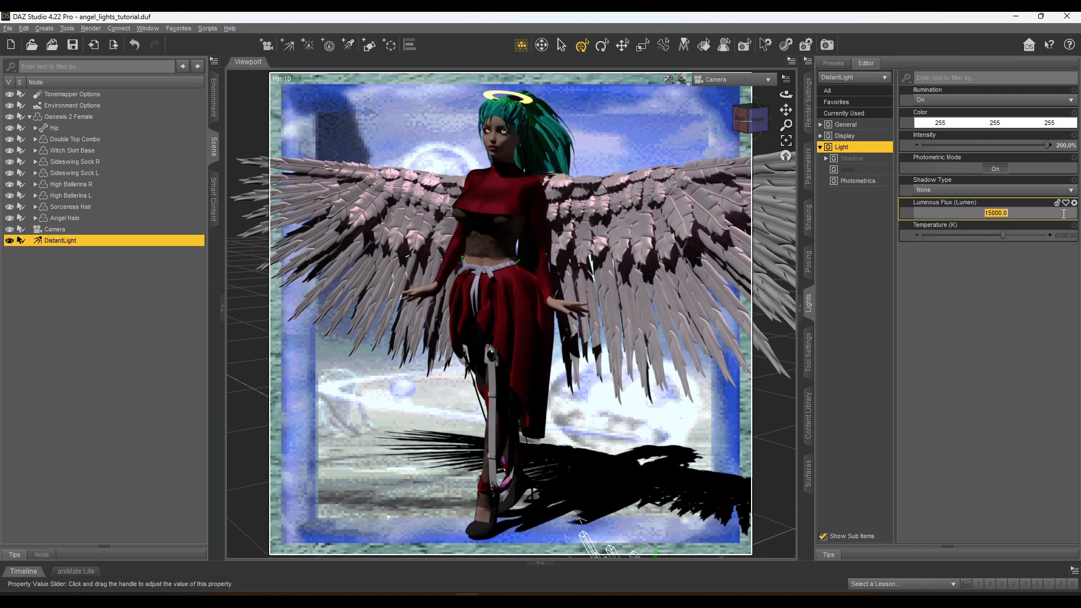
left_click(996, 213)
key("Return")
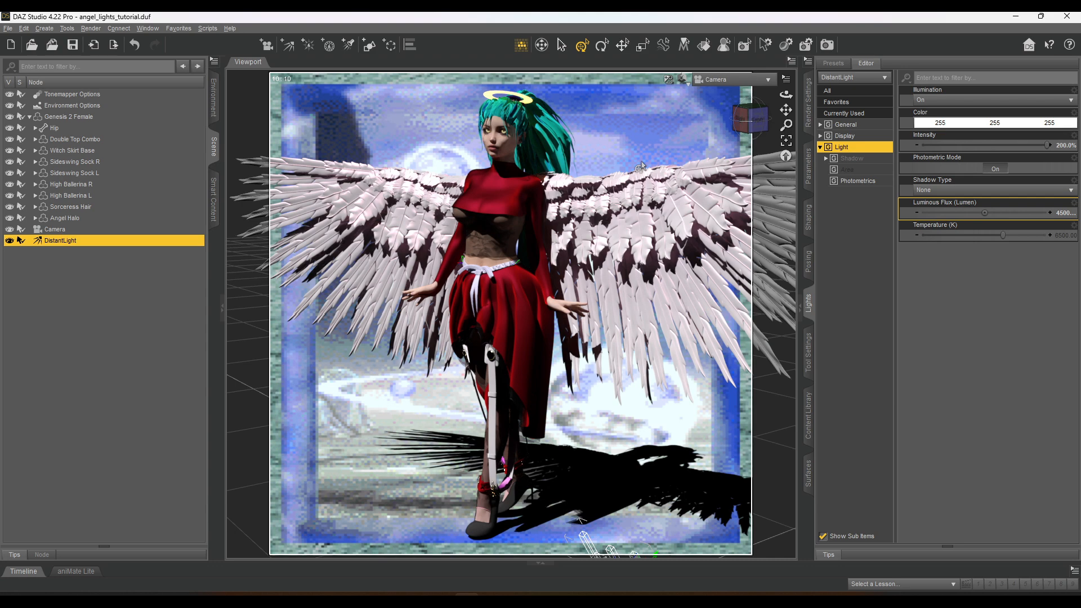
Try the Raytraced (Software Only) and Deep Shadow Map shadow types on the distant light and return to None
left_click(851, 160)
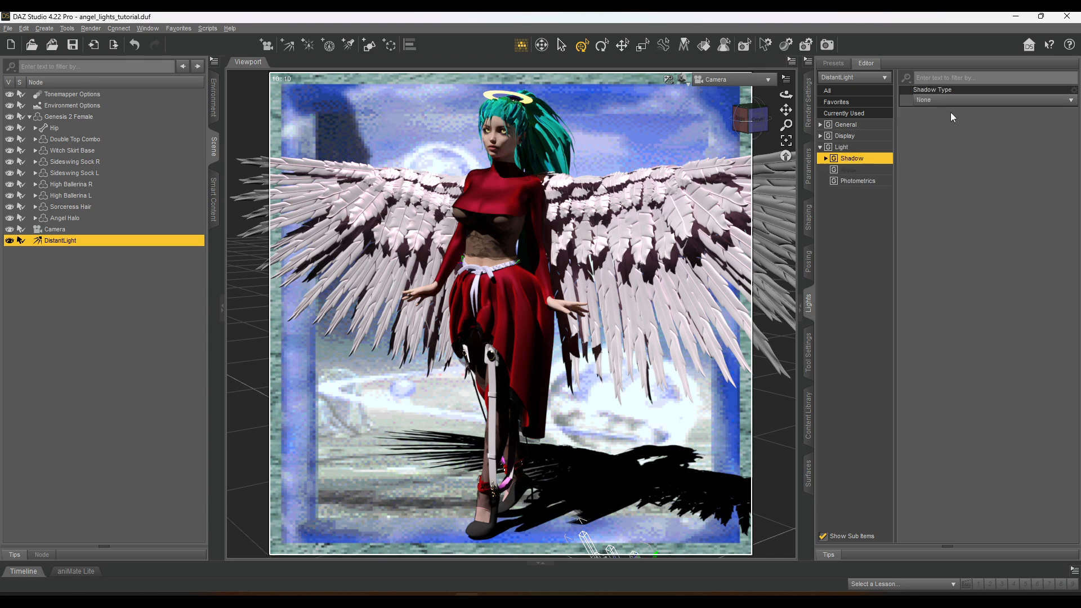
left_click(952, 100)
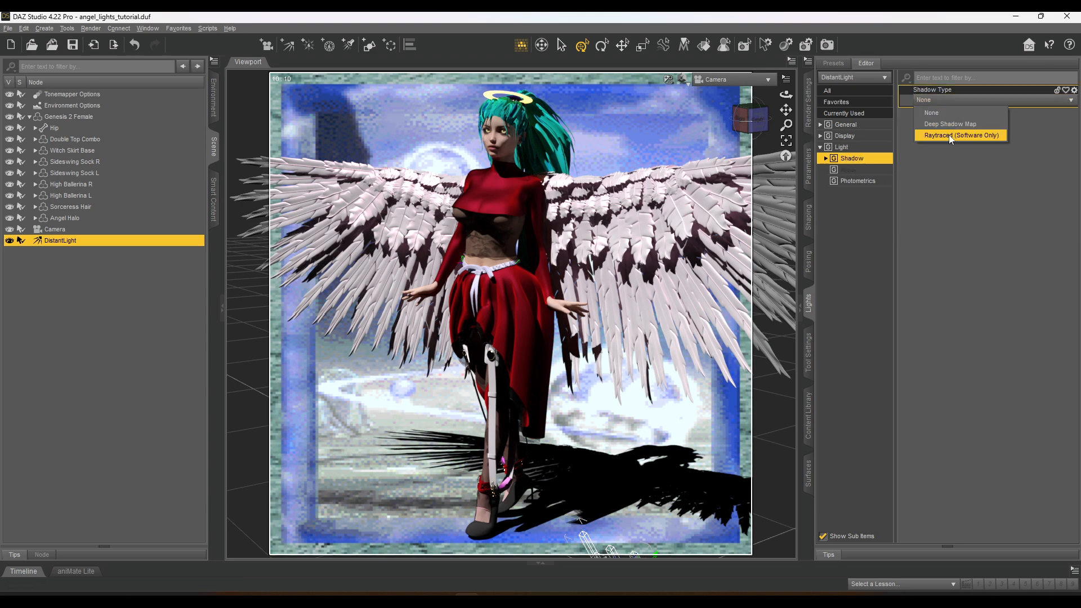
left_click(948, 136)
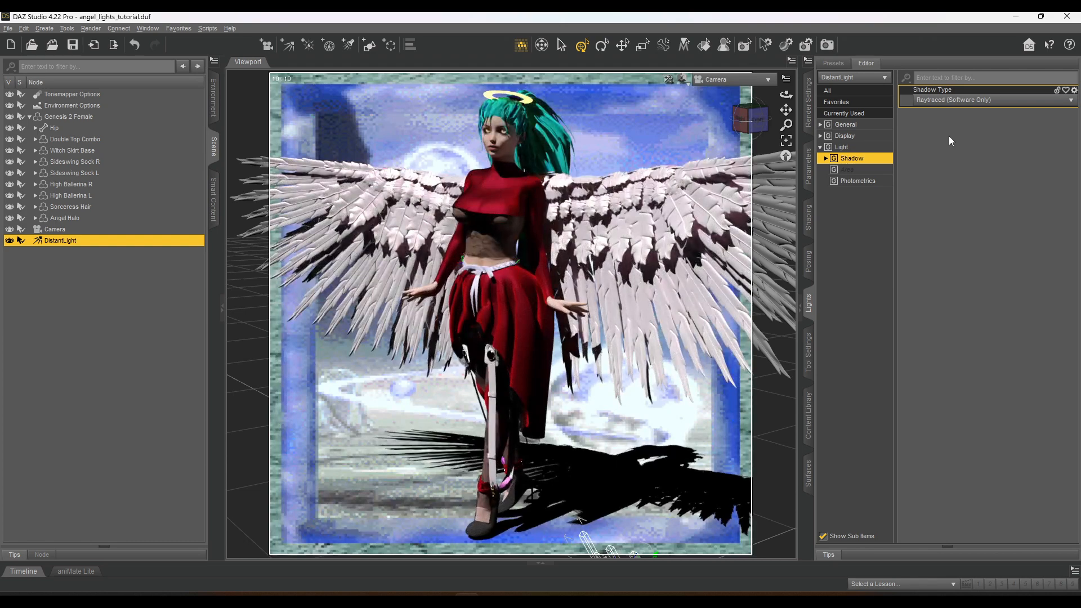
left_click(941, 99)
left_click(937, 114)
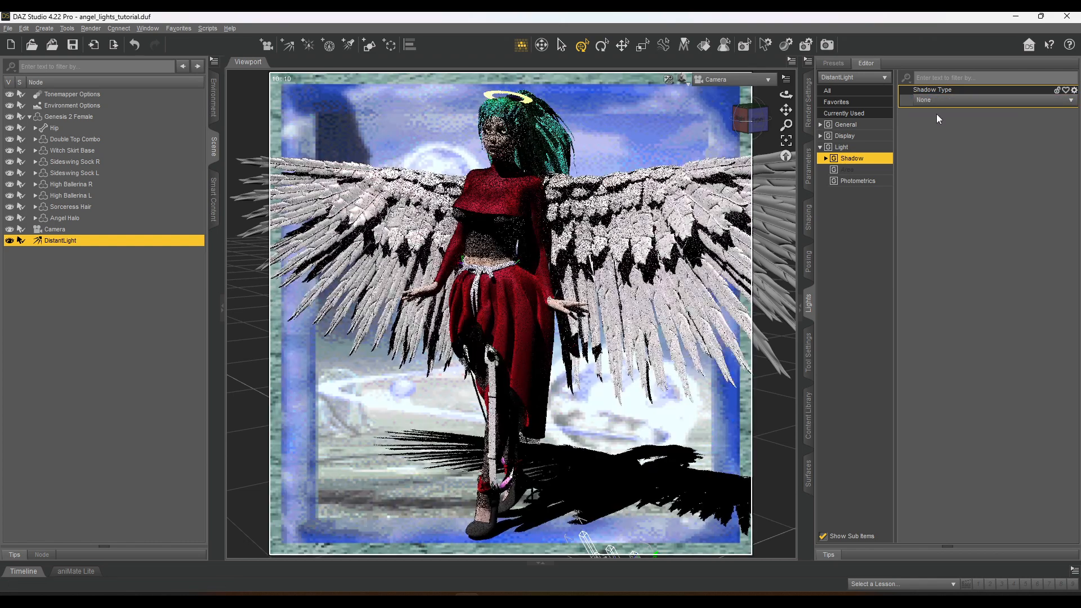
left_click(936, 101)
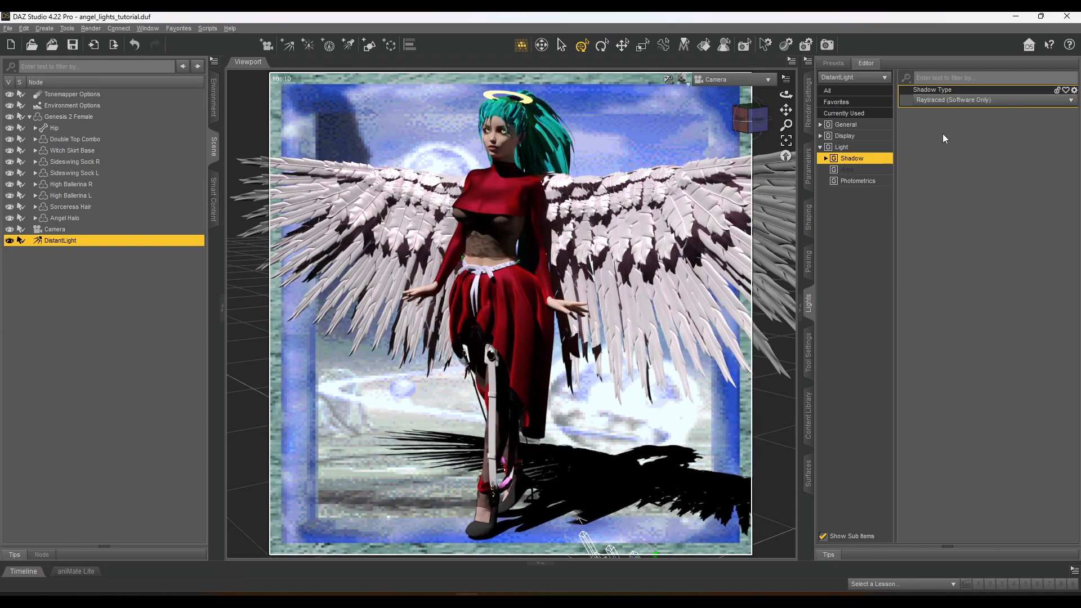
left_click(942, 135)
left_click(937, 100)
left_click(941, 125)
left_click(934, 101)
left_click(932, 113)
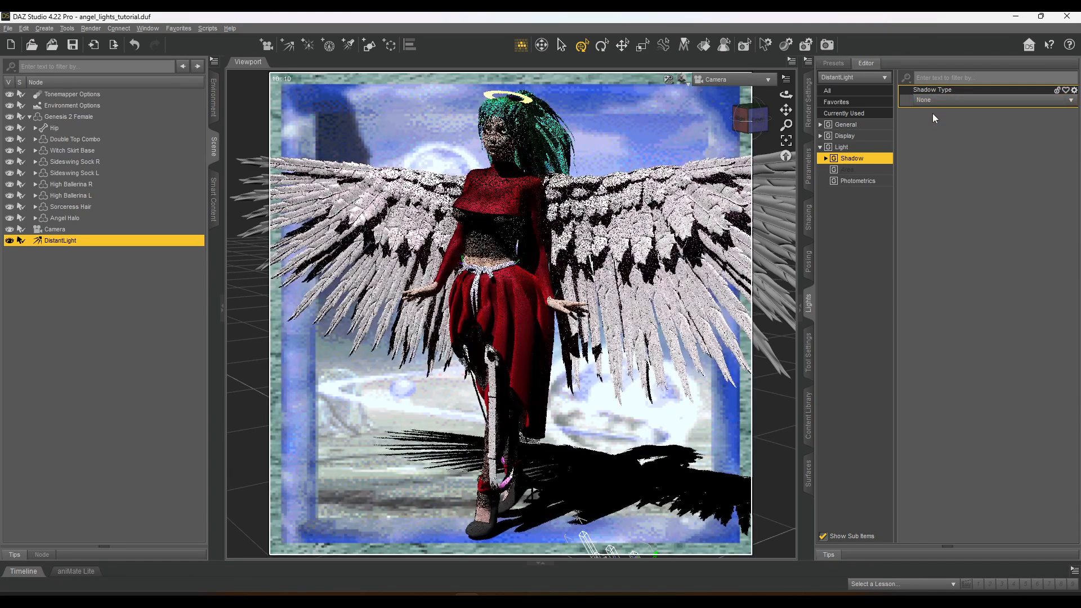
Set the Environment Mode to Dome Only and preview the Environment Map image, keeping NVIDIA Iray as the render engine
left_click(814, 118)
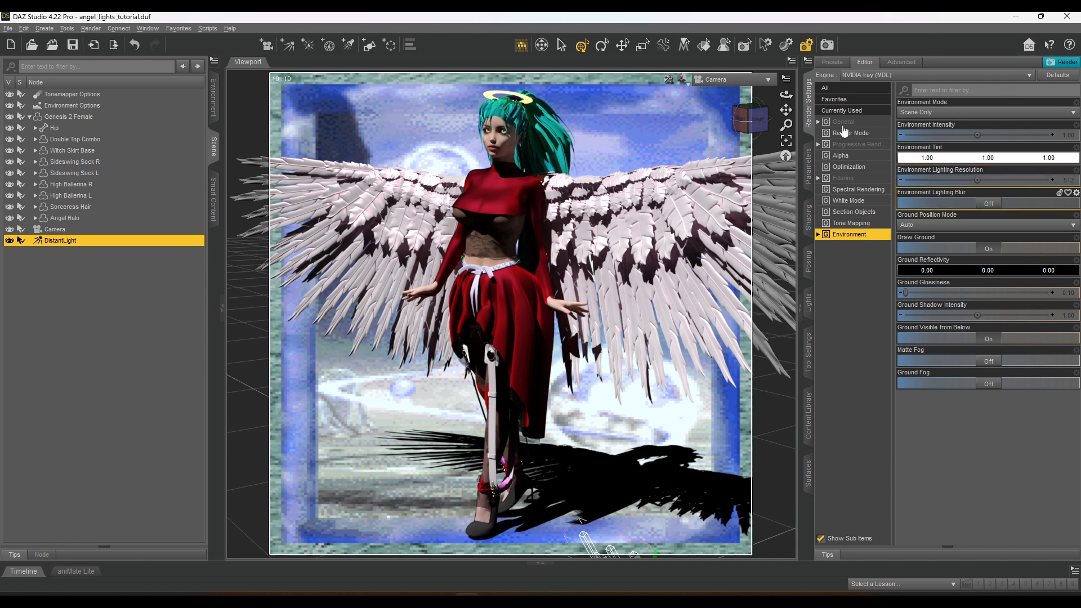
left_click(915, 115)
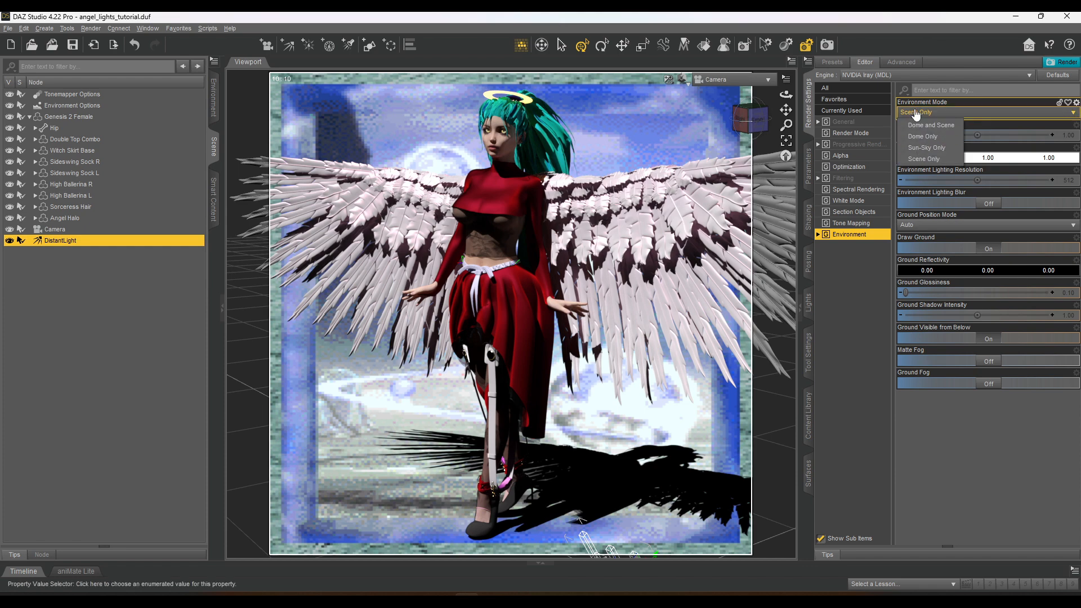
left_click(915, 136)
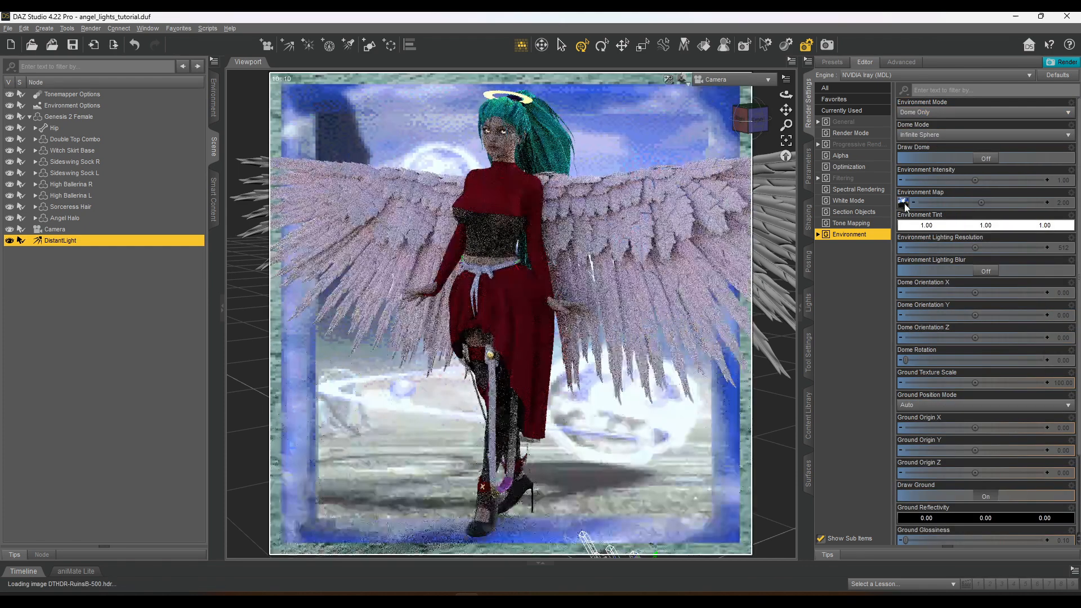
mouse_move(903, 204)
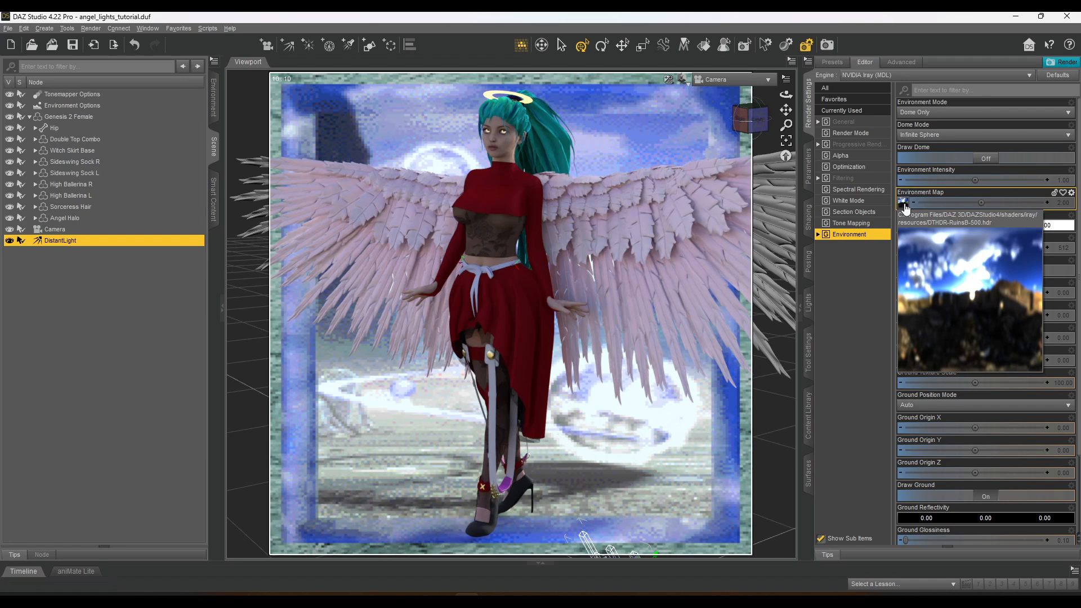
left_click(878, 76)
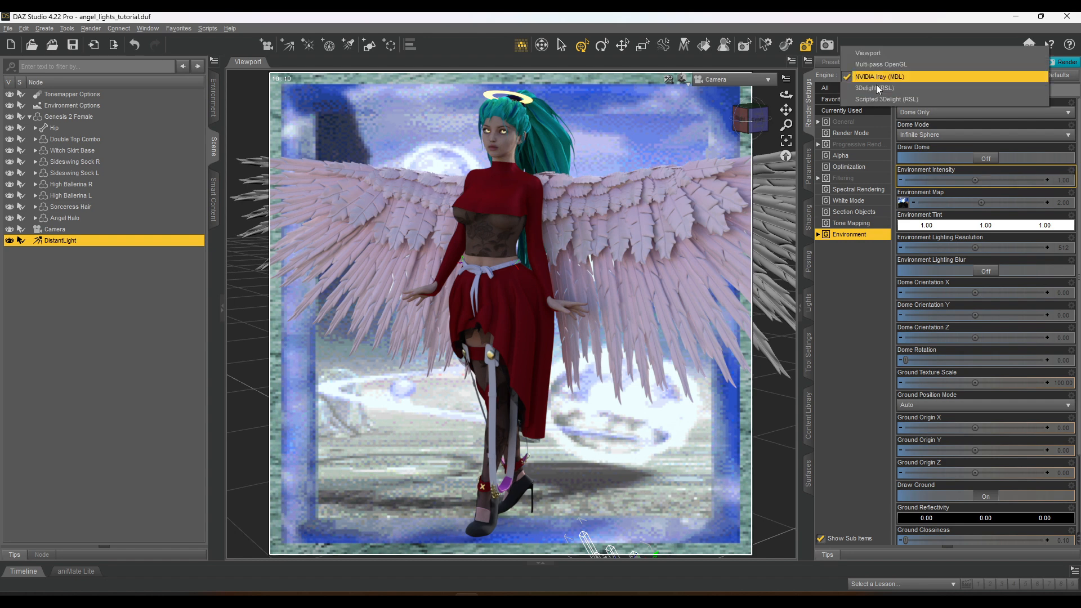
left_click(876, 79)
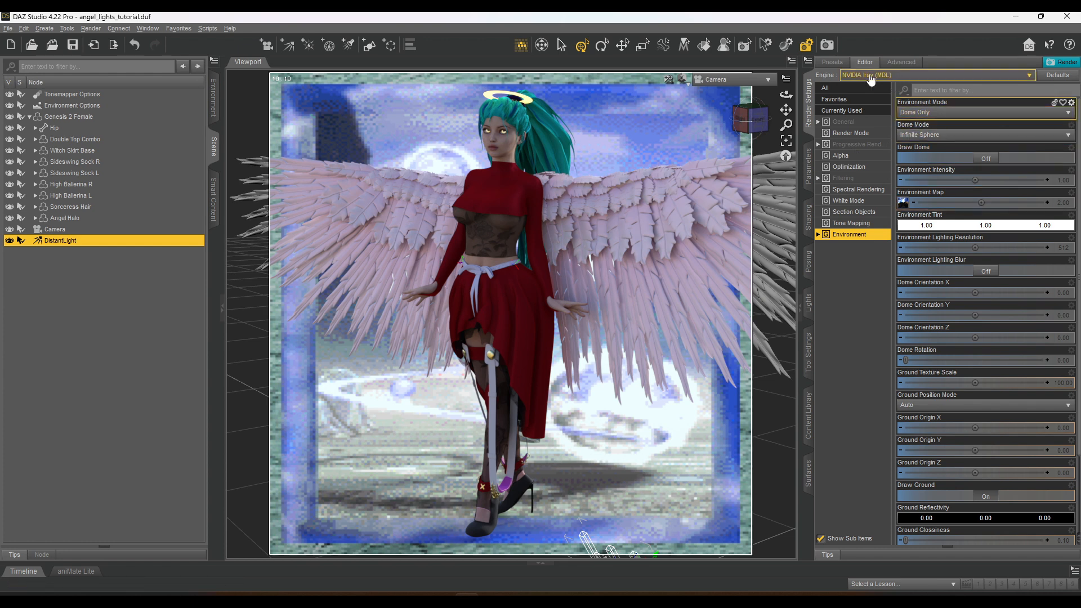
Set the Environment Tint to a bright magenta of about 1.00, 0.018, 0.83
left_click(950, 227)
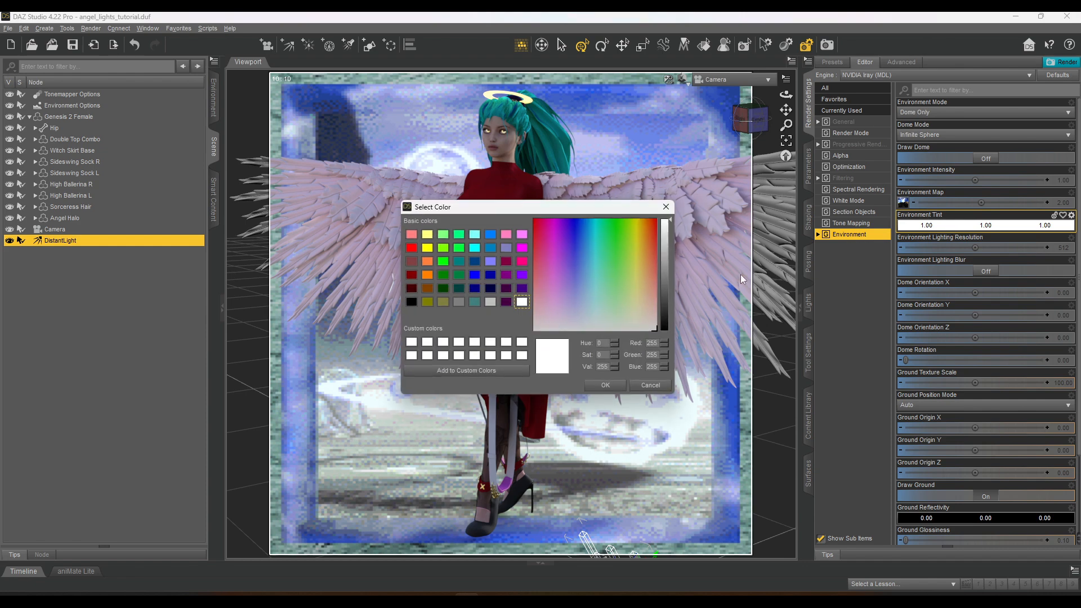
left_click(551, 236)
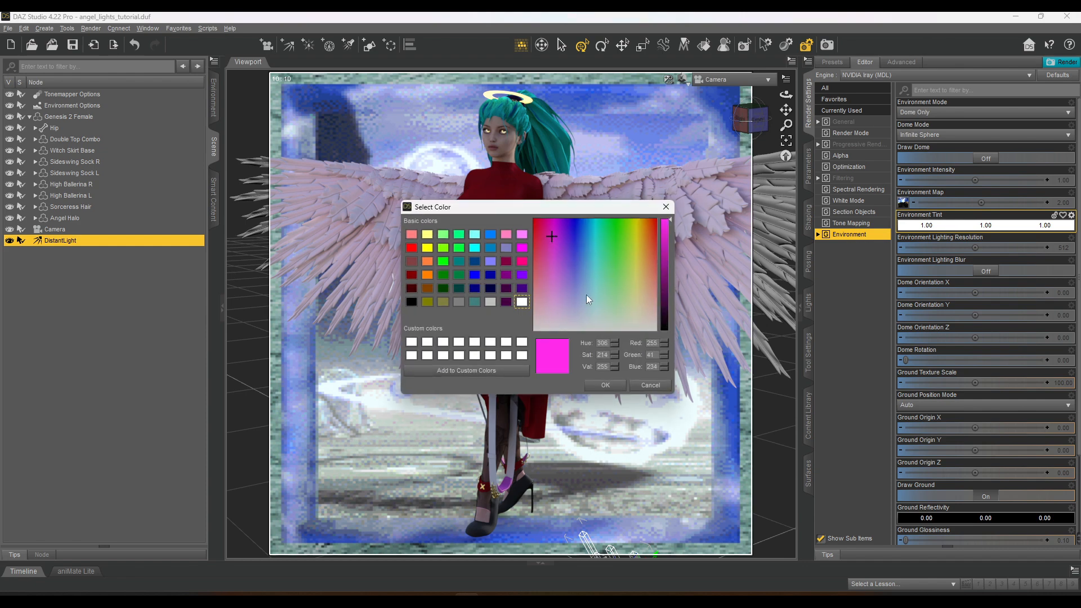
left_click(600, 385)
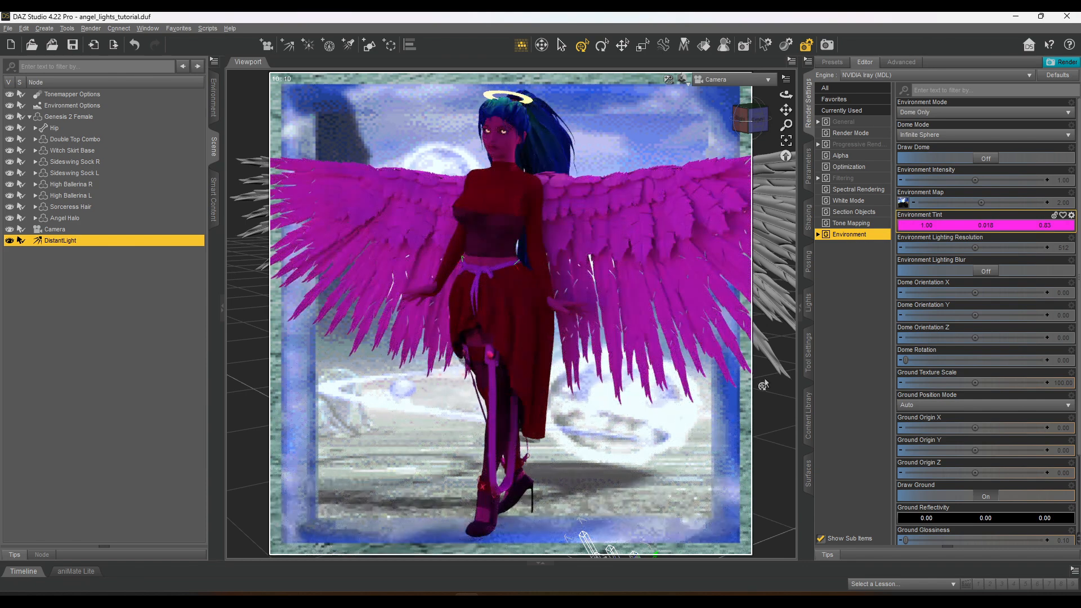
Try an Environment Map value of 0.05 and settle on 1
left_click(1063, 202)
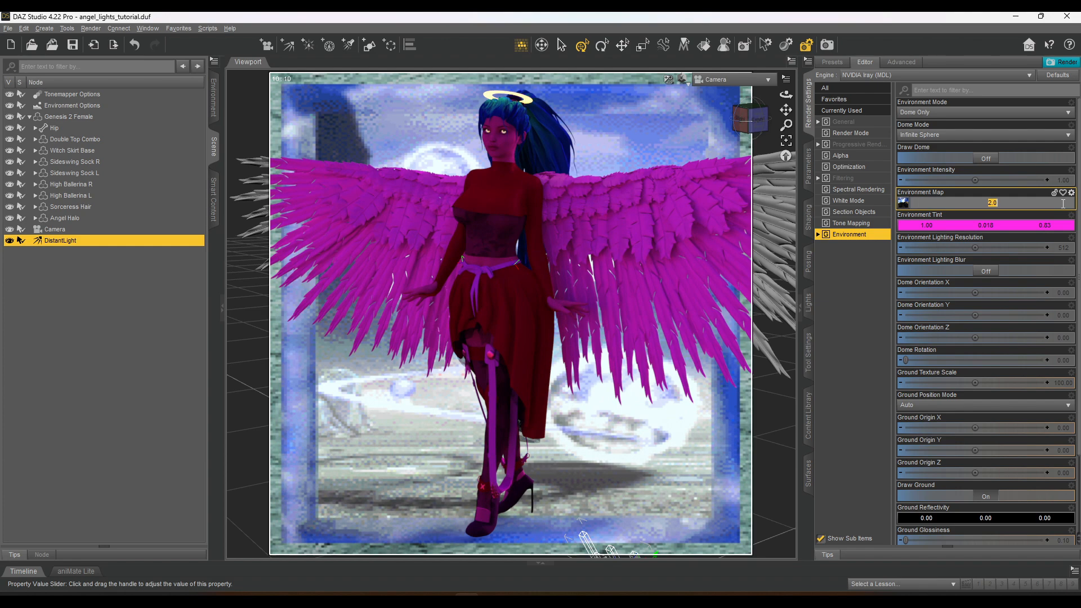
type("0.05")
key("Return")
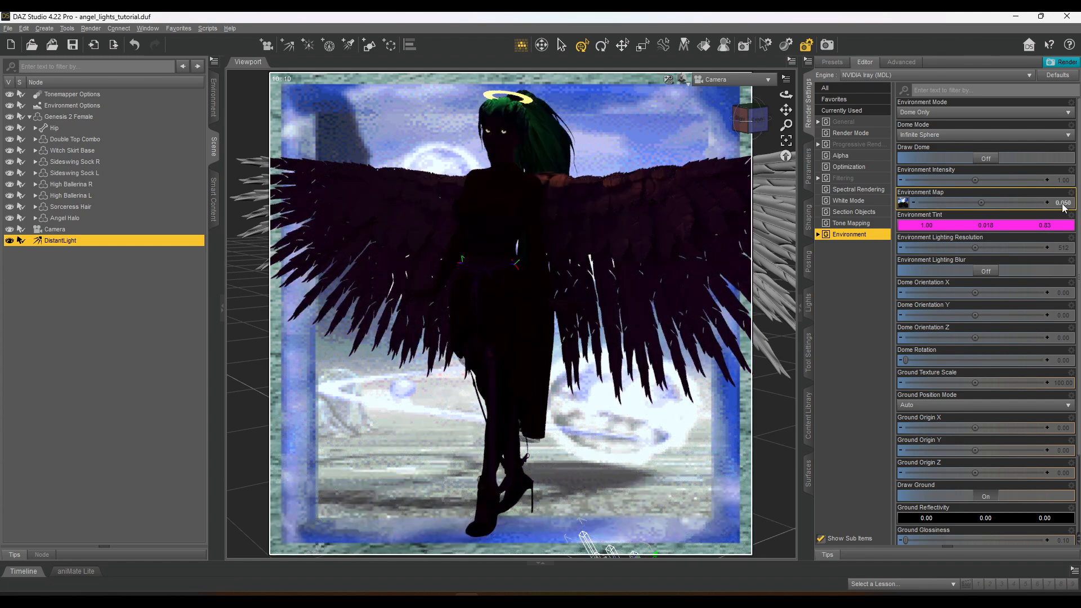
left_click(1062, 203)
type("1")
key("Return")
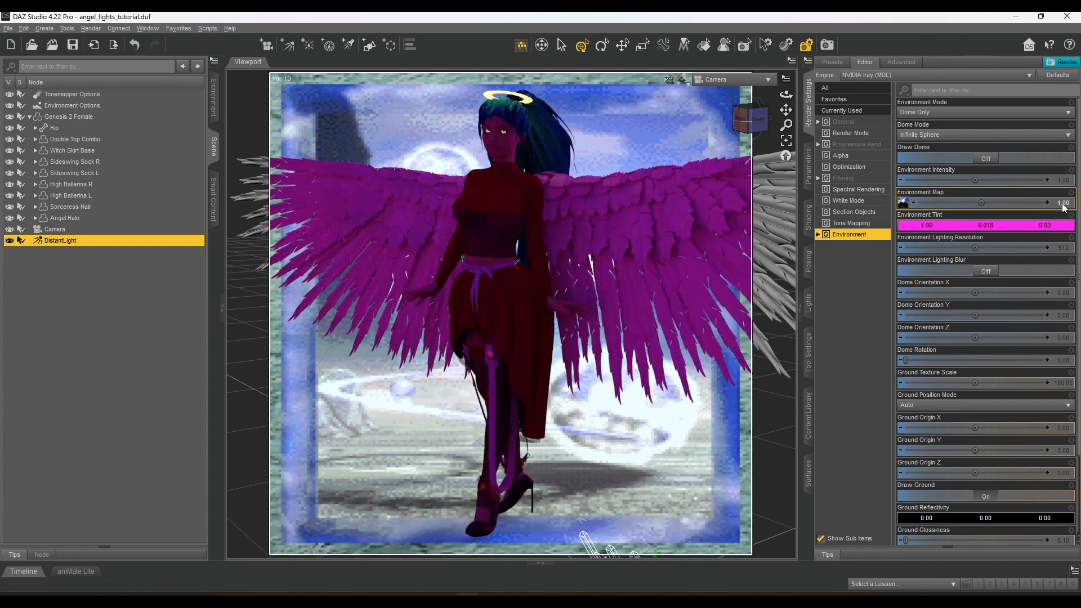
Try an Environment Tint of pure red at 1.00, 0.00, 0.0001 and a soft blue at 0.32, 0.33, 1.00
left_click(960, 224)
left_click(534, 219)
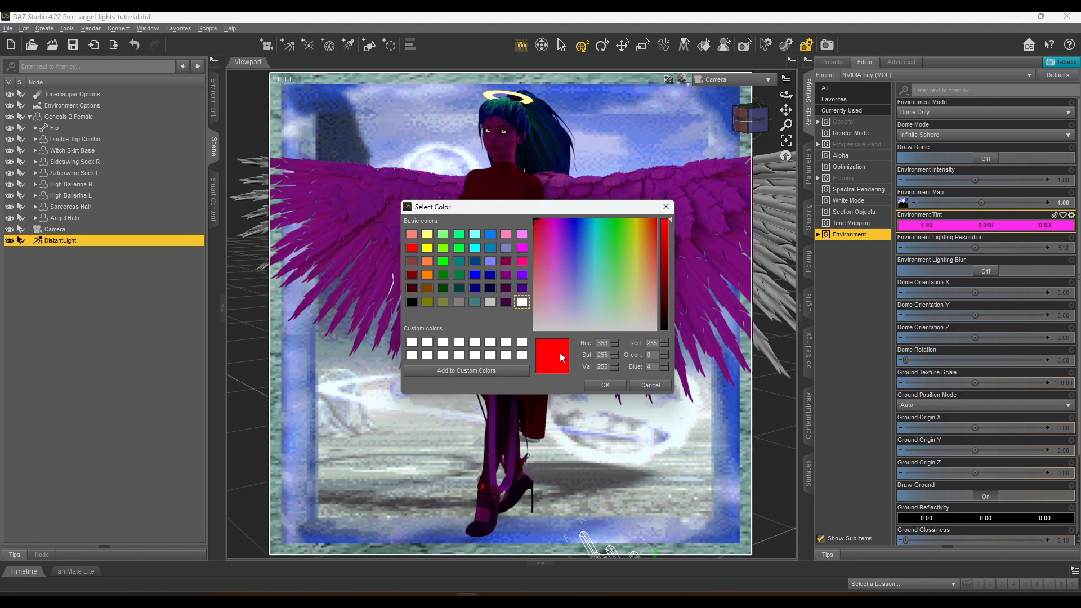
left_click(605, 385)
left_click(906, 225)
left_click(578, 255)
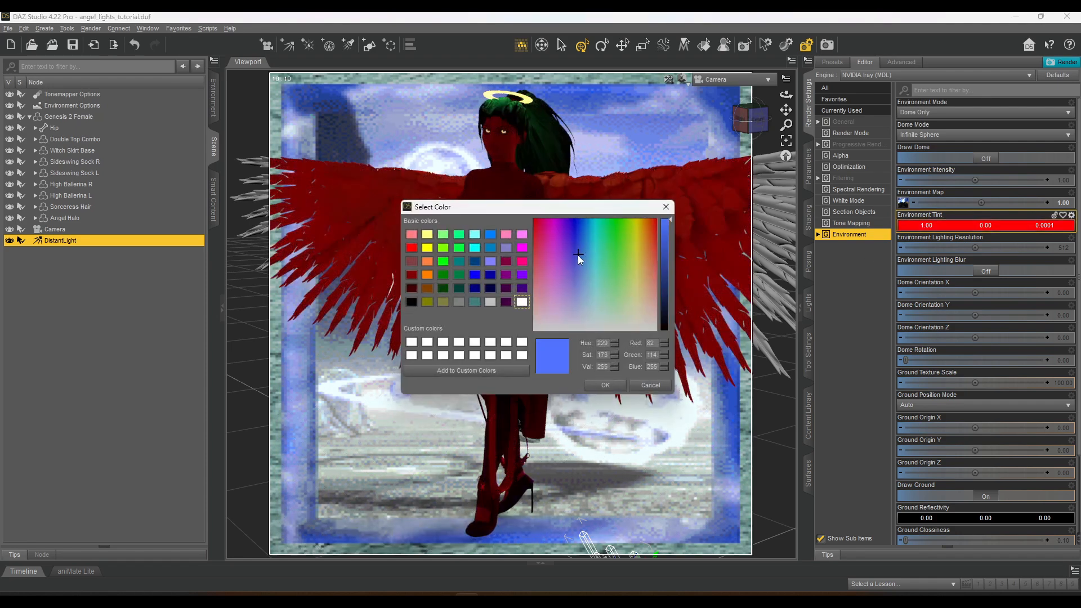
left_click_drag(578, 255, 574, 283)
left_click(605, 385)
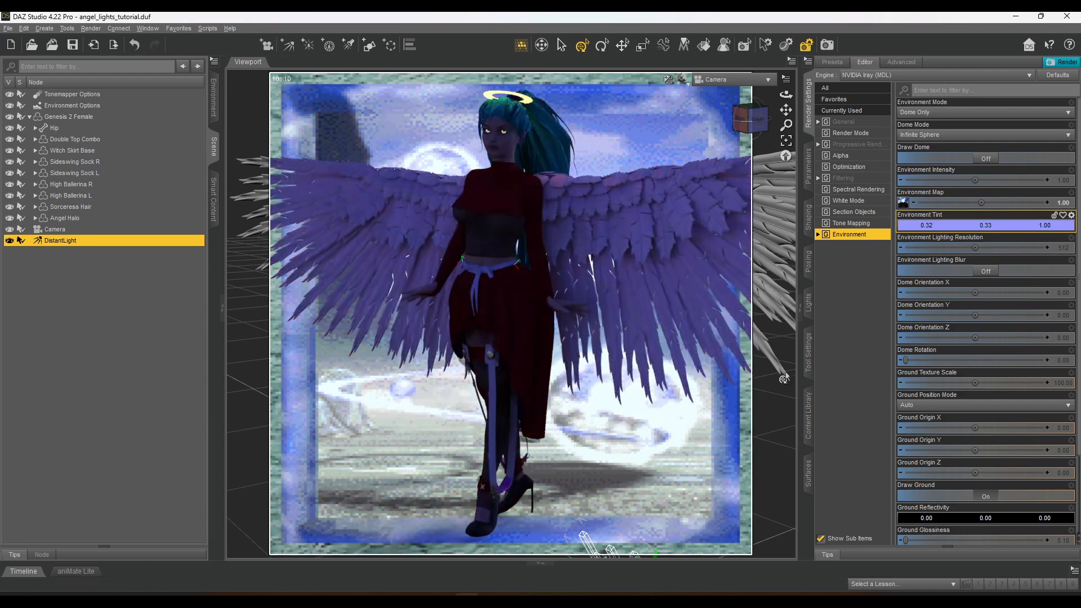
Set the Environment Tint to white at 1.00, 1.00, 1.00
left_click(948, 225)
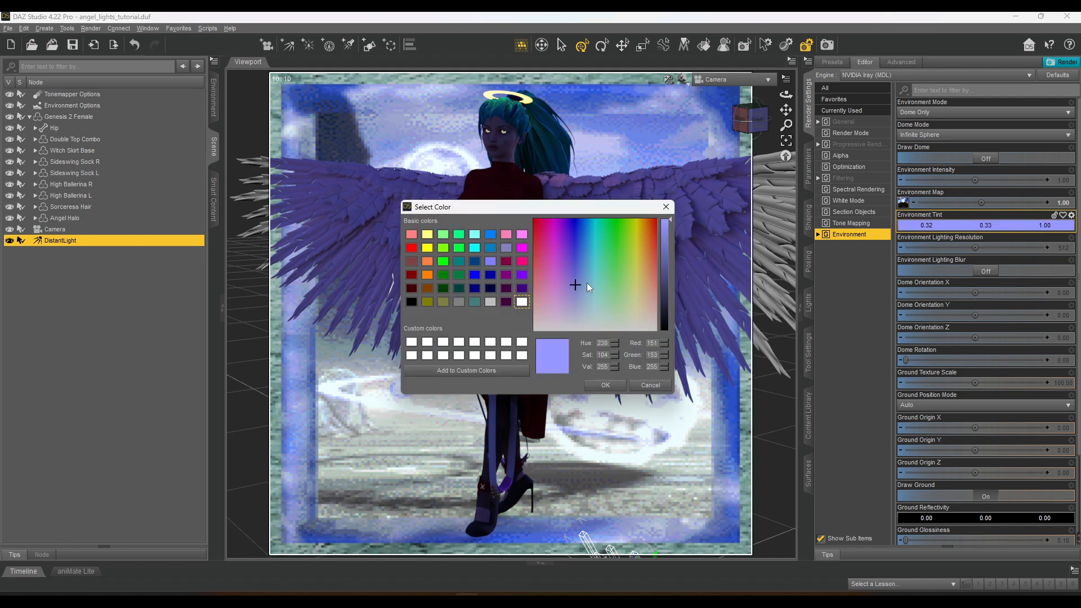
left_click_drag(580, 283, 534, 328)
left_click(604, 385)
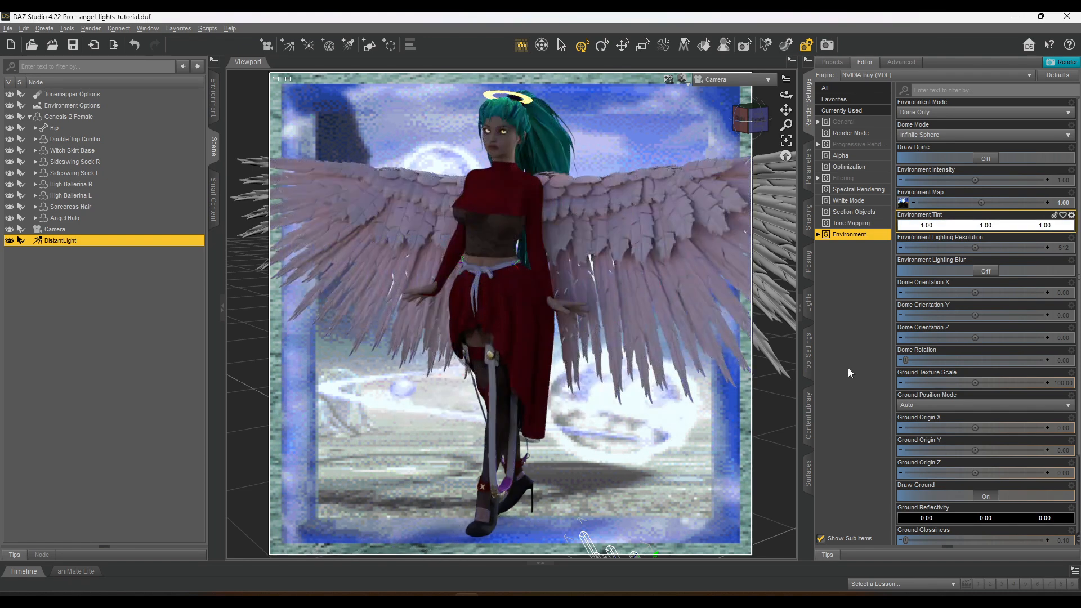
Try pale yellow Environment Tints of 1.00, 1.00, 0.79 and 1.00, 1.00, 0.94, and return the tint to pure white
left_click(946, 228)
left_click_drag(619, 301, 636, 320)
left_click(605, 385)
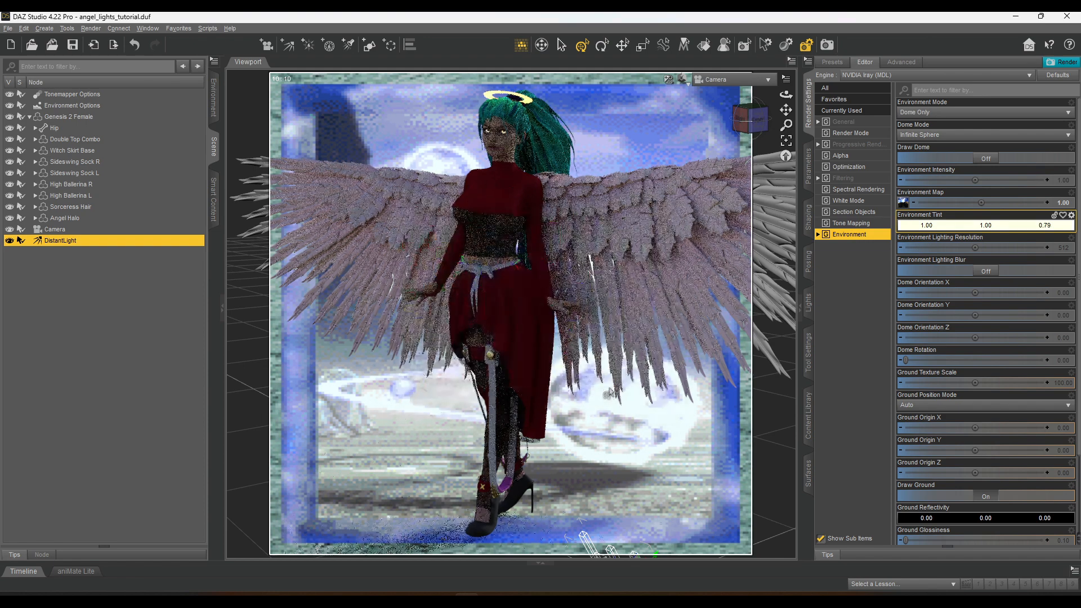
left_click(925, 225)
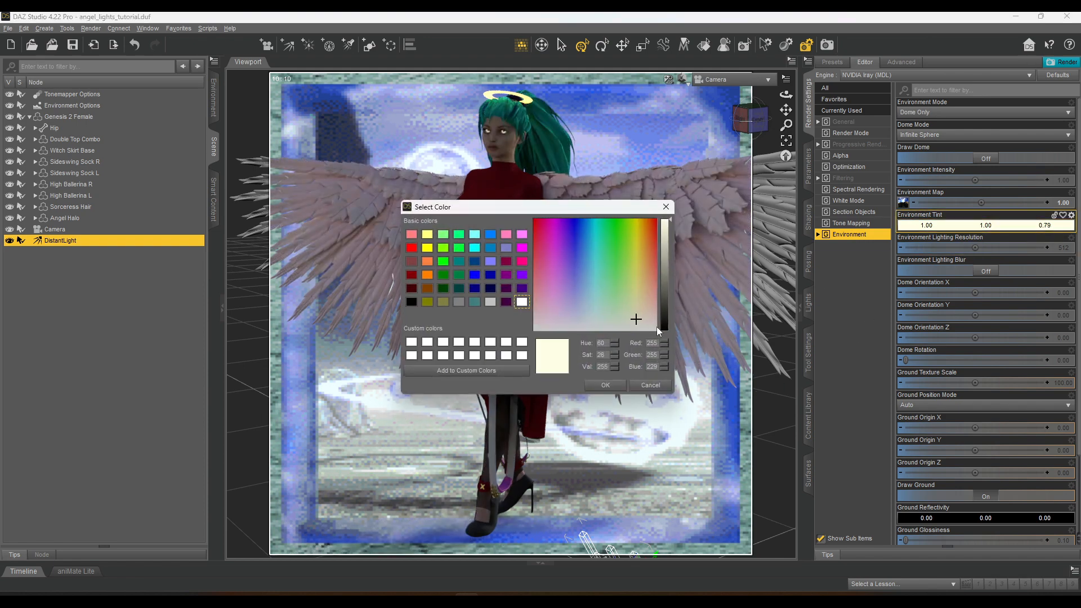
left_click_drag(636, 320, 636, 327)
left_click(605, 385)
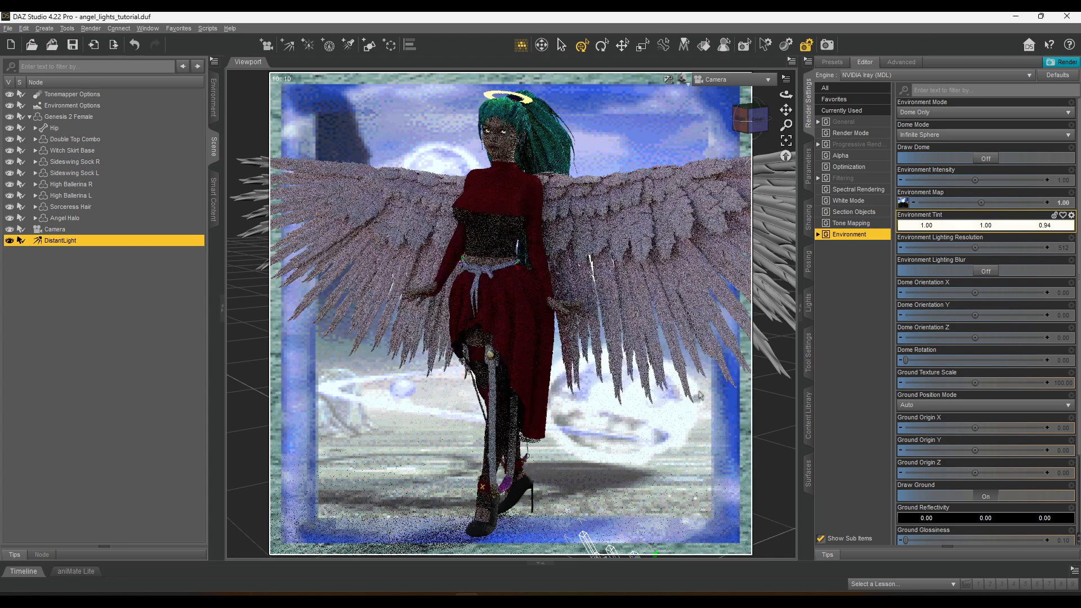
left_click(957, 225)
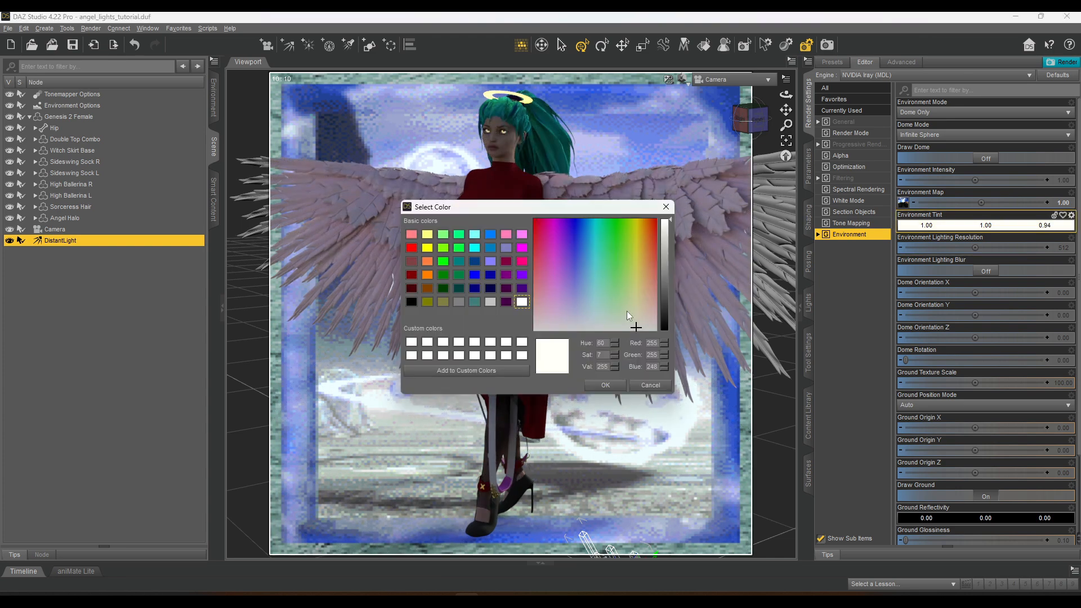
left_click(608, 386)
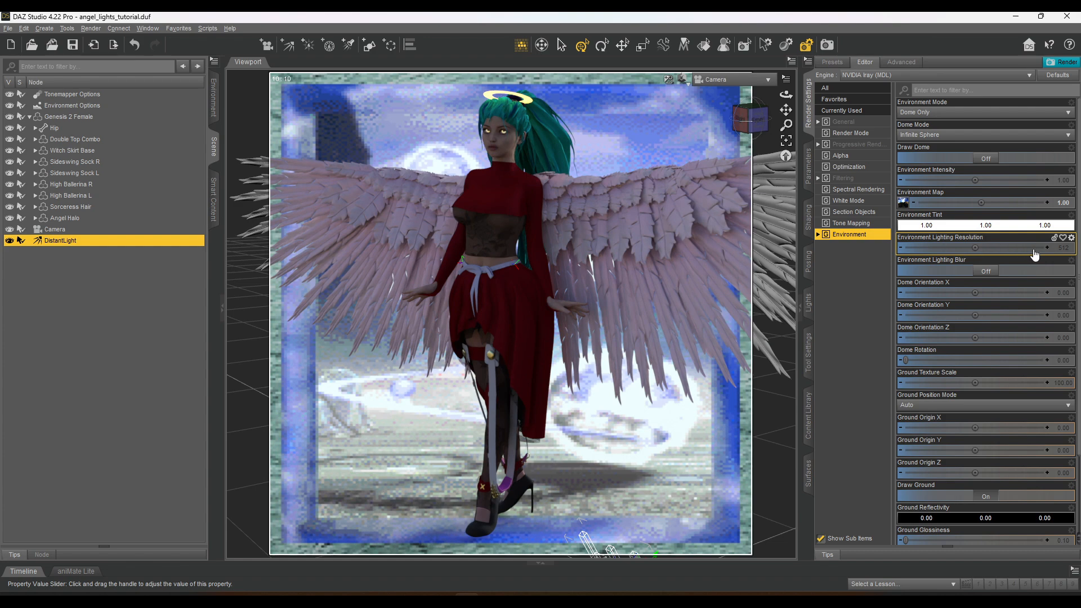
Try adjusting the Environment Lighting Resolution and undo the change
left_click_drag(975, 248, 978, 252)
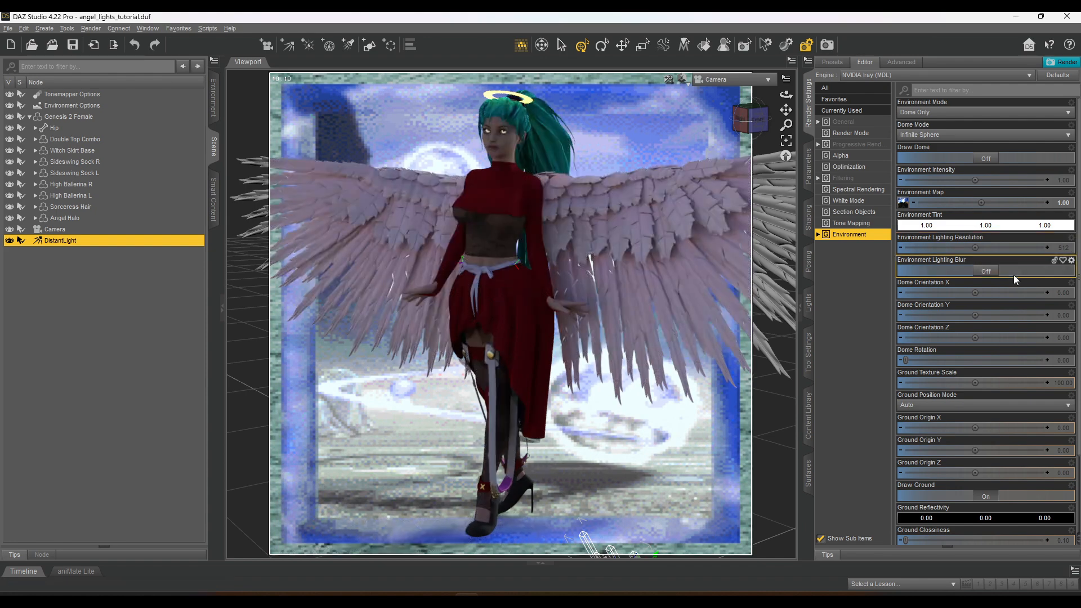
key("ctrl+z")
Browse for an Environment Map image and load saudi.jpg in place of the HDR file
mouse_move(901, 202)
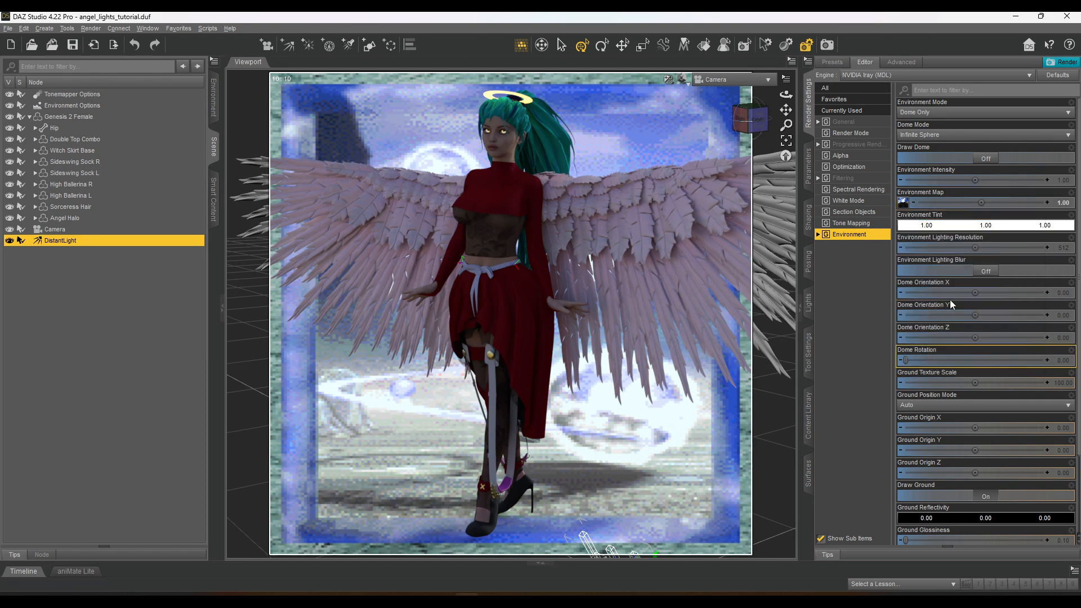
scroll(950, 305, "down", 3)
scroll(950, 304, "up", 3)
left_click(903, 203)
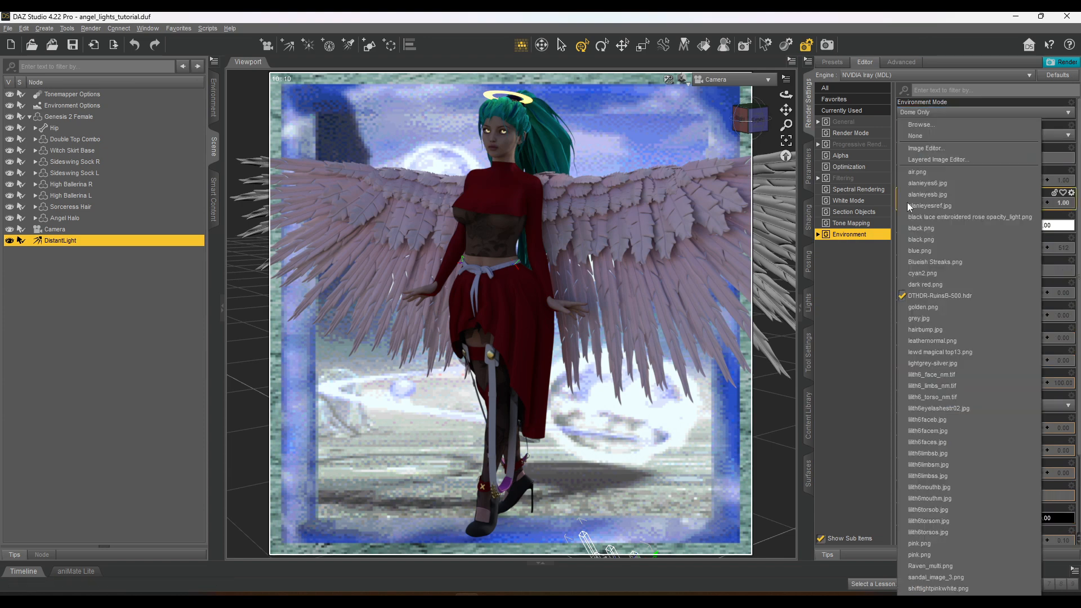
left_click(923, 126)
key("Escape")
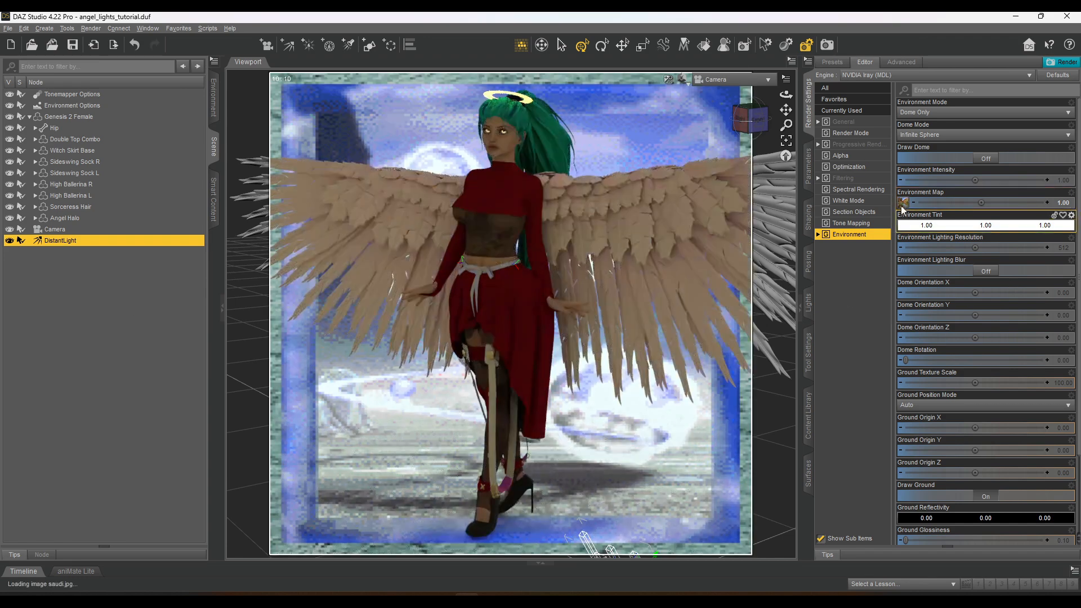
Set the Environment Map value to 2 for the saudi.jpg image
mouse_move(901, 205)
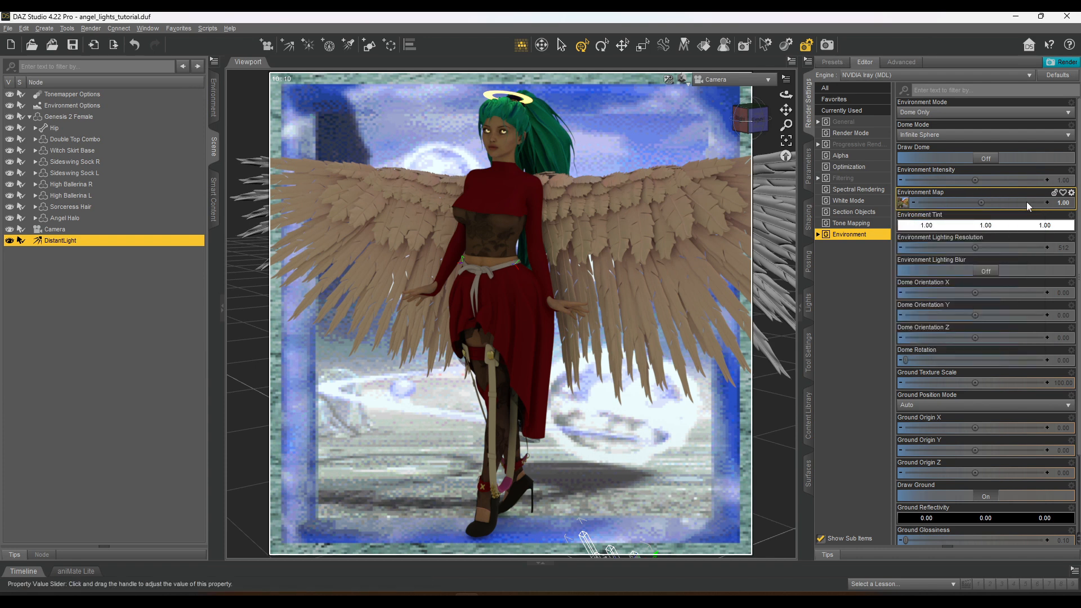
left_click(1061, 204)
type("2")
key("Return")
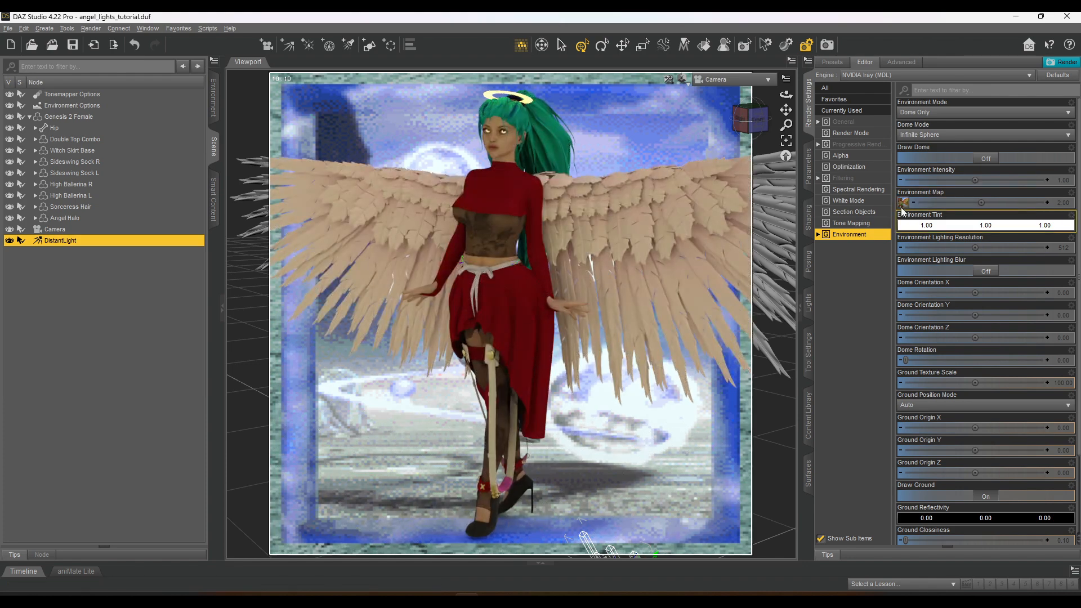
Undo the Environment Map value and image changes to restore the DTHDR-RuinsB-500.hdr map
left_click(904, 203)
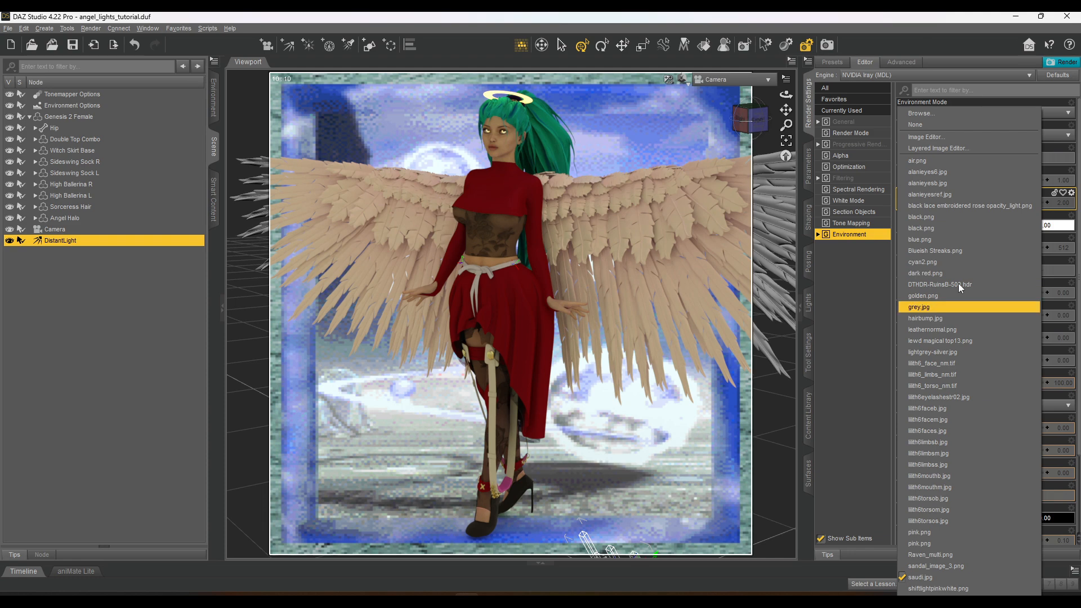
left_click(860, 310)
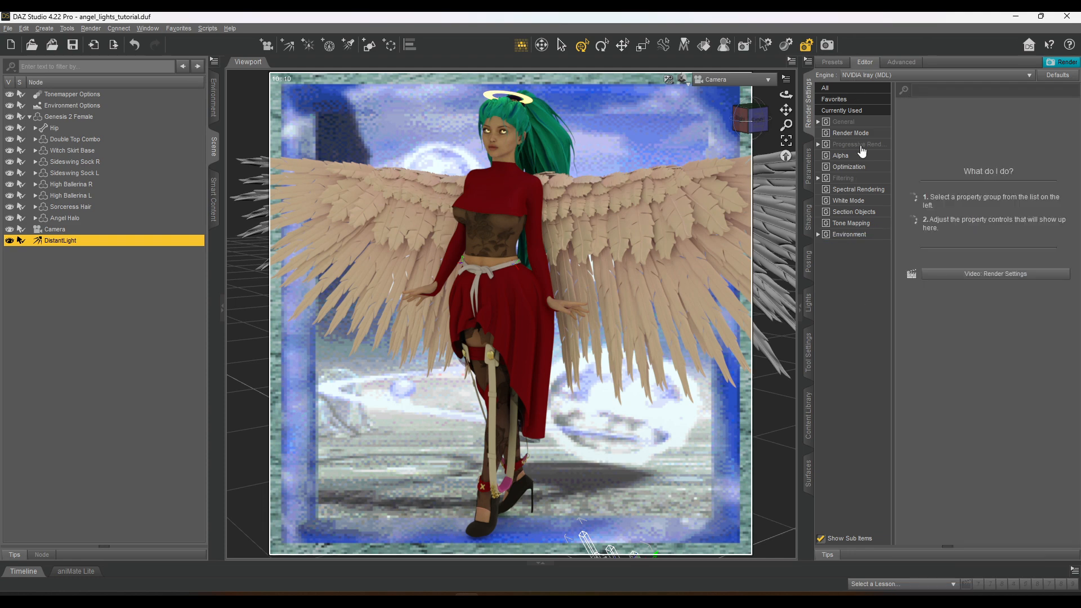
left_click(838, 235)
key("ctrl+z")
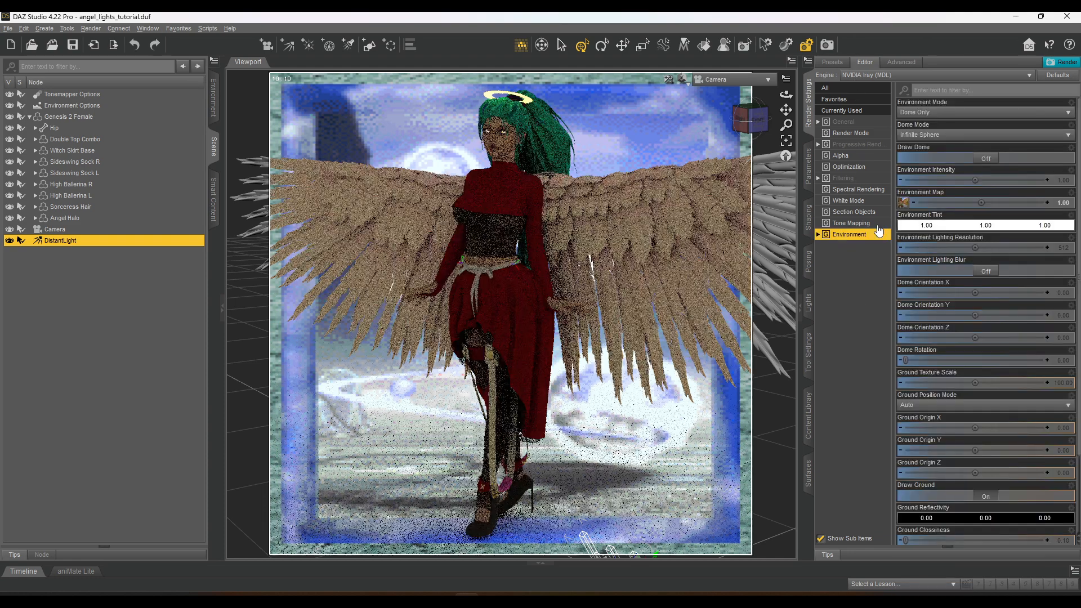
Set the Environment Map value to 2 for the DTHDR-RuinsB-500.hdr image
mouse_move(902, 204)
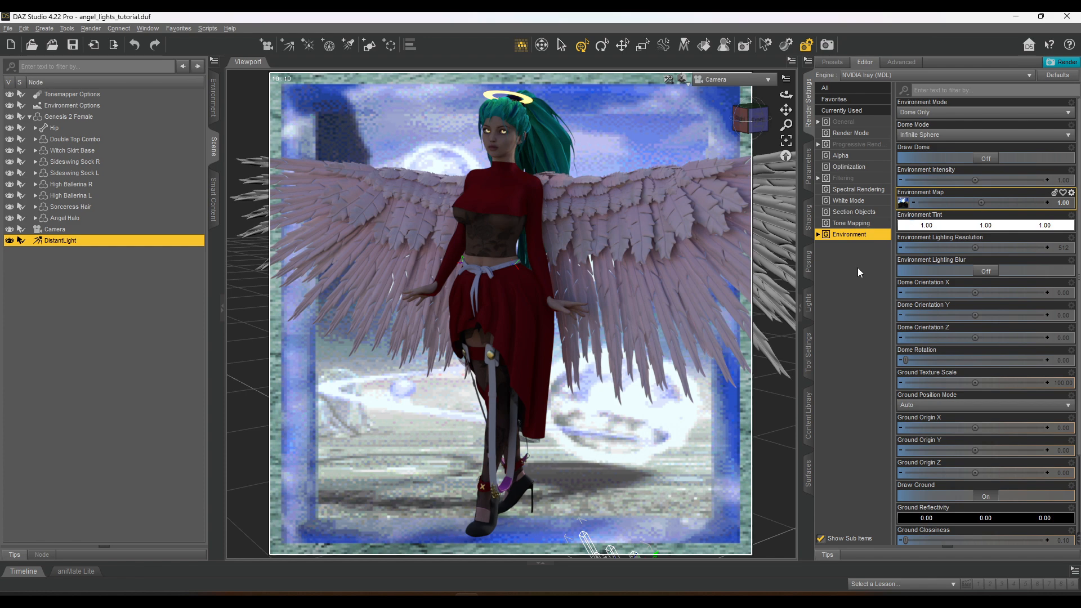
left_click(1060, 203)
type("2")
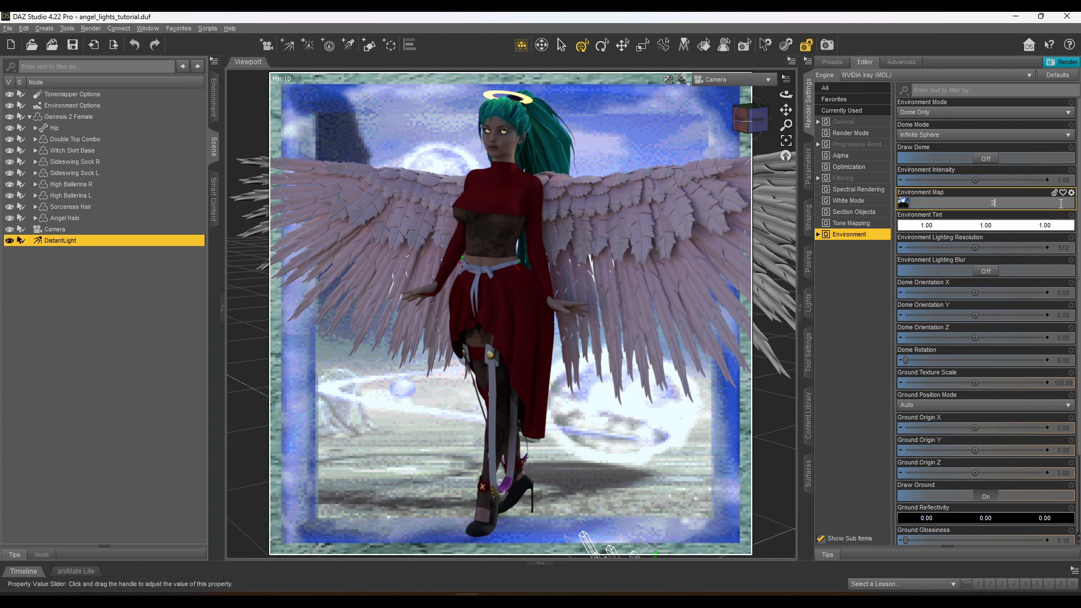
key("Return")
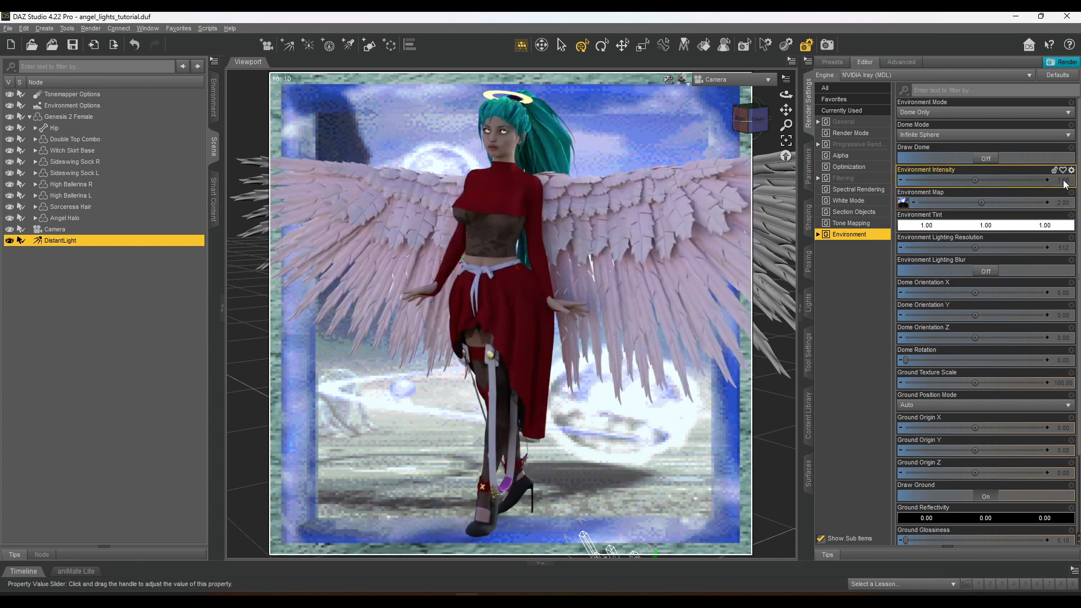
Try Environment Intensity values of 0.5 and 15
left_click(1063, 180)
type("0")
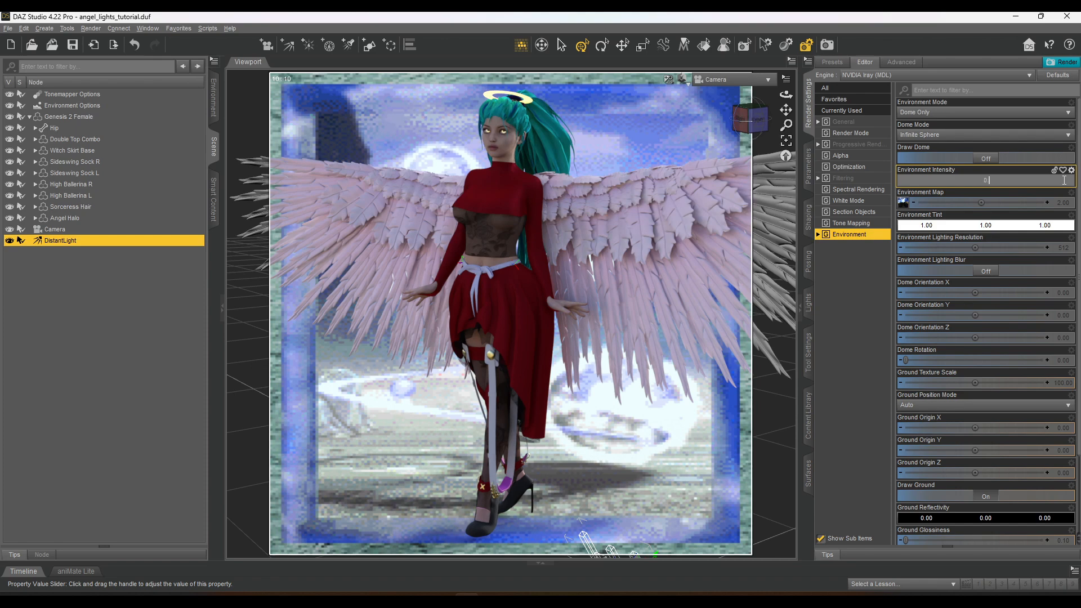
type(".5")
key("Return")
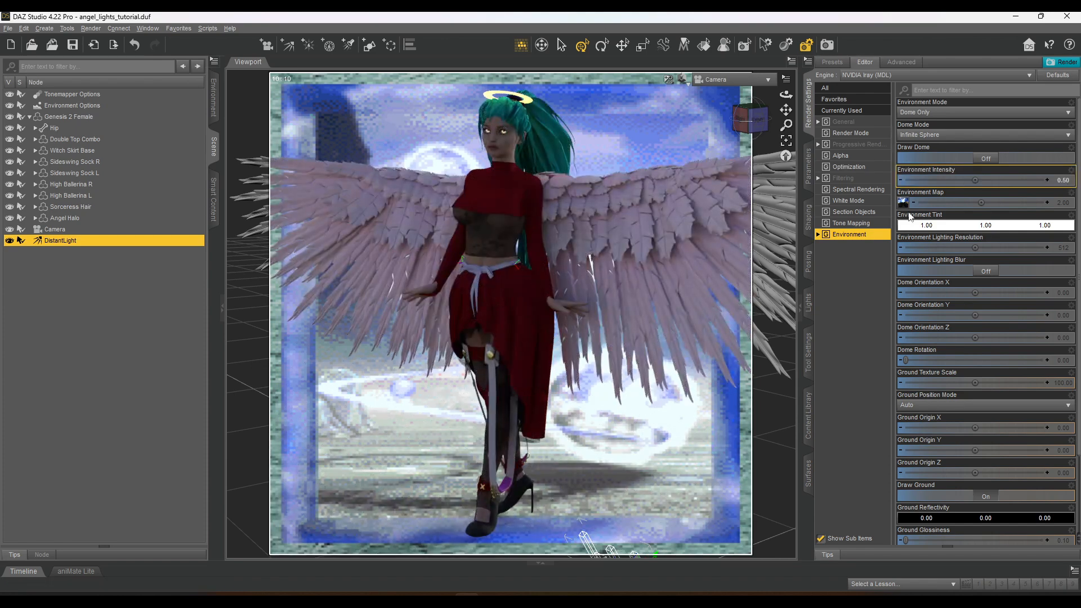
left_click(1063, 179)
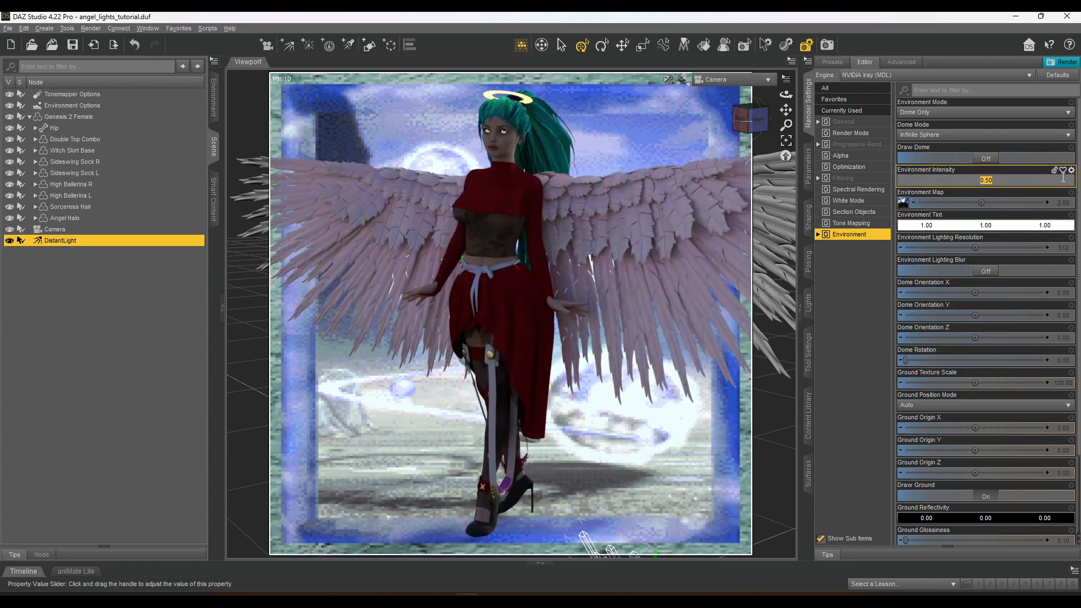
type("15")
key("Return")
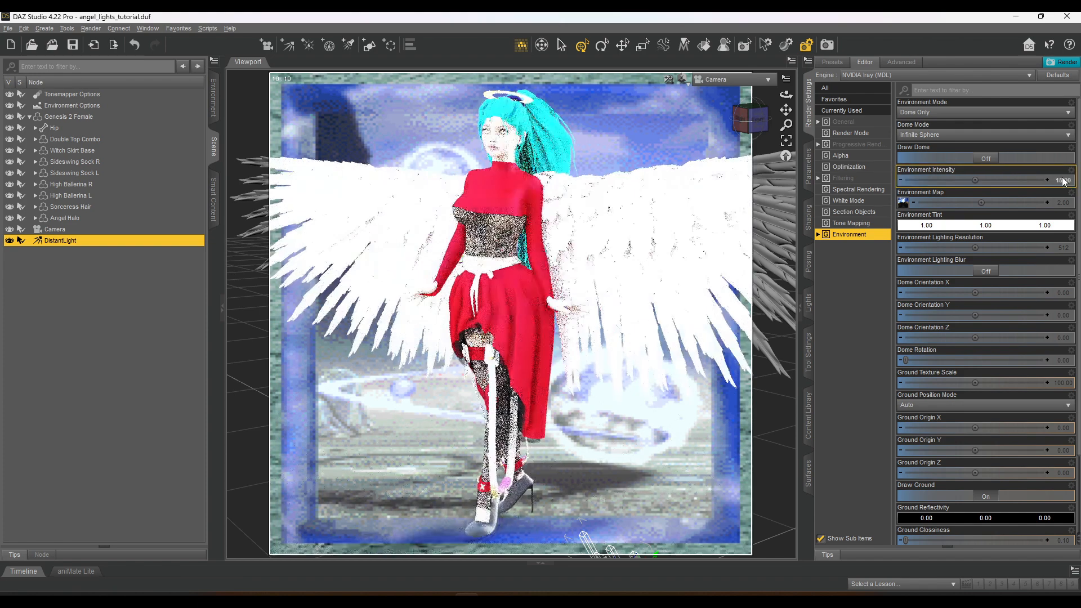
Set both the Environment Intensity and the Environment Map value to 0.5
left_click(1063, 179)
type("0.2")
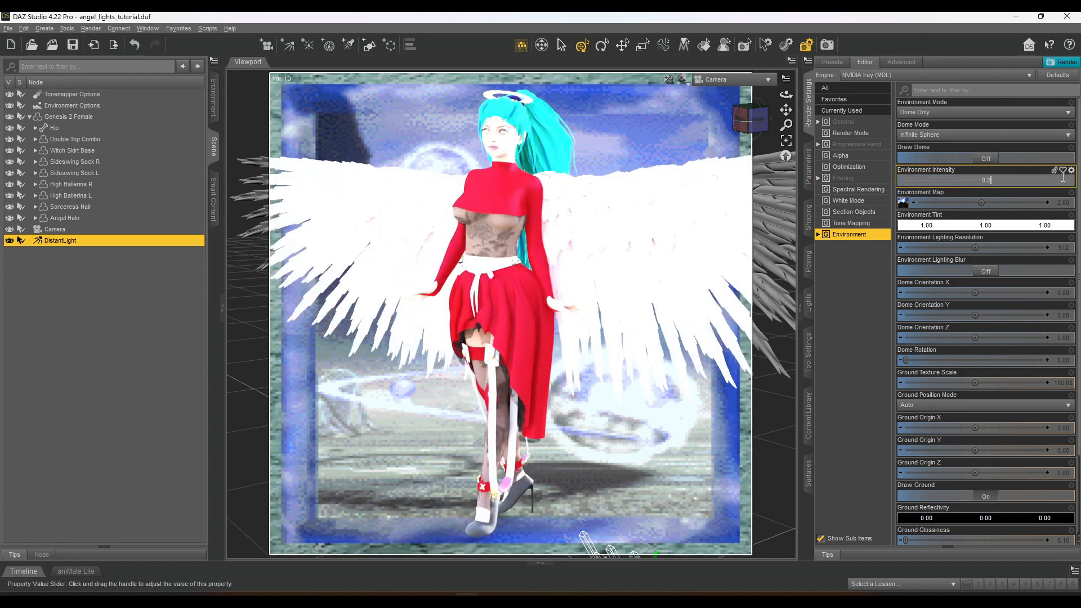
key("Return")
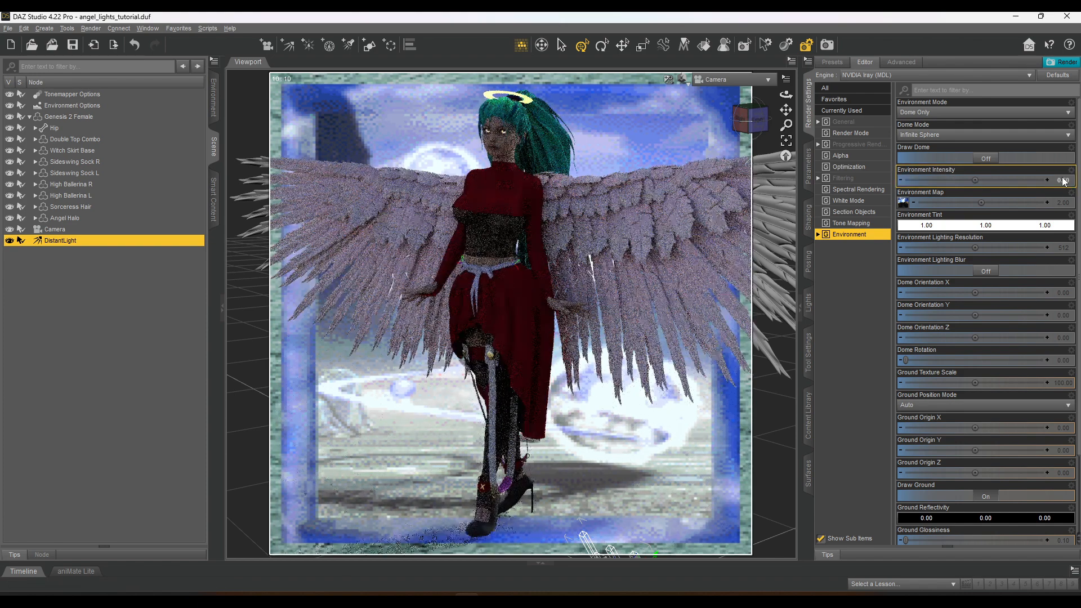
left_click(1067, 203)
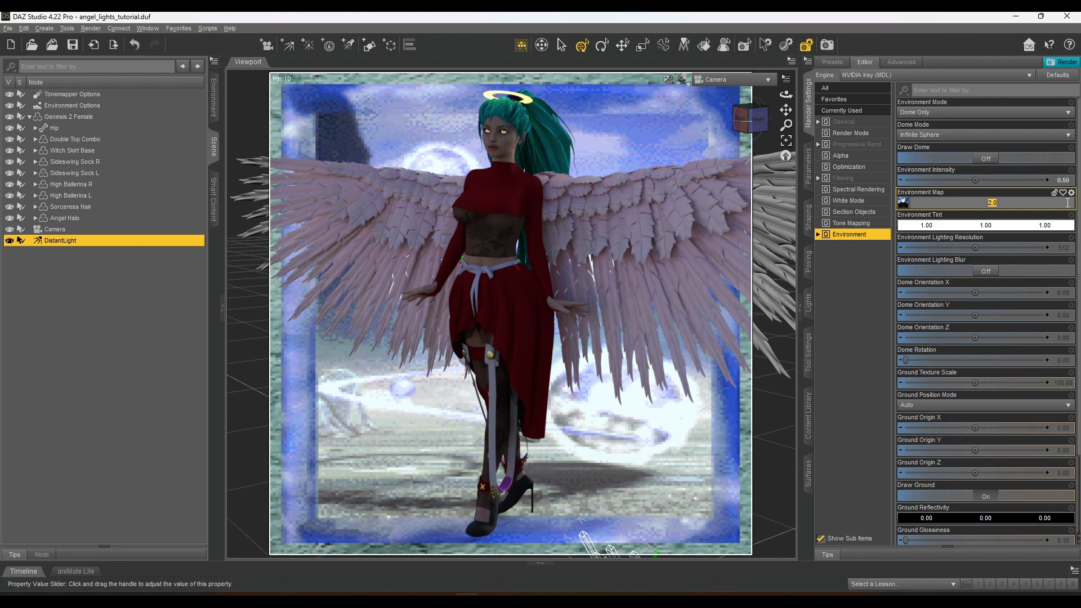
type("0.5")
key("Return")
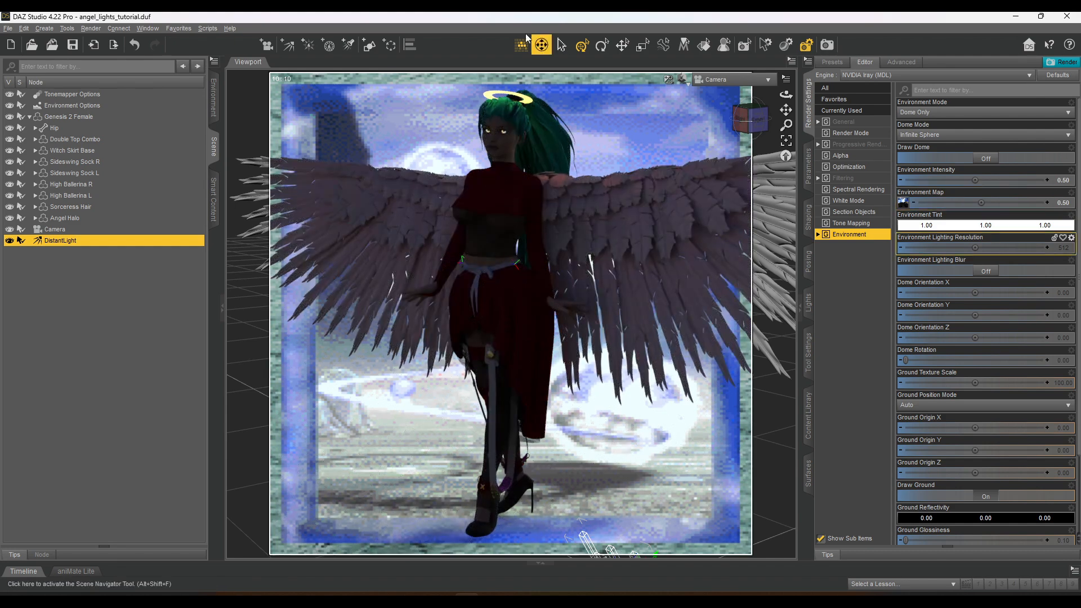
Create a second distant light and delete it from the scene
left_click(287, 45)
left_click(554, 333)
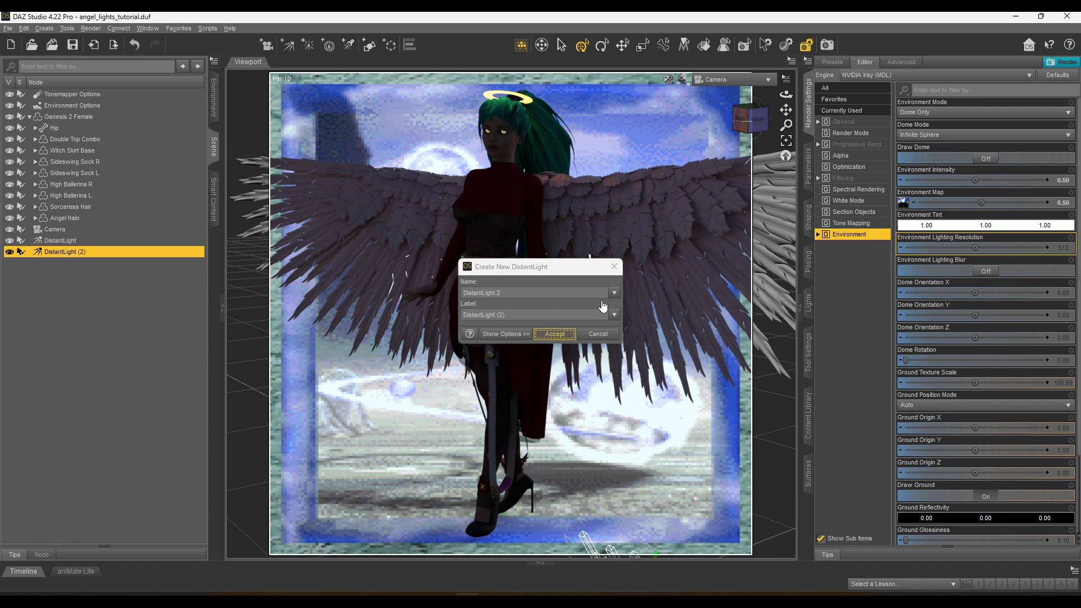
left_click(760, 79)
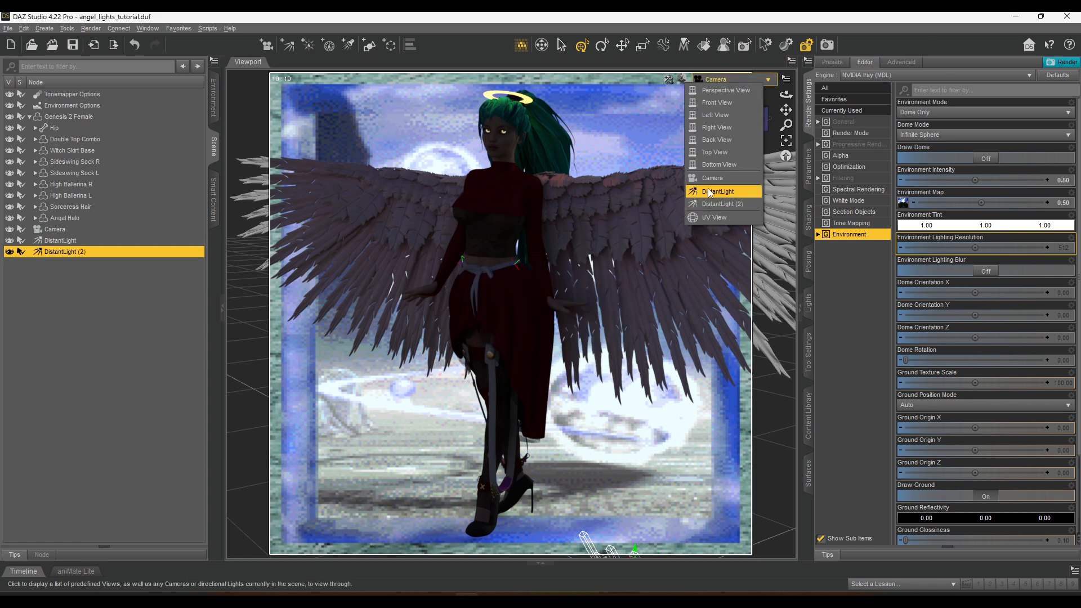
left_click(33, 260)
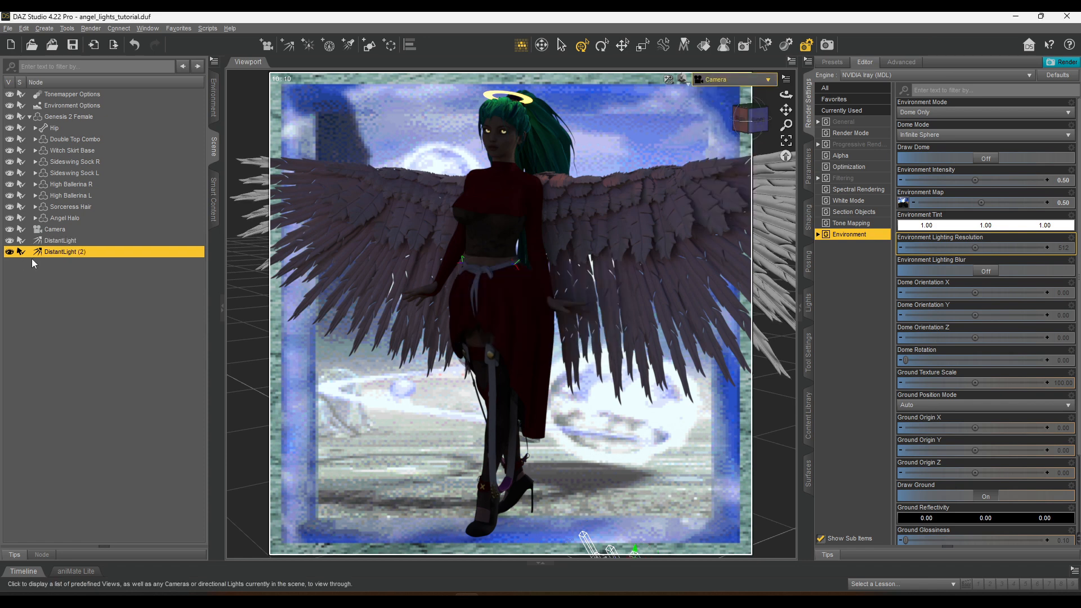
key("Delete")
Select the original distant light and view the scene through it
left_click(60, 241)
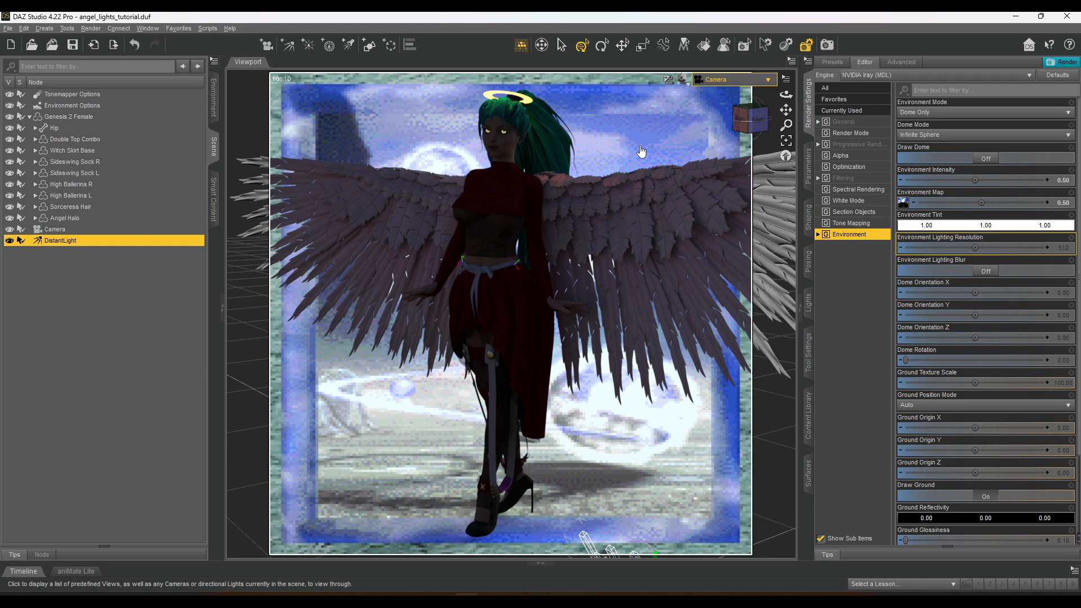
left_click(726, 79)
left_click(697, 199)
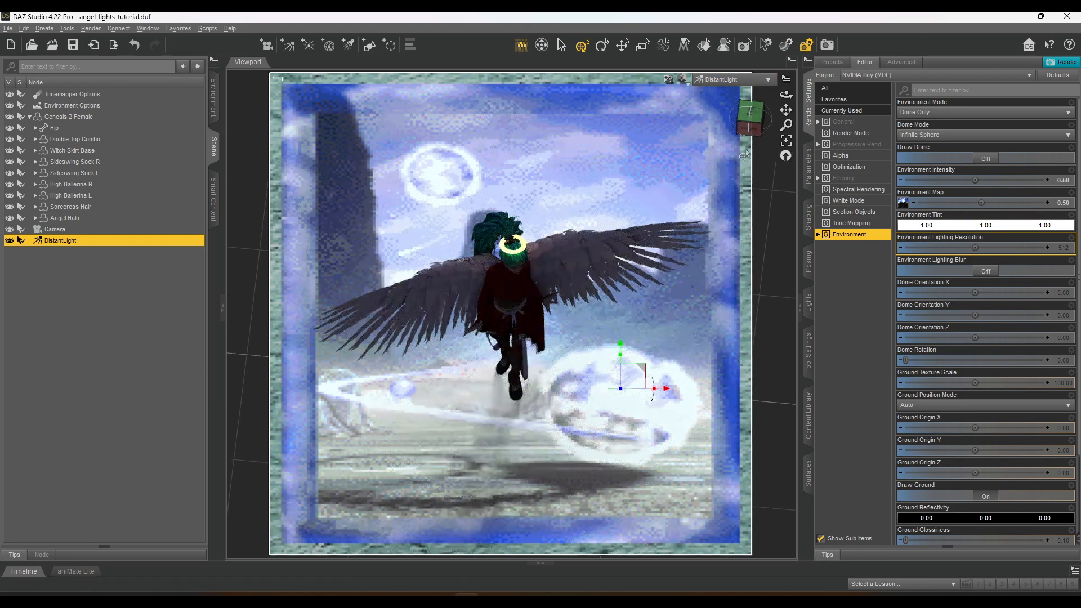
Rotate the distant light to face the angel from the front and set its Luminous Flux to 450000
mouse_move(756, 119)
left_mouse_down()
mouse_move(751, 97)
mouse_move(755, 116)
left_mouse_up()
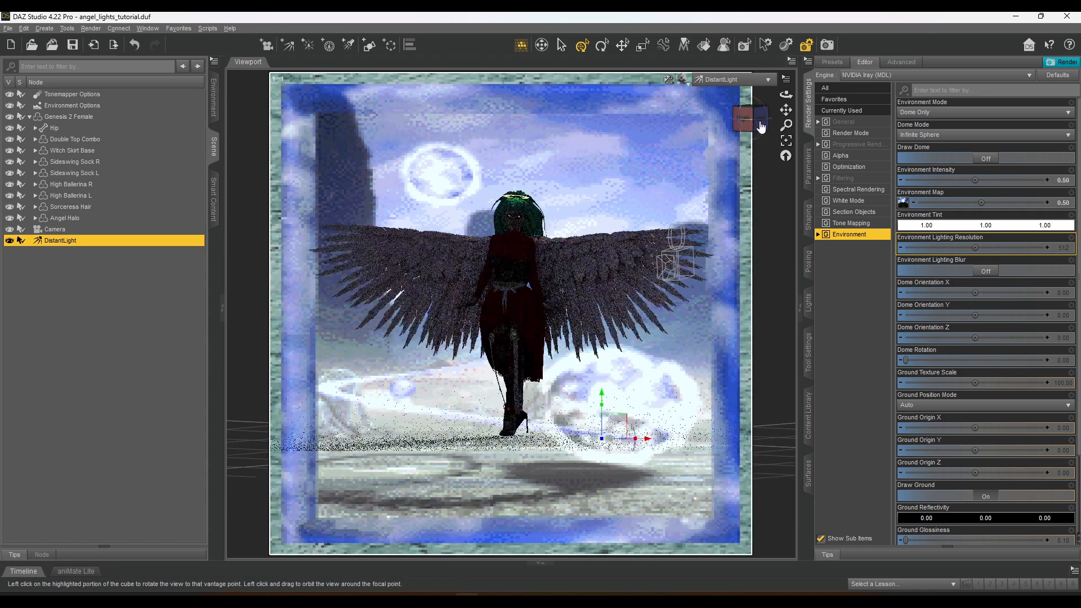
left_click(809, 304)
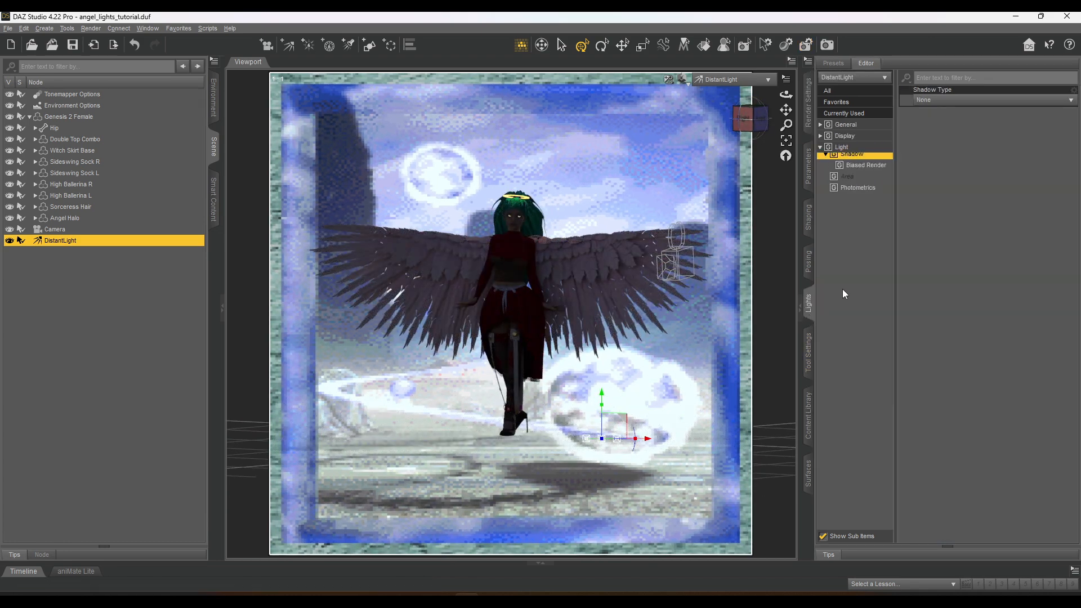
left_click(852, 159)
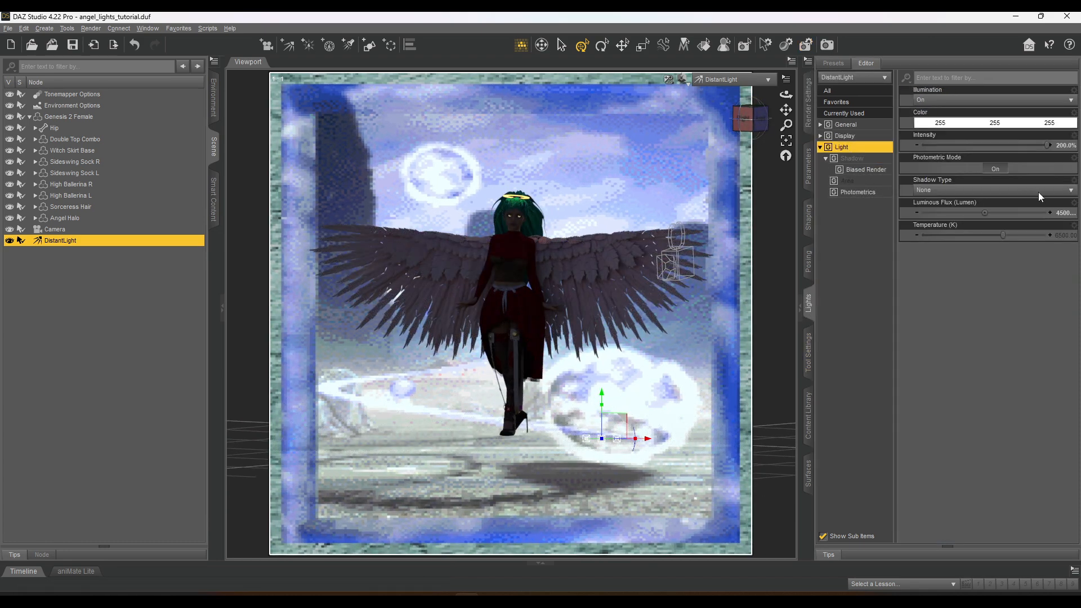
left_click(996, 213)
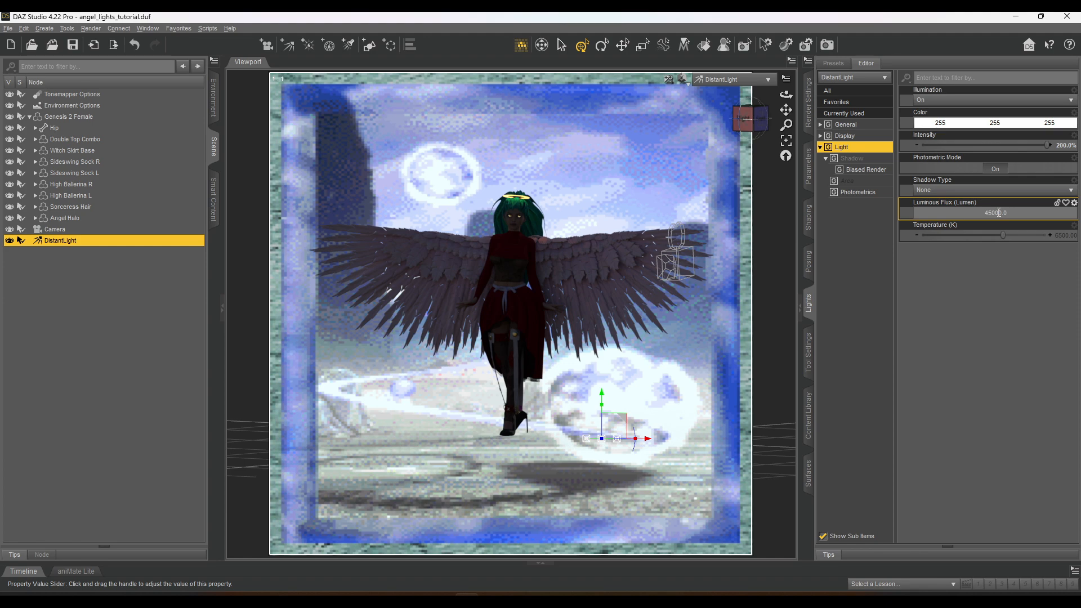
key("Return")
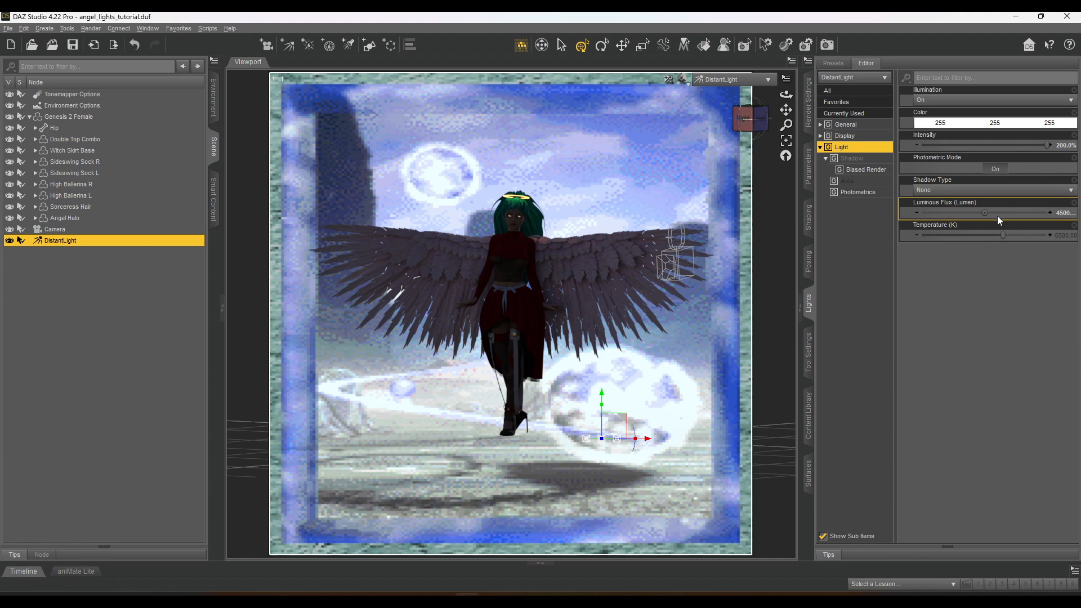
left_click(922, 94)
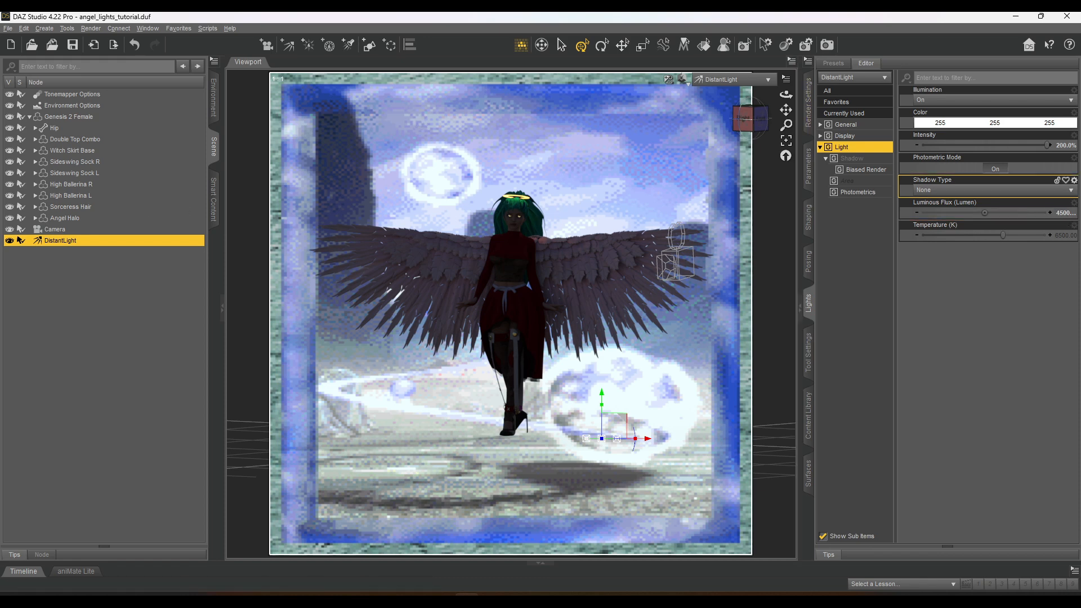
Switch the render Environment Mode to Dome and Scene
left_click(808, 102)
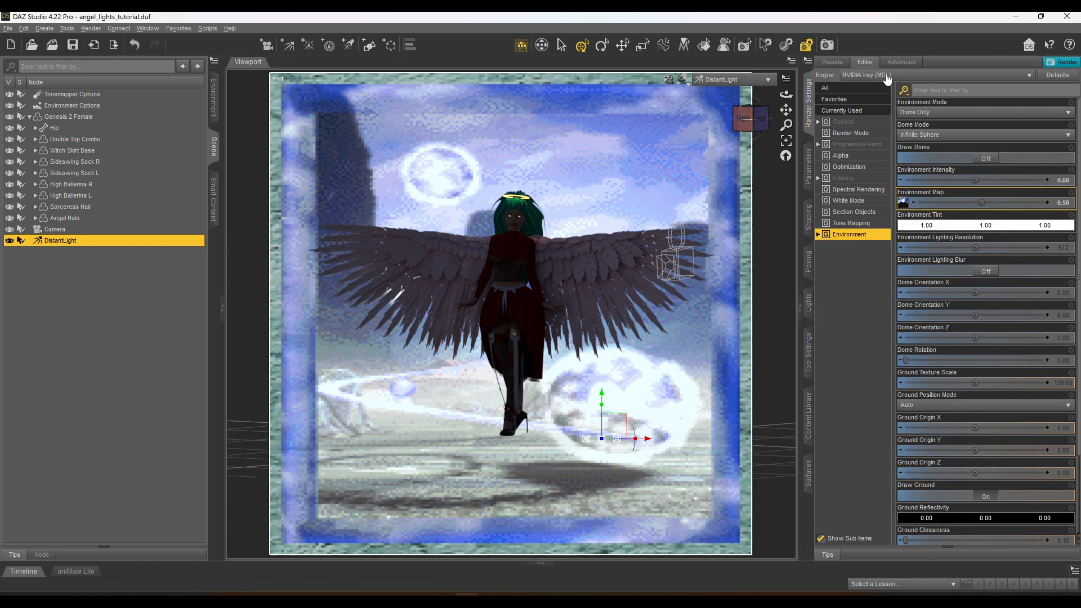
left_click(922, 113)
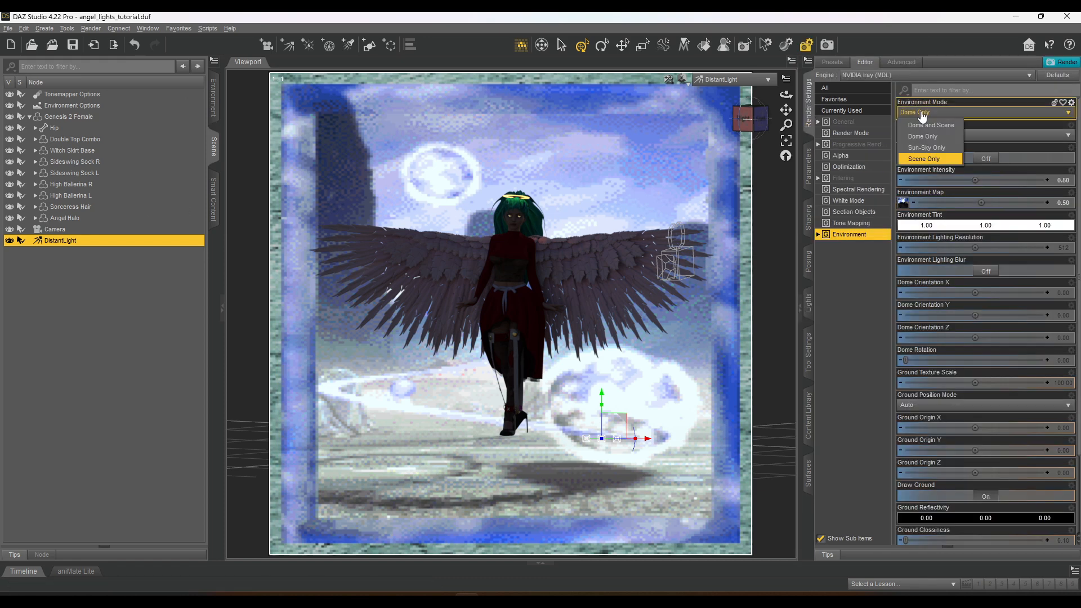
left_click(926, 126)
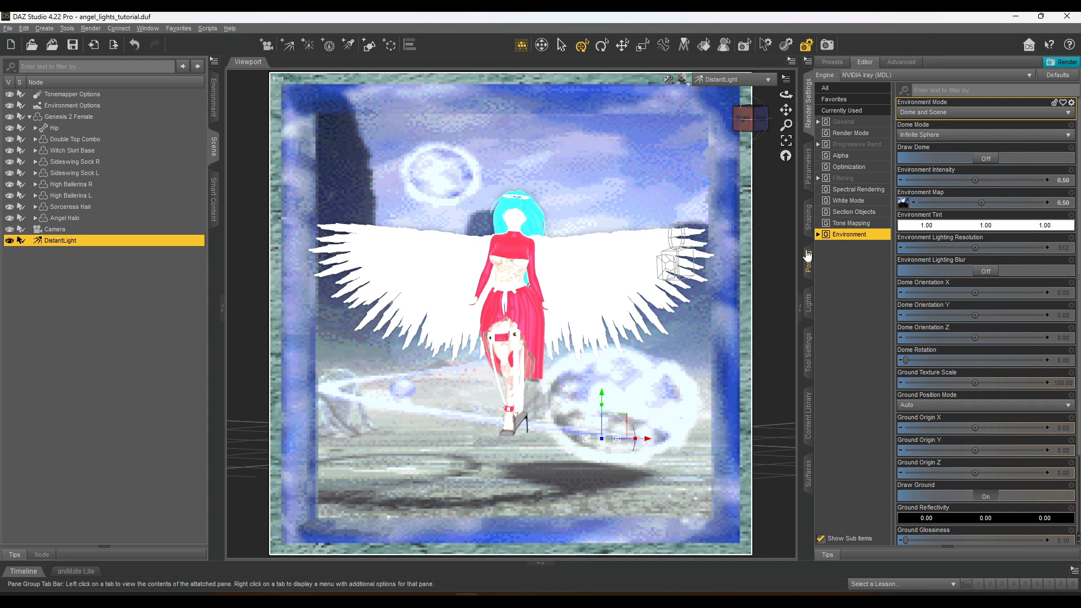
Reduce the distant light's Luminous Flux to 25000 and view the scene through the Camera
left_click(806, 305)
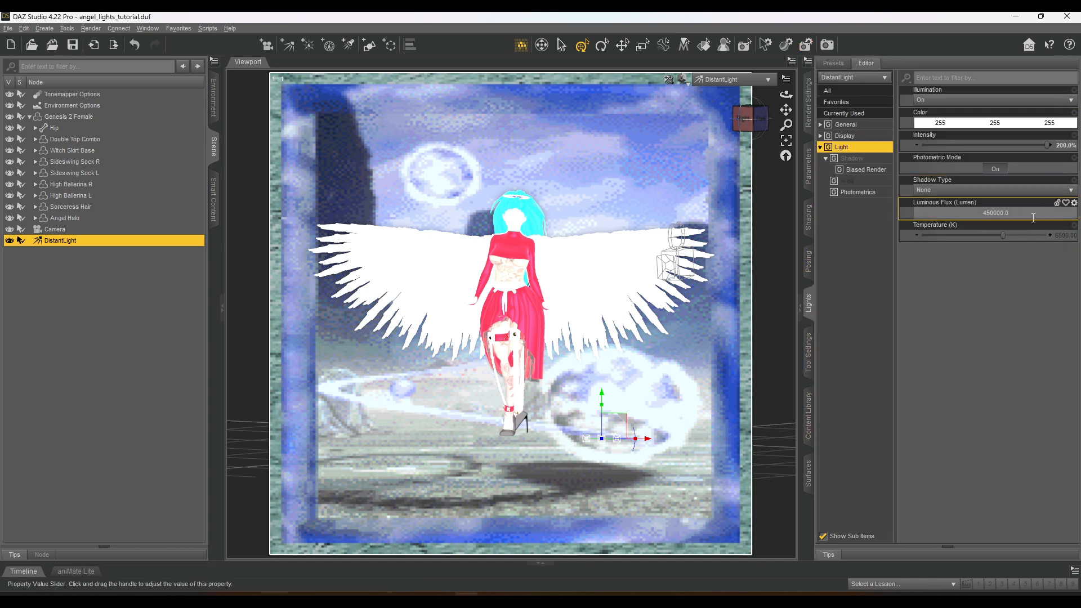
key("BackSpace")
key("Left")
key("Return")
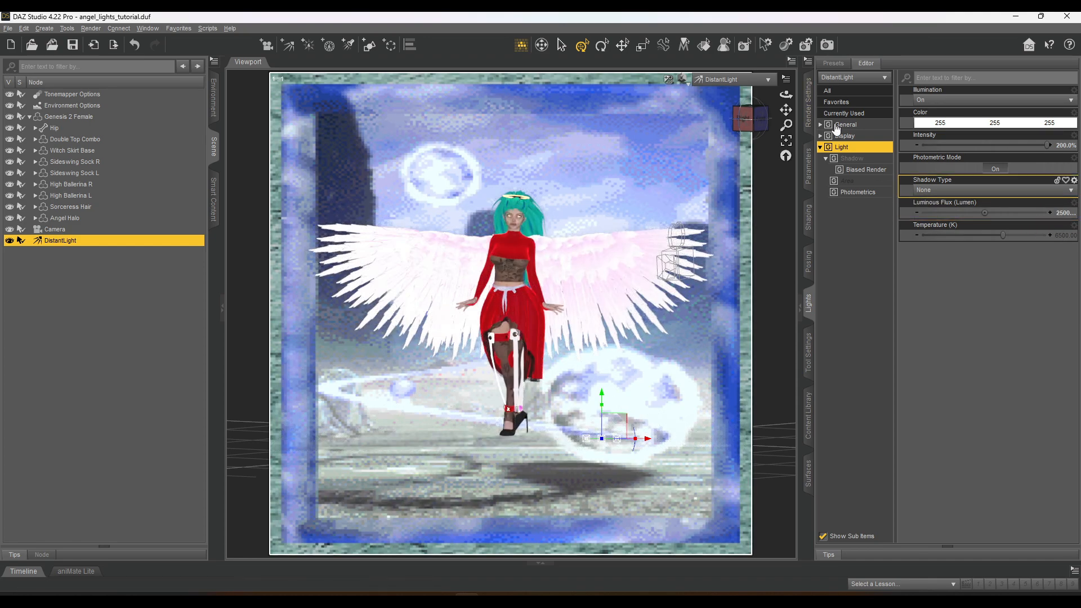
left_click(732, 80)
left_click(716, 178)
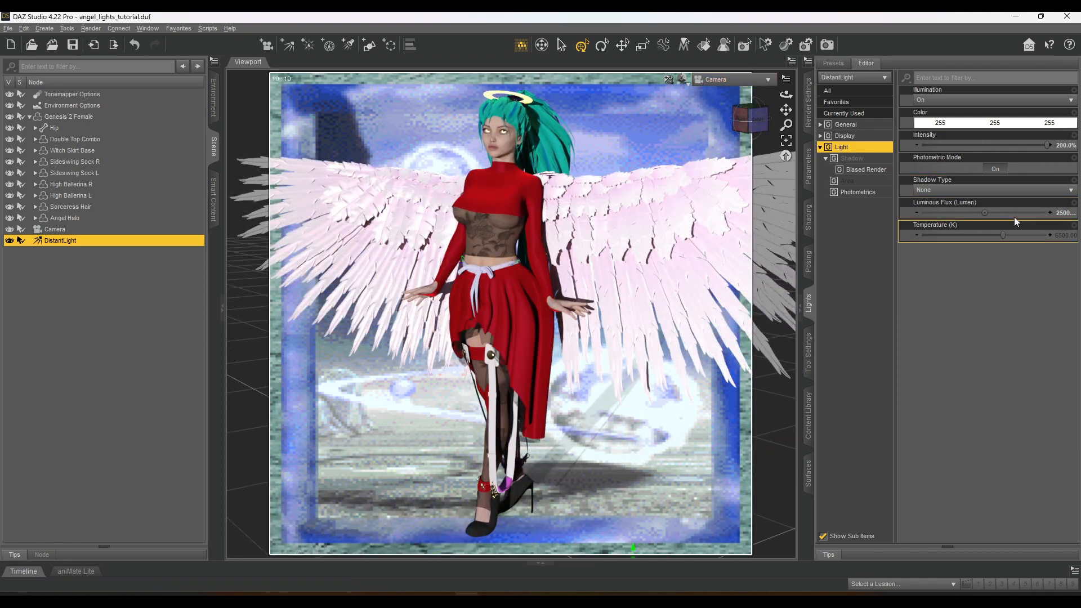
Lower the distant light's Luminous Flux to 15000
left_click(1060, 211)
left_click(989, 218)
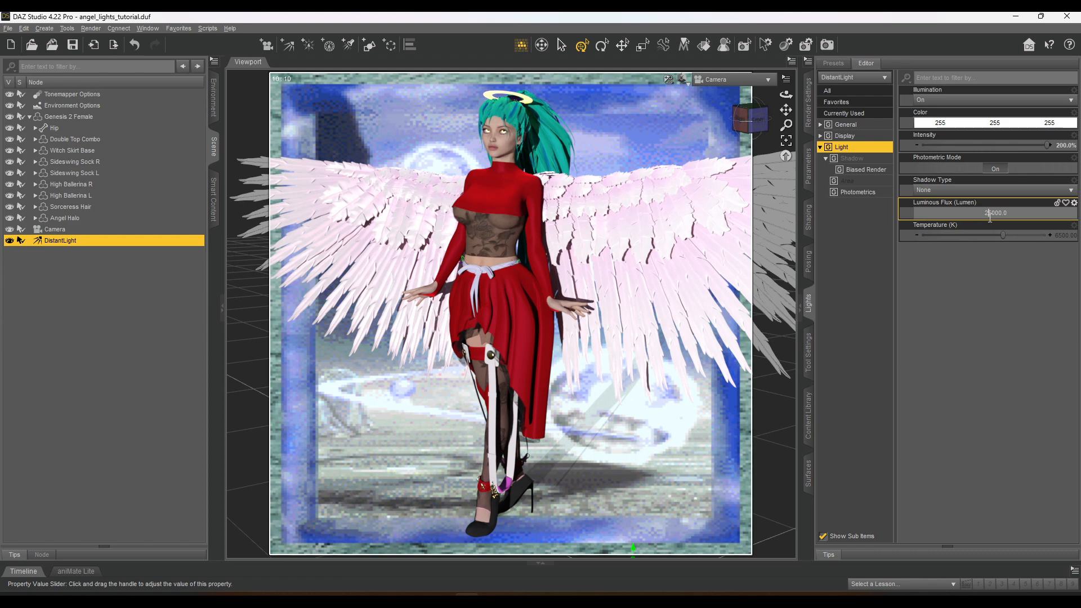
key("Return")
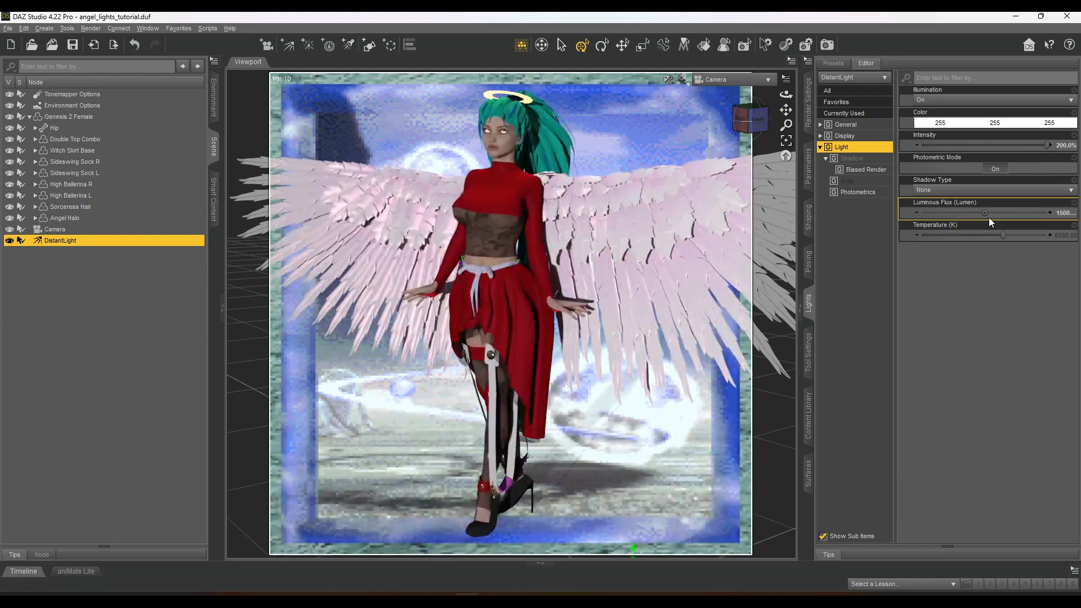
left_click(1057, 214)
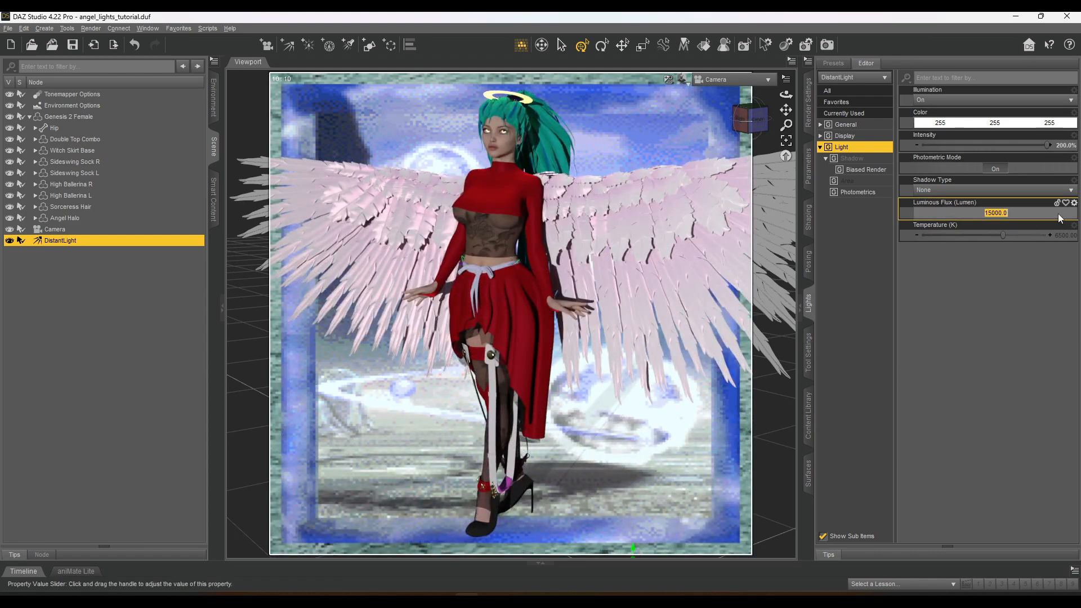
key("Return")
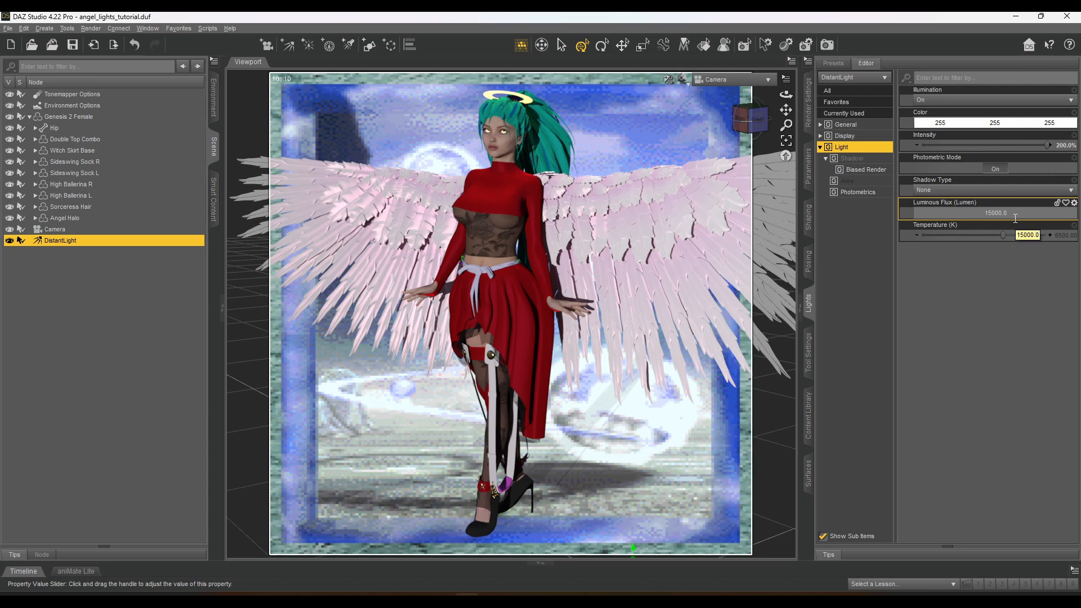
Look through the distant light, re-aim it at the angel from above at an angle, and return to the Camera view
left_click(728, 80)
left_click(721, 180)
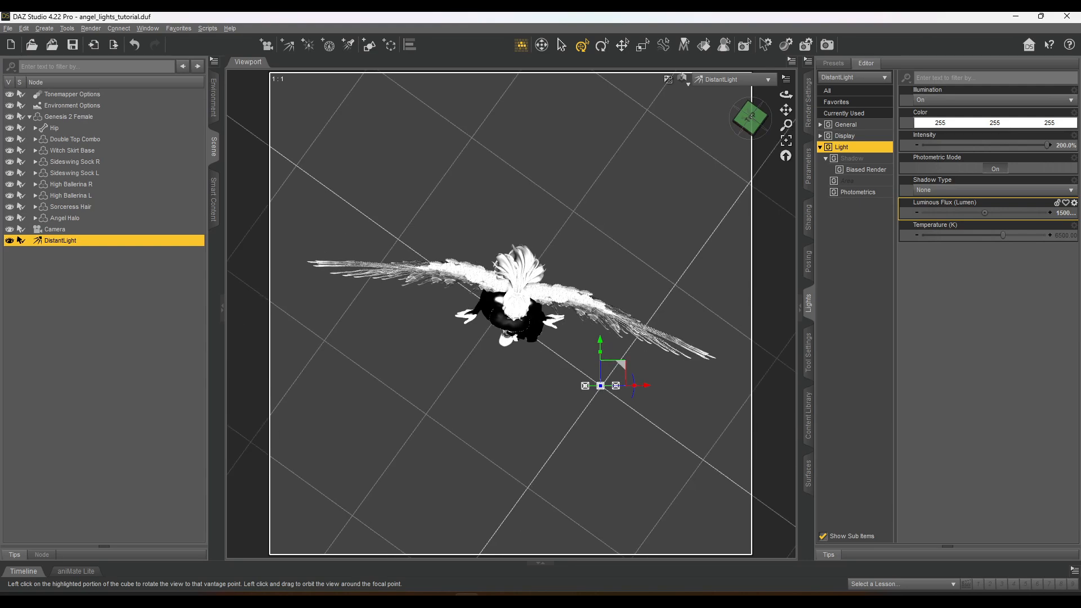
left_click_drag(750, 112, 751, 104)
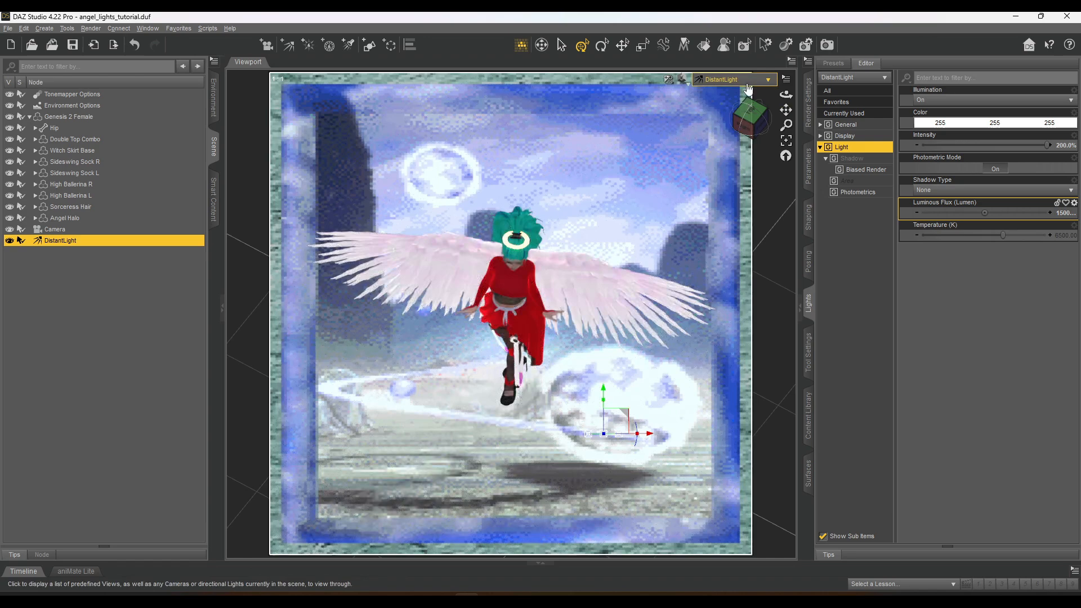
left_click(726, 79)
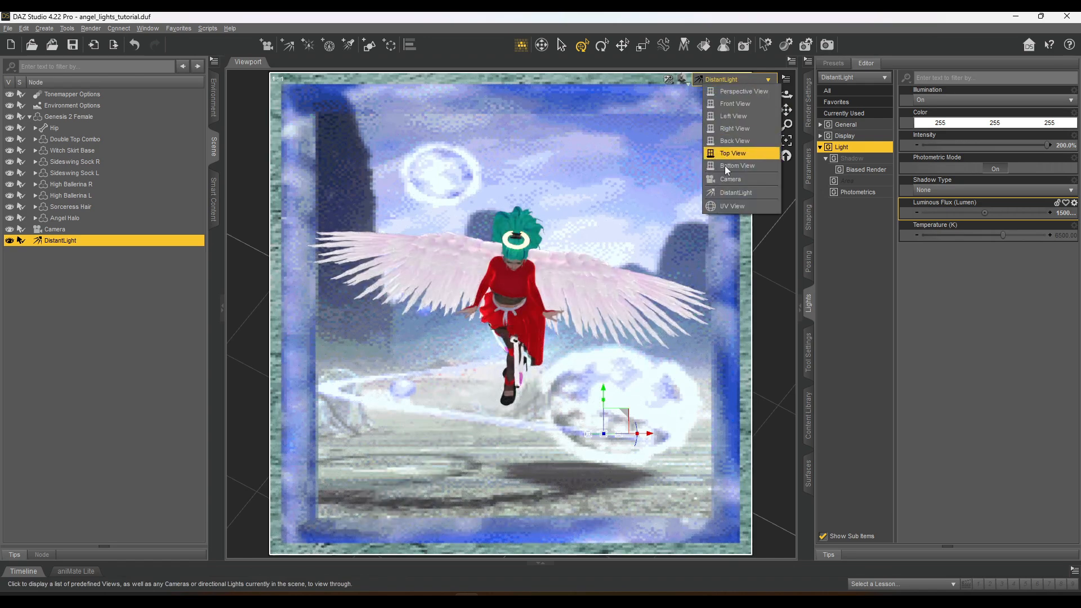
left_click(727, 179)
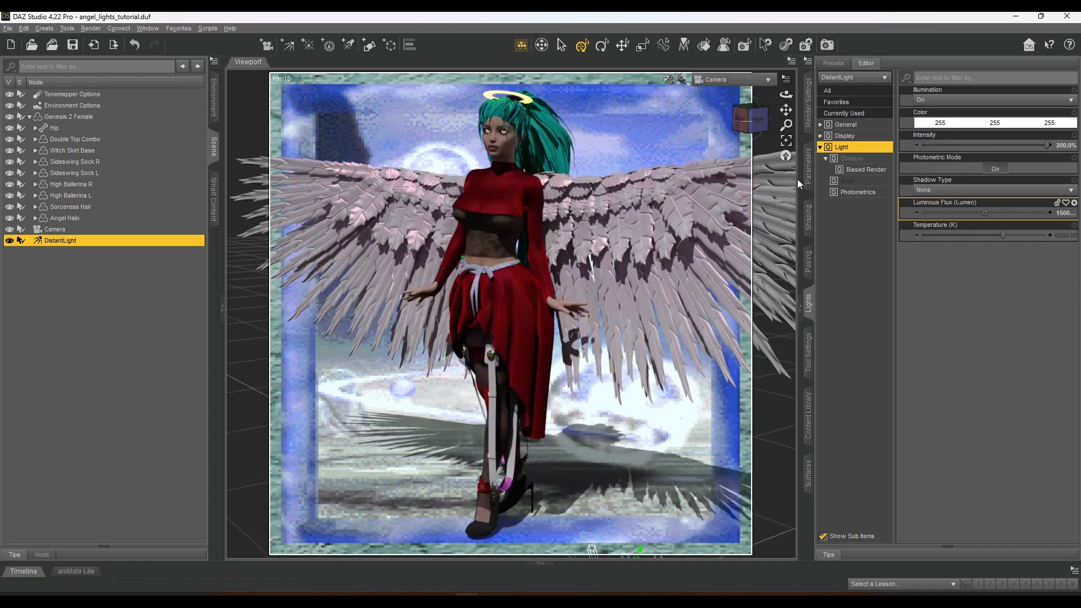
Try distant light Temperature values of about 946 K and 10000 K, undoing each change
left_click(1061, 236)
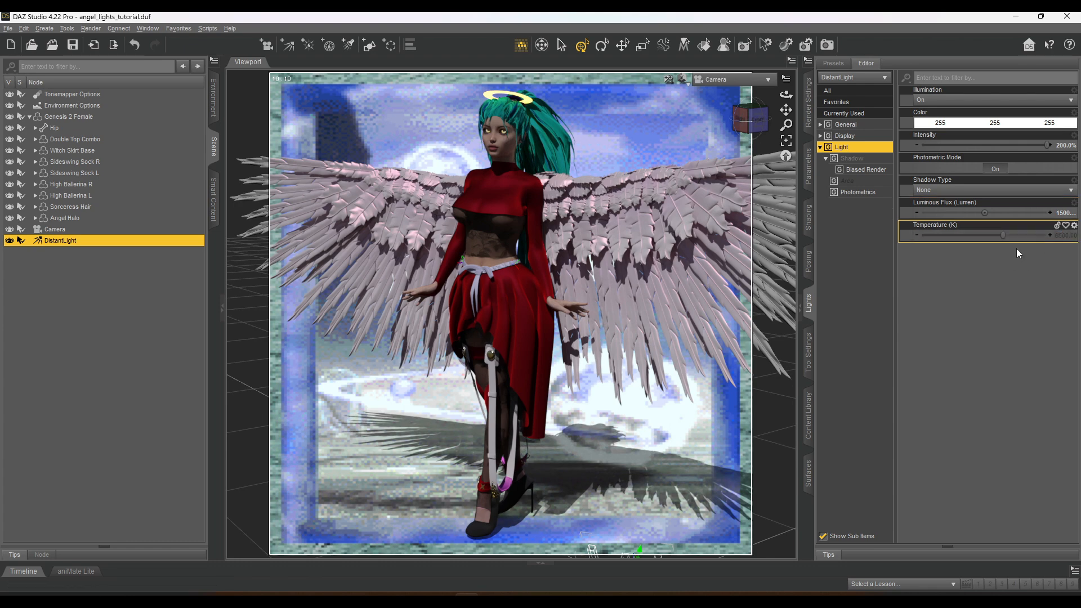
left_click_drag(1005, 236, 934, 239)
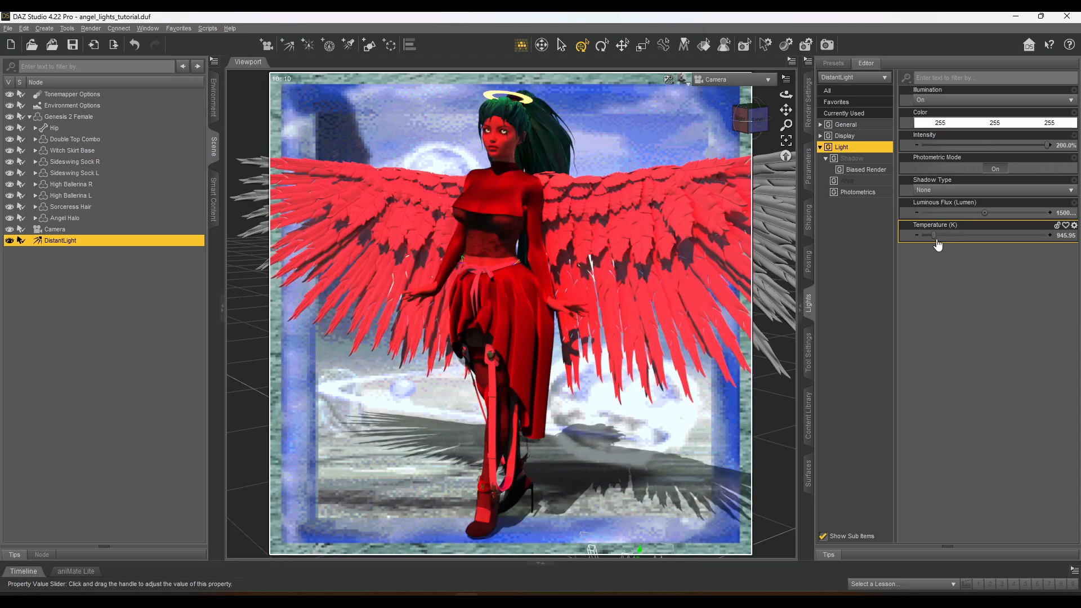
key("ctrl+z")
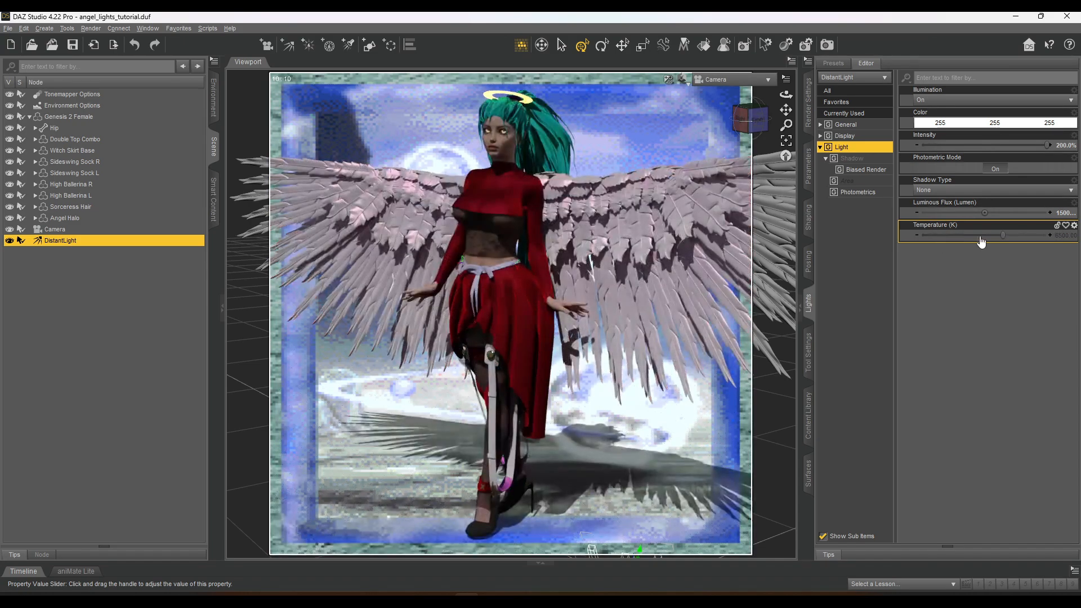
left_click_drag(1008, 239, 1047, 236)
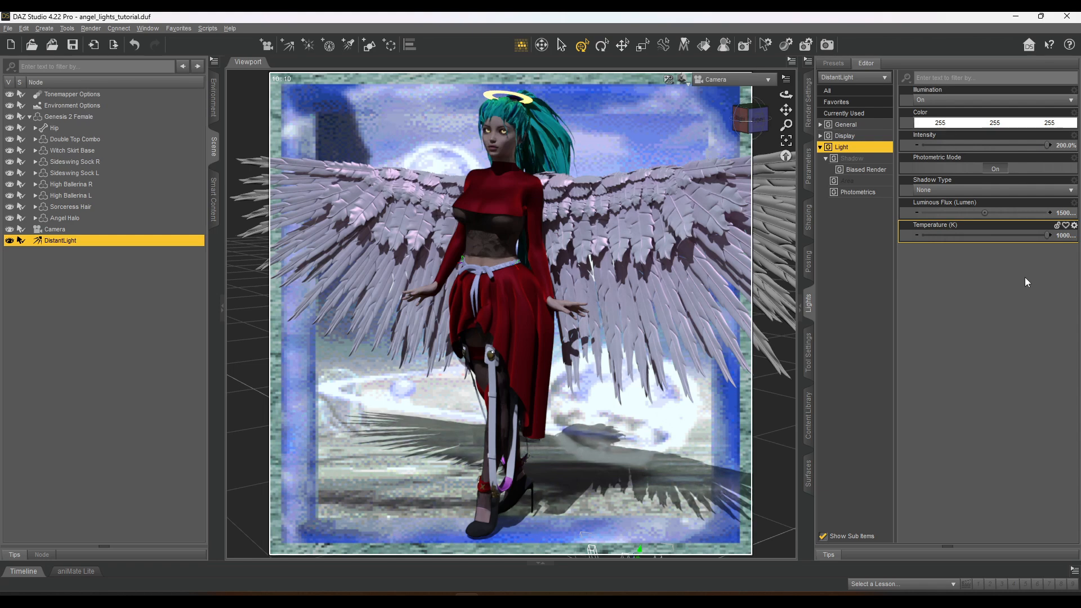
key("ctrl+z")
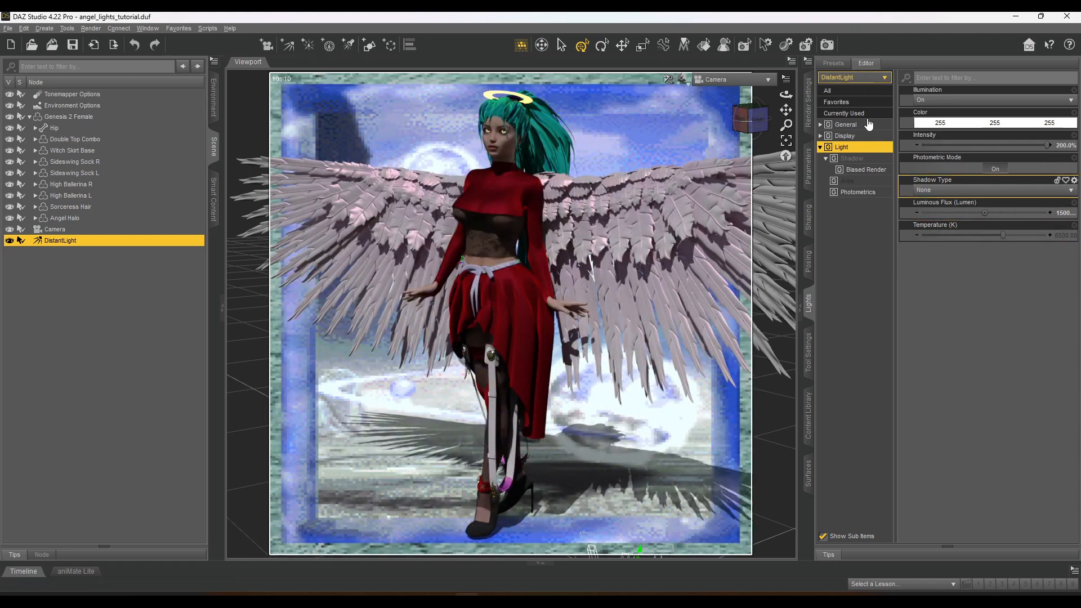
Try Luminous Flux values of 1500, 3000 and 6000 on the distant light
scroll(621, 170, "down", 1)
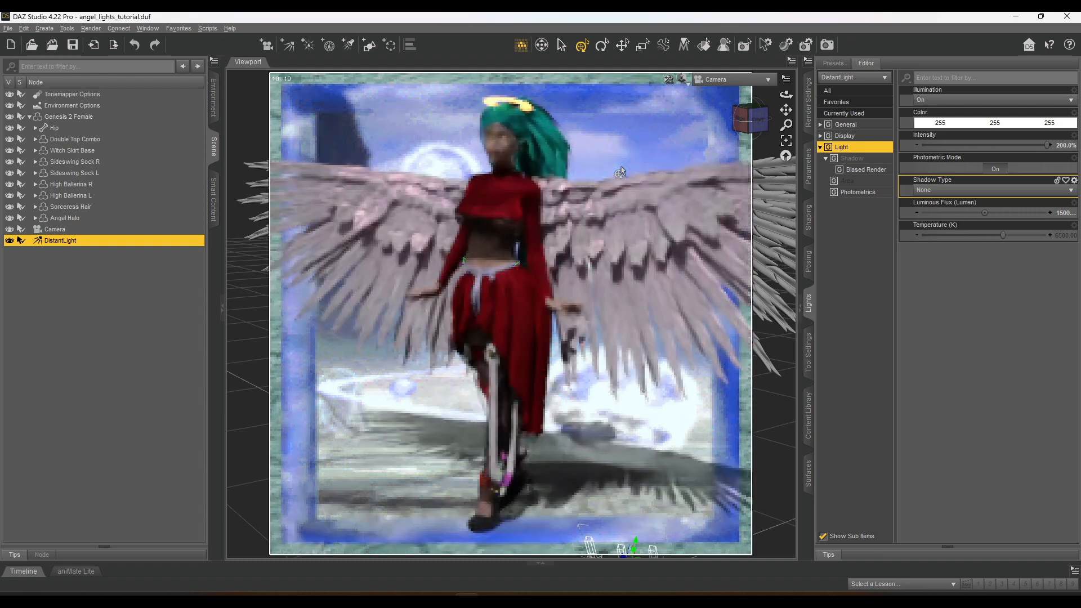
scroll(621, 170, "down", 1)
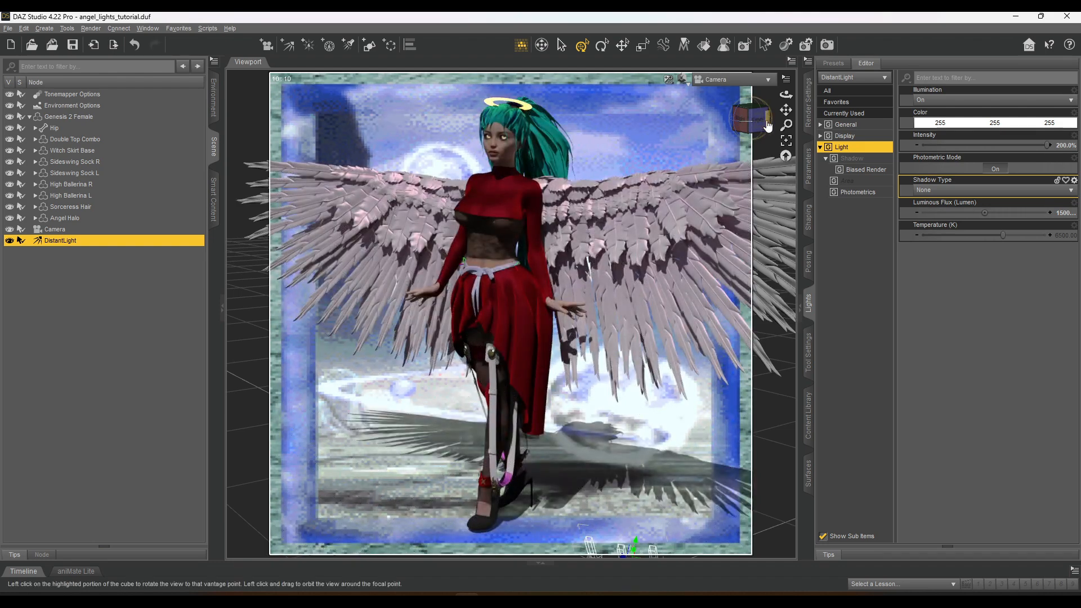
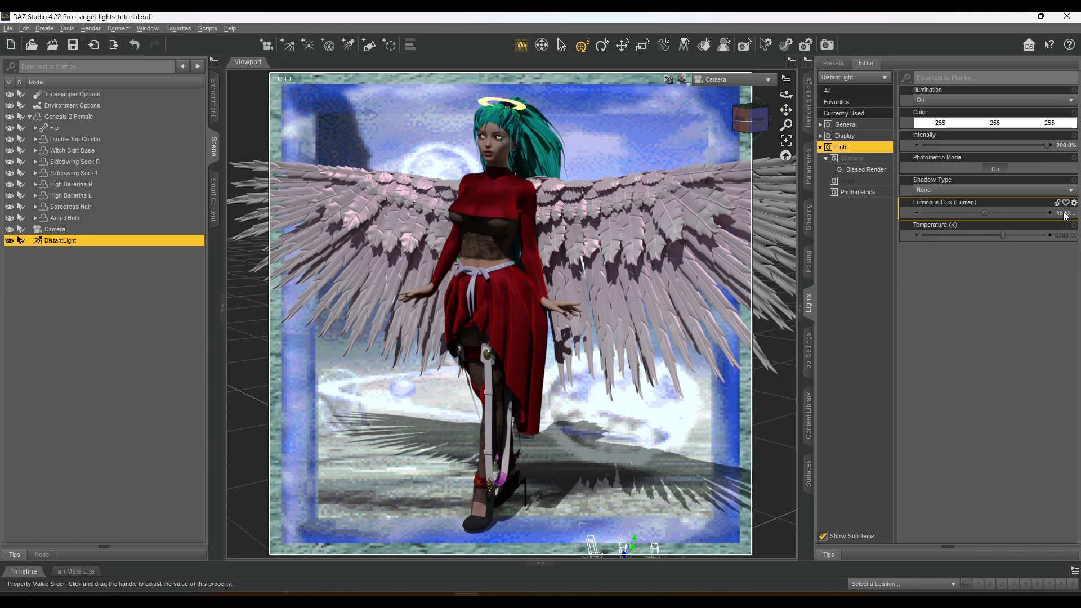
left_click(1018, 219)
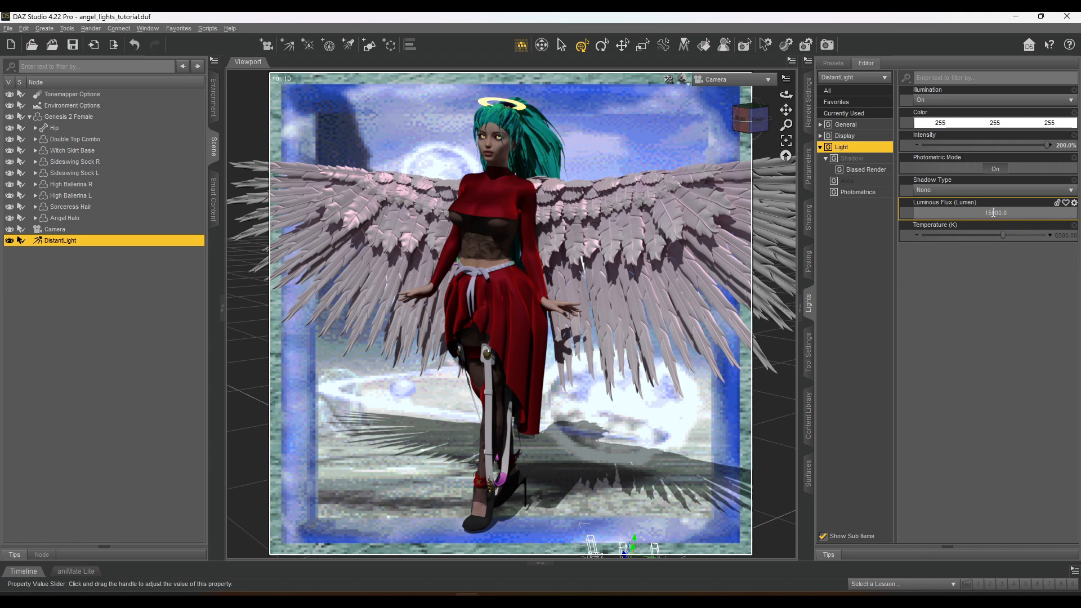
type("1500")
key("Return")
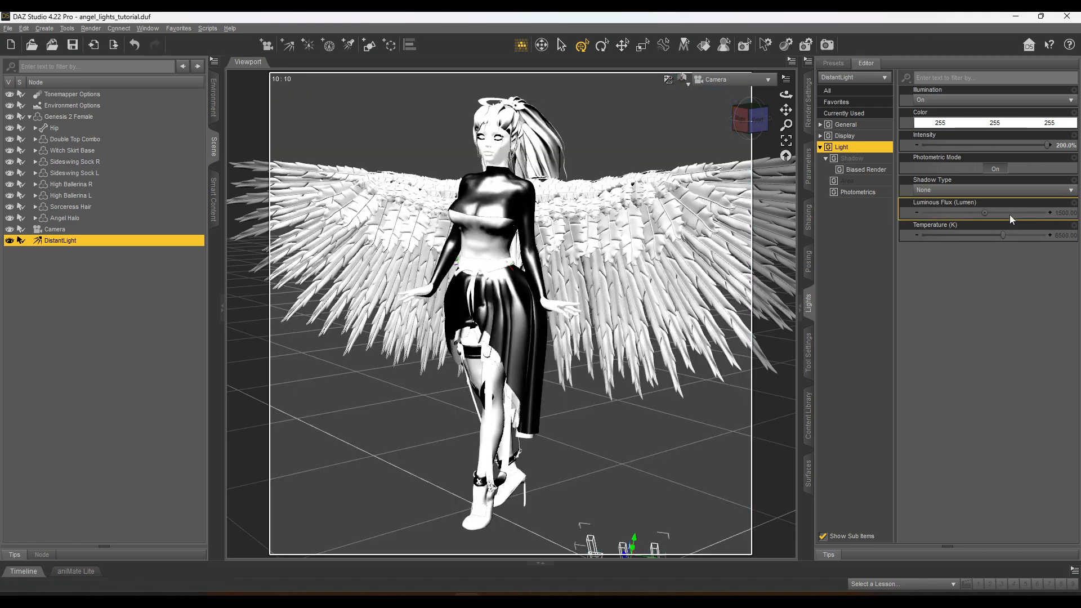
left_click(1068, 215)
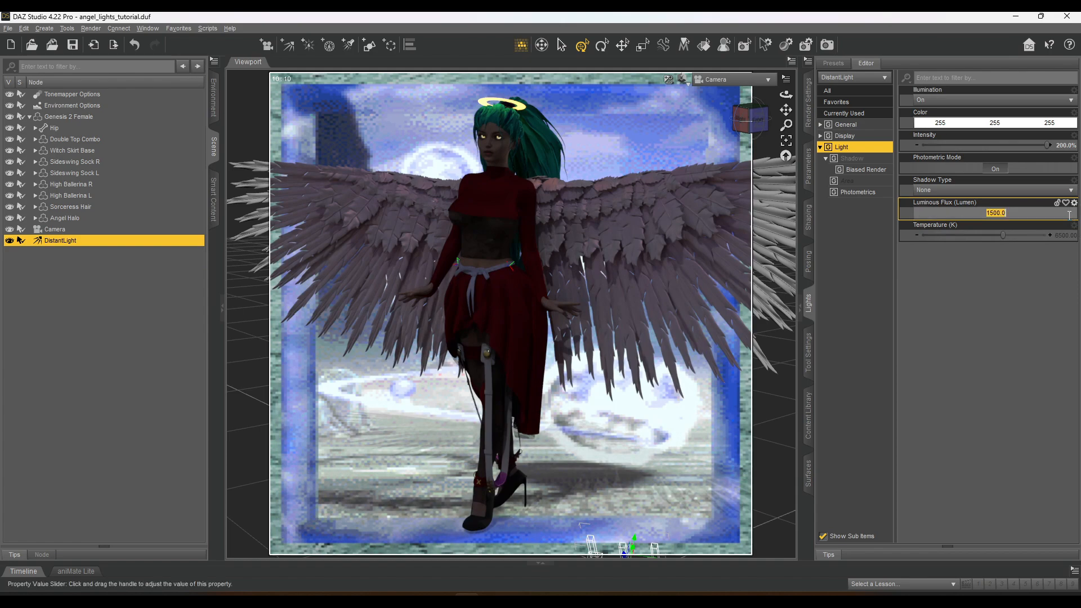
type("3000")
key("Return")
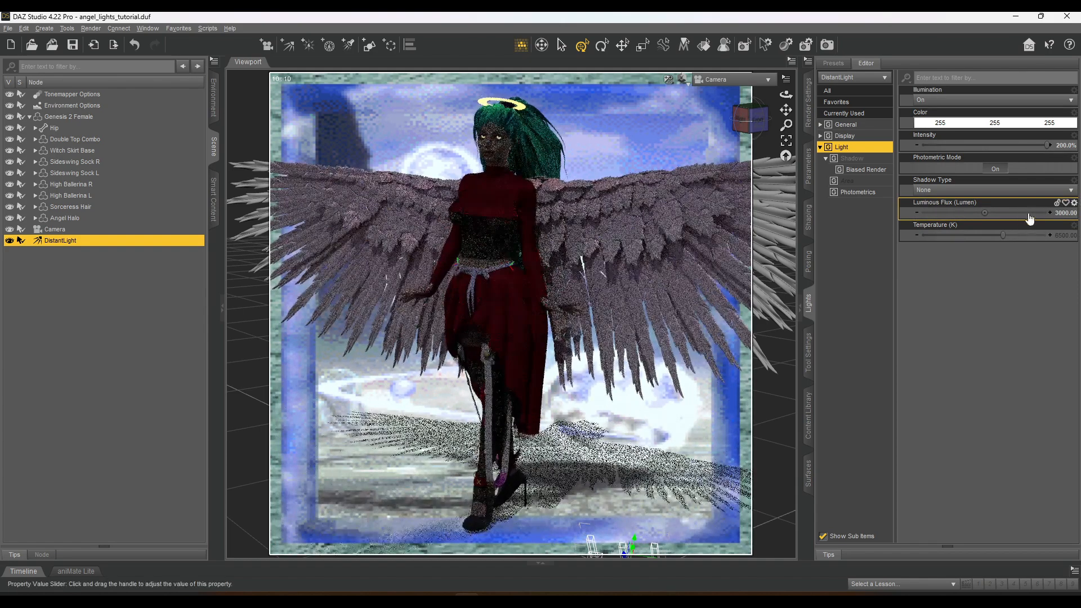
left_click(1063, 215)
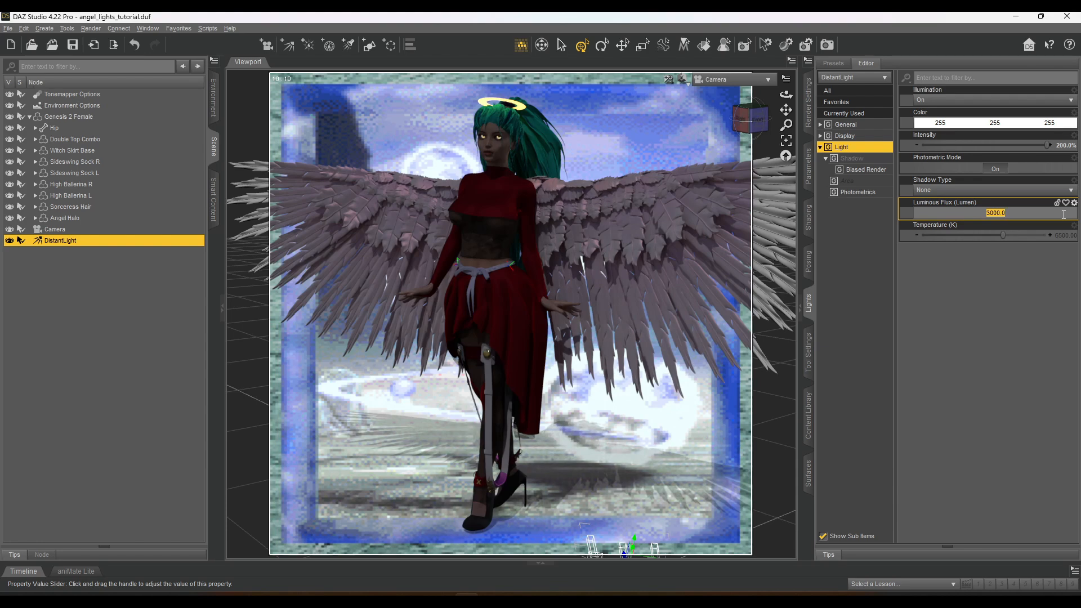
type("6000")
key("Return")
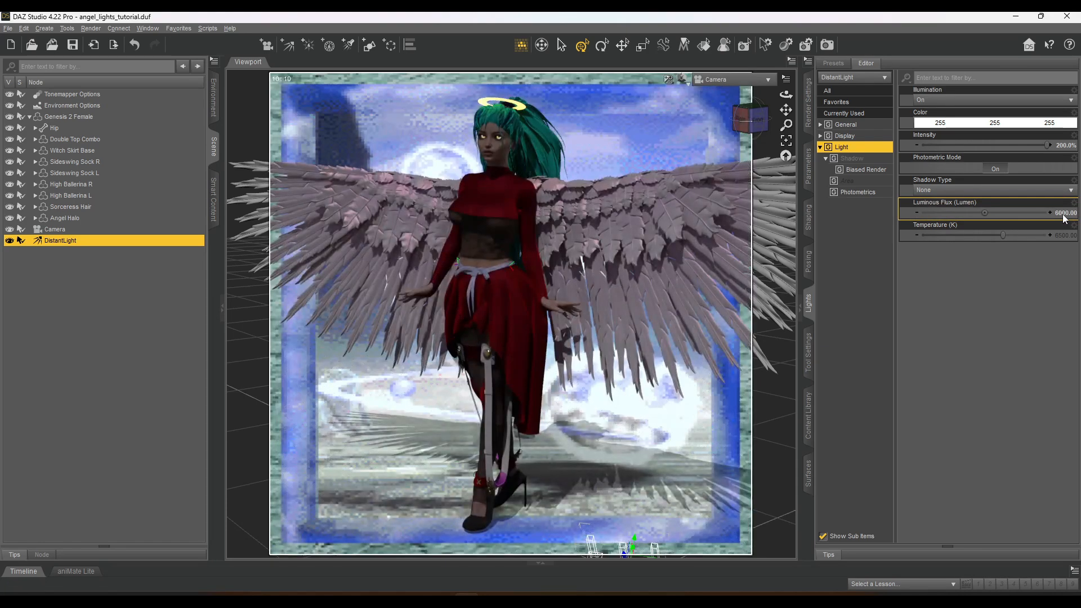
Raise the distant light's Luminous Flux to 9000, followed by 12000
left_click(1063, 215)
type("90")
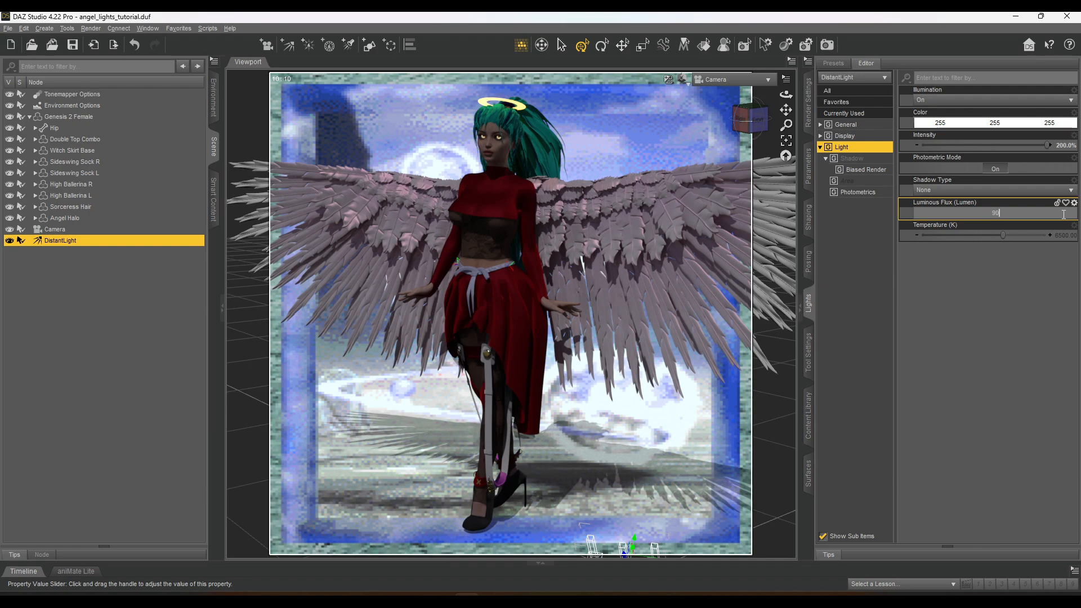
type("00")
key("Return")
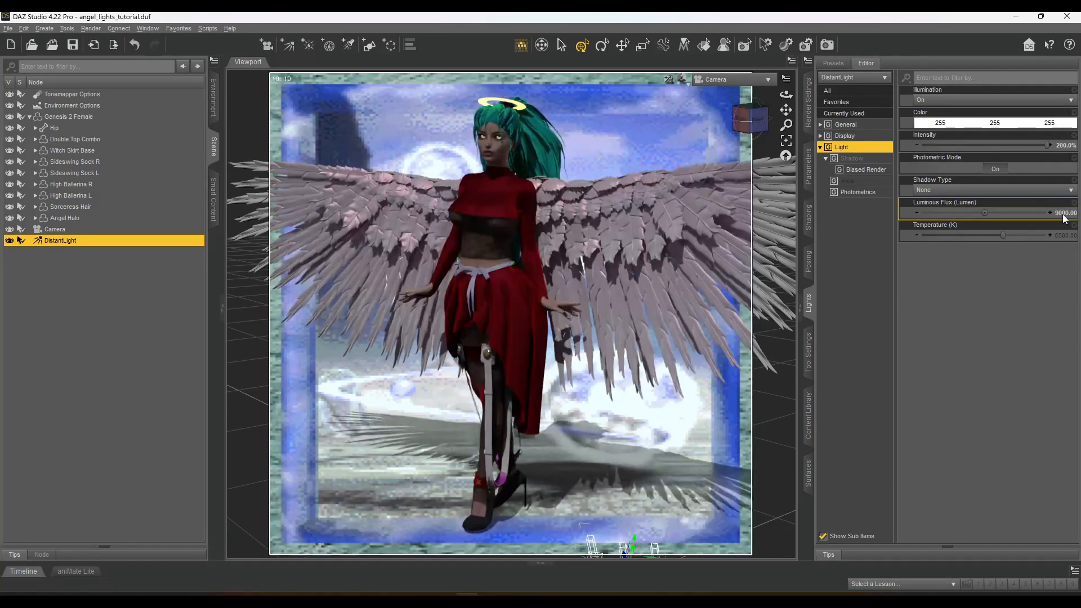
left_click(1063, 217)
type("120")
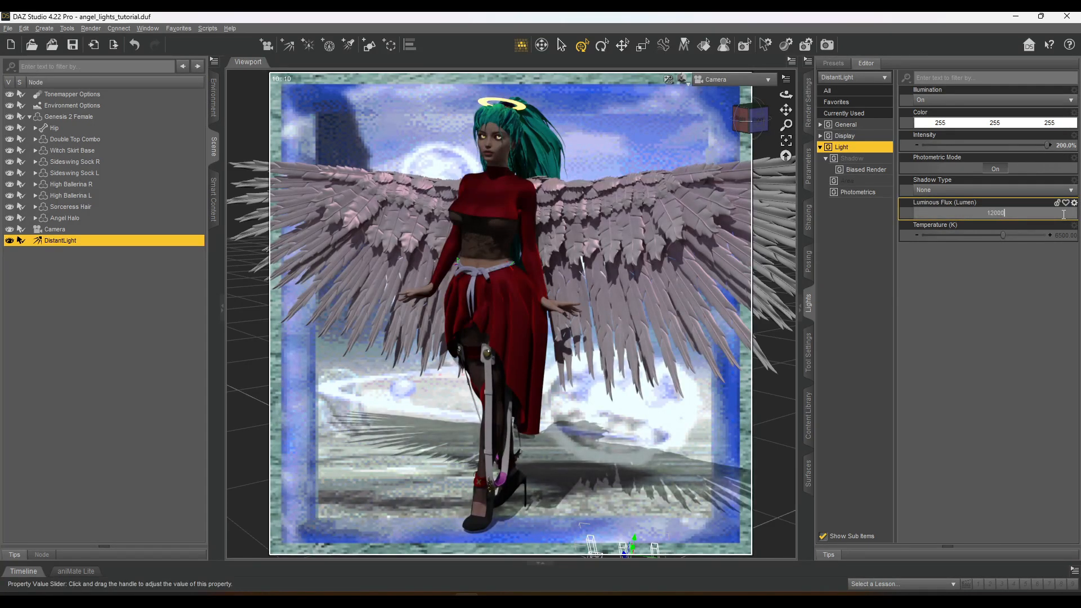
key("Return")
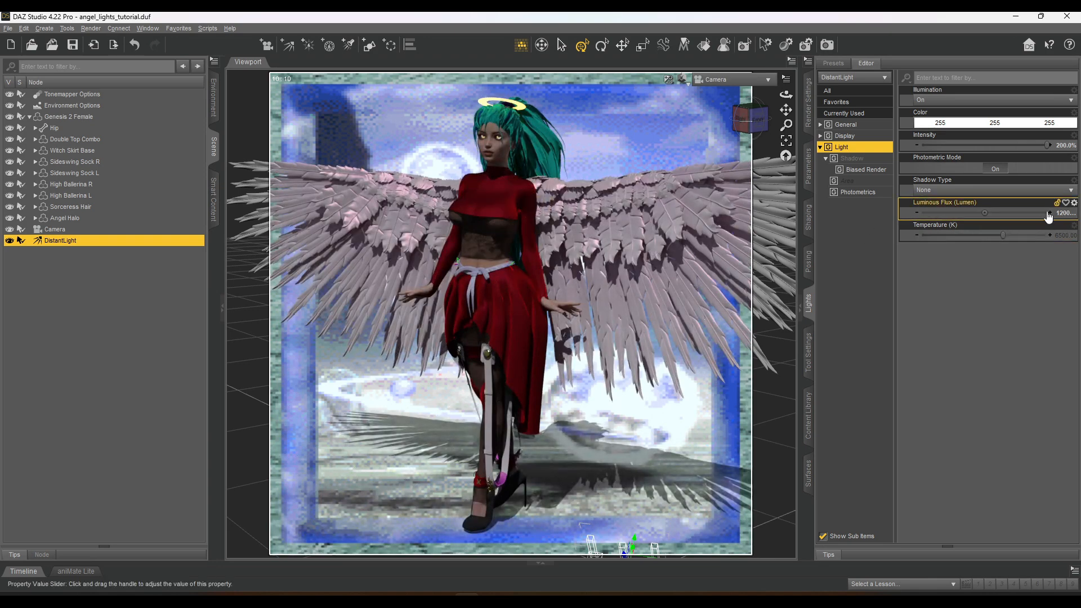
Look through the distant light, orbit it to aim at the angel from a lower, more frontal angle, and return to the Camera view
left_click(726, 79)
left_click(700, 189)
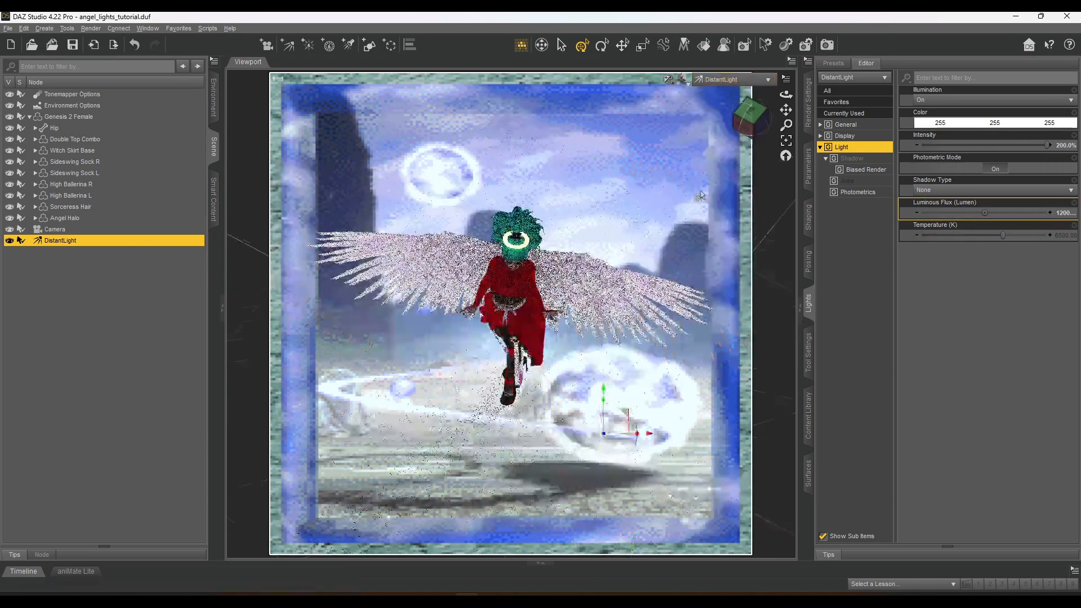
mouse_move(745, 127)
left_mouse_down()
mouse_move(726, 101)
mouse_move(725, 62)
mouse_move(745, 125)
left_mouse_up()
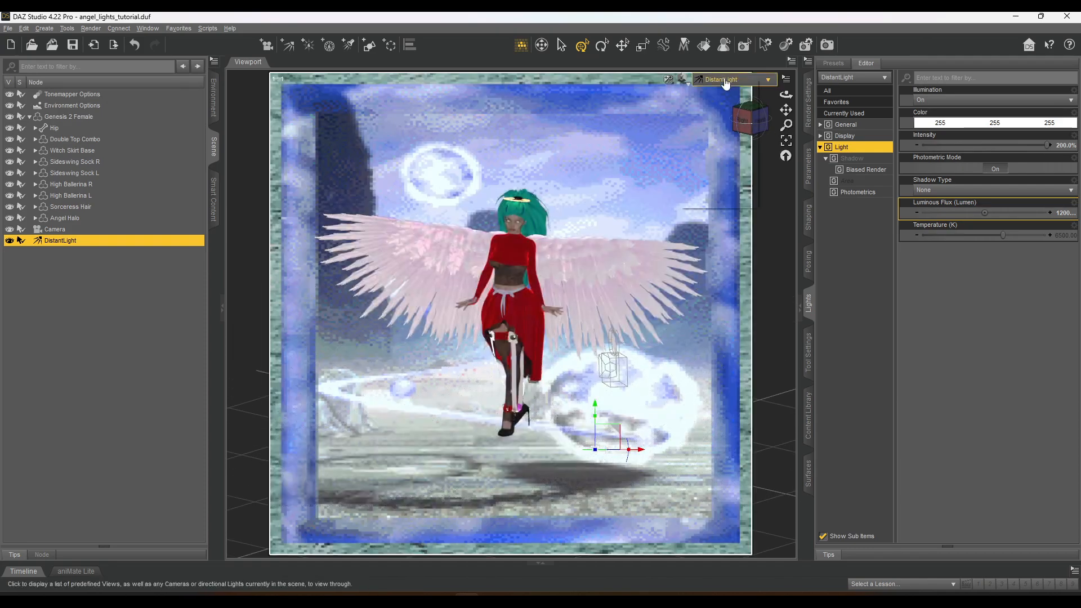
left_click(726, 83)
left_click(717, 161)
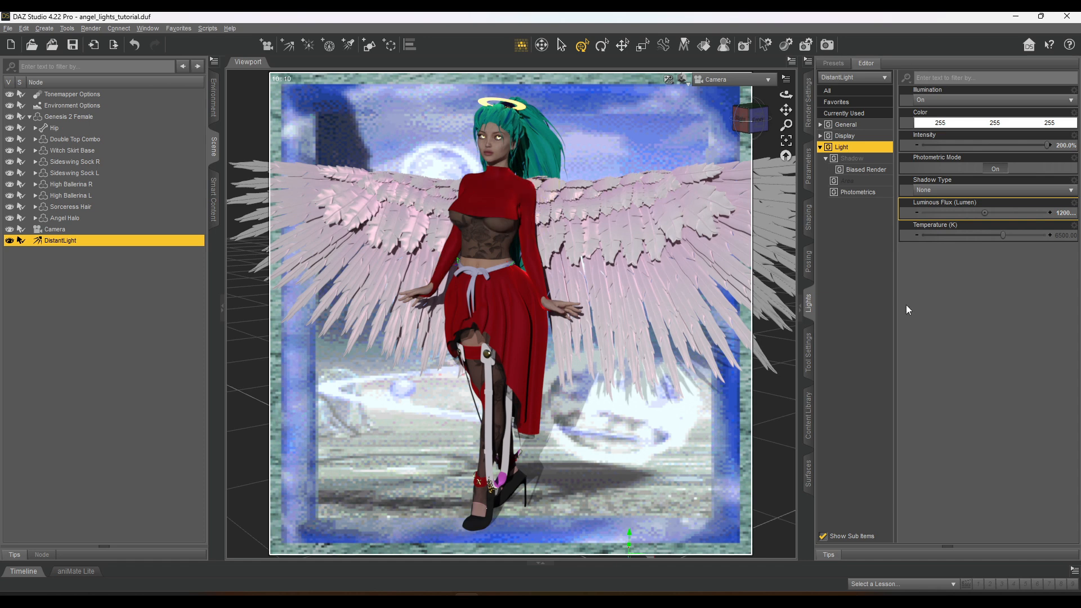
Try a Luminous Flux of 15000 on the distant light and set it back to 12000
left_click(1057, 214)
type("15000")
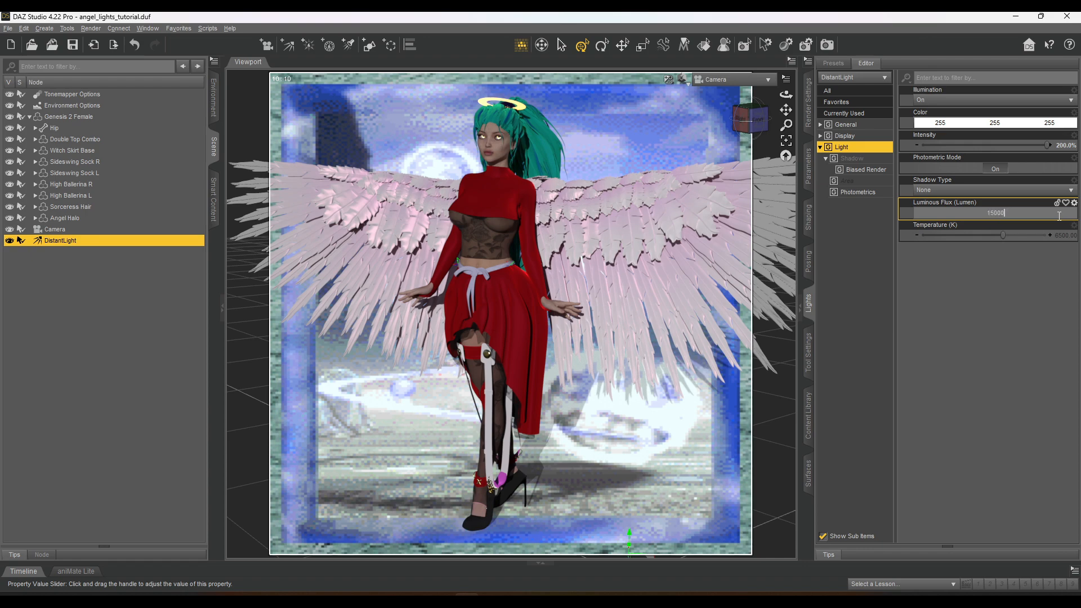
key("Return")
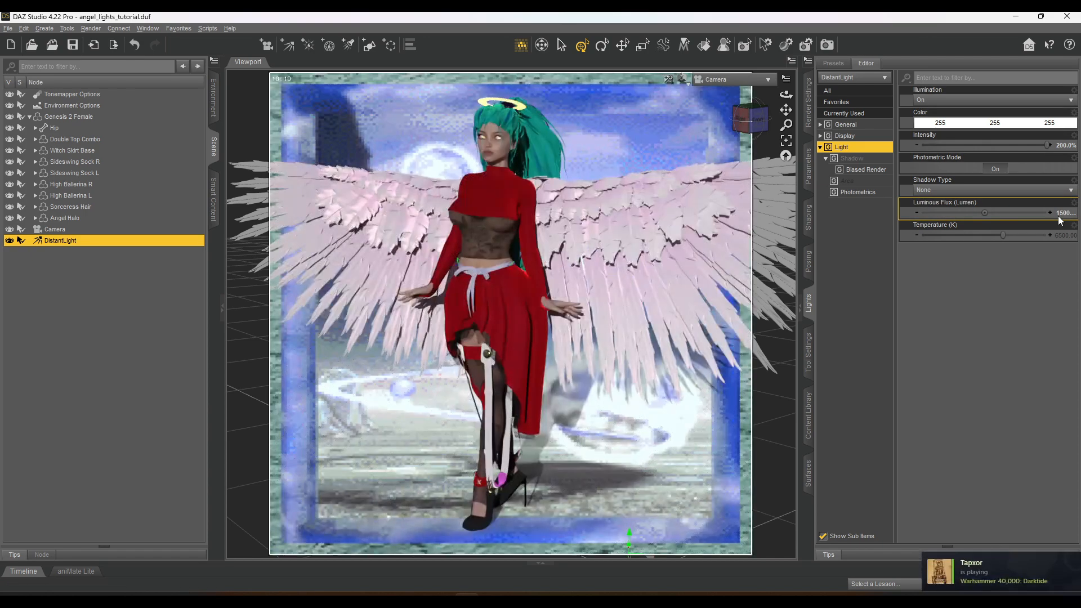
left_click(1058, 215)
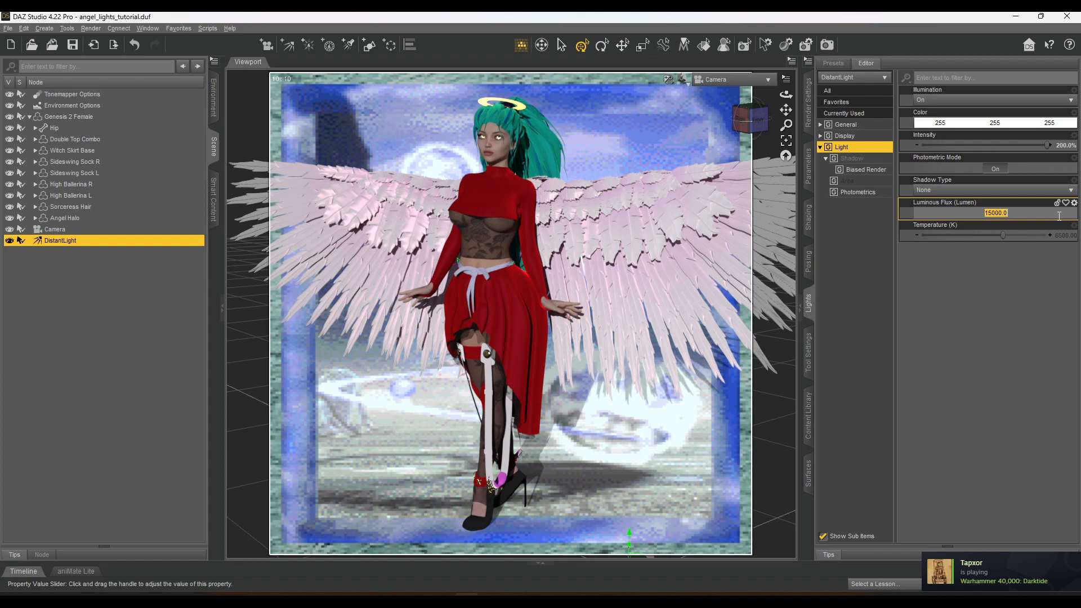
type("1")
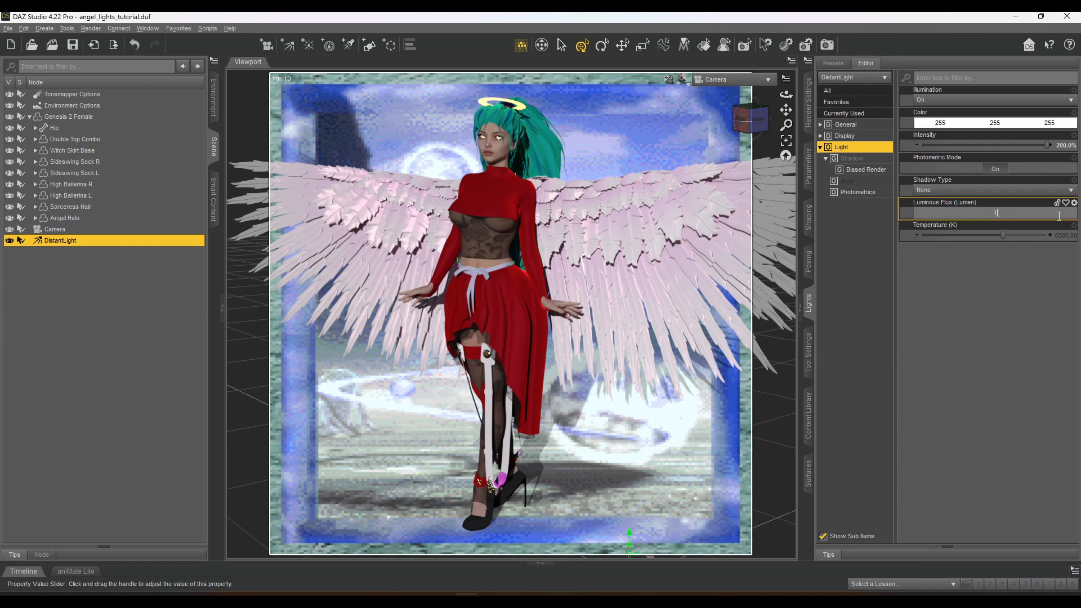
type("4000")
key("Return")
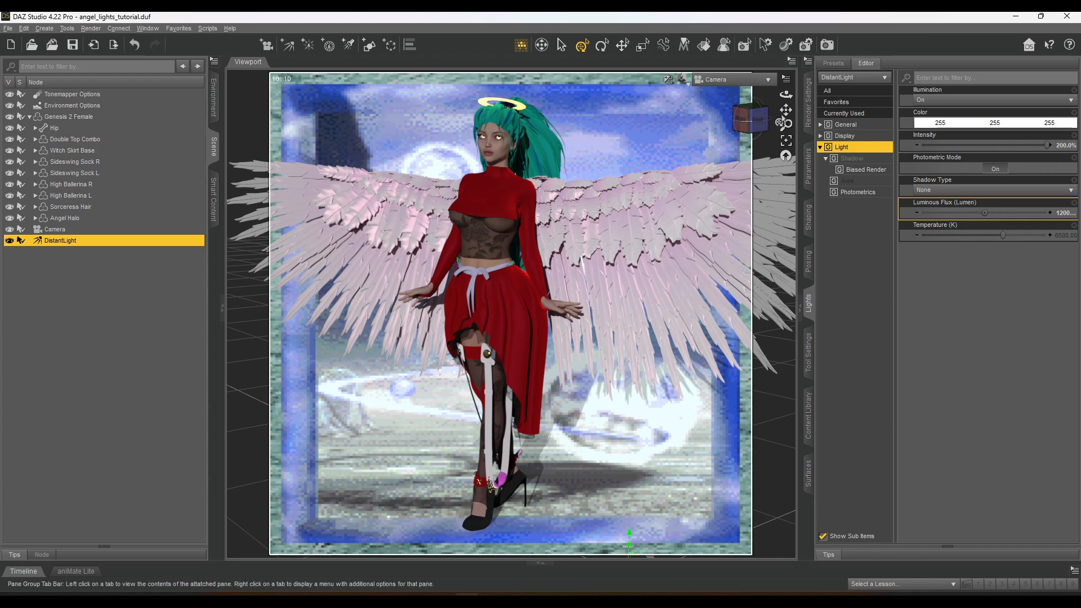
Set both the Environment Map and the Environment Intensity to 1 in the render settings
left_click(807, 101)
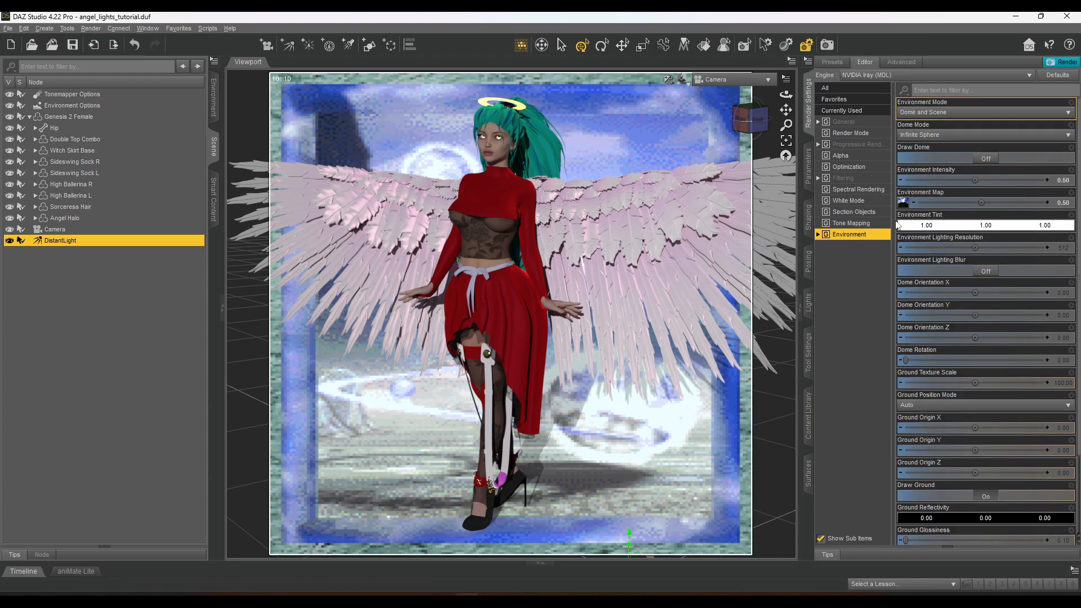
left_click(1058, 203)
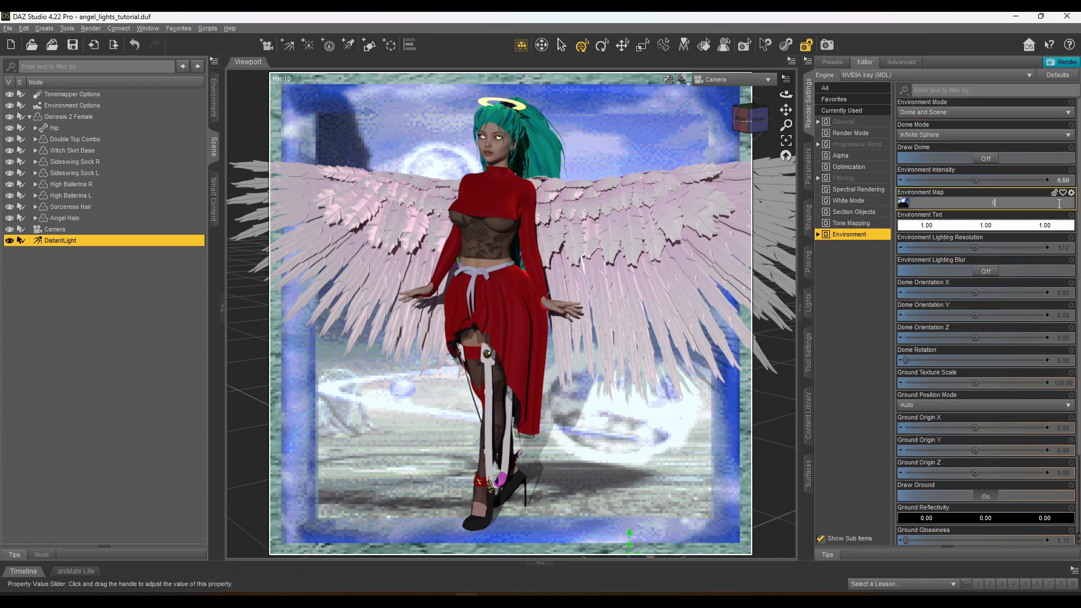
type("1")
key("Return")
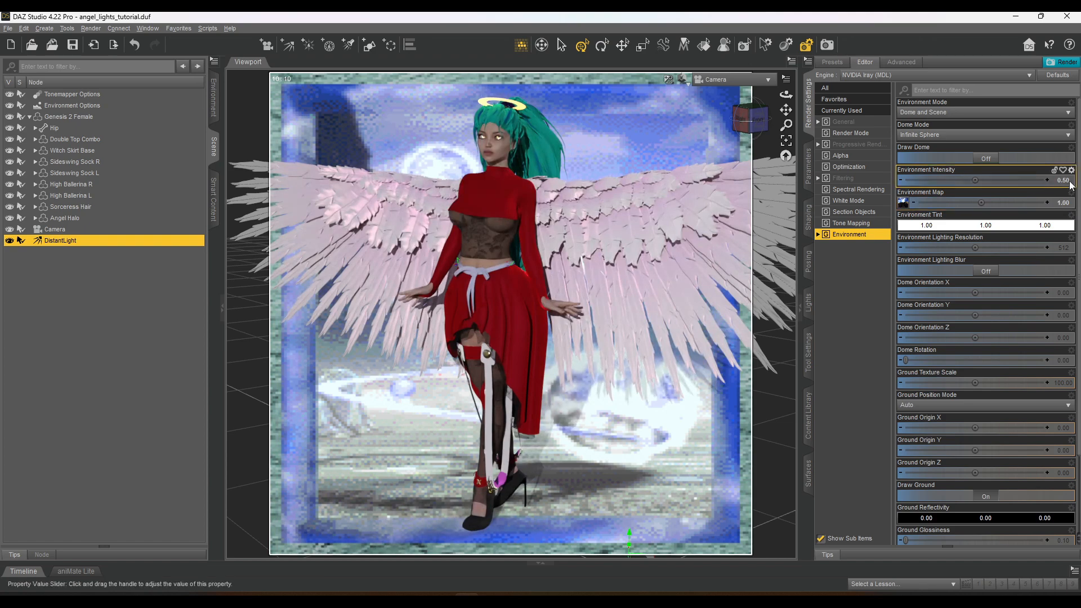
left_click(1064, 181)
type("1")
key("Return")
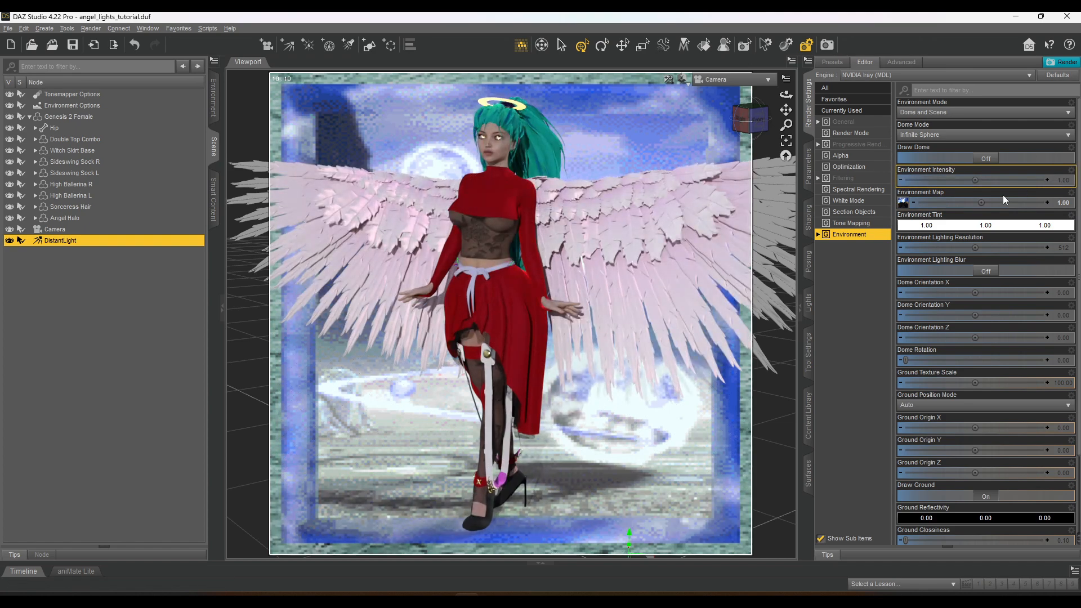
Try Environment Map values of 2 and 11.5, and settle on 1.5
left_click(1060, 203)
type("2")
key("Return")
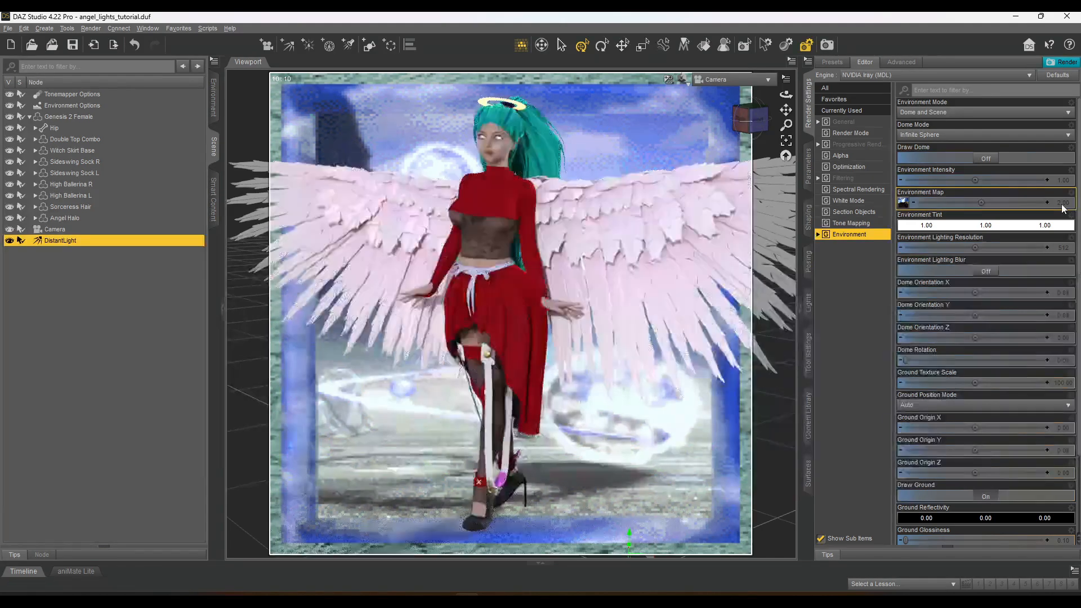
left_click(1062, 205)
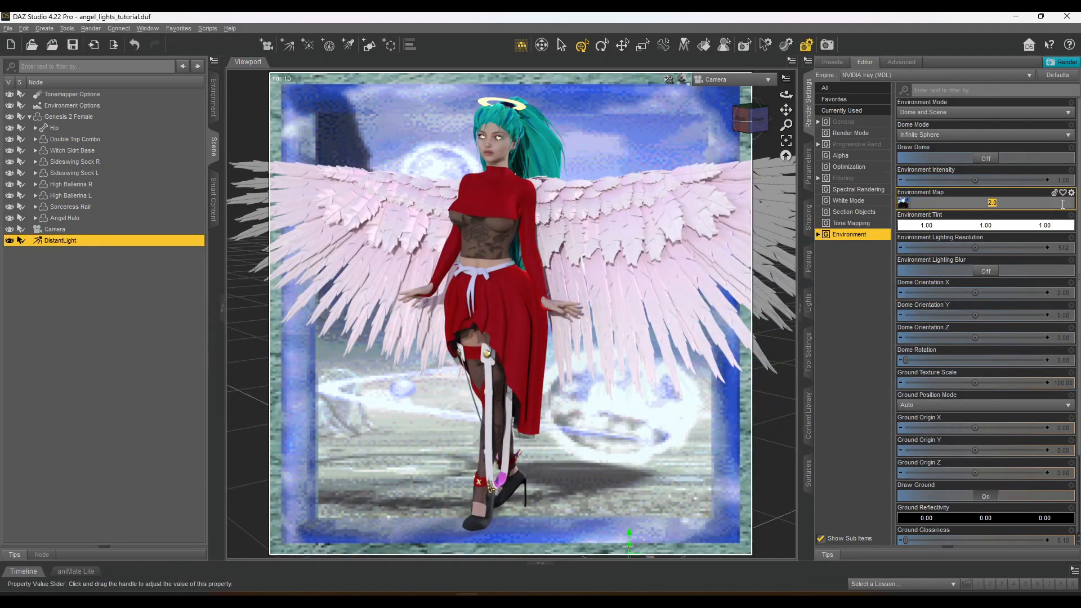
type("11.5")
key("Return")
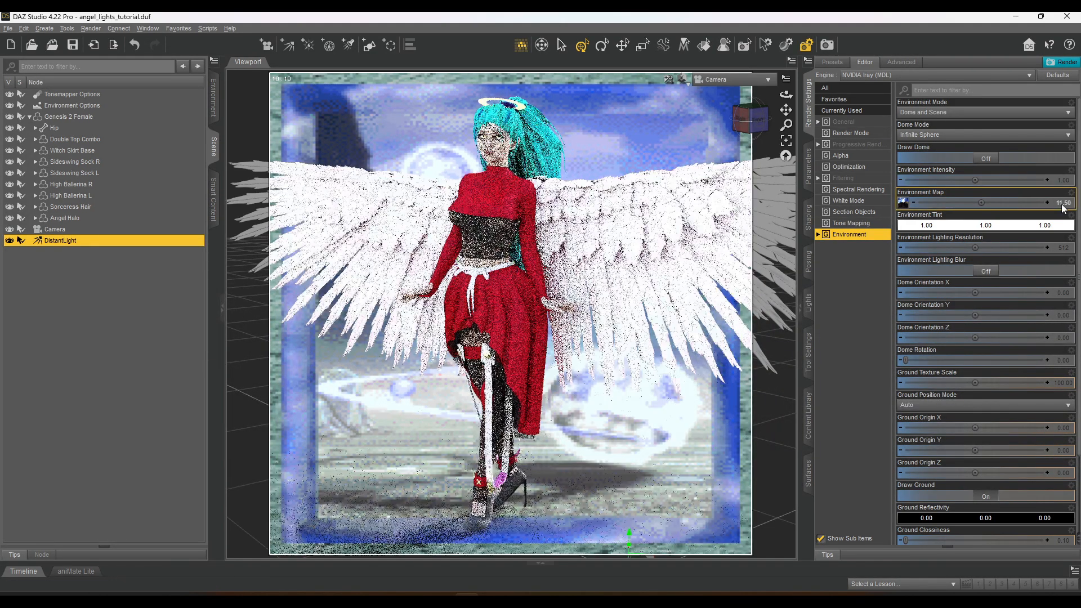
left_click(1062, 205)
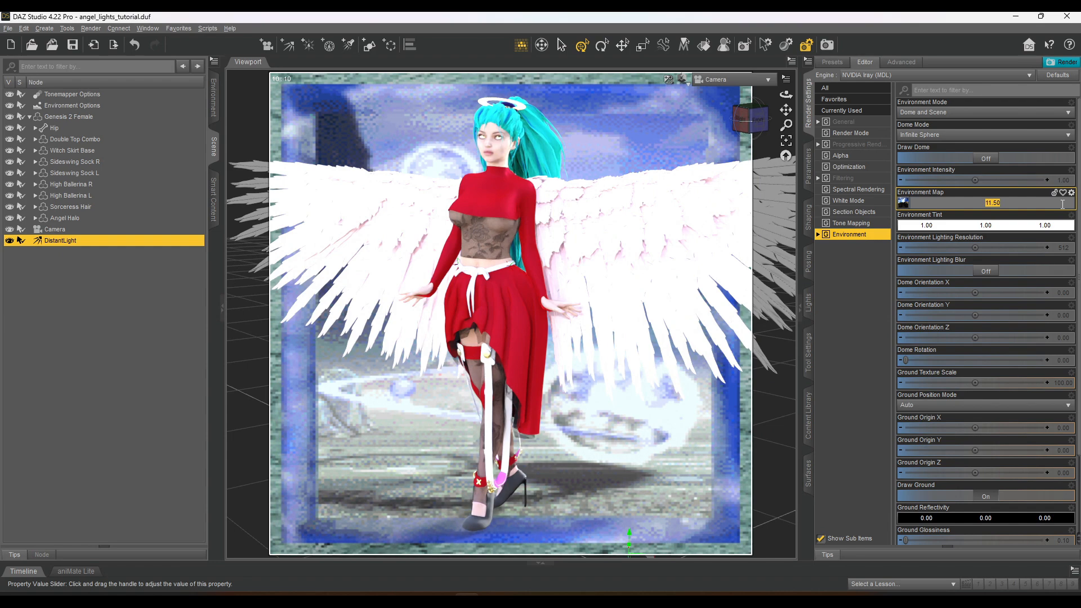
key("Return")
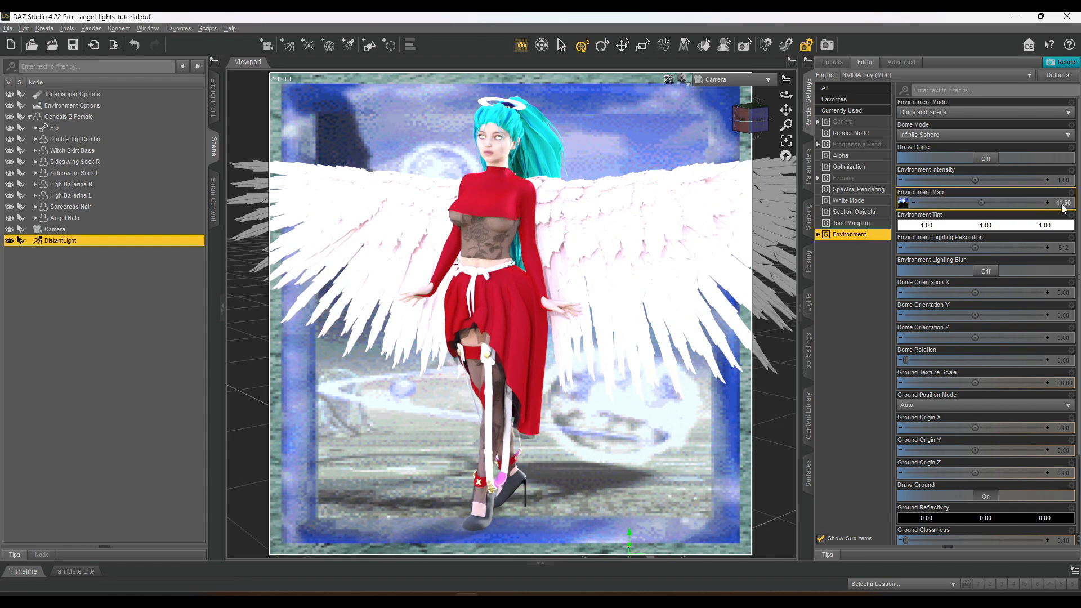
left_click(1062, 205)
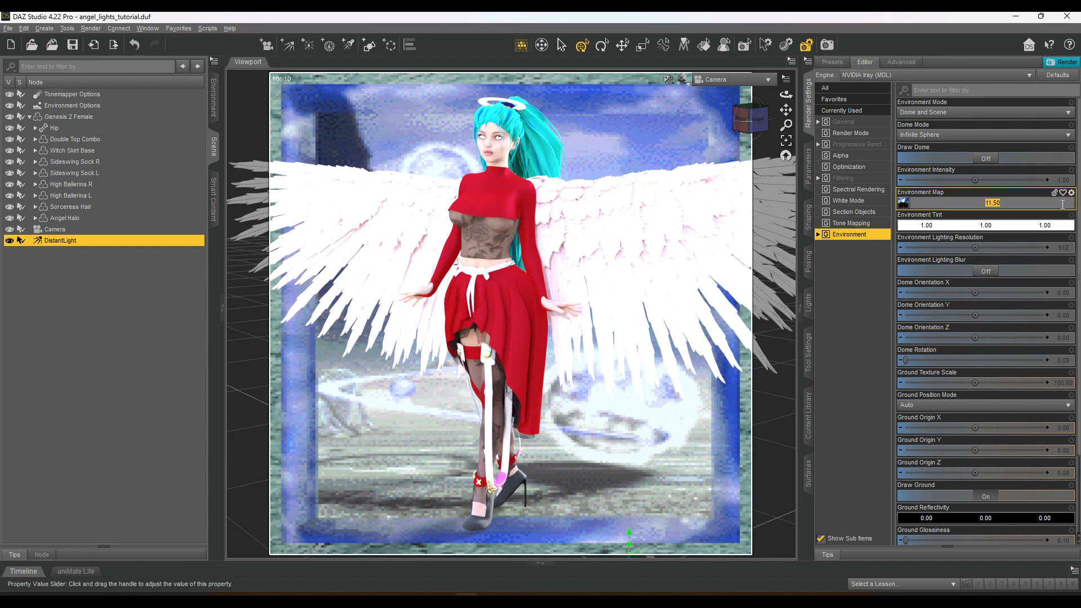
key("Return")
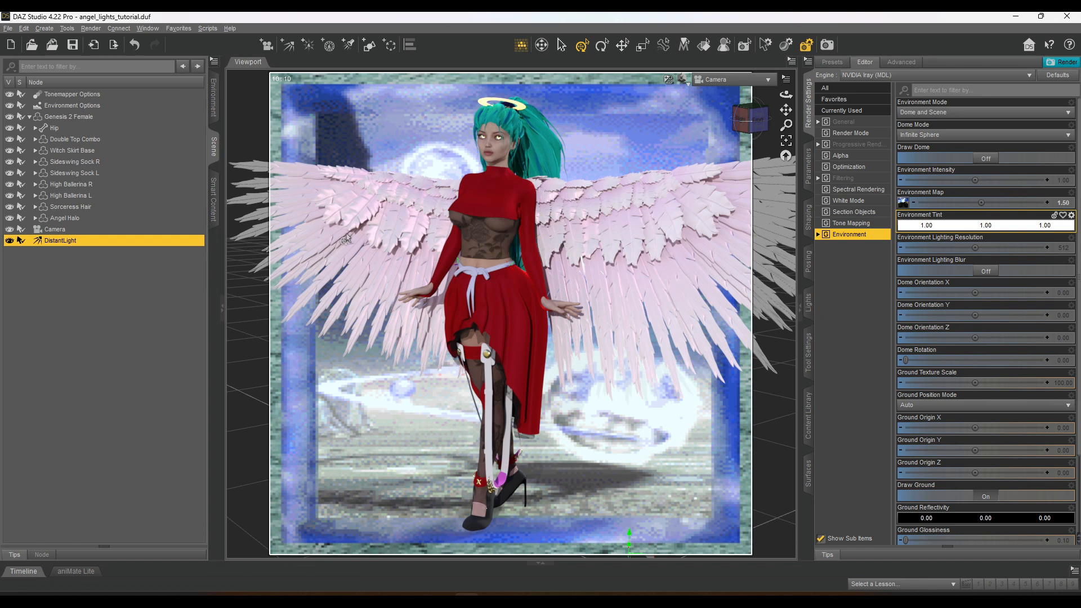
Toggle the distant light's visibility off and on, and switch the Environment Mode to Scene Only to compare the lighting
left_click(10, 241)
left_click(10, 241)
left_click(921, 115)
left_click(923, 159)
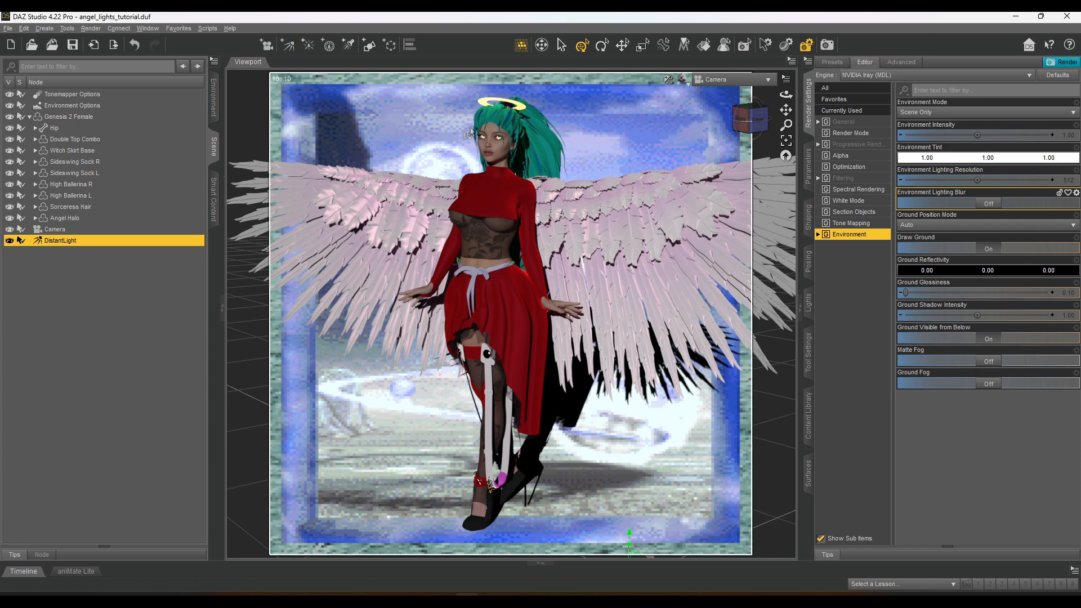
left_click(879, 79)
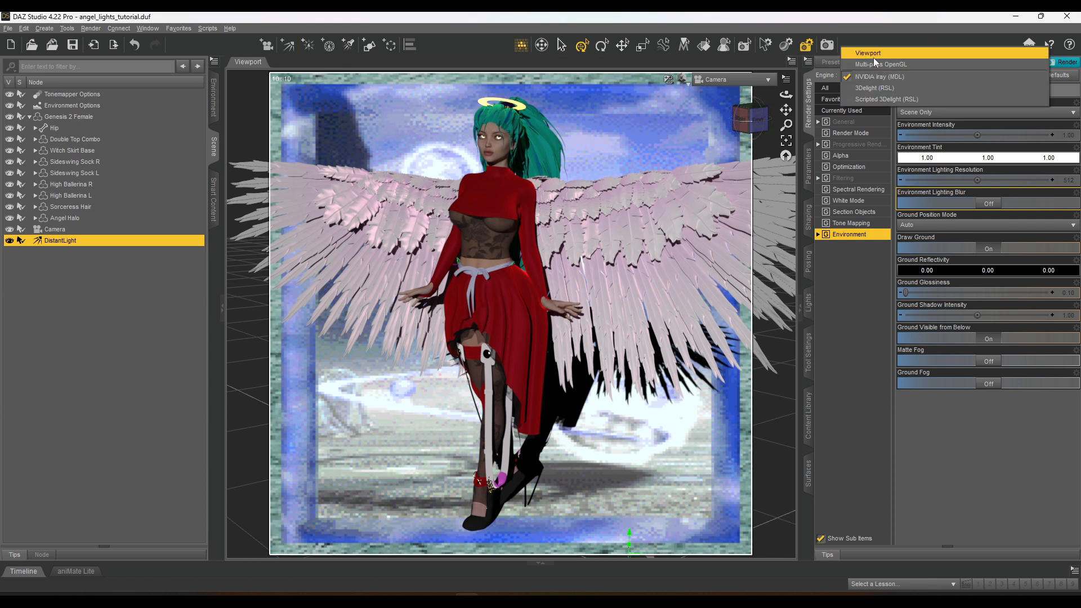
left_click(873, 57)
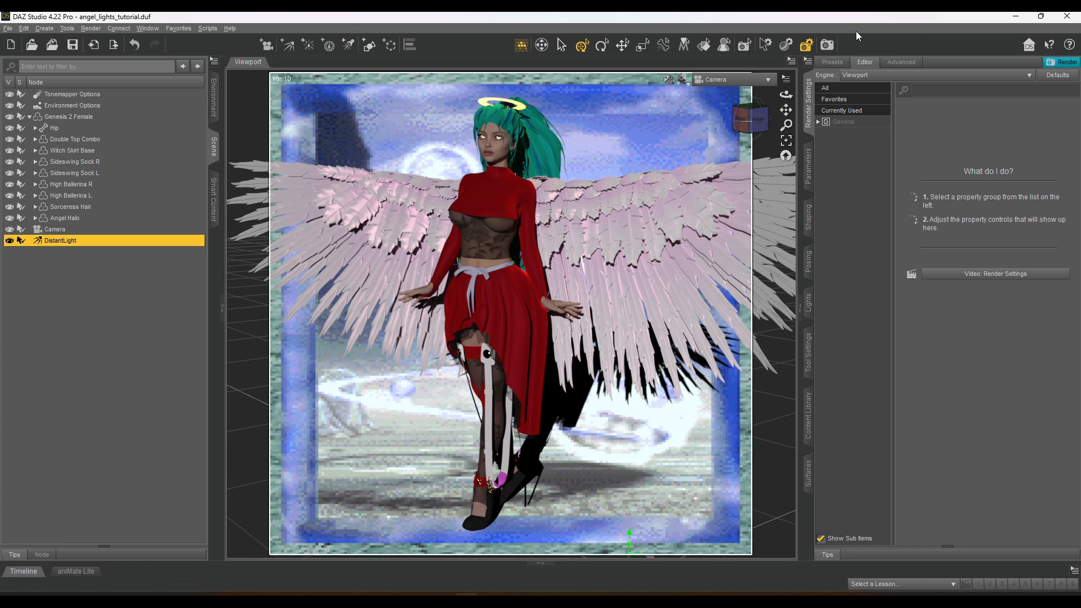
left_click(854, 77)
key("Down")
key("Down")
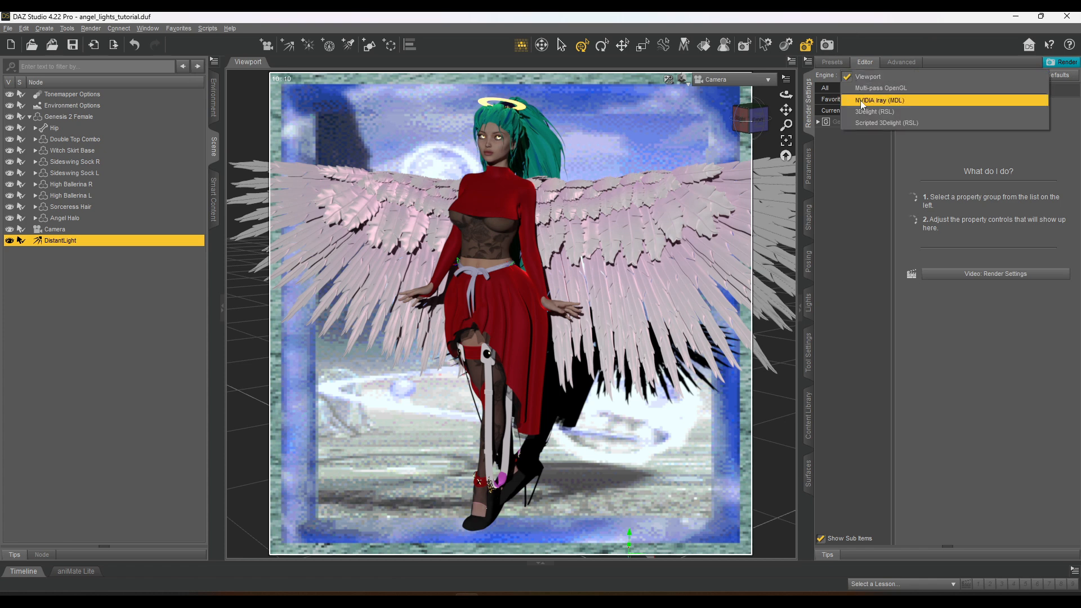
left_click(860, 100)
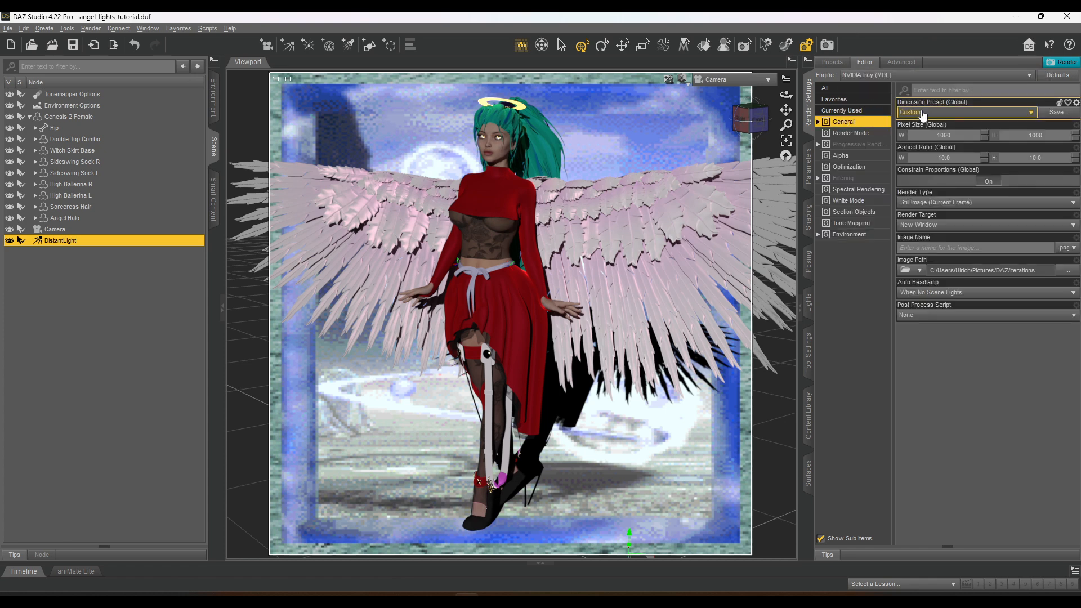
Return the Environment Mode to Dome and Scene in the Environment render settings
left_click(847, 234)
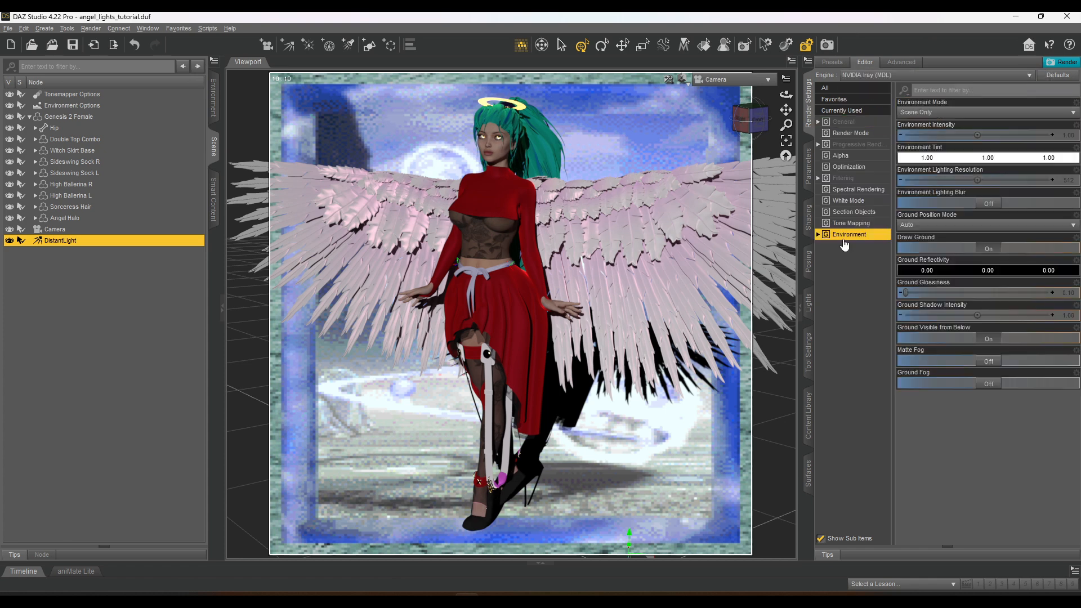
left_click(924, 113)
left_click(925, 139)
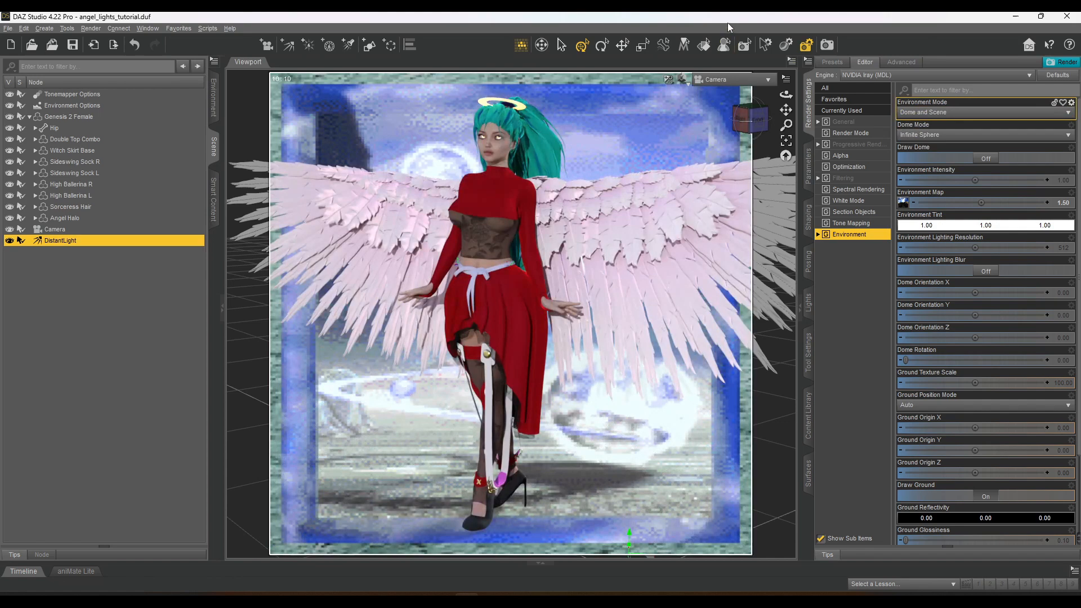
Render the scene with Iray and inspect the angel image from head to feet
left_click(826, 44)
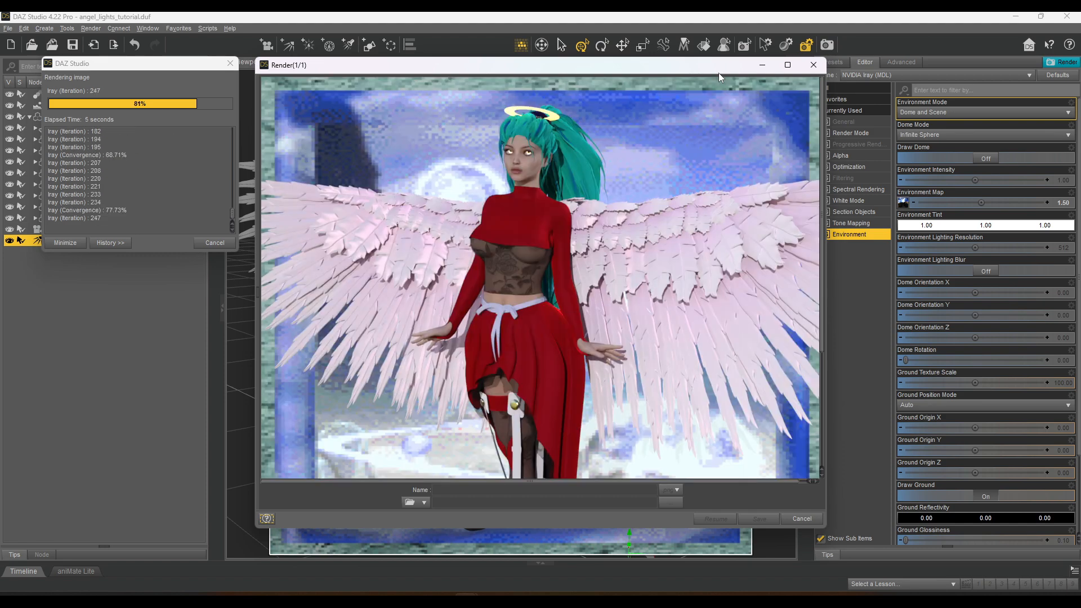
scroll(704, 120, "down", 3)
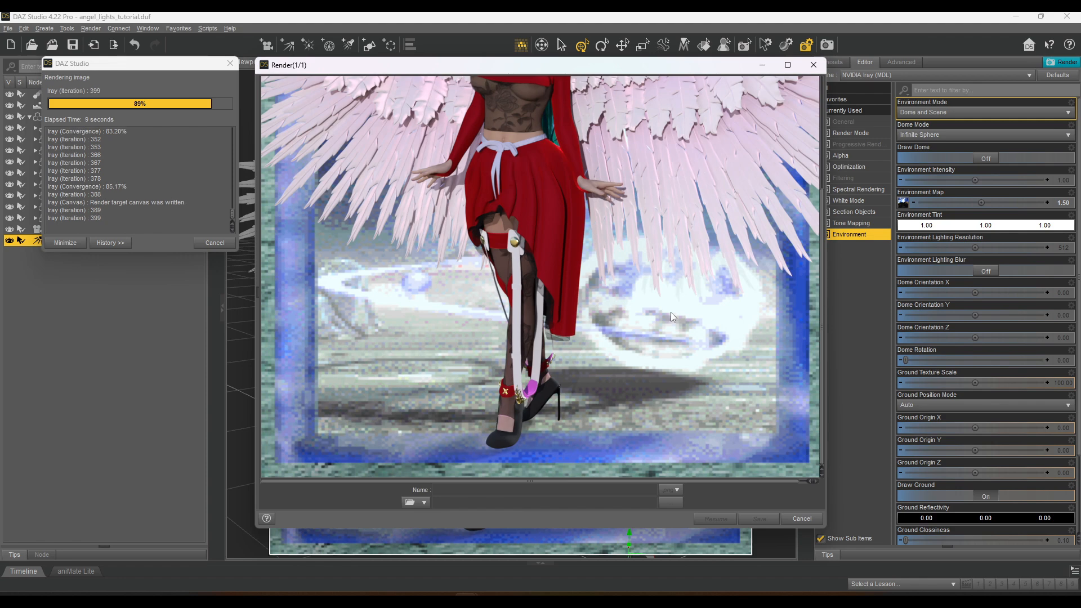
scroll(670, 312, "up", 3)
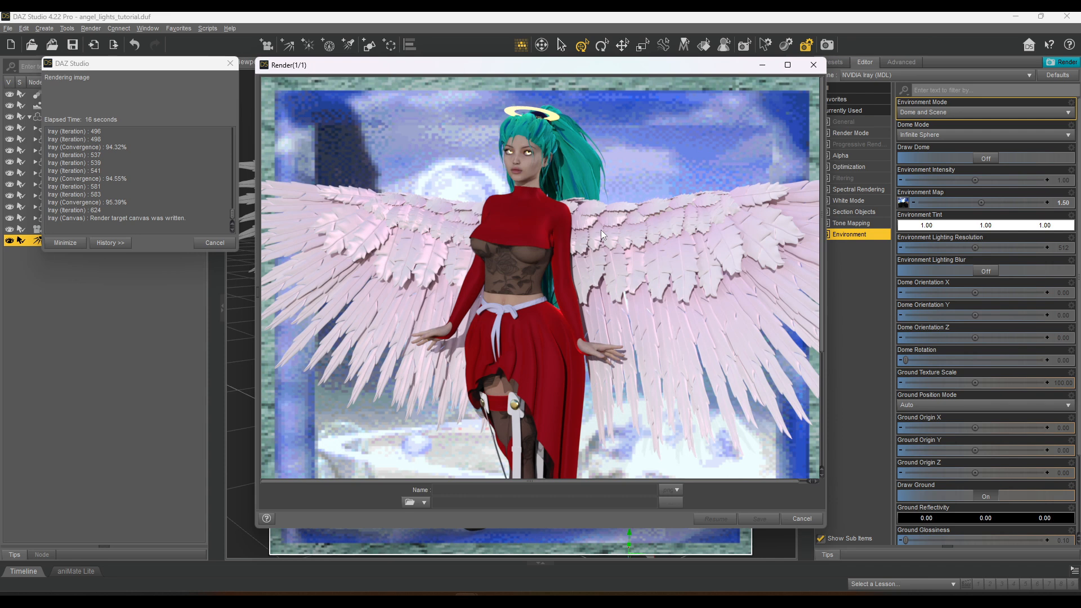
scroll(600, 234, "down", 1)
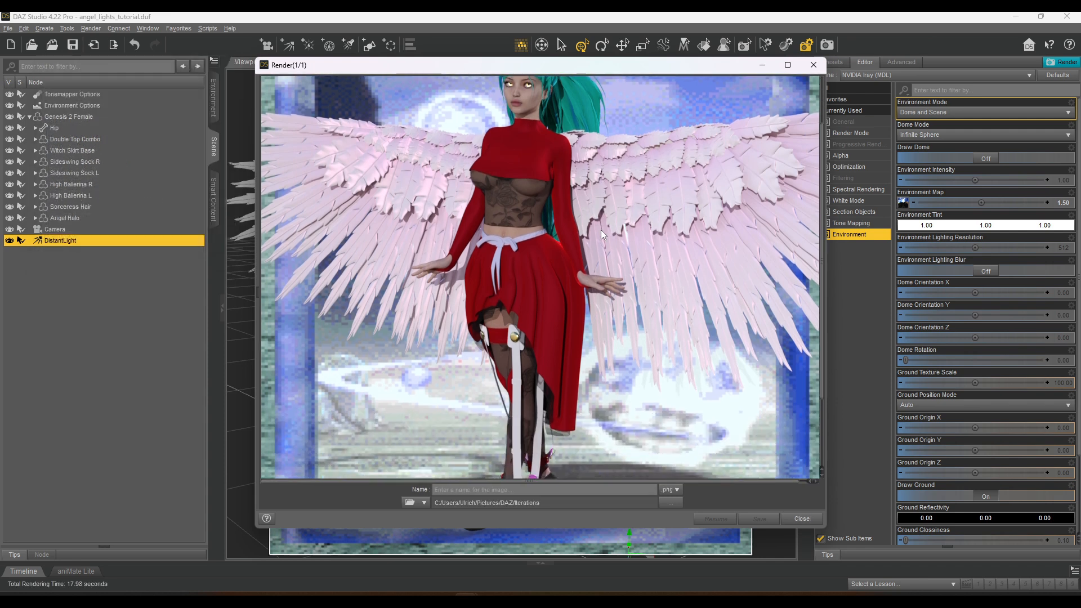
Save the finished render as a PNG named angel_tutorial in the DAZ/Iterations folder
left_click(532, 489)
type("angel_tutorial")
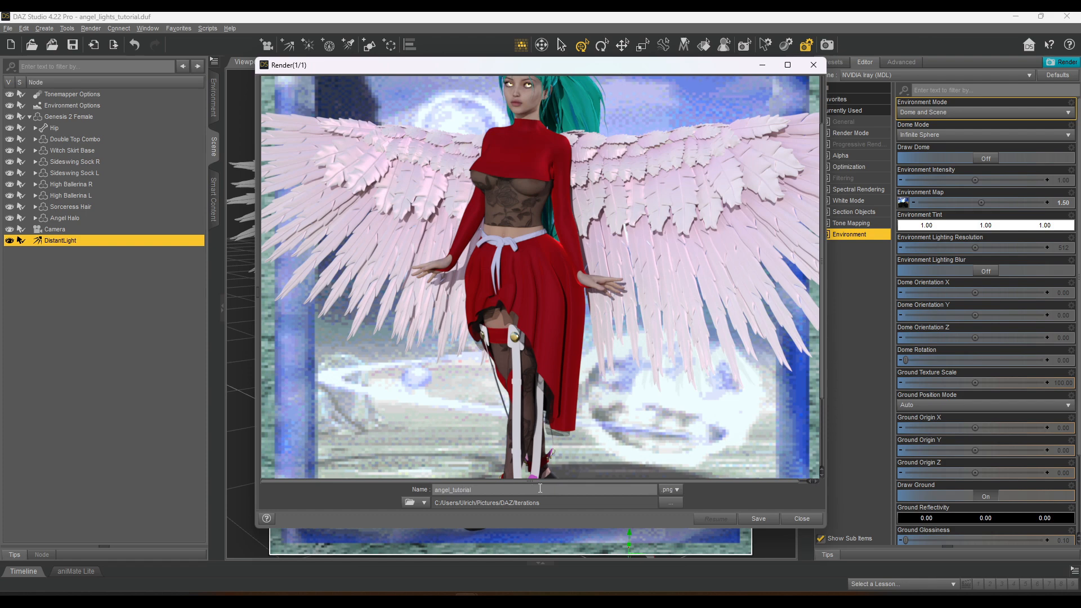
left_click(748, 519)
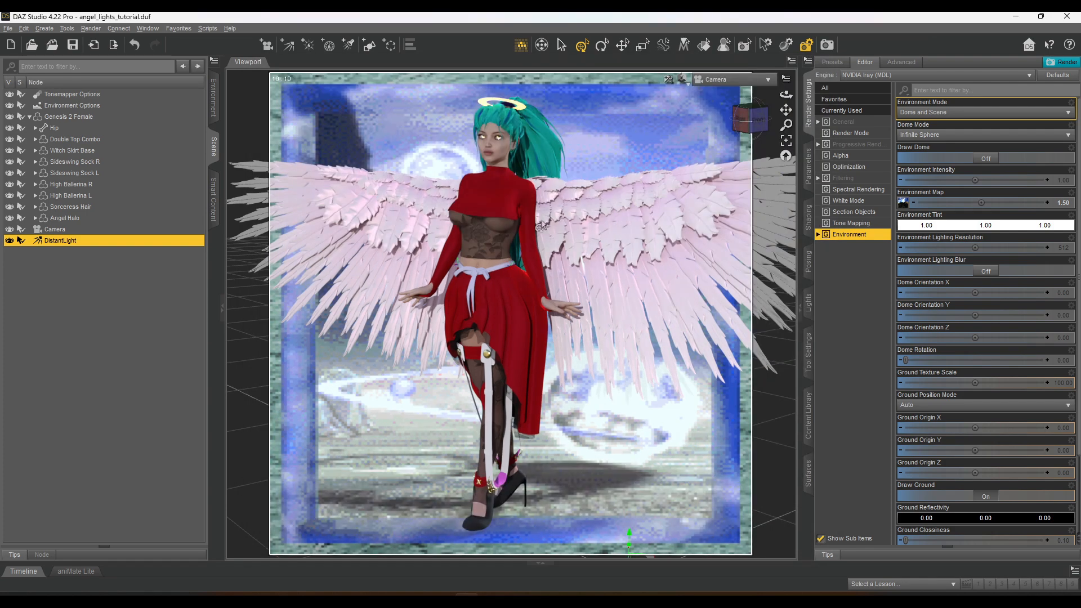